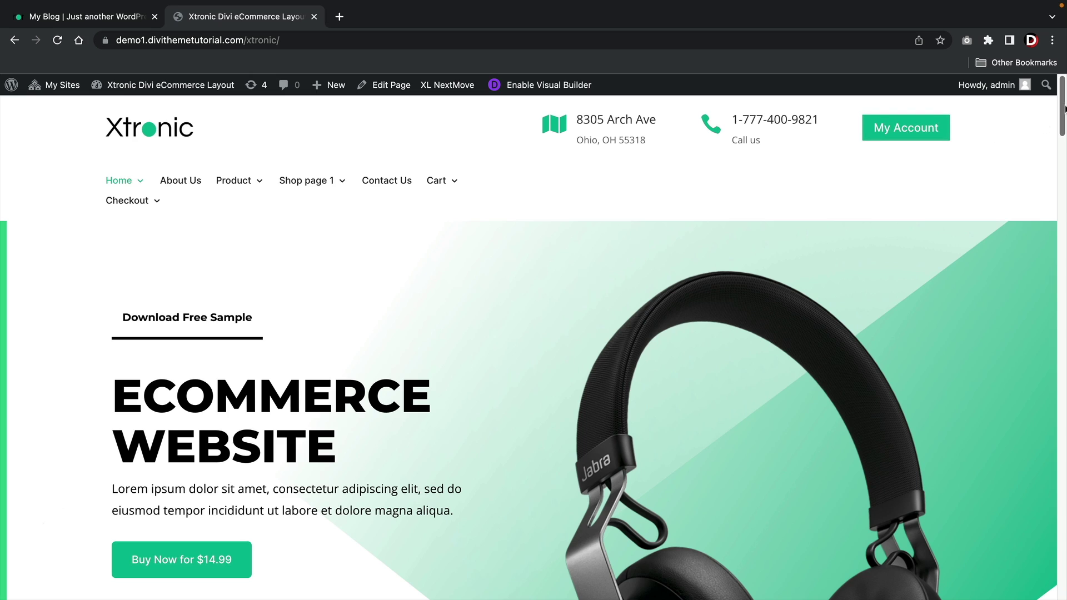
# - Review the Xtronic demo homepage from its header down to the footer
pyautogui.scroll(-20, 683, 524)
pyautogui.scroll(-2, 545, 419)
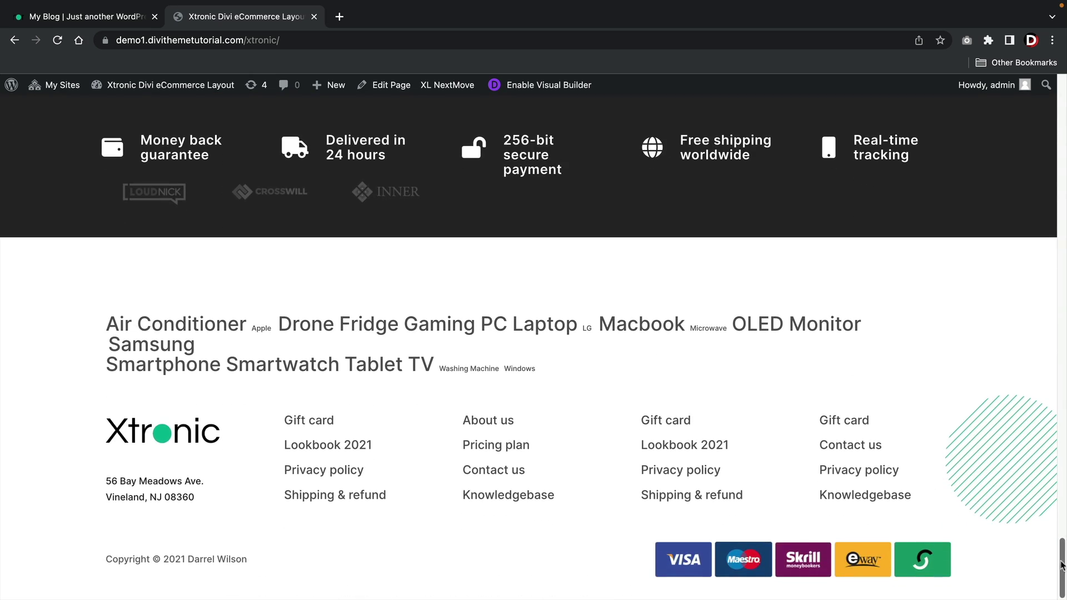
pyautogui.scroll(20, 643, 120)
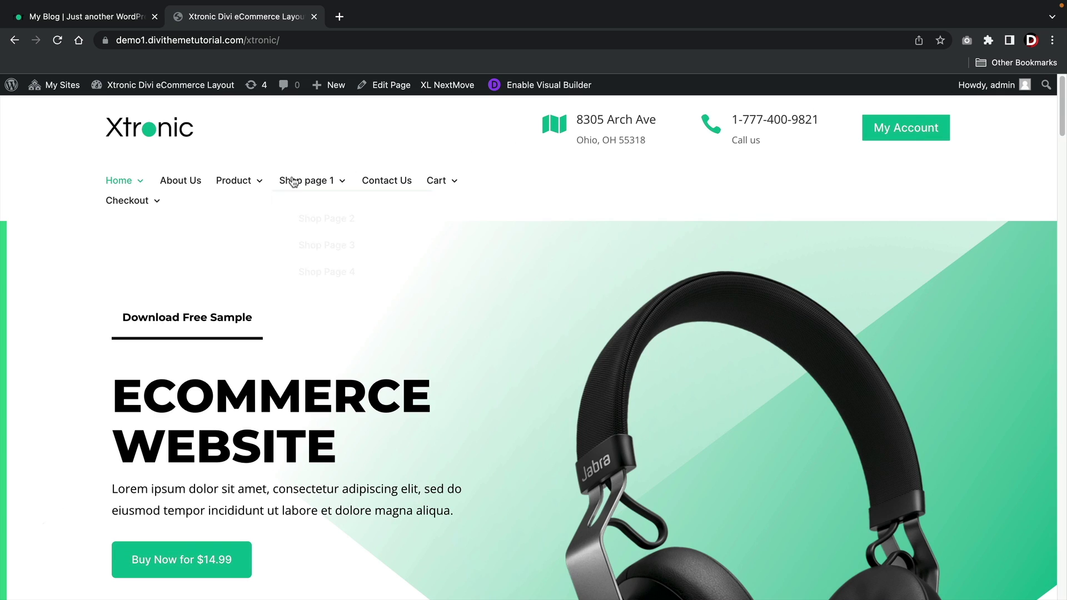
# - Browse the products on the demo's Shop page 1 and view the Black Laptop product page
pyautogui.click(283, 184)
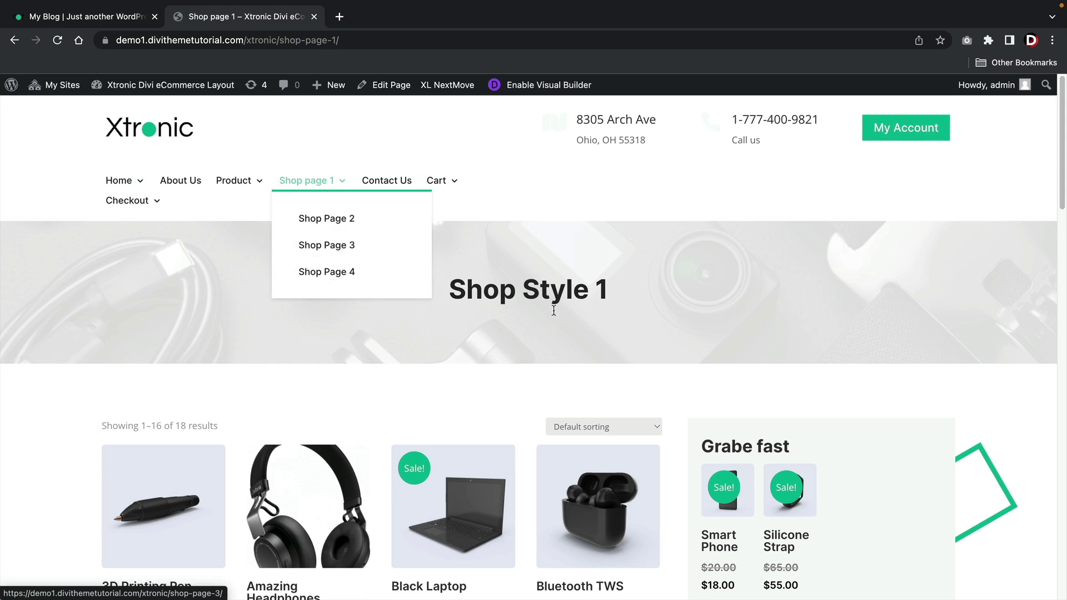
pyautogui.scroll(-2, 628, 318)
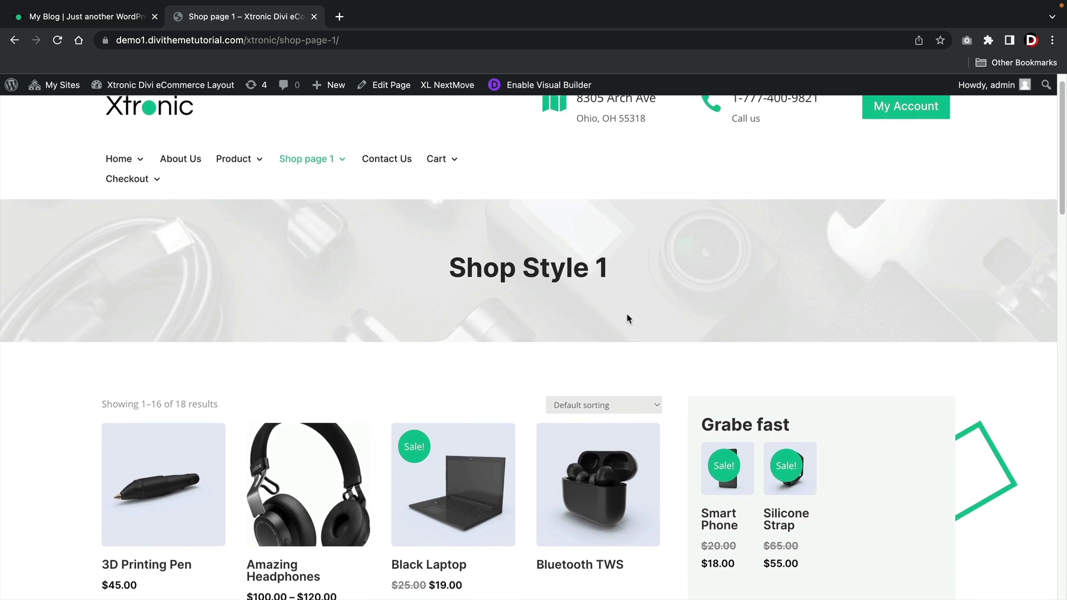
pyautogui.scroll(-5, 628, 318)
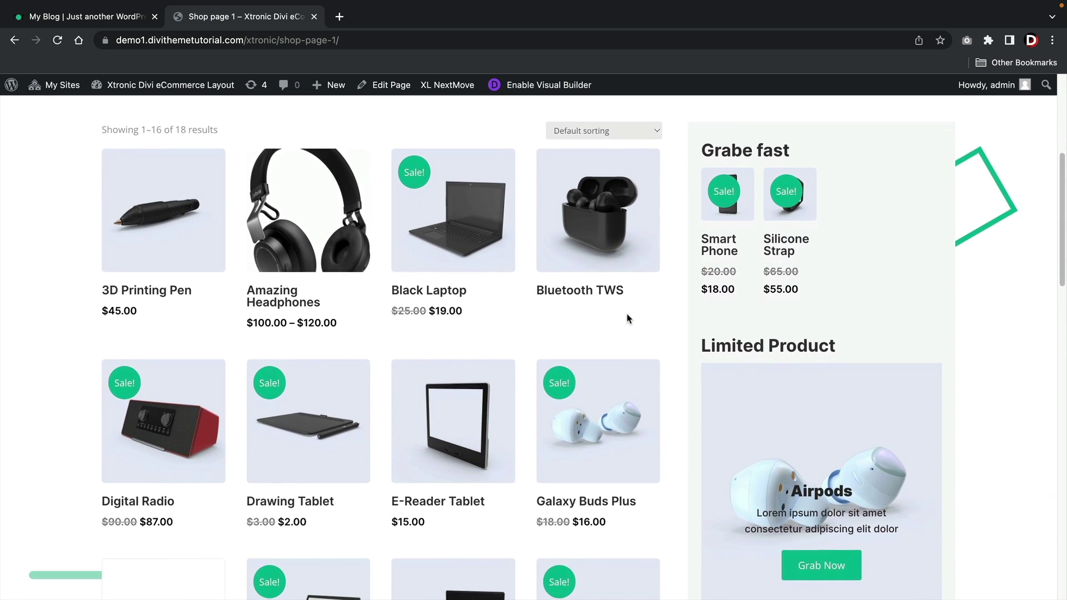
pyautogui.scroll(-6, 628, 318)
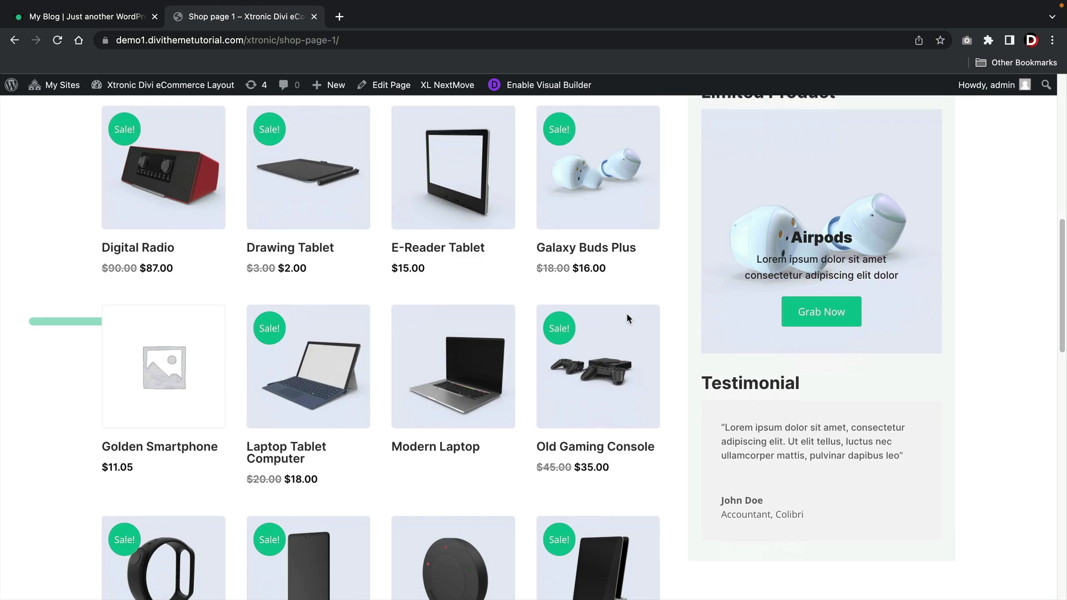
pyautogui.scroll(-3, 629, 319)
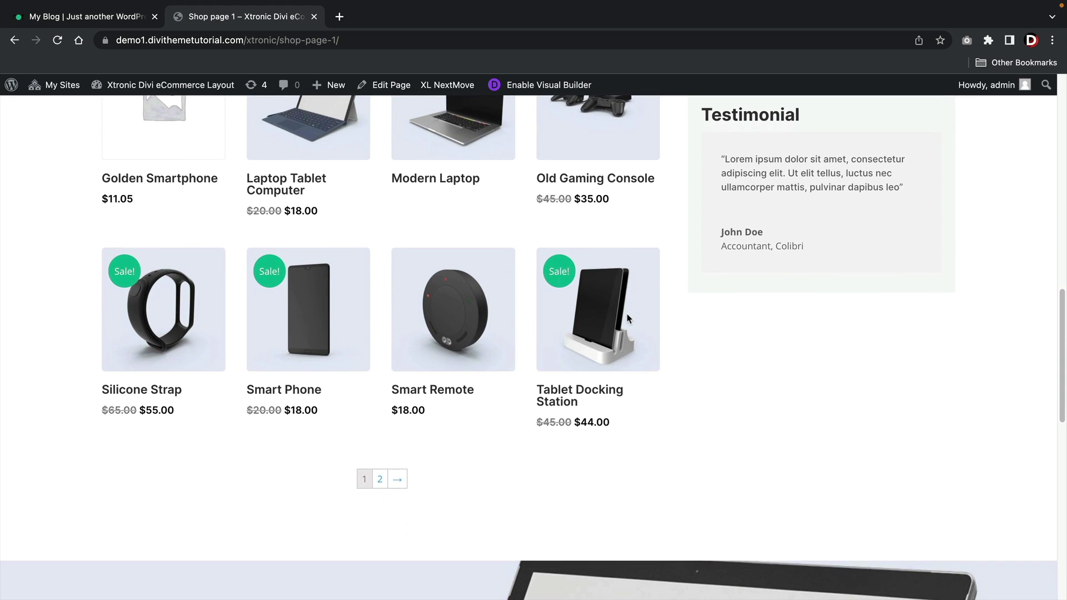
pyautogui.scroll(13, 628, 319)
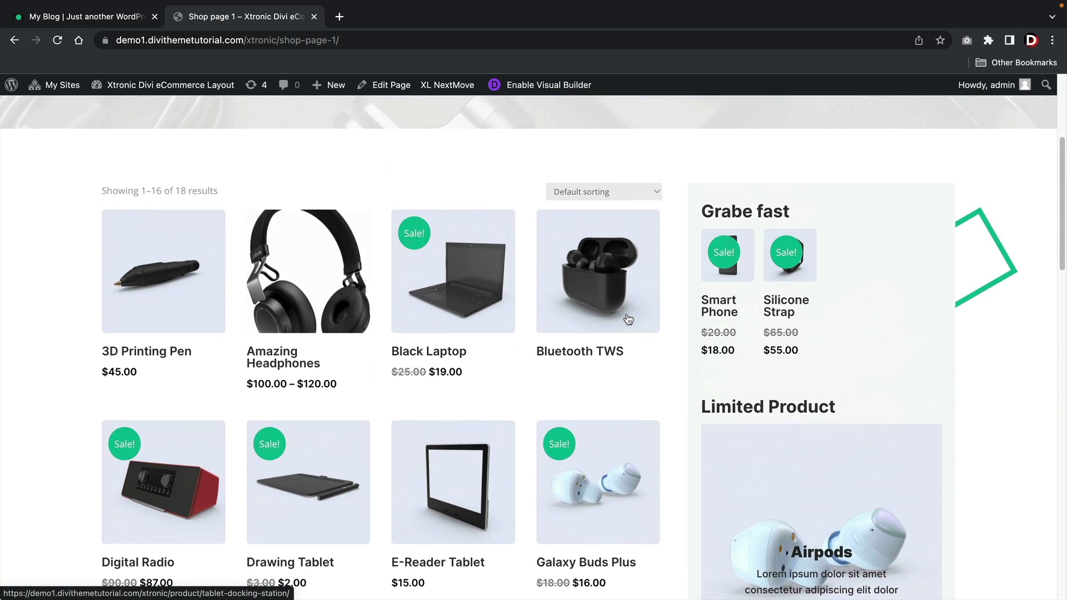
pyautogui.scroll(-2, 629, 319)
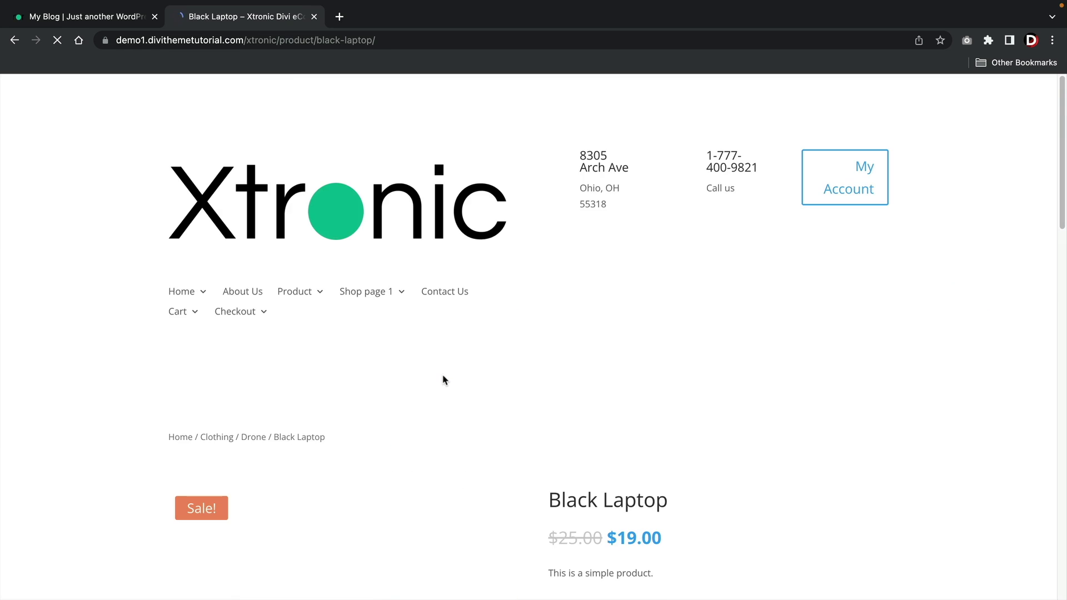
pyautogui.scroll(-1, 447, 377)
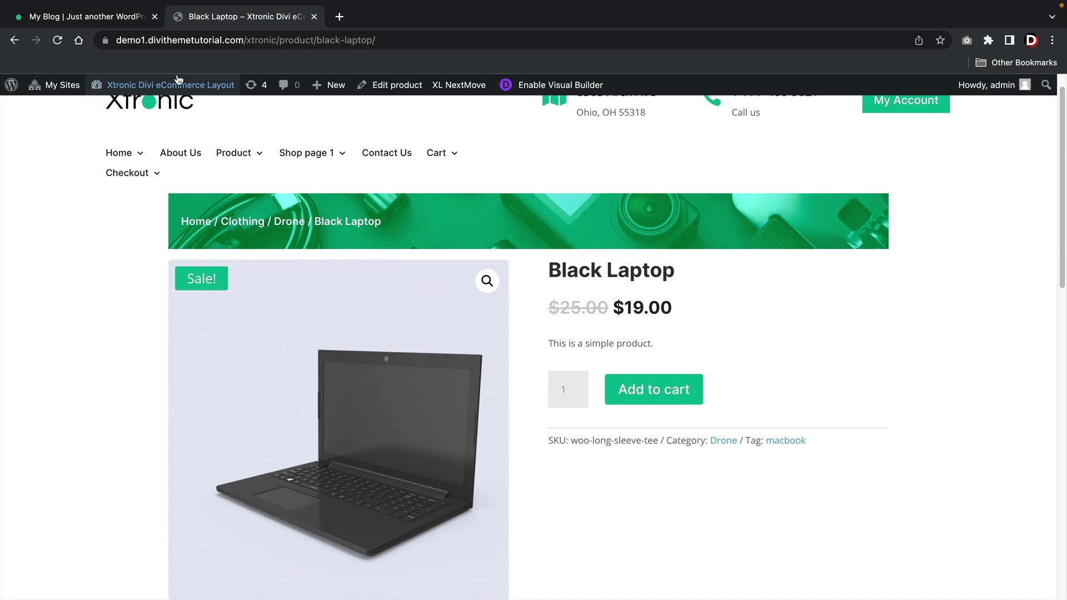
# - Switch to the My Blog site and open the Divi Theme Builder from its WordPress dashboard
pyautogui.click(109, 22)
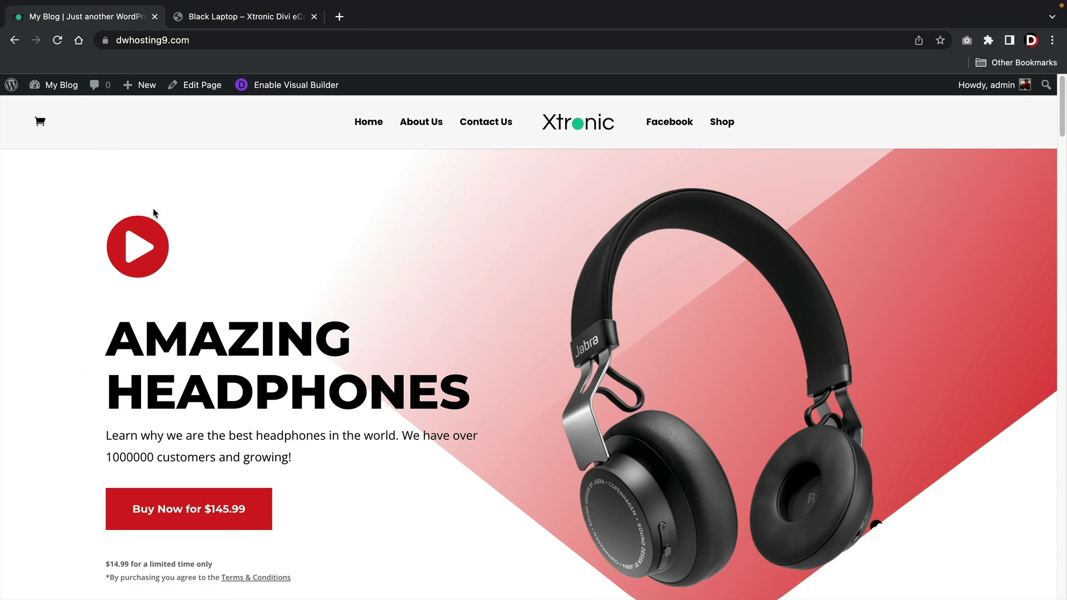
pyautogui.moveTo(61, 85)
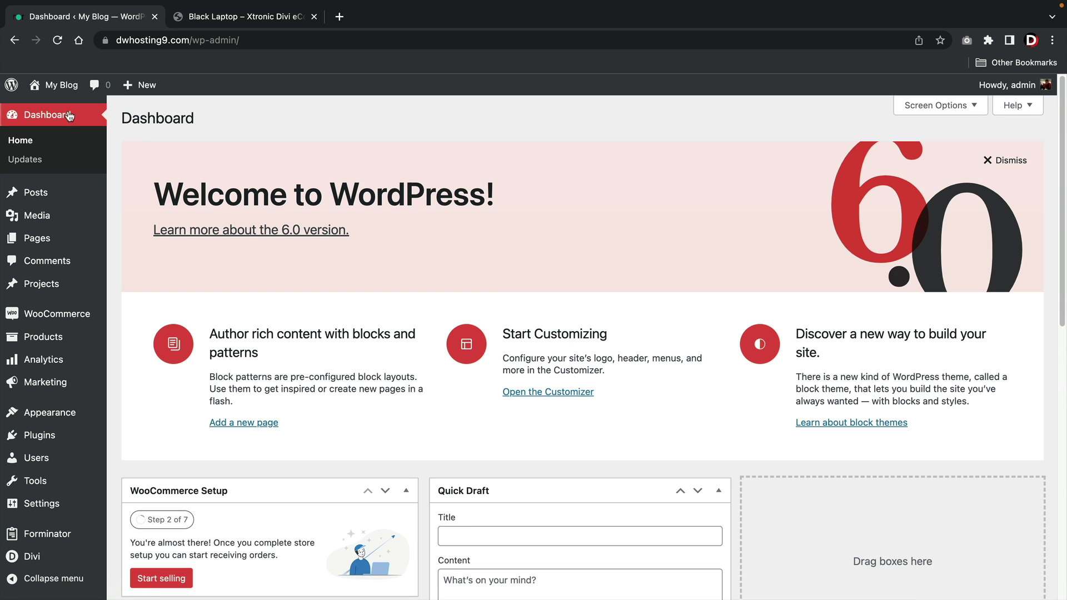
pyautogui.moveTo(55, 557)
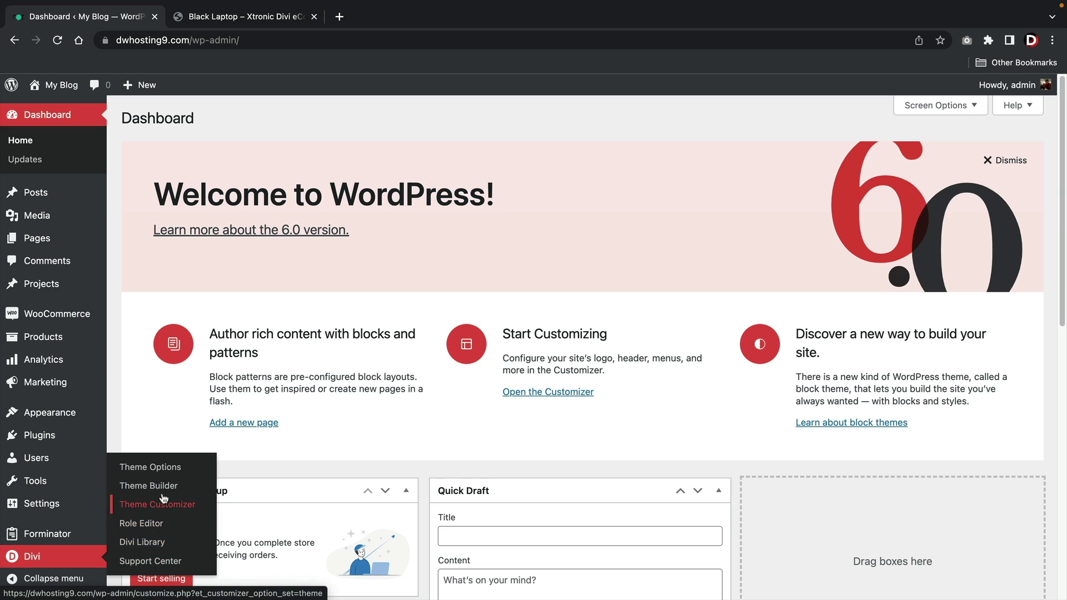
pyautogui.click(157, 487)
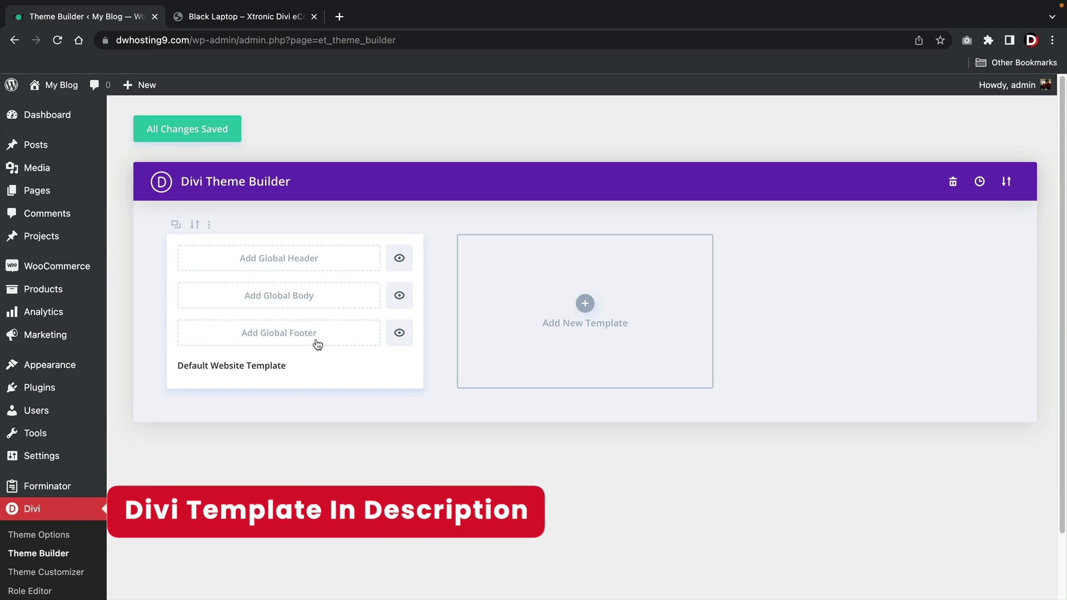
# - Import DiviHeaderAndFooter.json as the Theme Builder templates and save the changes
pyautogui.click(1006, 182)
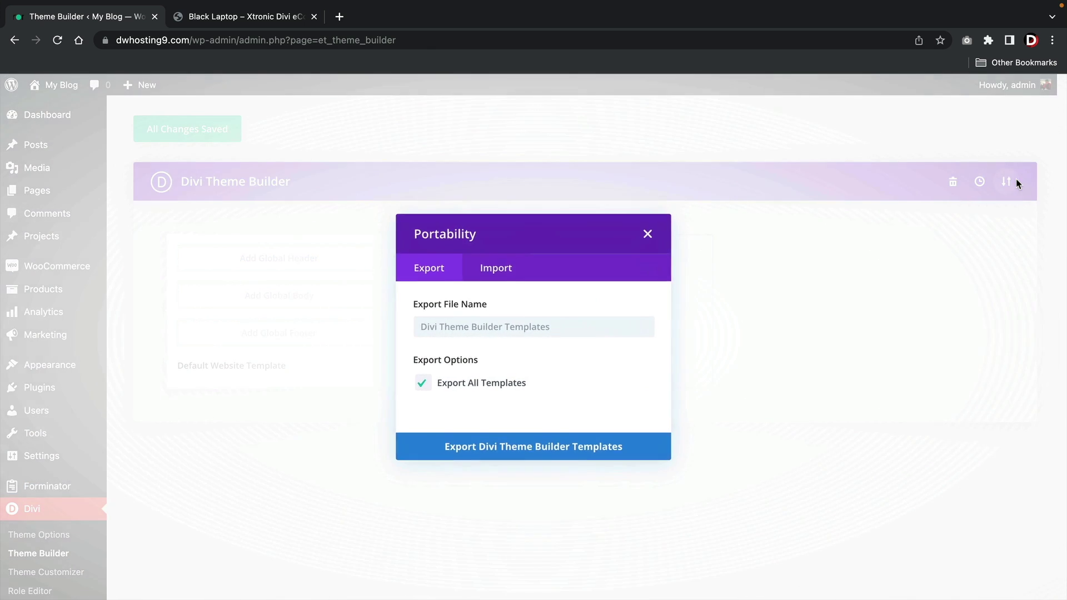
pyautogui.click(505, 275)
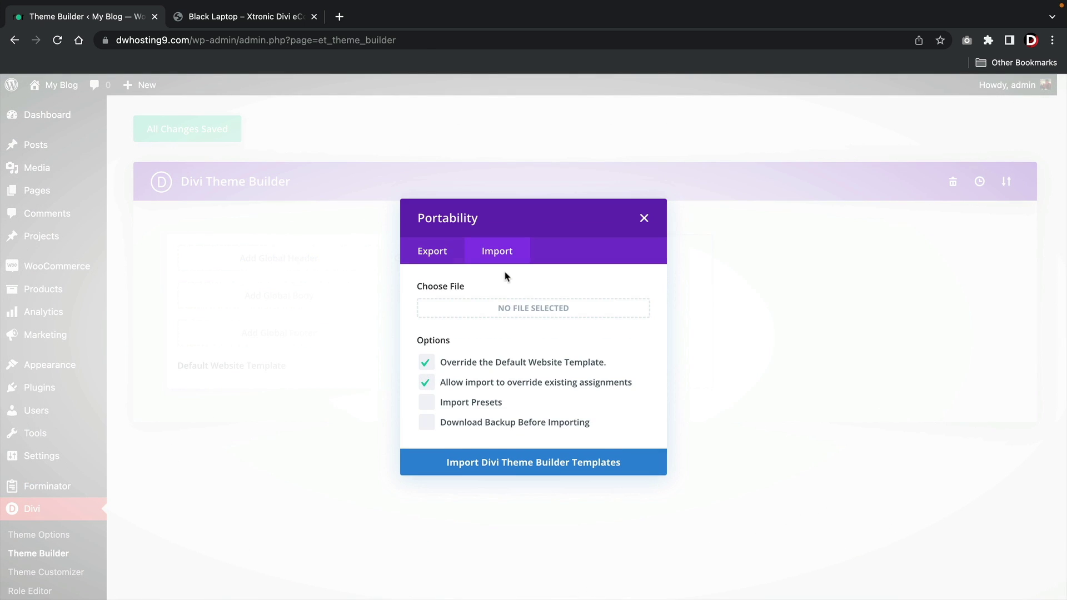
pyautogui.click(519, 310)
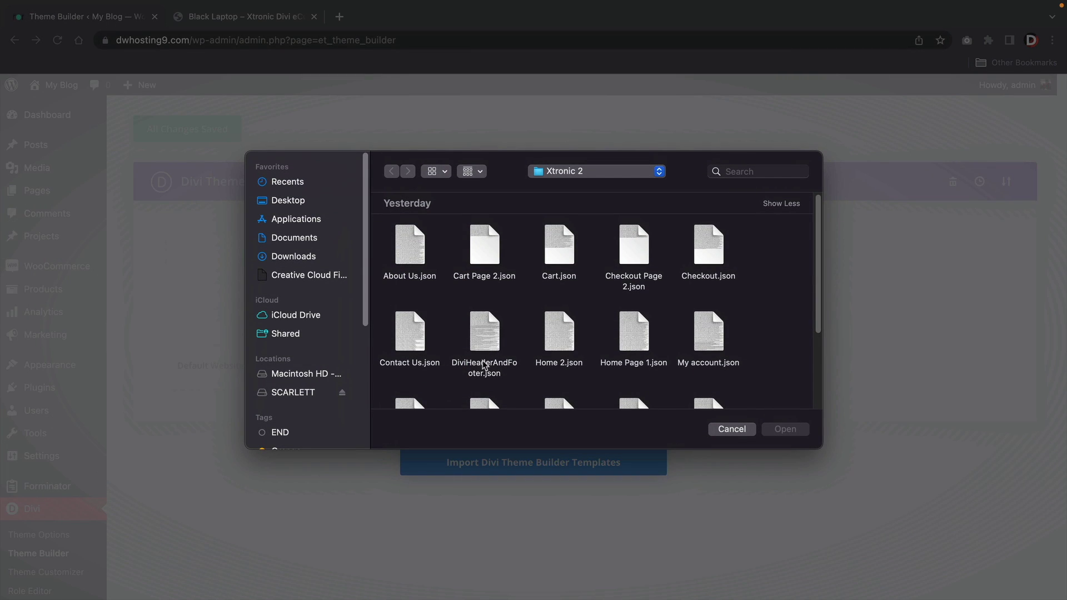
pyautogui.click(481, 372)
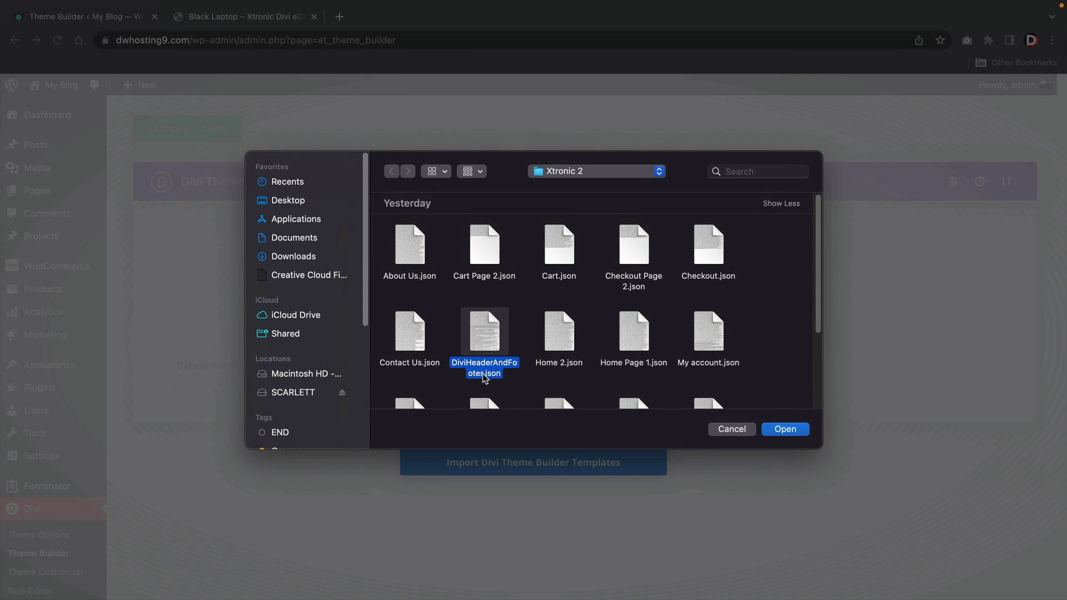
pyautogui.click(785, 430)
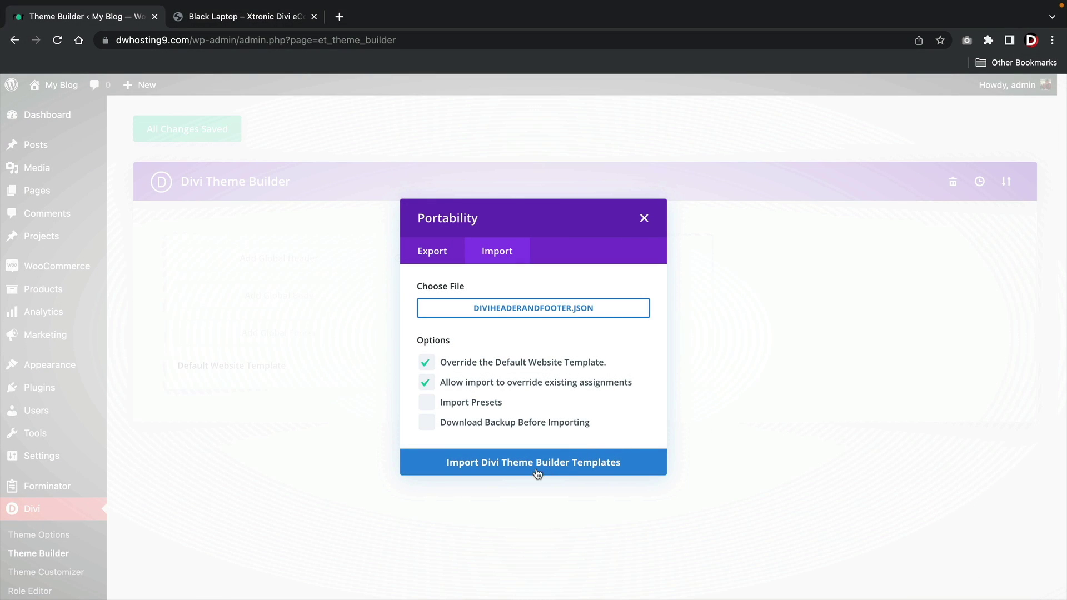
pyautogui.click(502, 466)
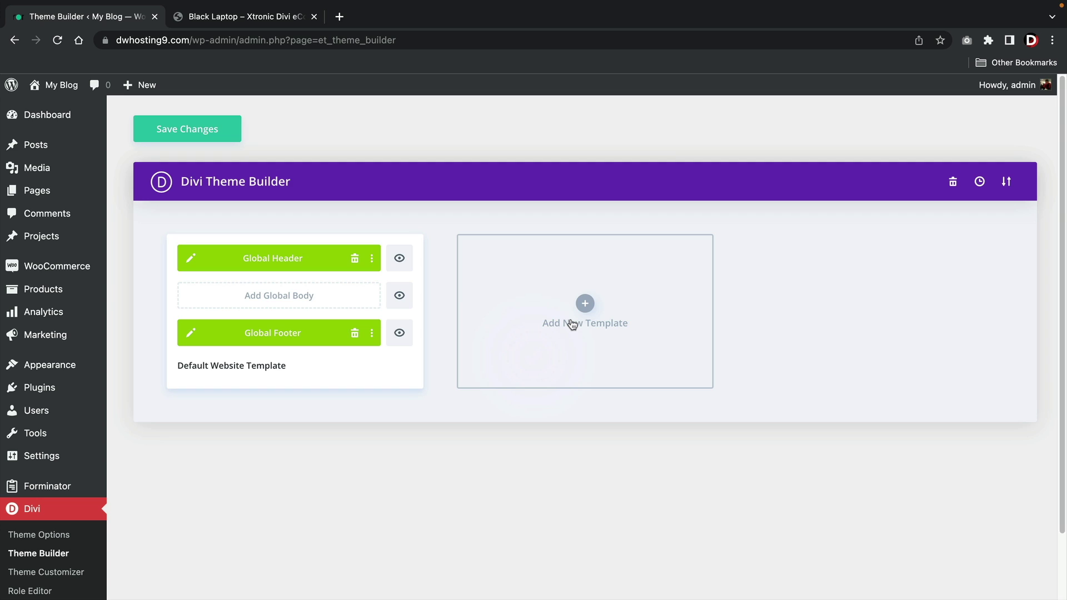
pyautogui.click(210, 132)
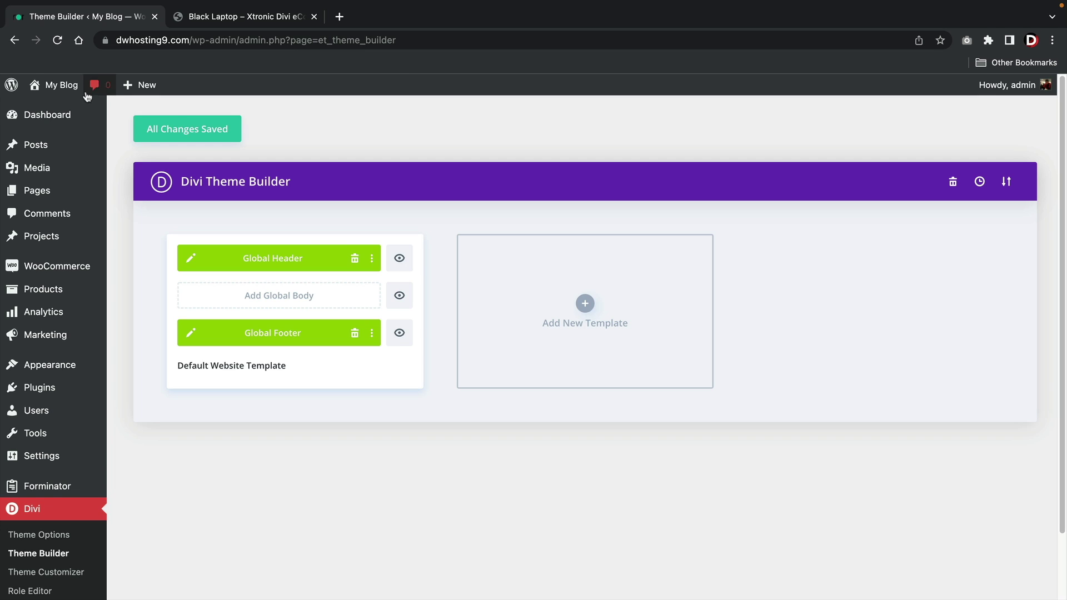
# - Visit the My Blog homepage to check the imported header and footer
pyautogui.click(70, 113)
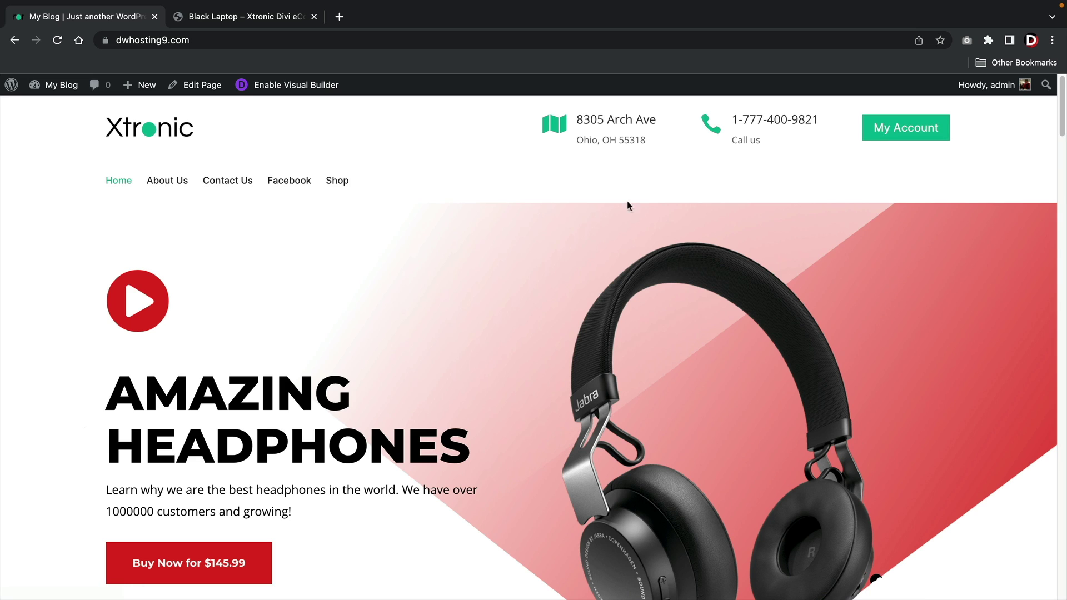
pyautogui.scroll(-20, 628, 206)
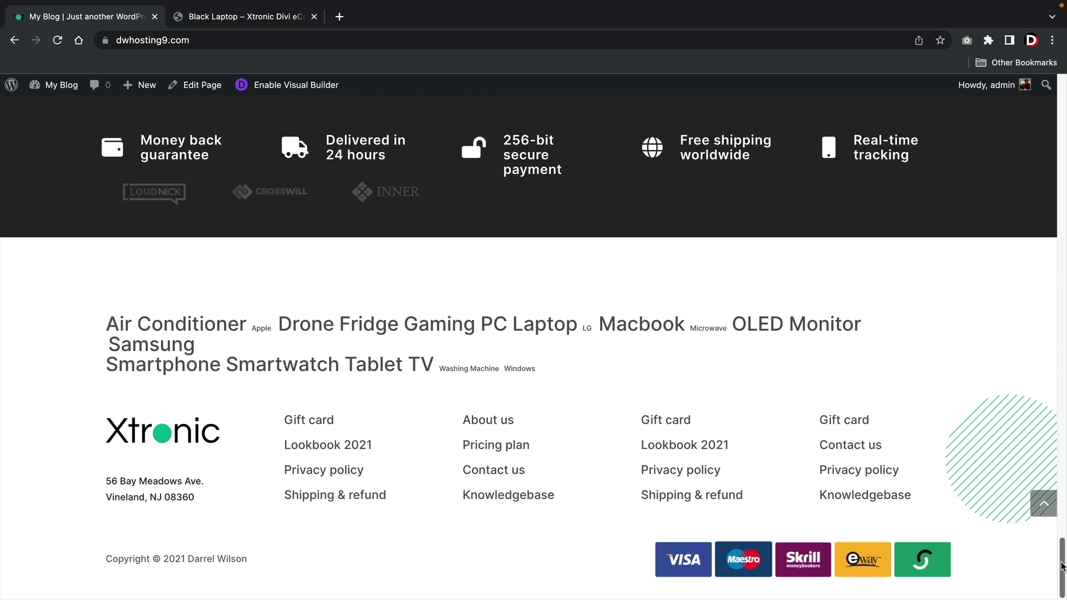
pyautogui.click(1044, 503)
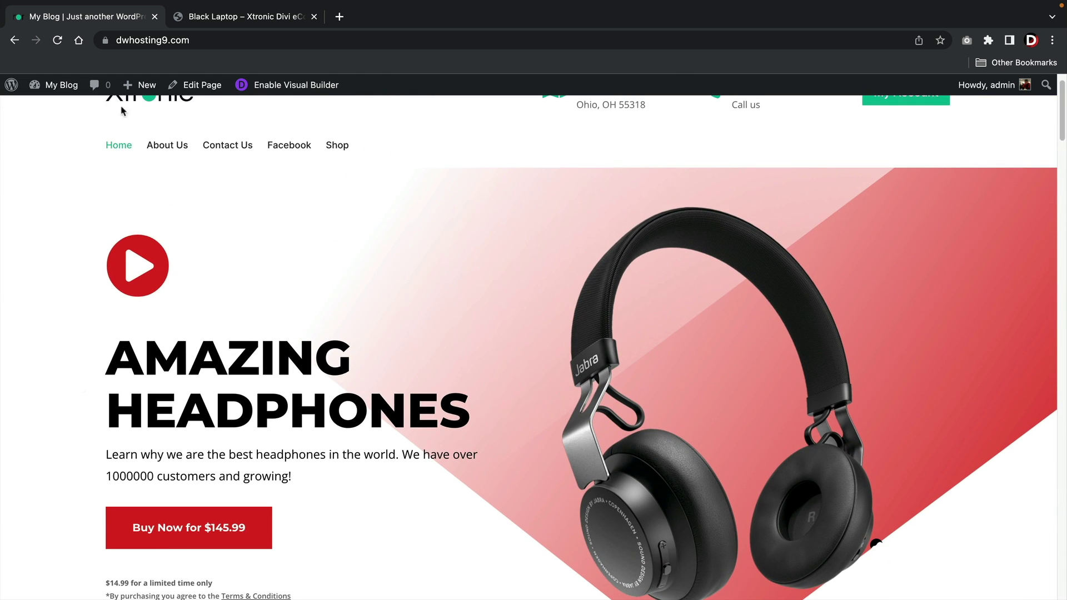
# - Return to the Divi Theme Builder and open the Global Header layout for editing
pyautogui.click(65, 107)
pyautogui.moveTo(48, 556)
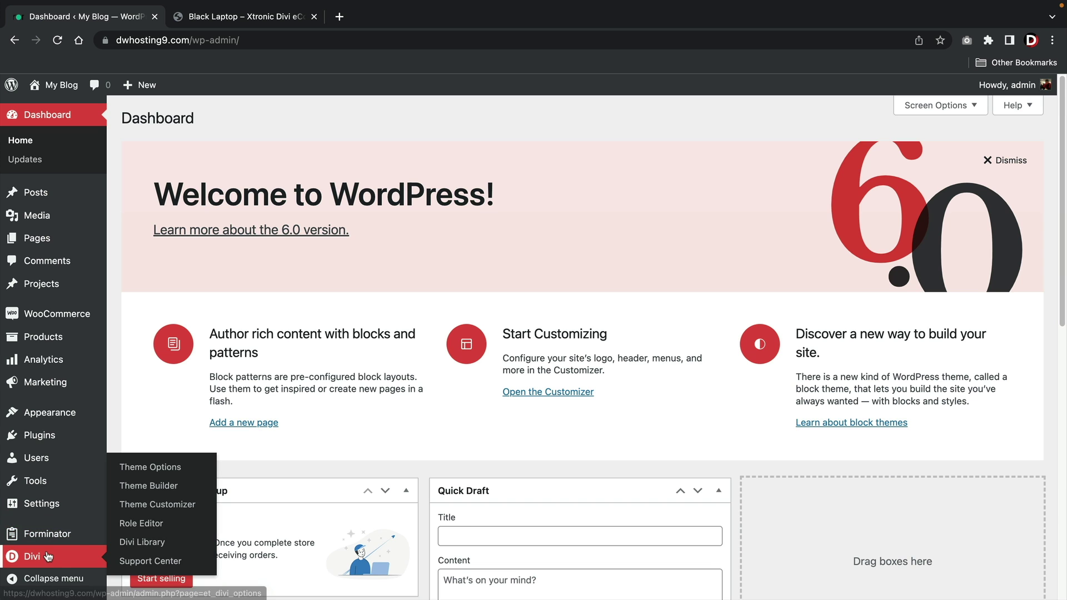
pyautogui.click(170, 487)
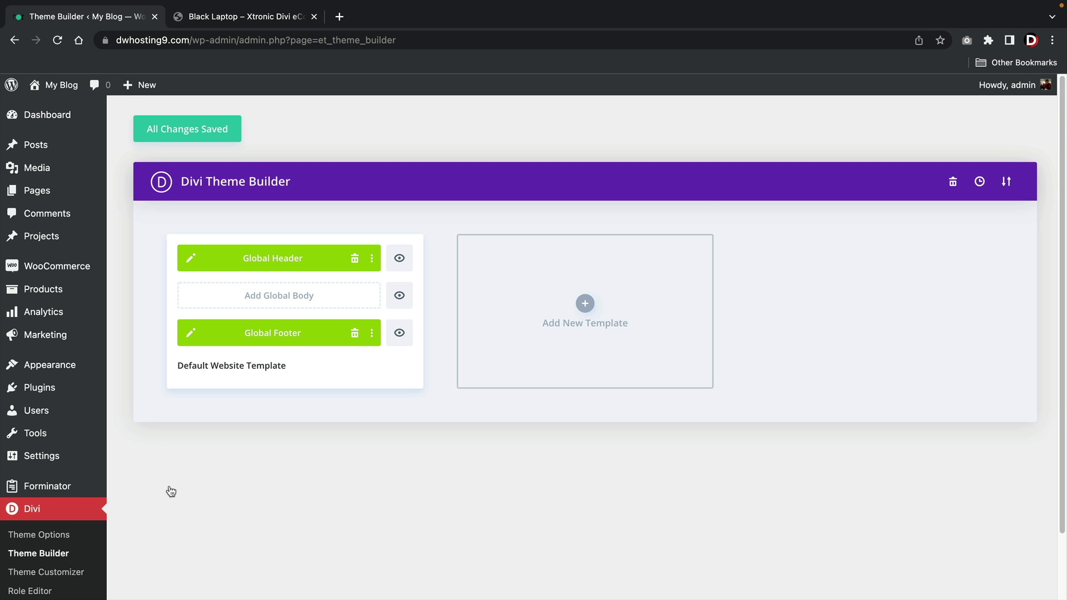
pyautogui.click(191, 259)
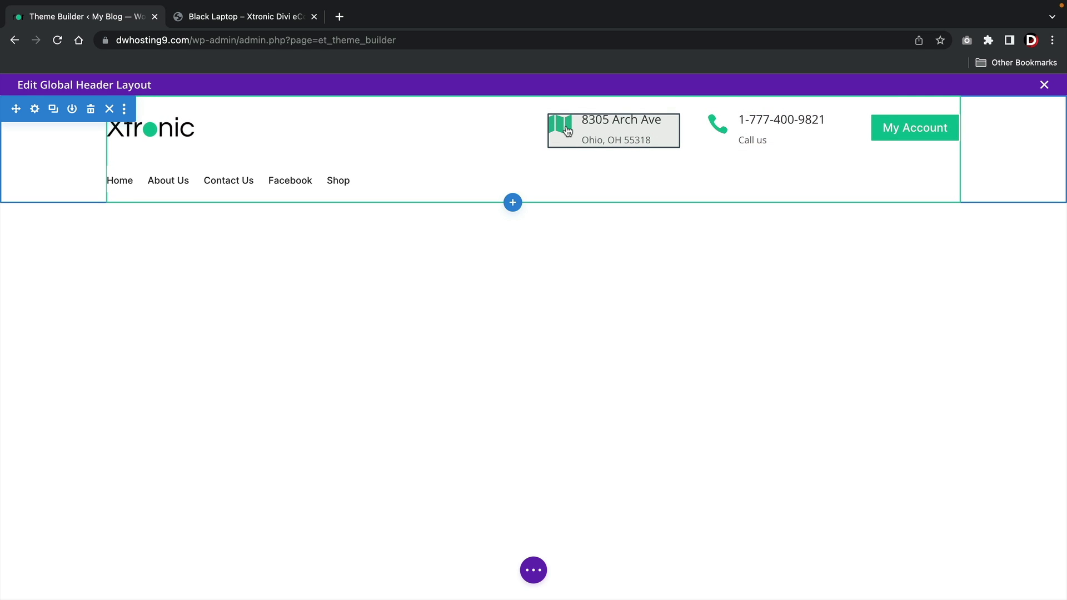
# - Set the icon color of the header's address blurb to red #e02b20 and save its settings
pyautogui.click(582, 132)
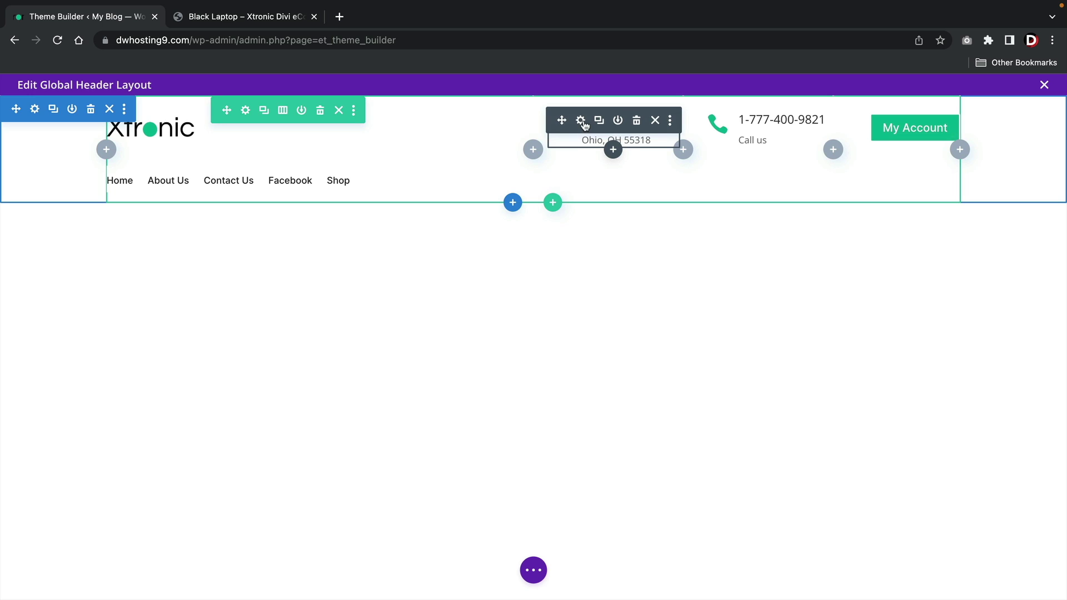
pyautogui.click(581, 121)
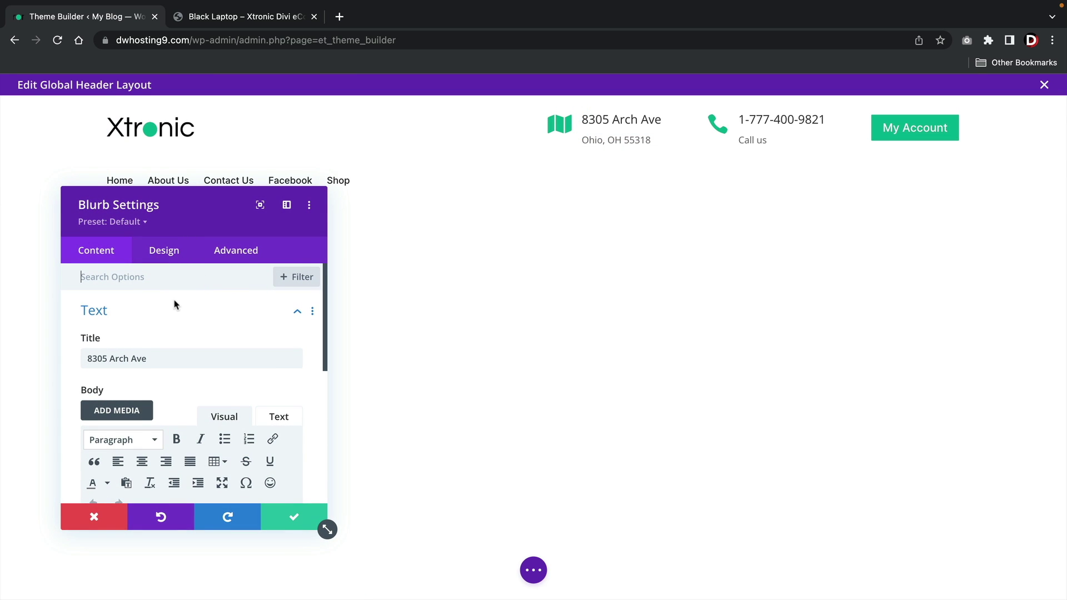
pyautogui.scroll(-1, 161, 361)
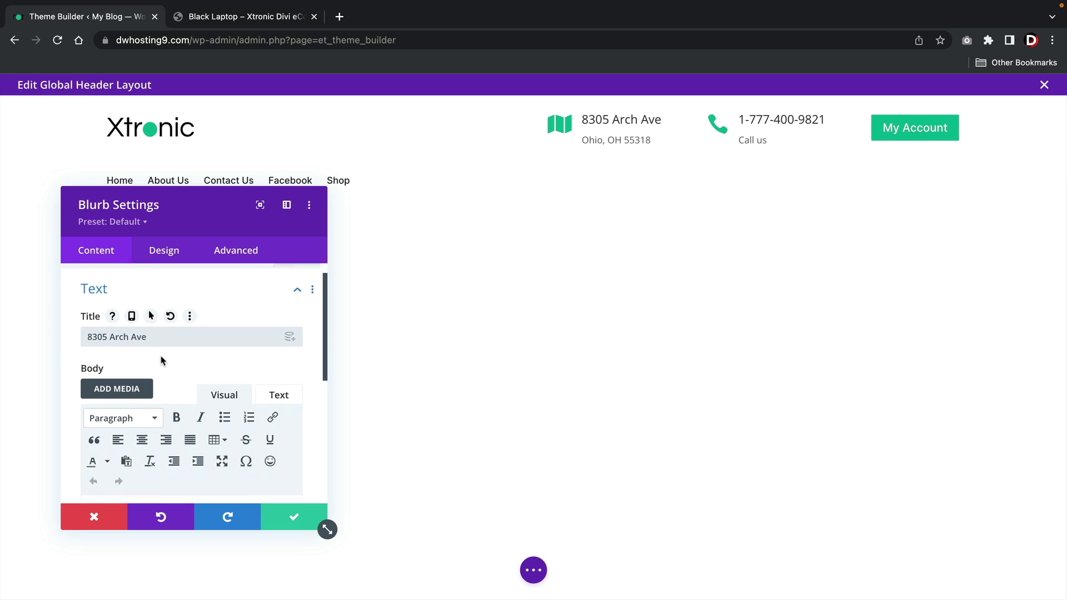
pyautogui.scroll(-4, 167, 400)
pyautogui.scroll(5, 166, 389)
pyautogui.click(167, 253)
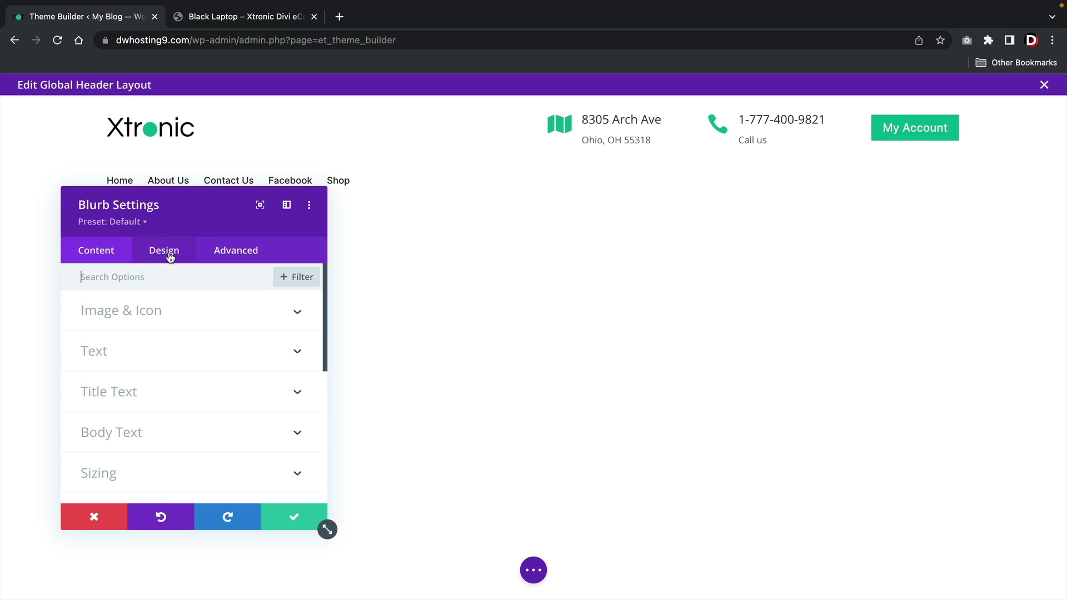
pyautogui.click(123, 318)
pyautogui.click(170, 367)
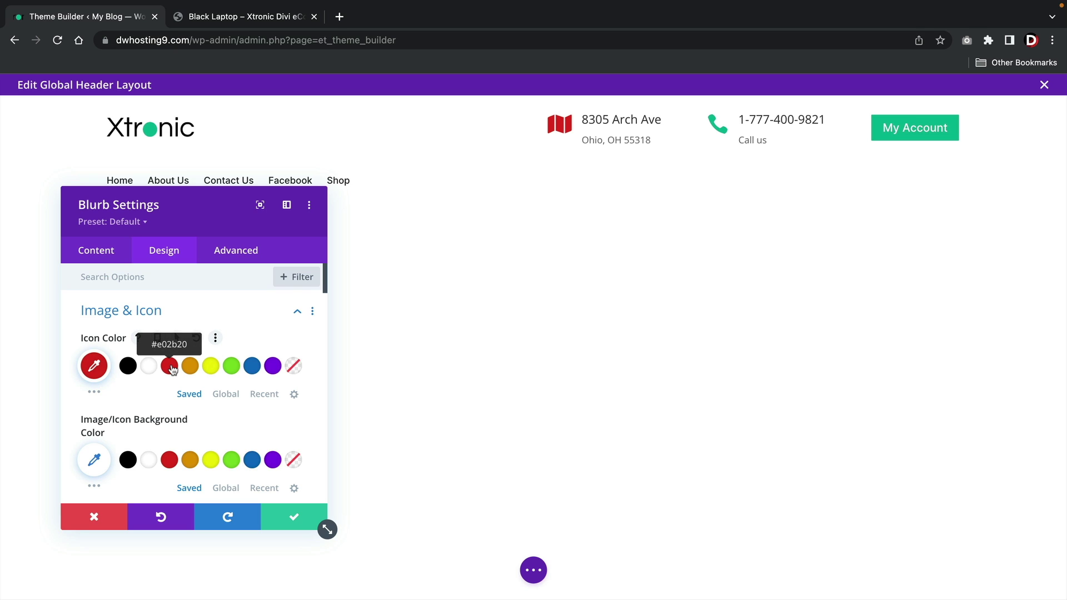
pyautogui.click(288, 516)
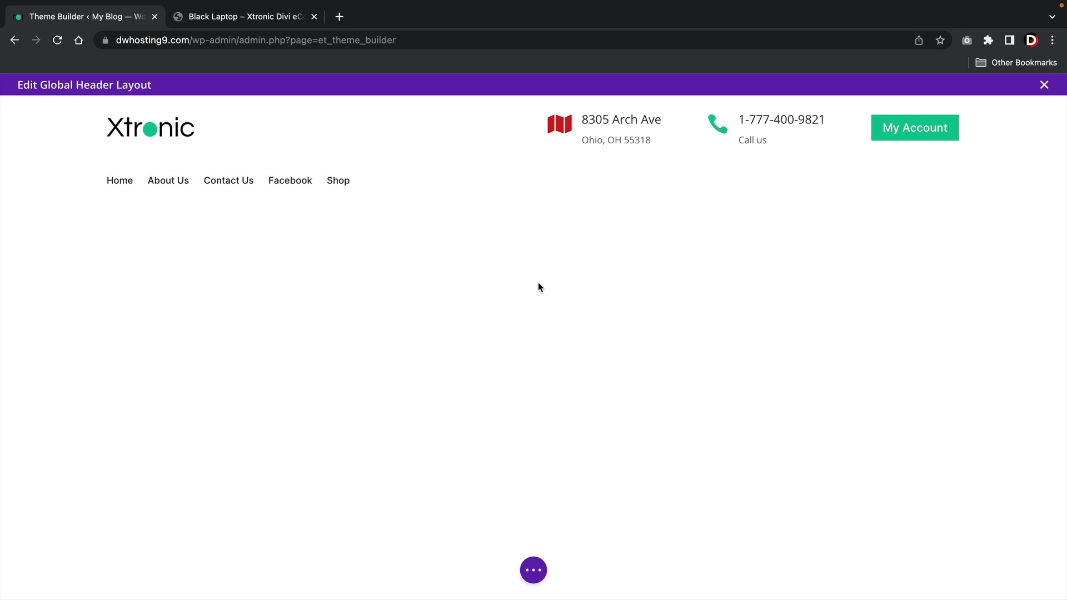
# - Copy the address blurb's module styles and paste them onto the phone blurb
pyautogui.rightClick(560, 126)
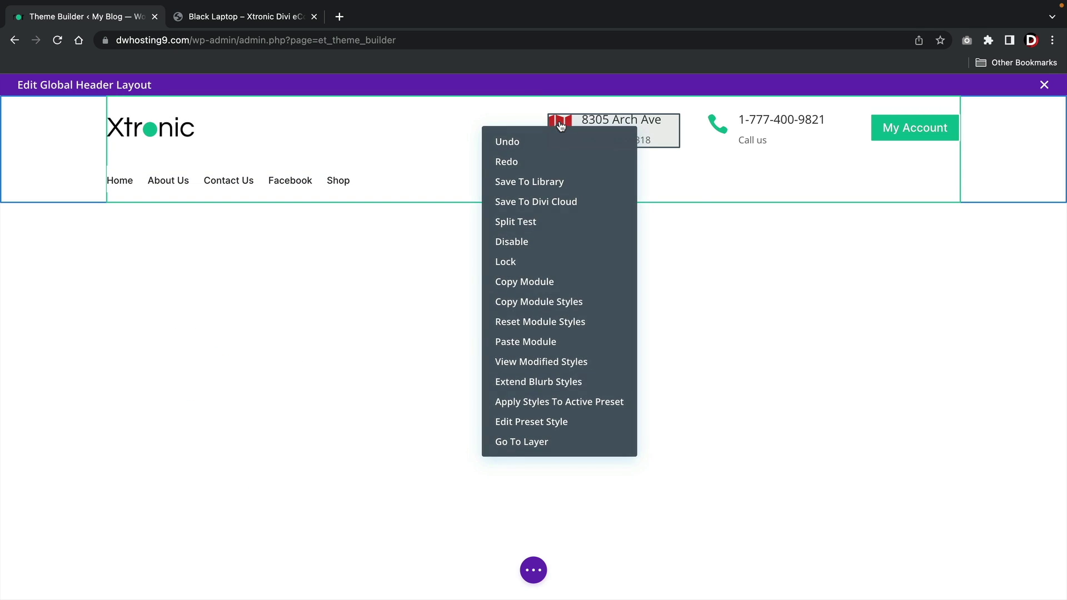
pyautogui.click(543, 304)
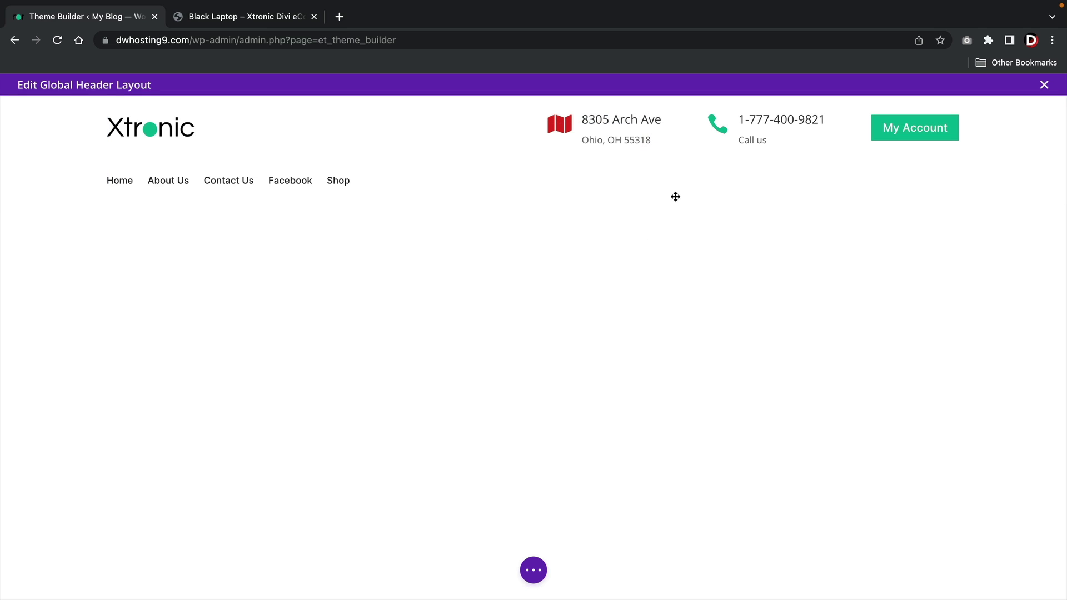
pyautogui.rightClick(714, 133)
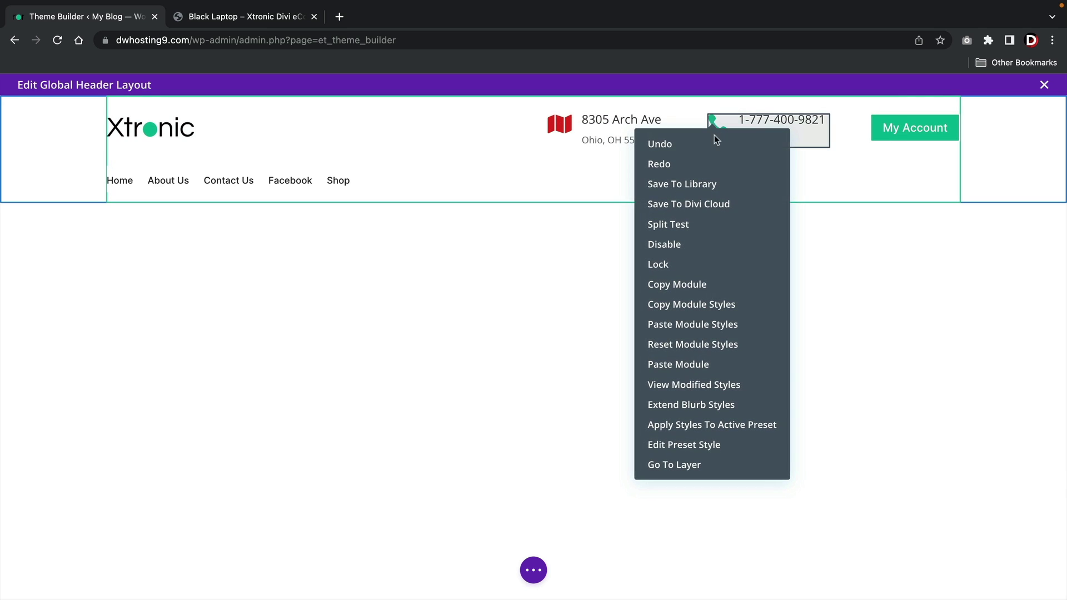
pyautogui.click(710, 325)
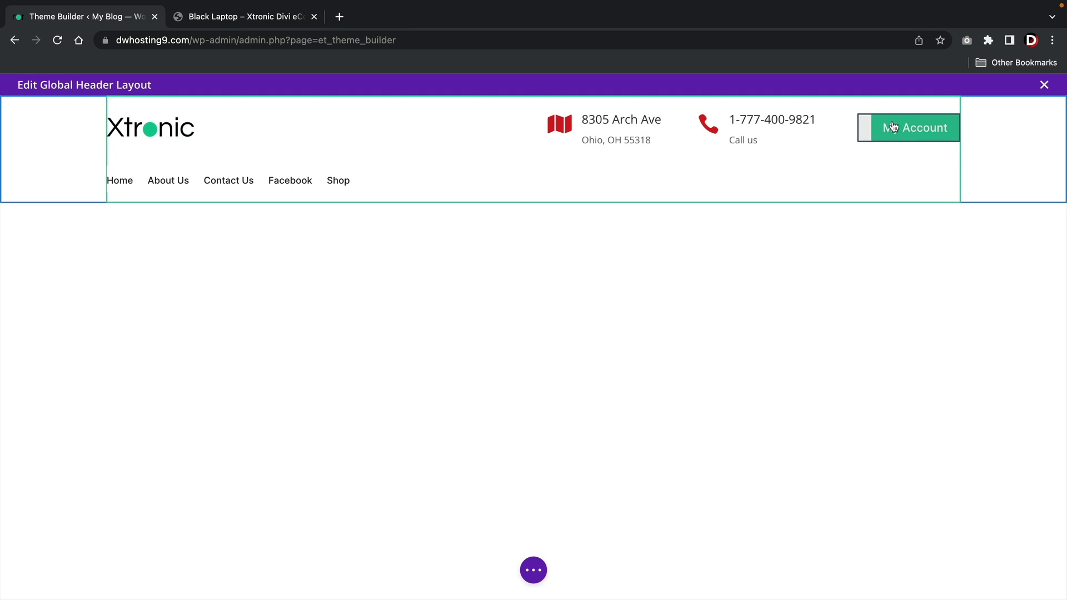
# - Give the header's My Account button white text and a red #e02b20 background, and save its settings
pyautogui.moveTo(892, 126)
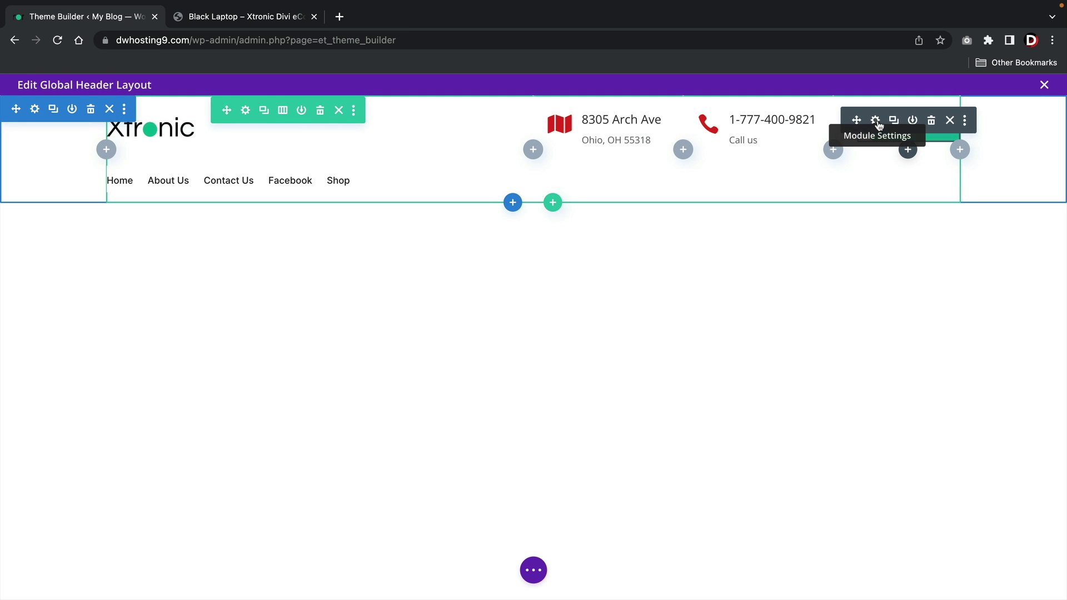
pyautogui.click(877, 121)
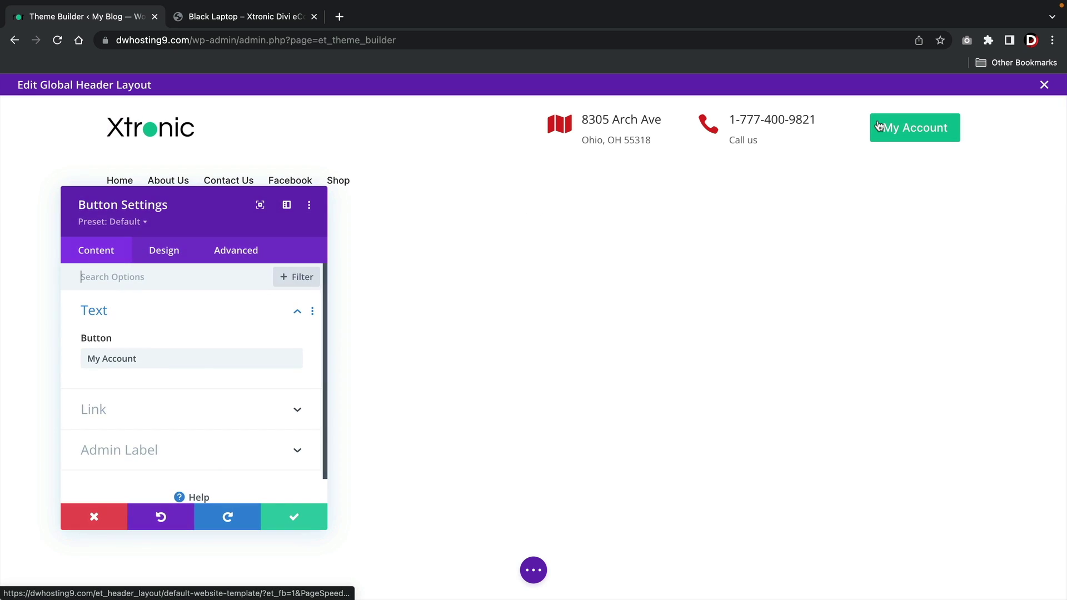
pyautogui.click(174, 252)
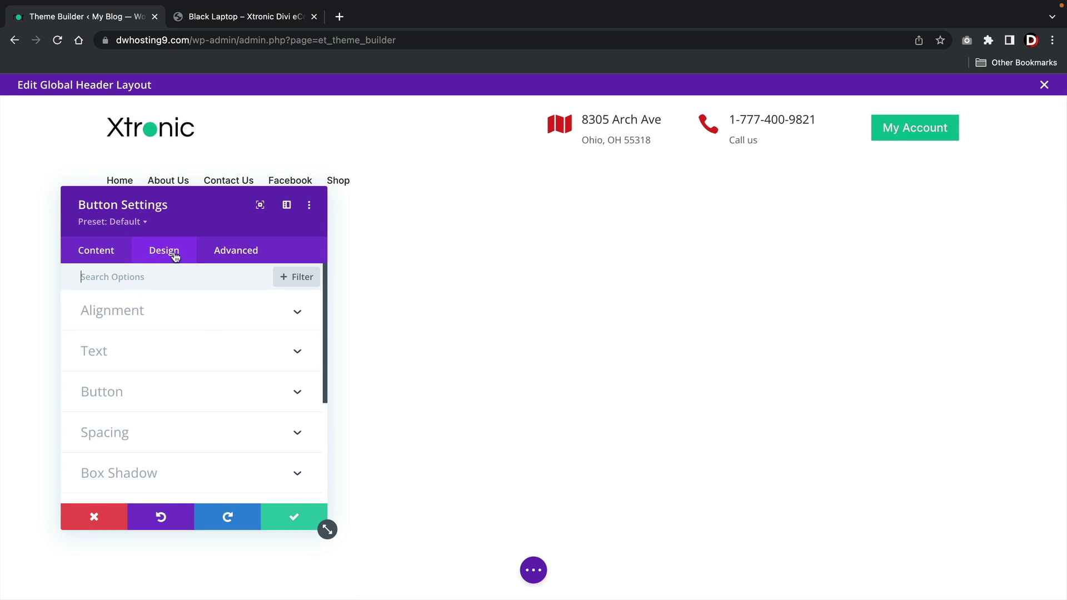
pyautogui.click(201, 392)
pyautogui.click(169, 456)
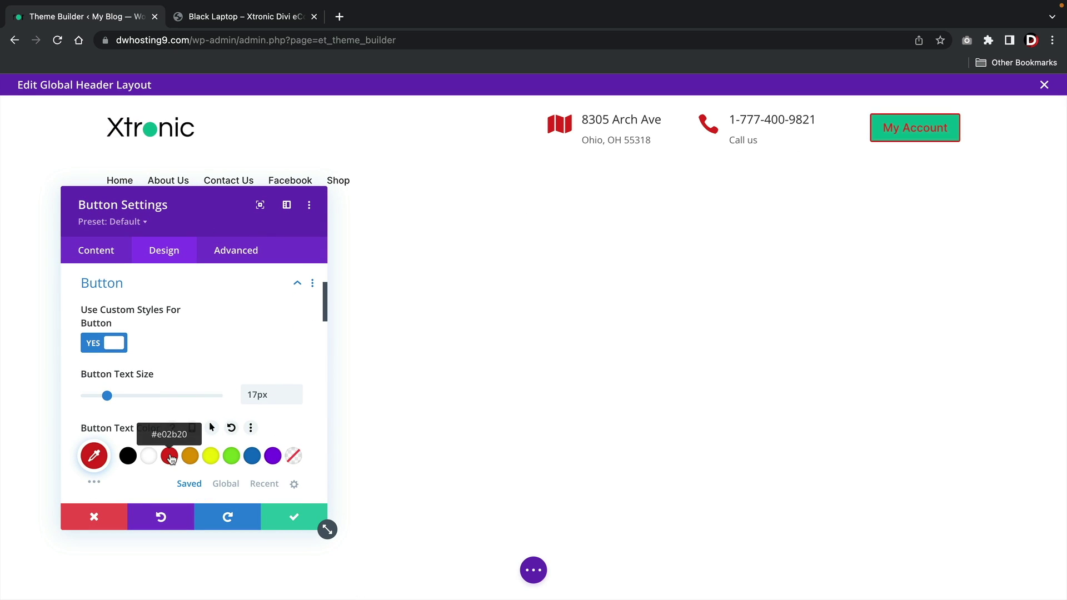
pyautogui.click(149, 456)
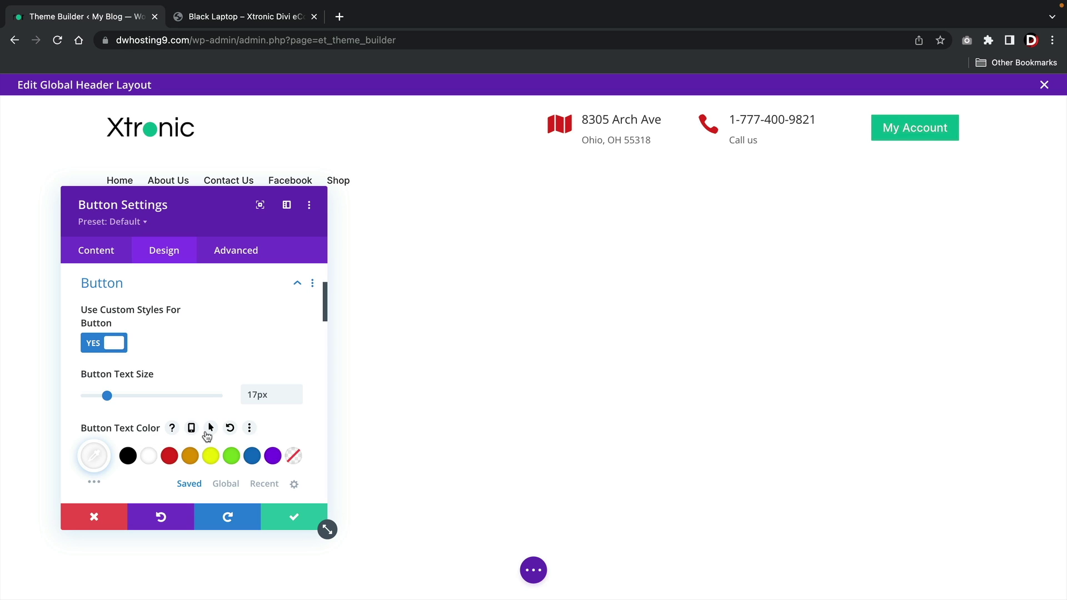
pyautogui.scroll(-5, 206, 434)
pyautogui.scroll(-3, 207, 437)
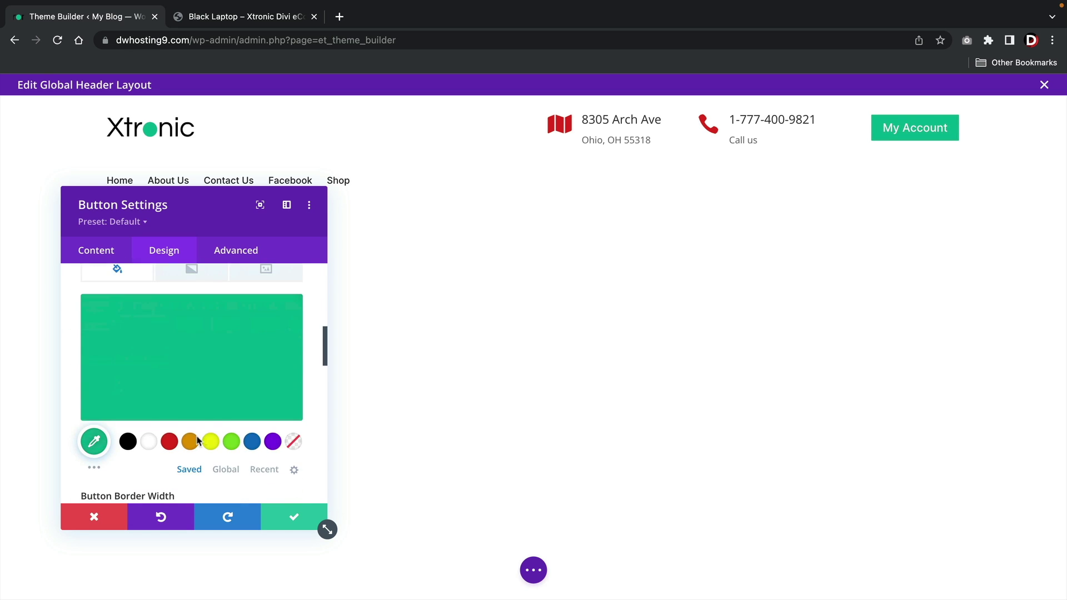
pyautogui.click(170, 441)
pyautogui.click(296, 518)
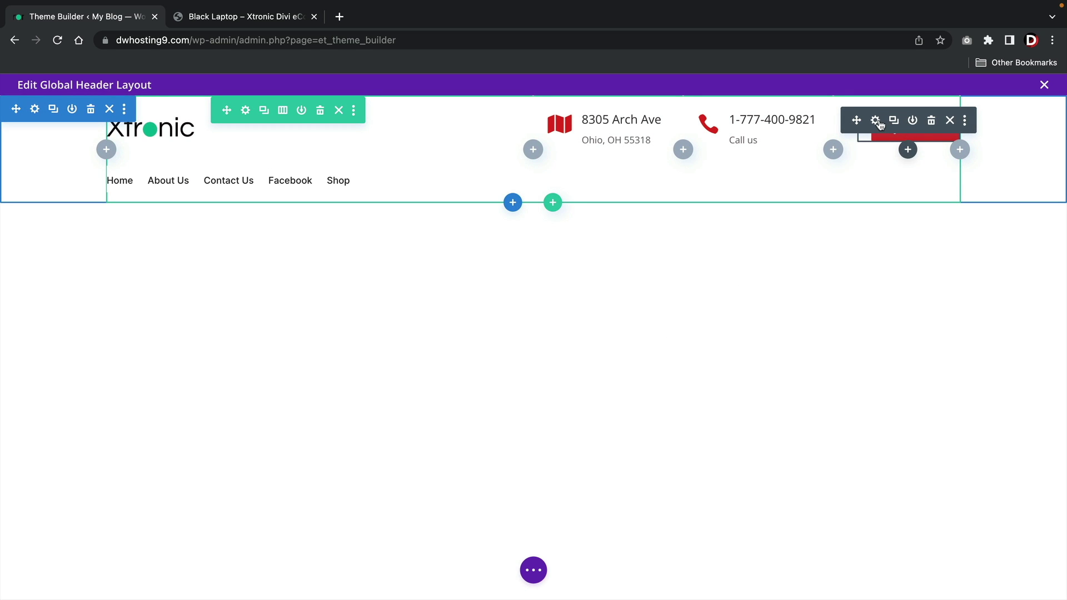
# - Set the My Account button's border radius to 53px and save its settings
pyautogui.click(875, 121)
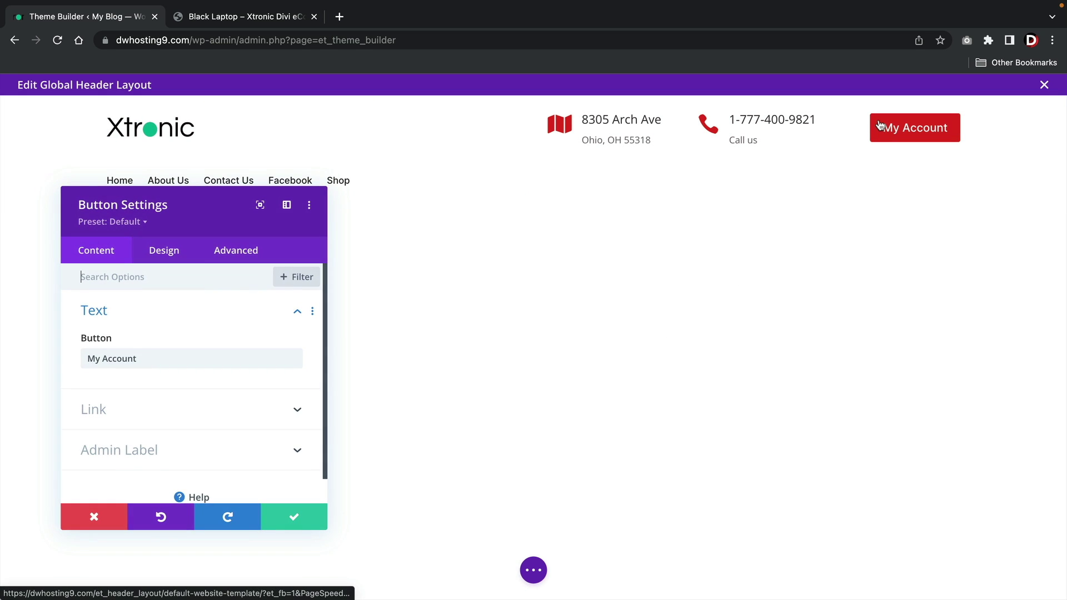
pyautogui.click(167, 254)
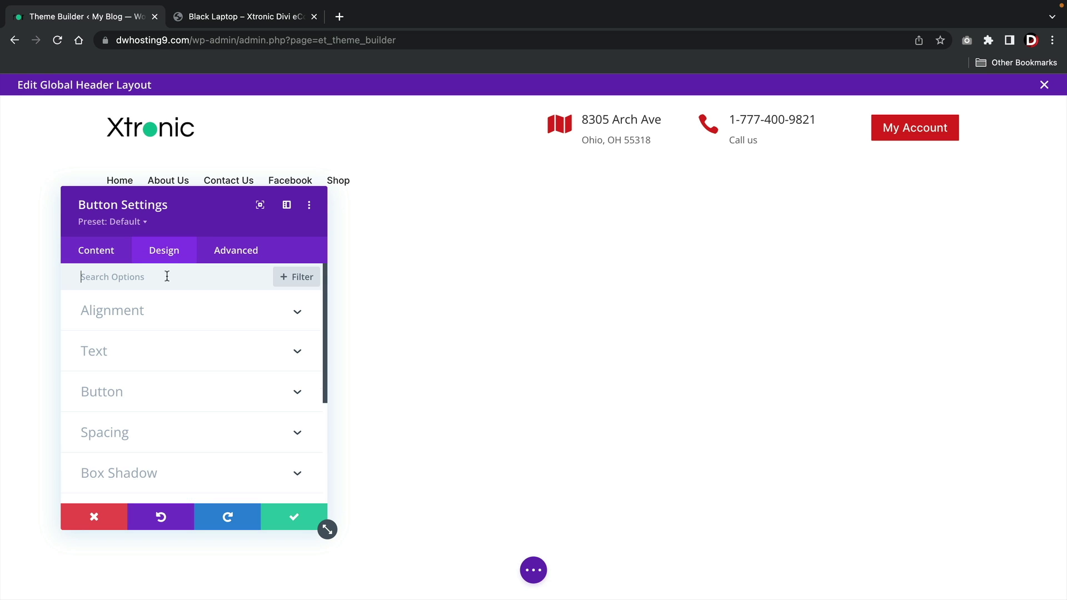
pyautogui.click(172, 392)
pyautogui.scroll(-5, 171, 397)
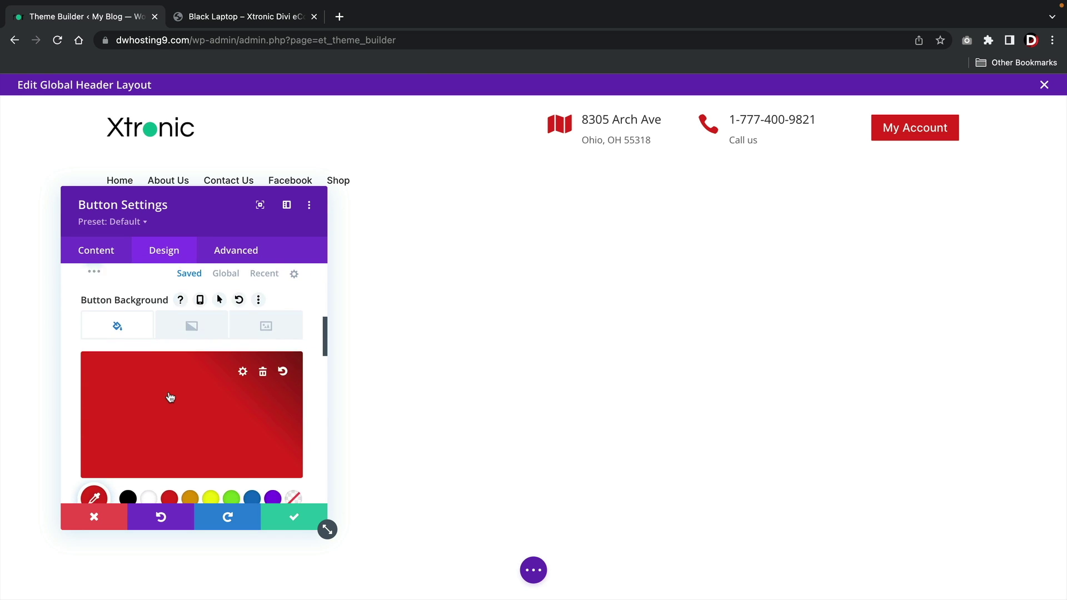
pyautogui.scroll(-6, 170, 397)
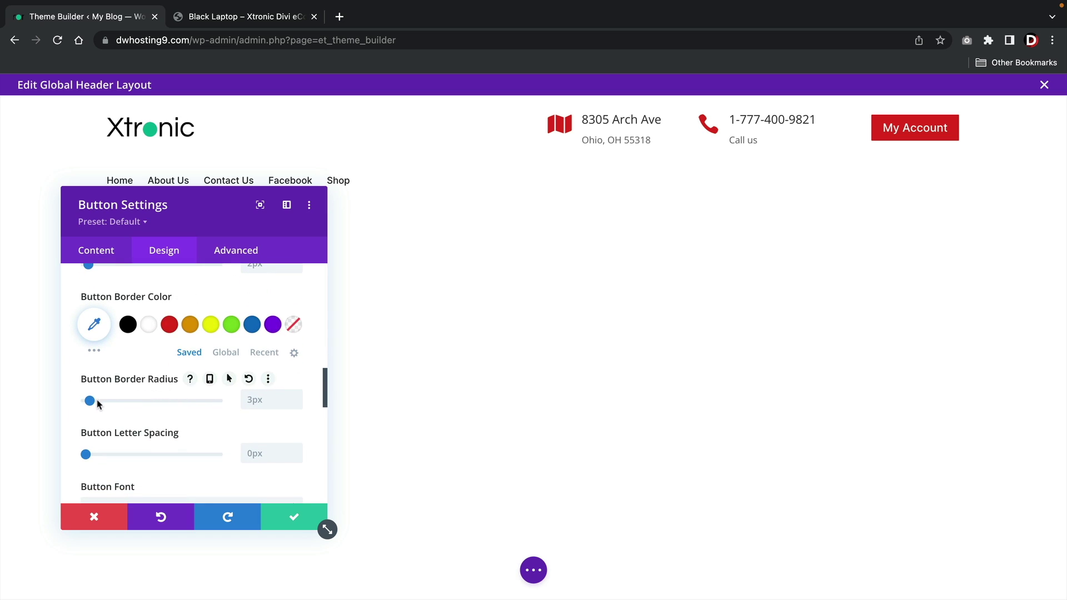
pyautogui.moveTo(90, 402); pyautogui.dragTo(156, 401)
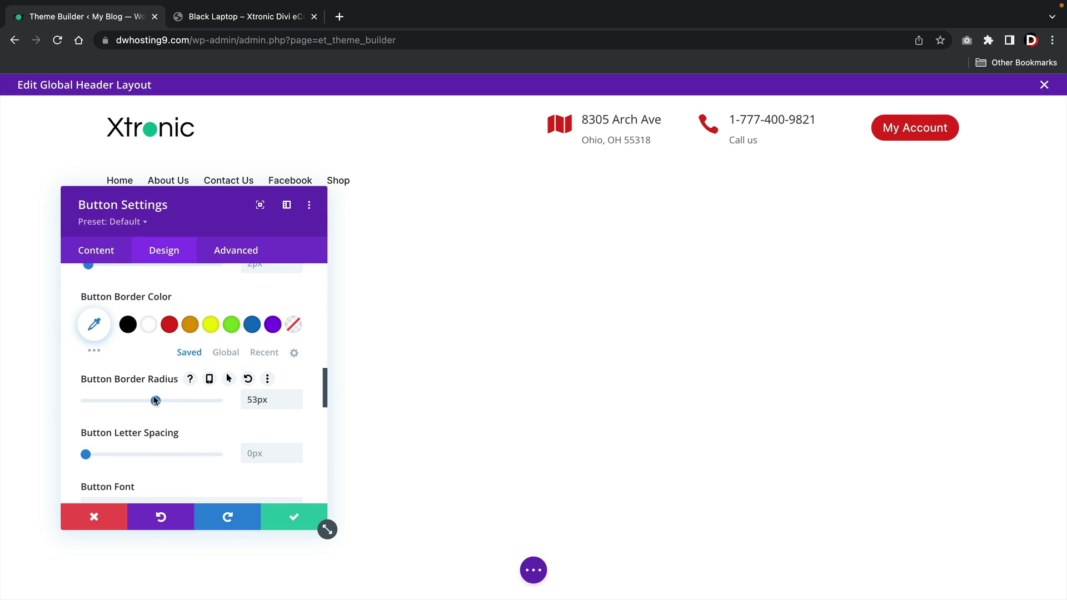
pyautogui.click(283, 514)
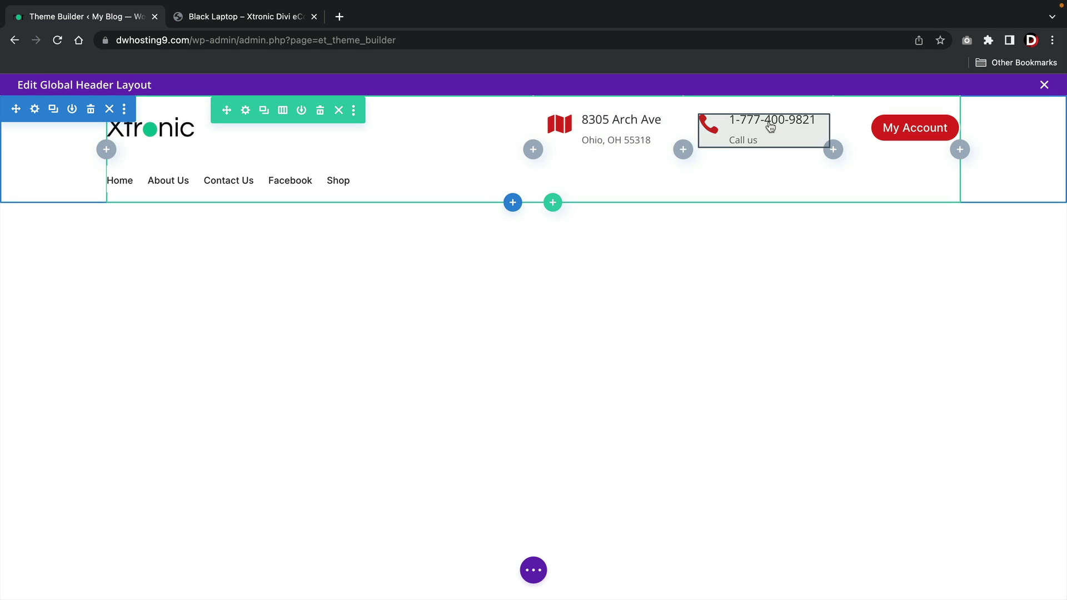
# - Browse the modules available for insertion below the phone blurb, and leave the list without adding one
pyautogui.click(763, 149)
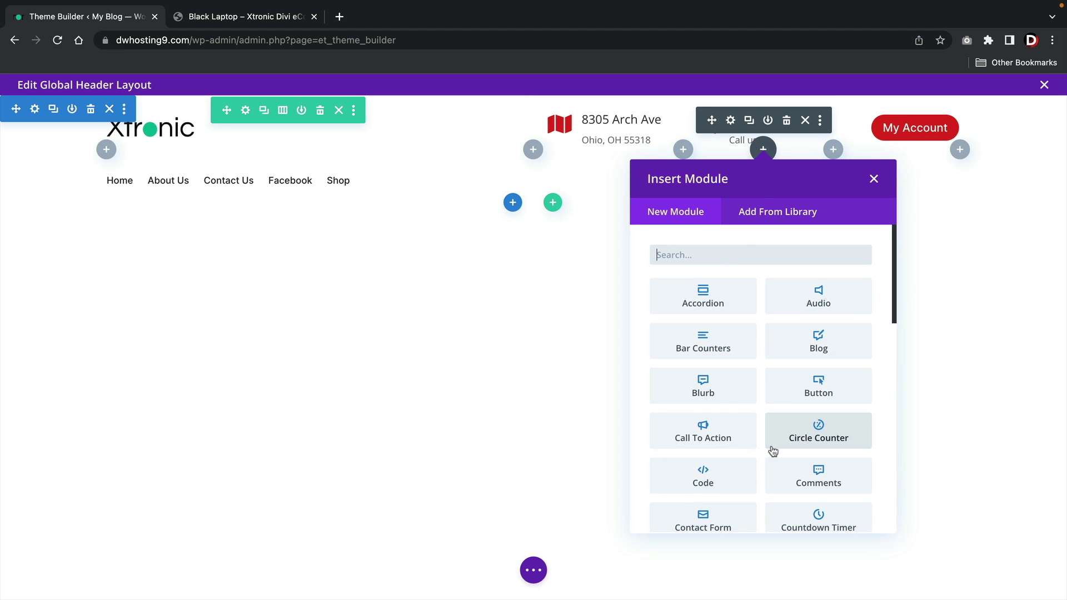
pyautogui.scroll(-2, 778, 439)
pyautogui.scroll(-4, 789, 389)
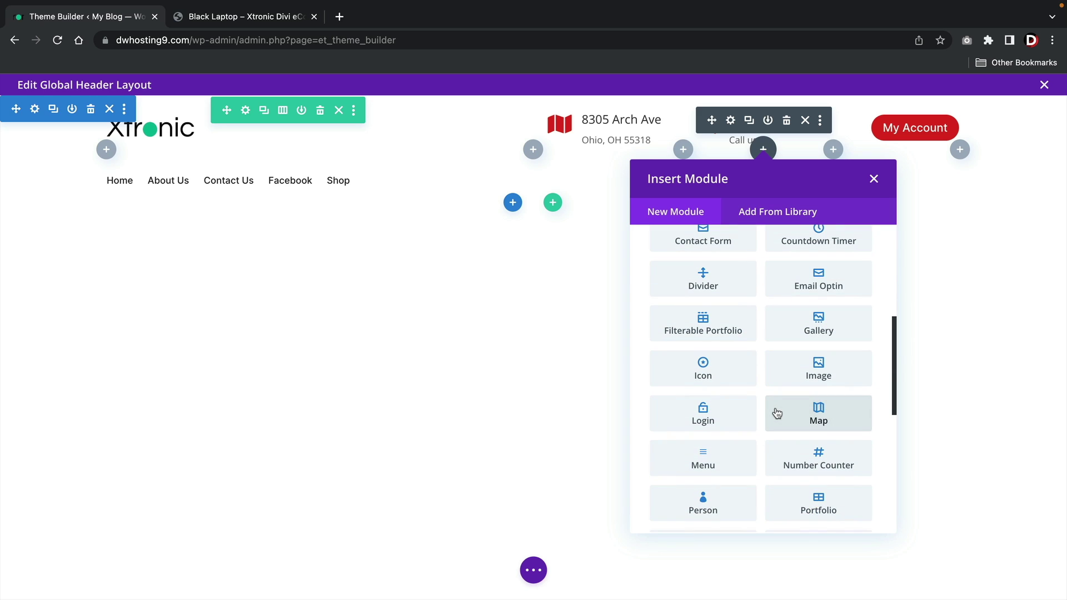
pyautogui.click(446, 178)
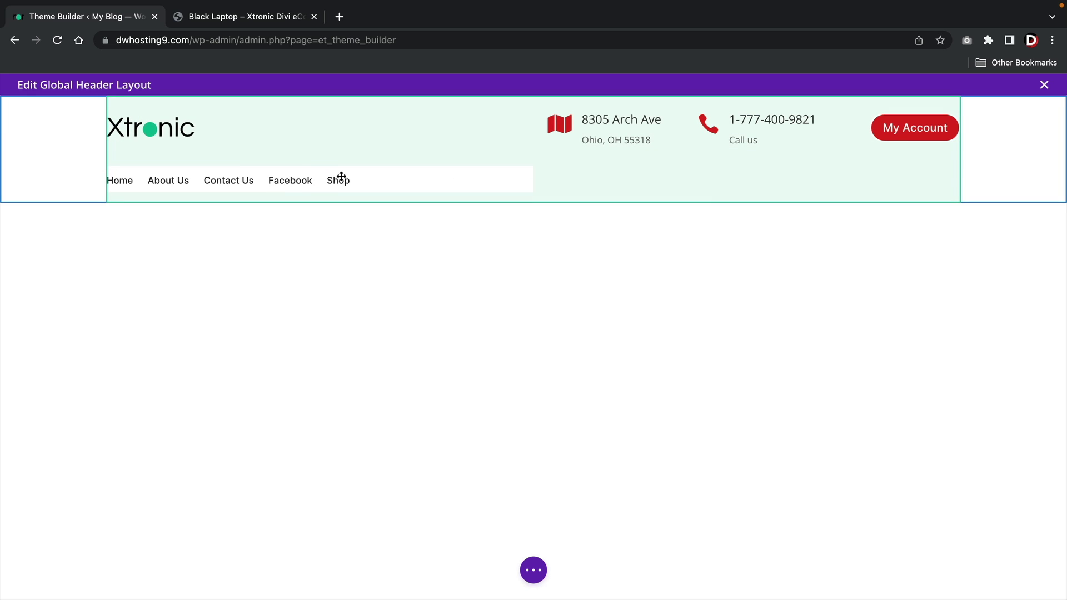
# - Search the modules available for insertion below the address blurb for "menu", and close the list without adding one
pyautogui.click(612, 151)
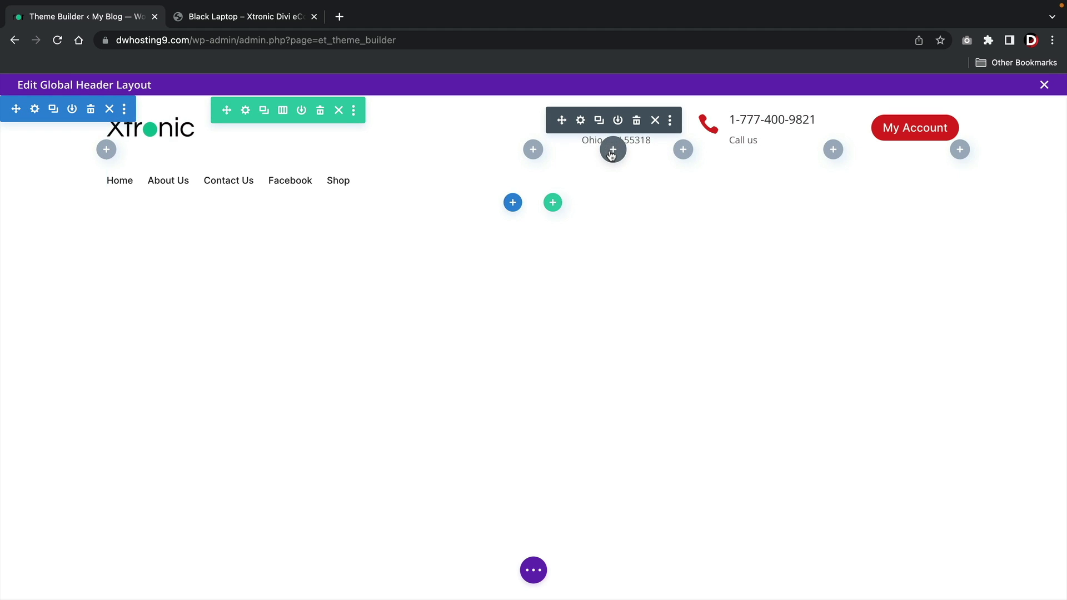
pyautogui.write('nab')
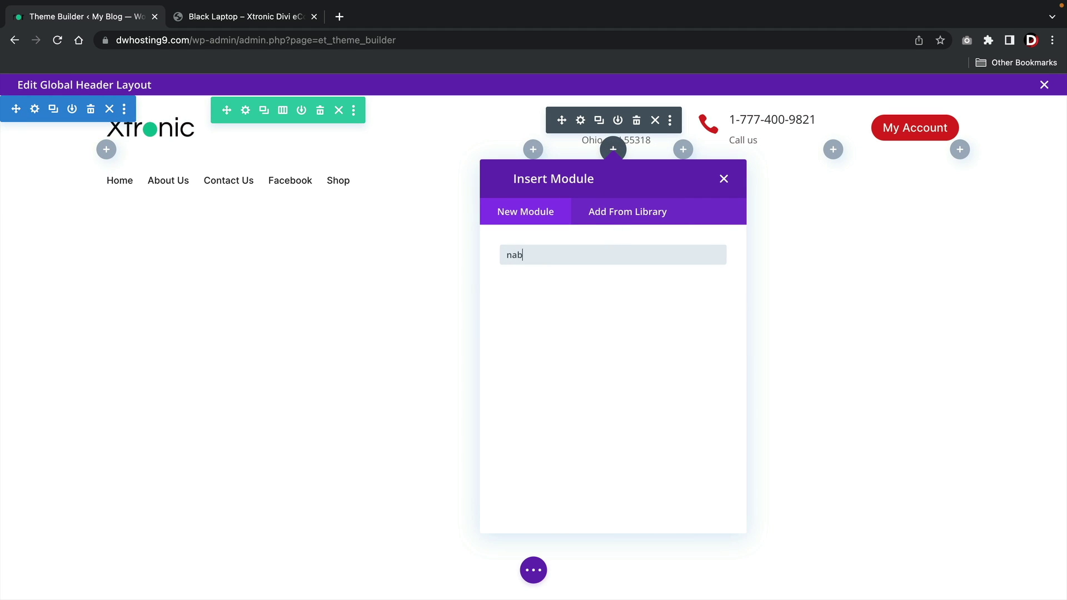
pyautogui.press('BackSpace')
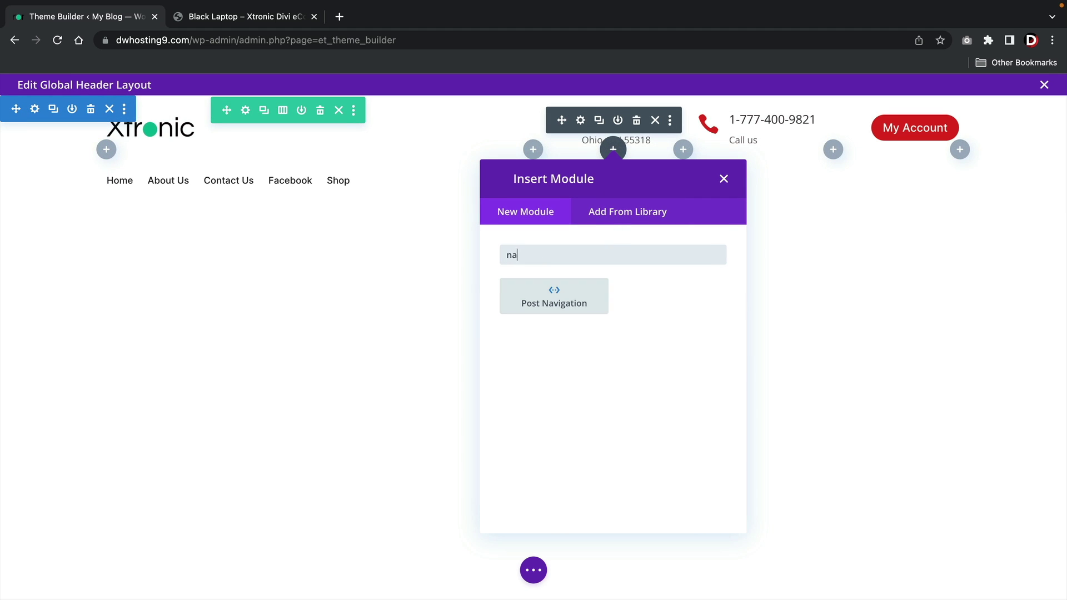
pyautogui.write('b')
pyautogui.press('BackSpace')
pyautogui.press('BackSpace')
pyautogui.press('BackSpace')
pyautogui.write('men')
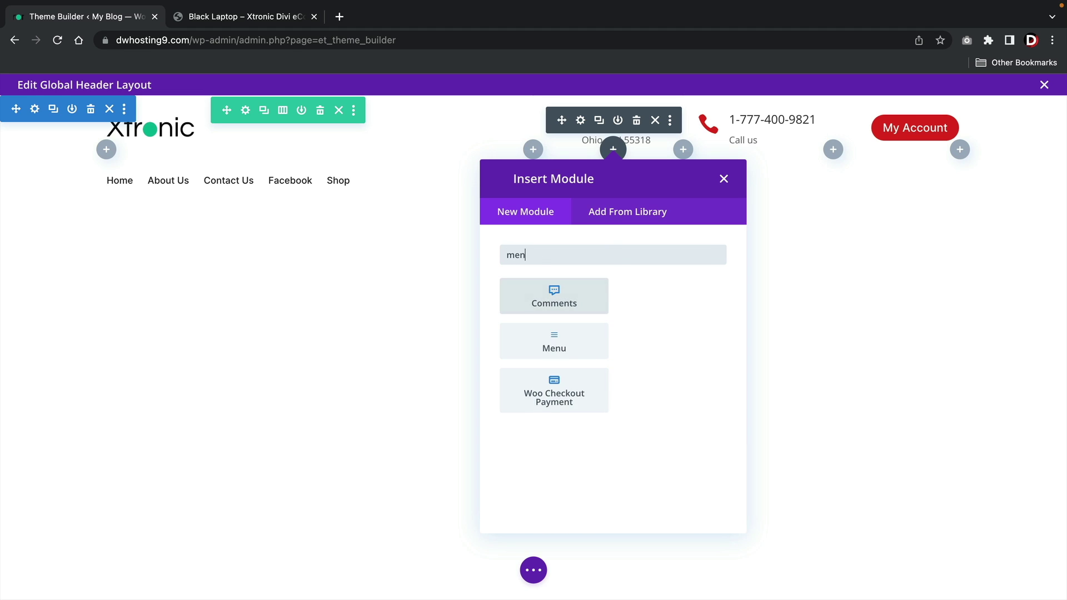
pyautogui.write('u')
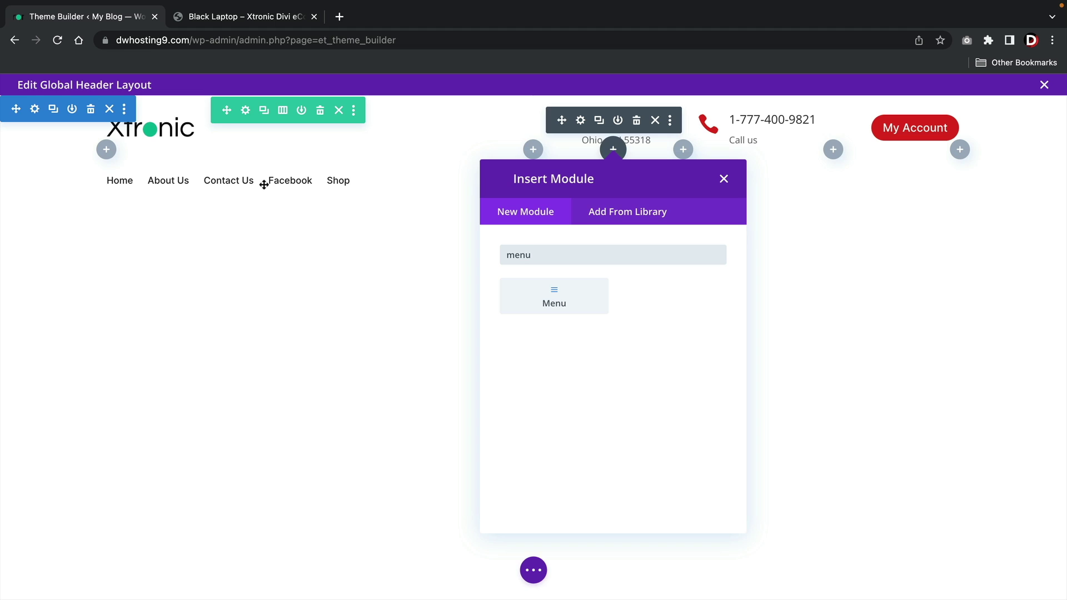
pyautogui.click(723, 181)
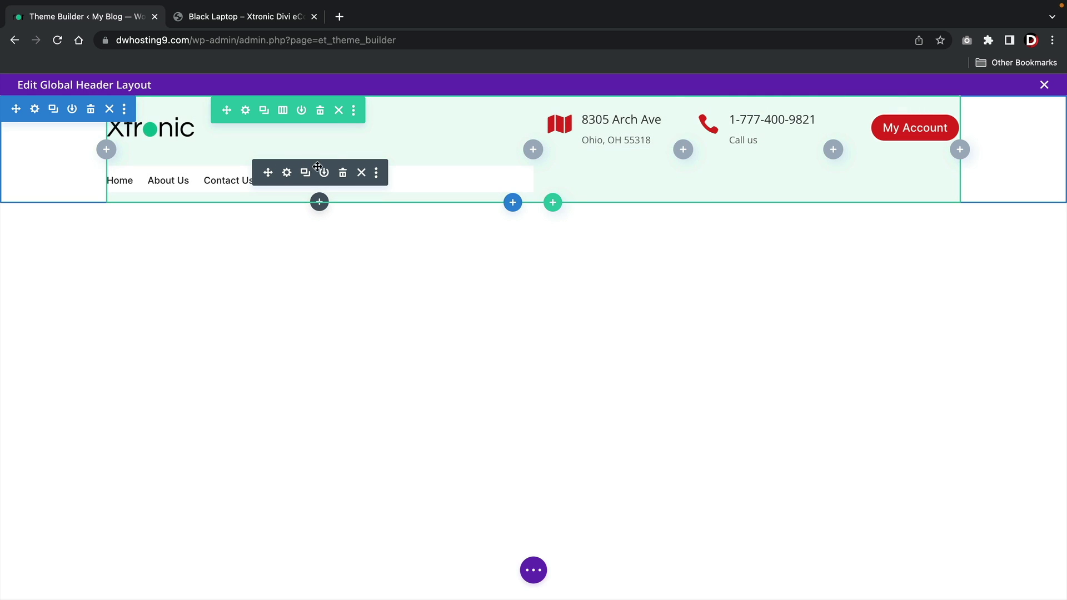
# - Switch the header layout to wireframe view and check which menu is assigned in the Menu module's settings
pyautogui.click(532, 571)
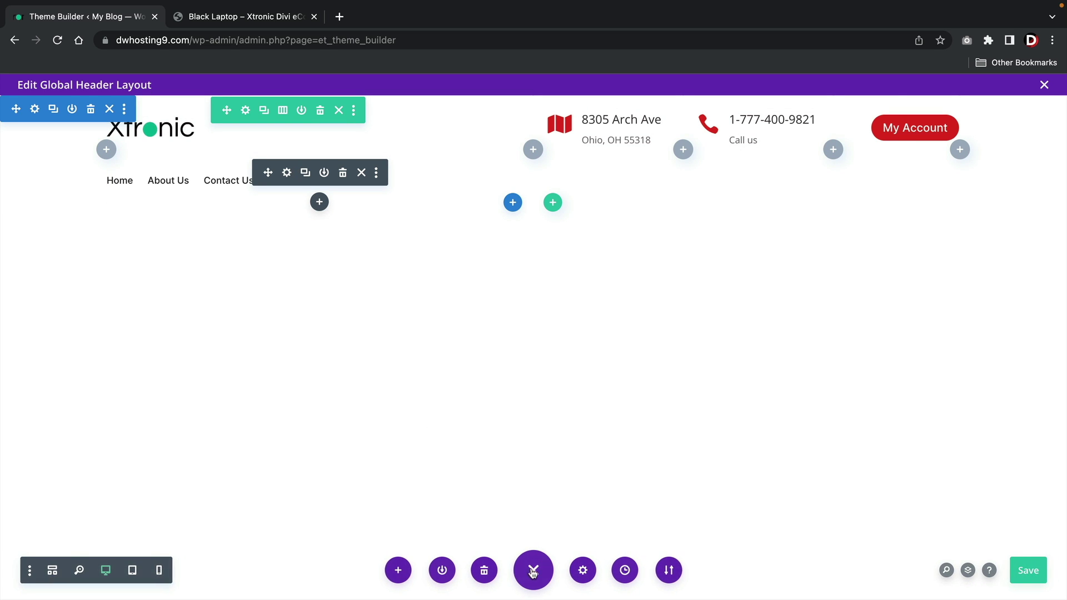
pyautogui.click(51, 573)
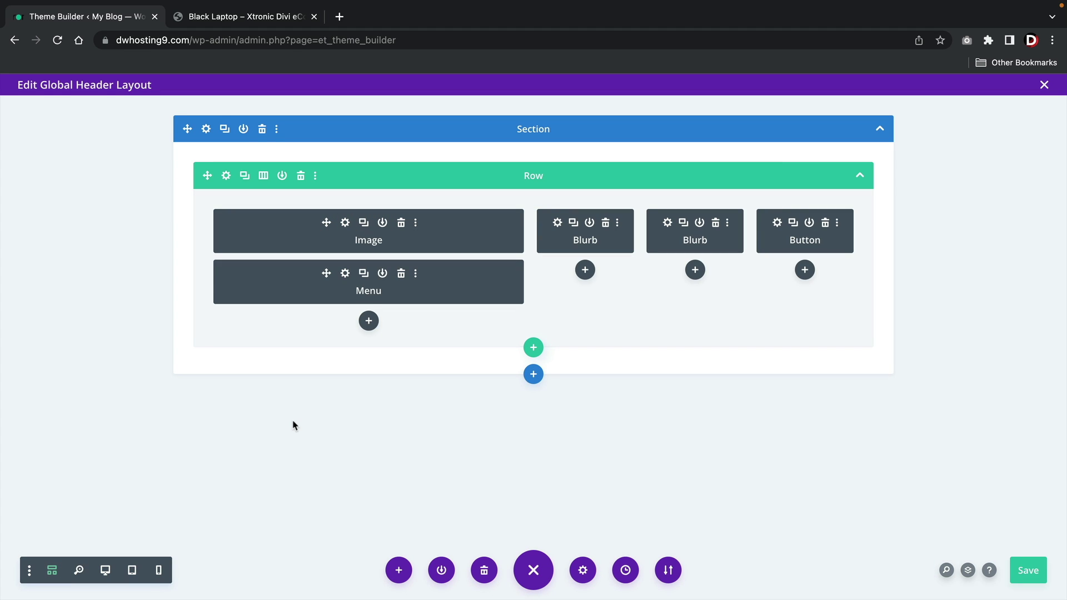
pyautogui.moveTo(300, 281)
pyautogui.mouseDown()
pyautogui.moveTo(300, 228)
pyautogui.moveTo(289, 288)
pyautogui.mouseUp()
pyautogui.click(346, 275)
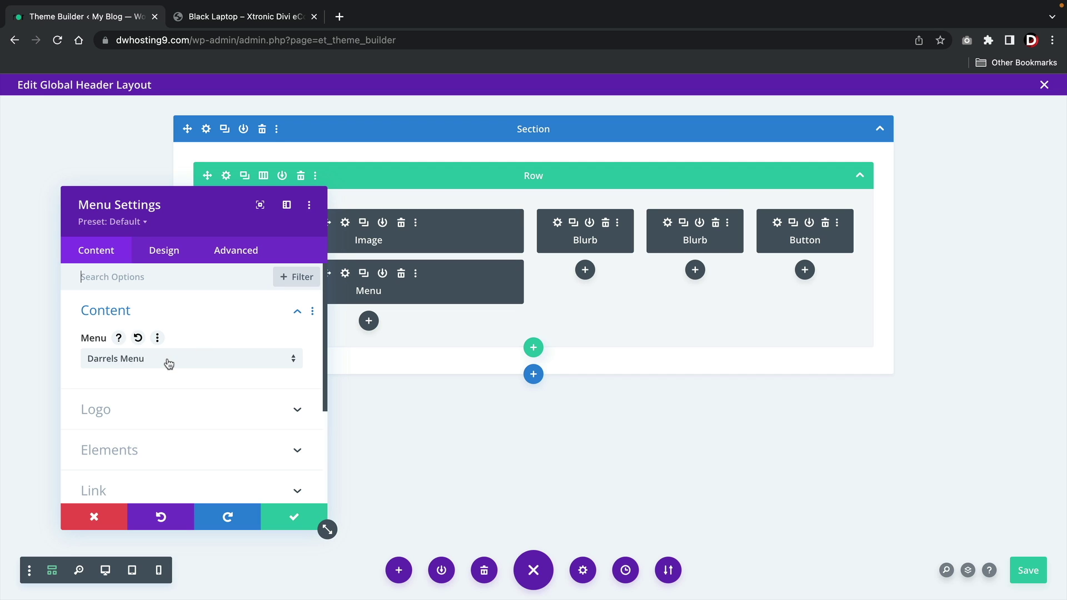
pyautogui.click(282, 521)
# - Review the logo image in the header's Image module settings and close them
pyautogui.click(345, 222)
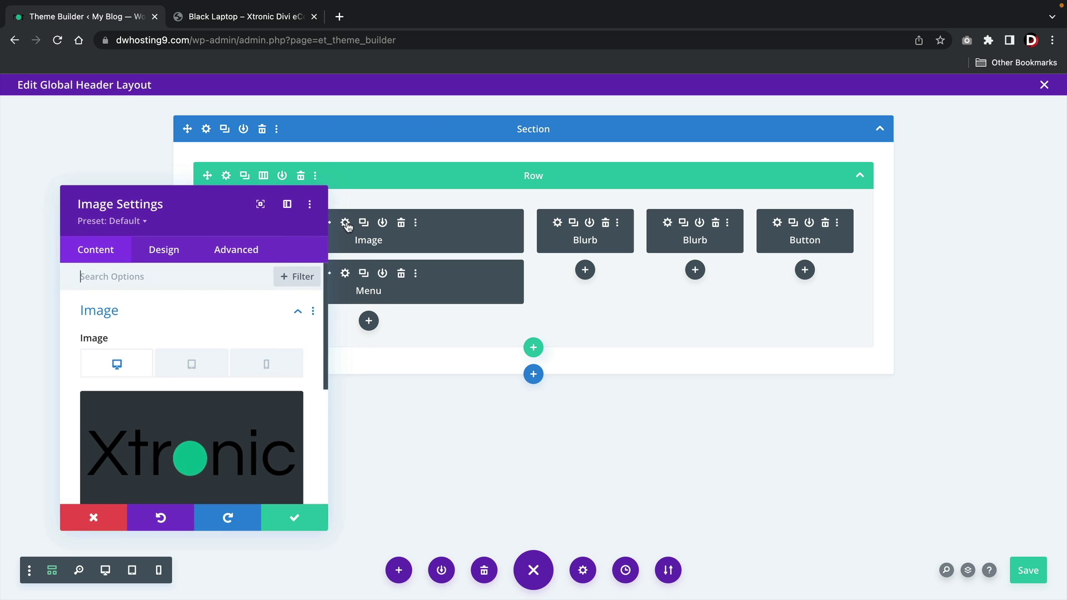
pyautogui.scroll(-3, 177, 333)
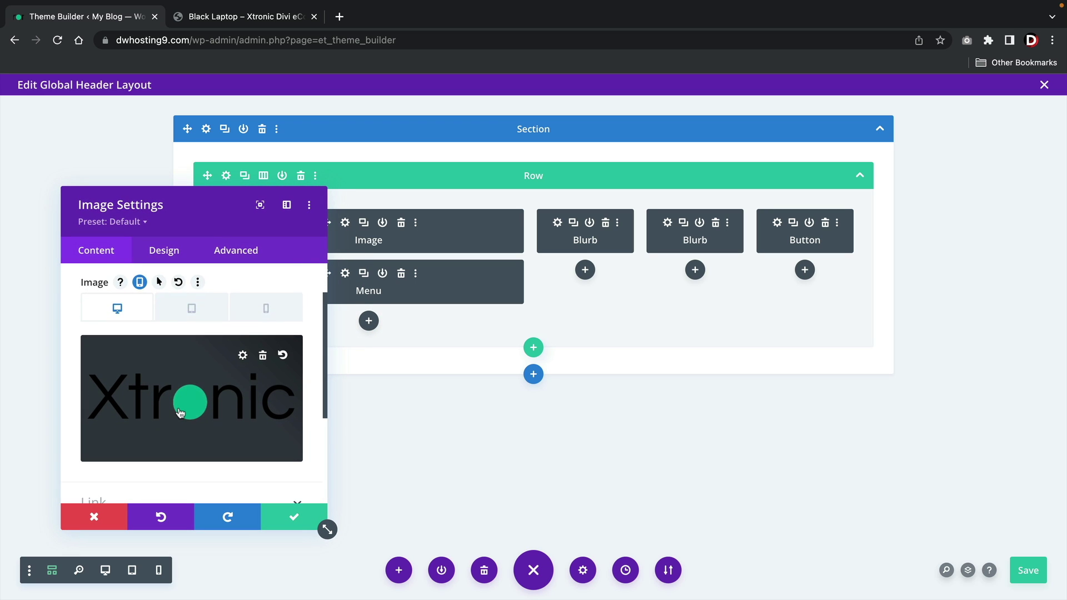
pyautogui.scroll(-4, 180, 413)
pyautogui.scroll(5, 183, 410)
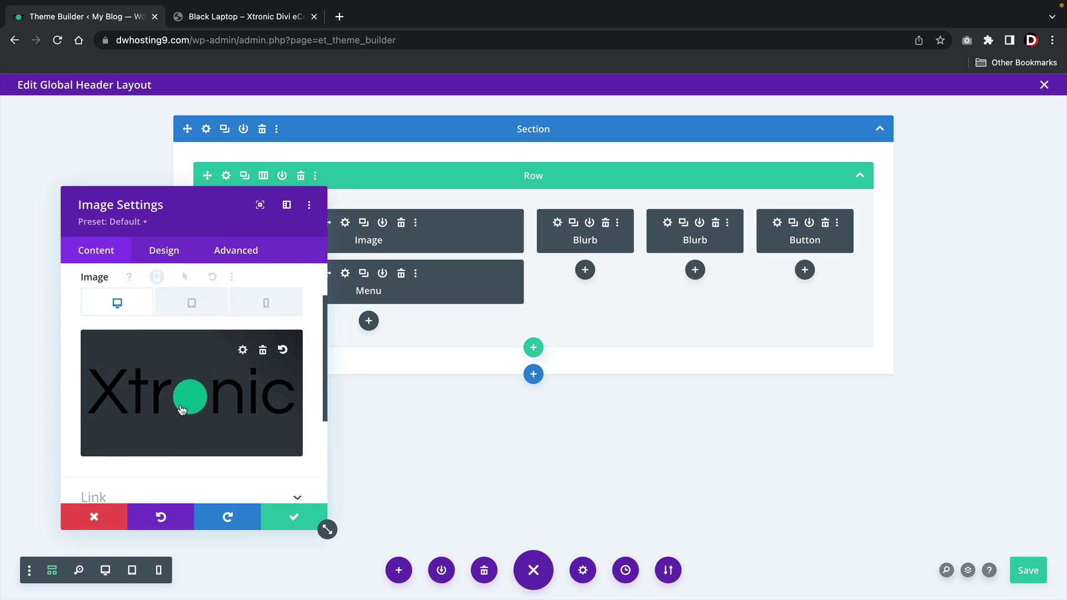
pyautogui.click(290, 517)
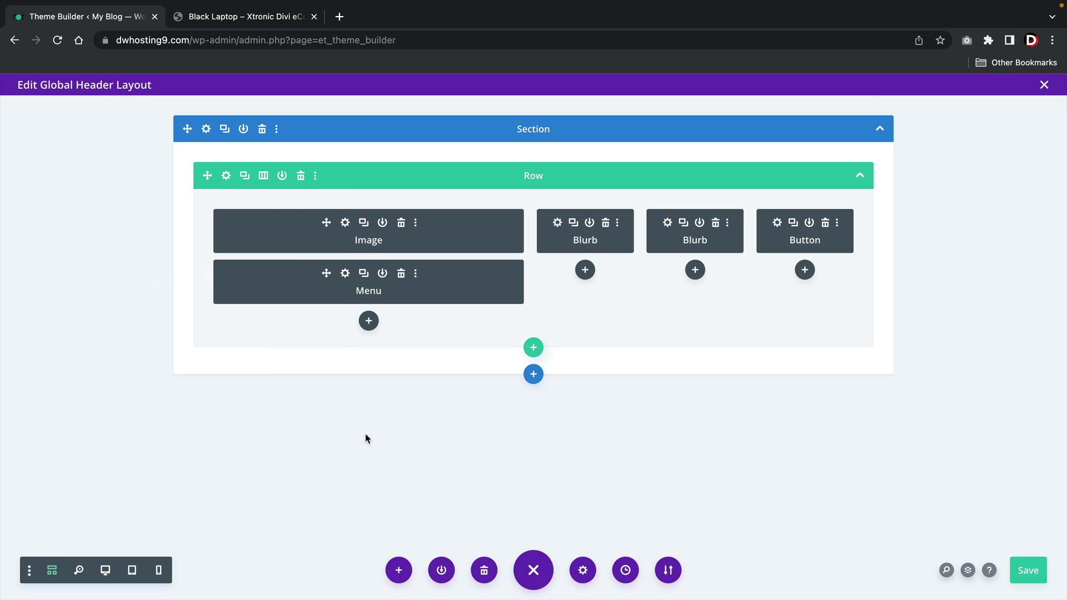
# - Save the global header layout, exit its editor and save the Theme Builder changes
pyautogui.click(1027, 574)
pyautogui.click(1043, 85)
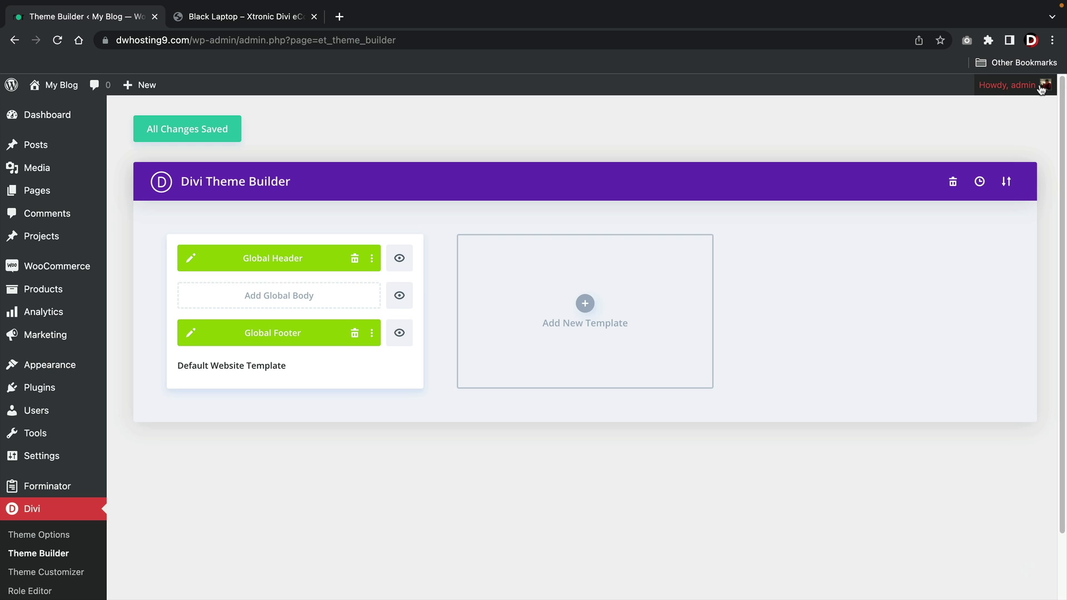
pyautogui.click(190, 127)
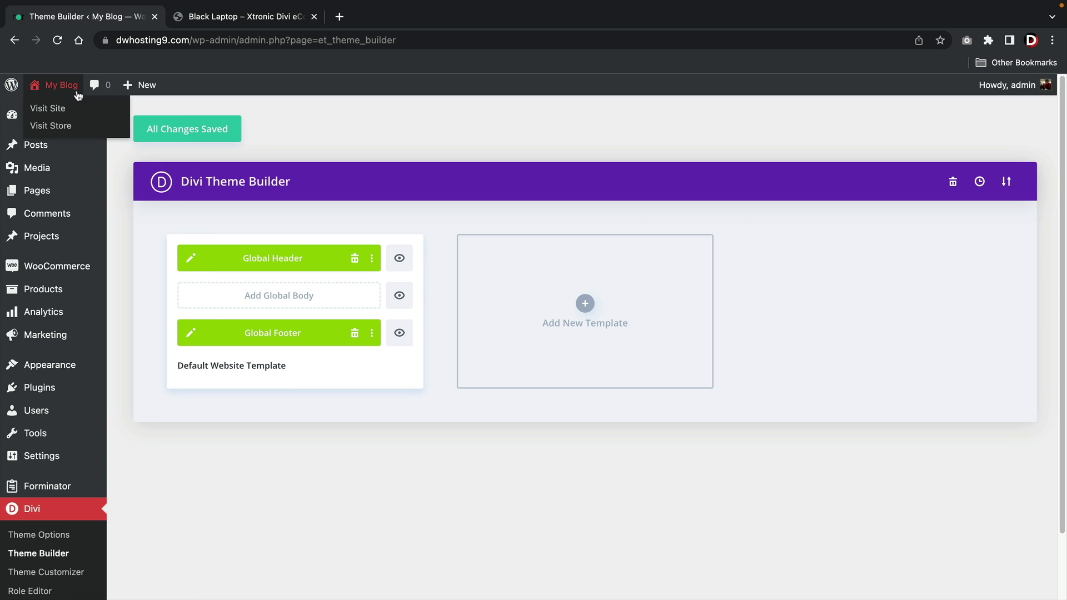
# - Visit the live site and check the header on the home and About Us pages, and the footer on the home page
pyautogui.click(70, 109)
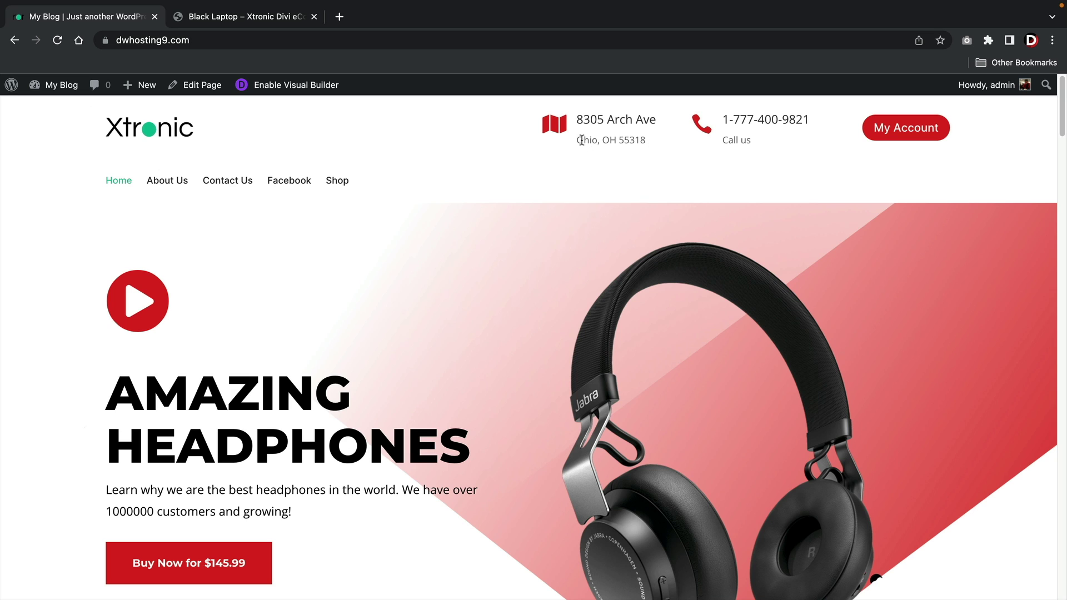
pyautogui.click(168, 181)
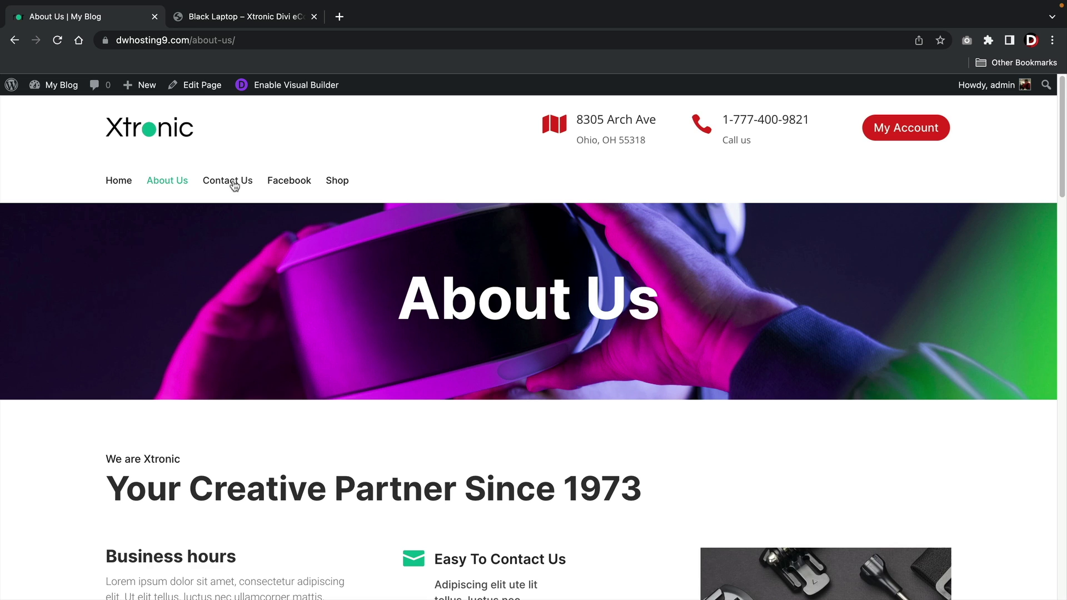
pyautogui.click(118, 180)
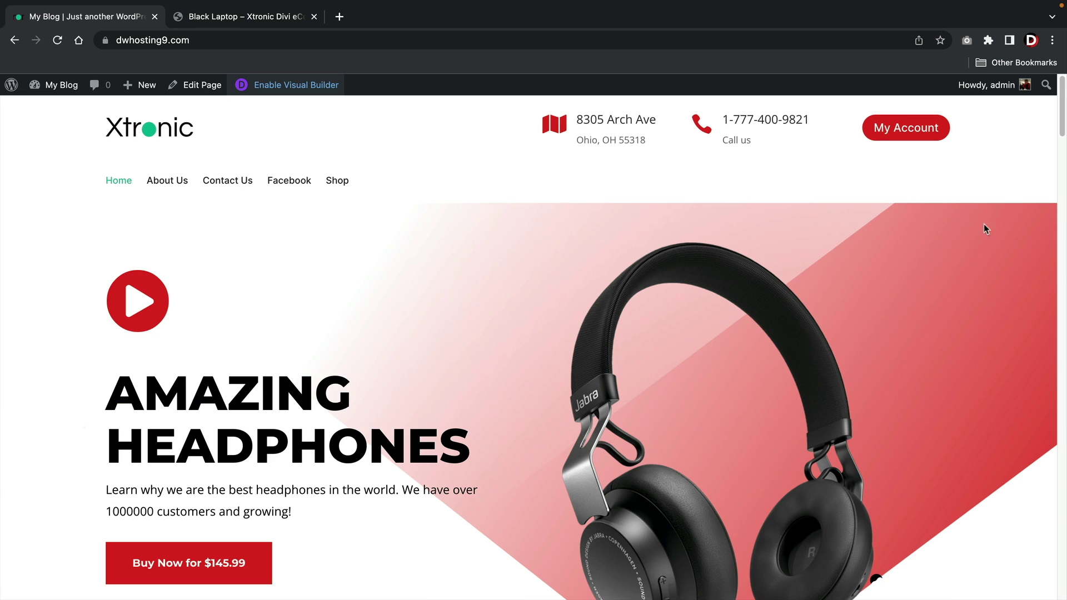
pyautogui.scroll(-20, 1064, 116)
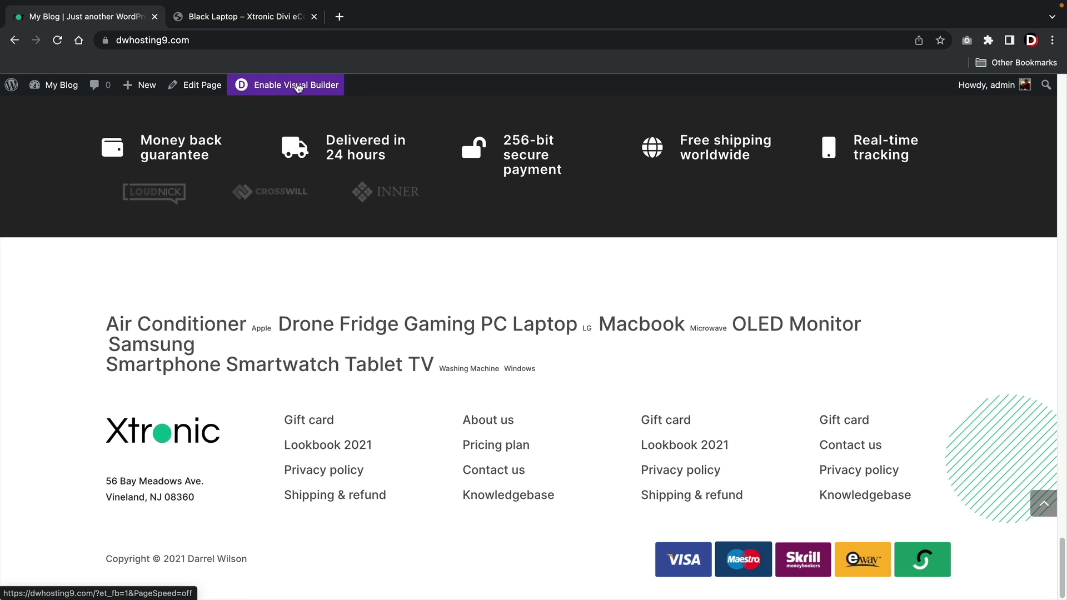
# - Enable the Visual Builder on the home page and open the footer template for editing
pyautogui.click(298, 88)
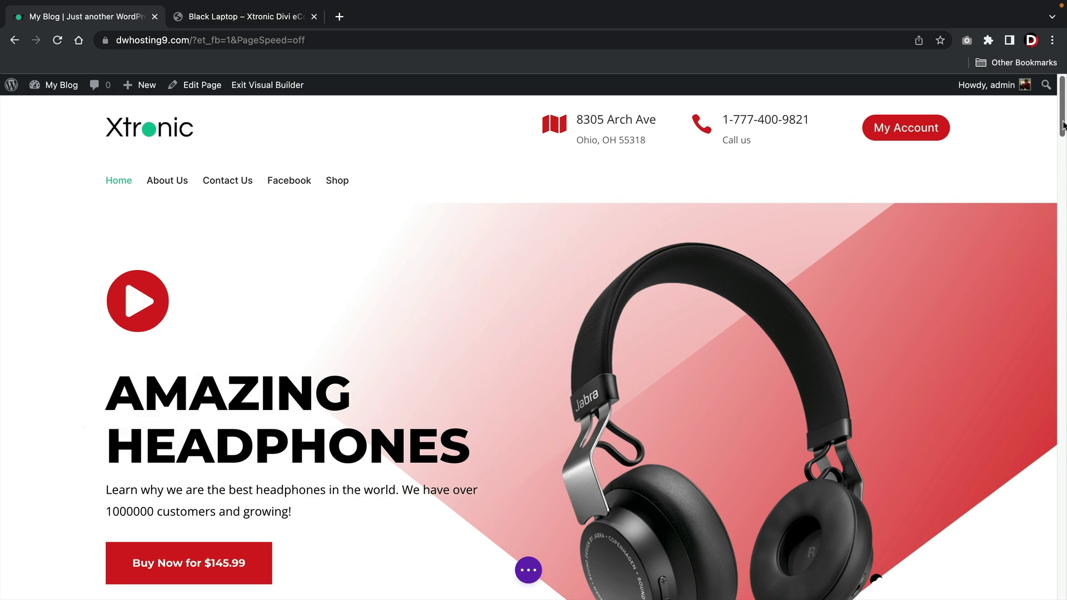
pyautogui.scroll(-6, 1065, 187)
pyautogui.scroll(-20, 1065, 186)
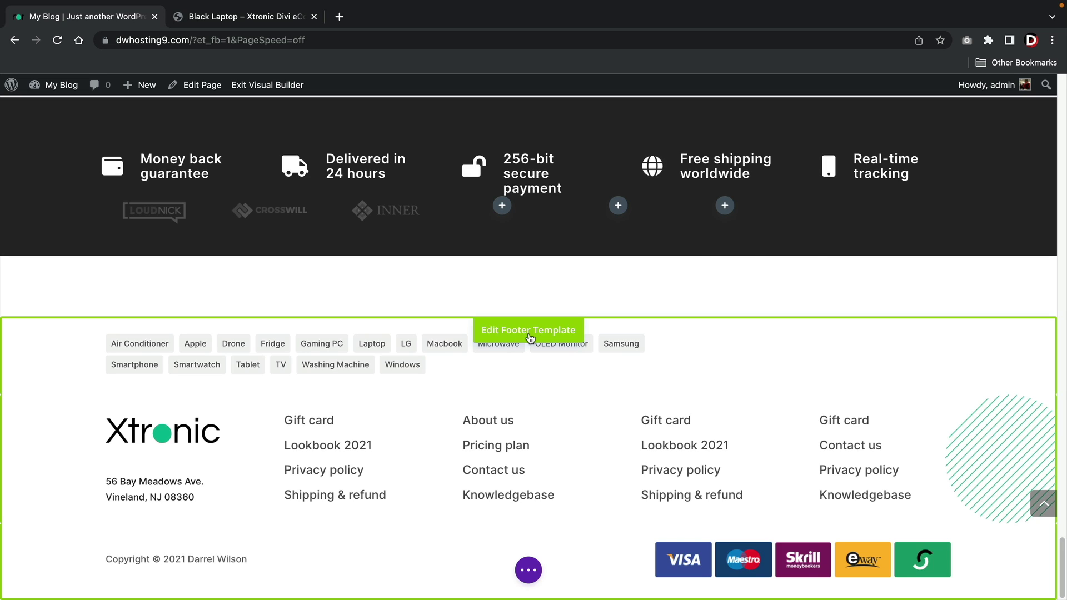
pyautogui.click(530, 334)
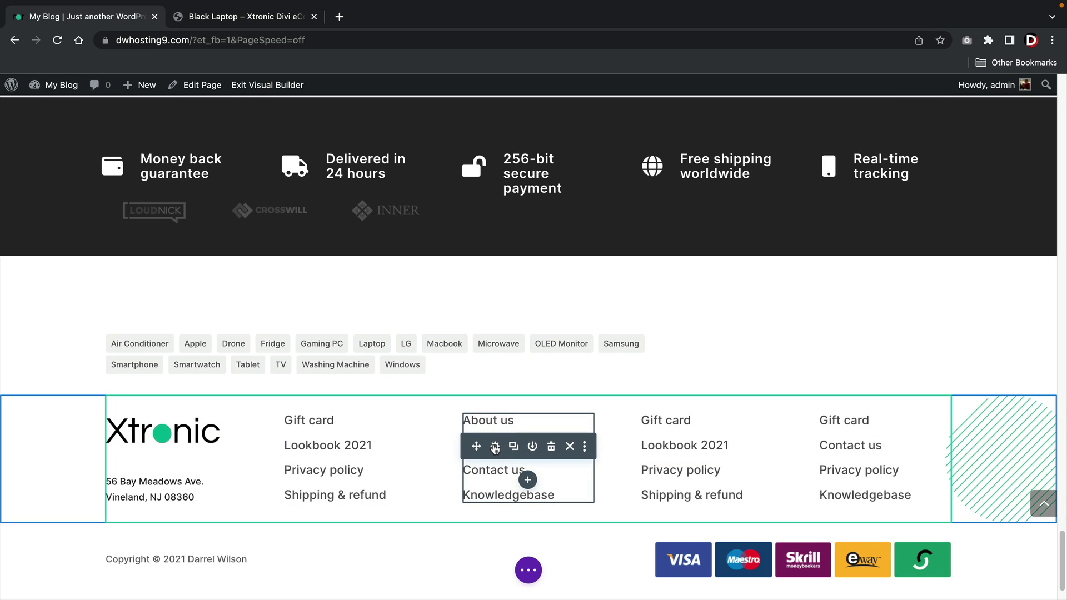
pyautogui.click(494, 447)
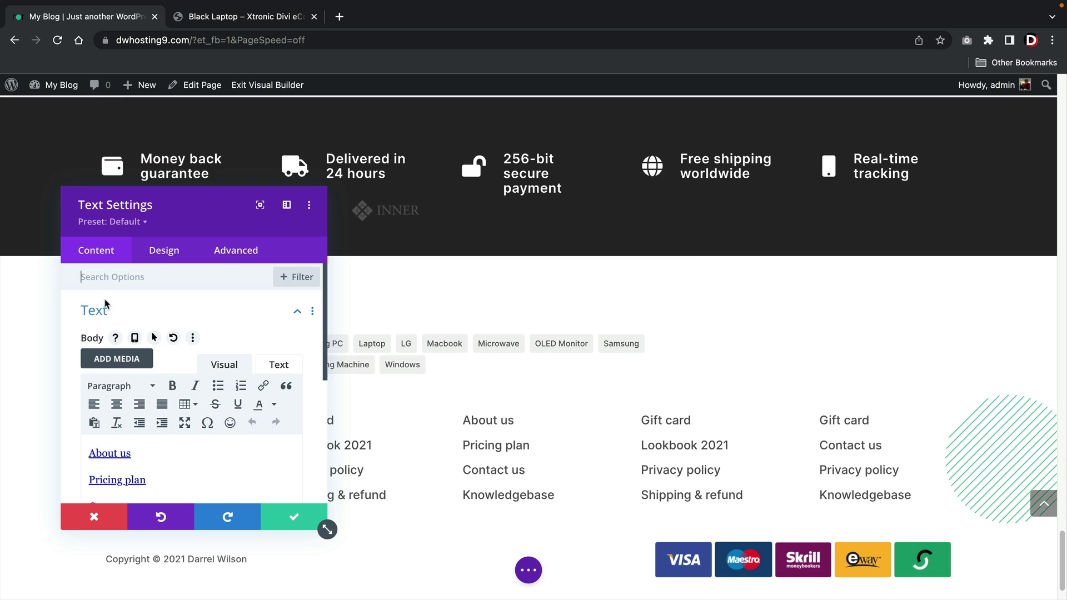
pyautogui.scroll(-2, 159, 434)
pyautogui.scroll(-3, 159, 435)
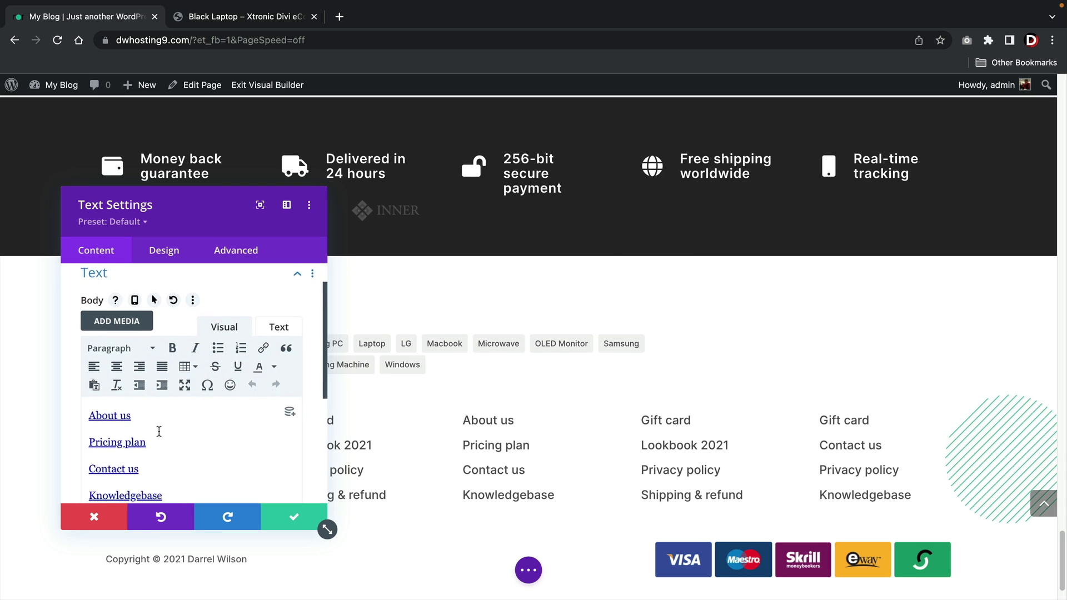
pyautogui.tripleClick(162, 390)
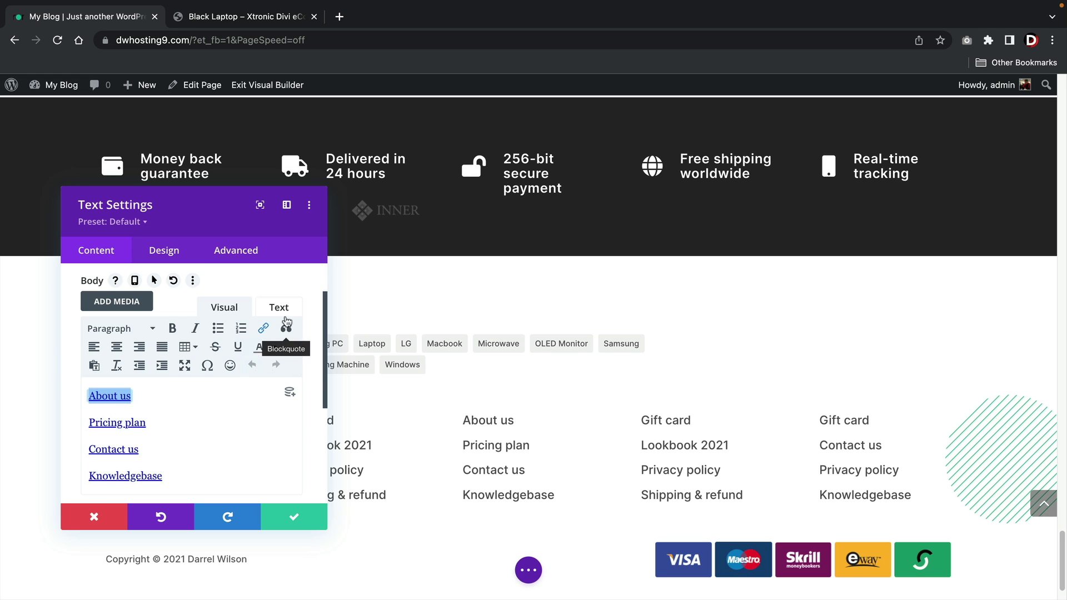
pyautogui.click(263, 330)
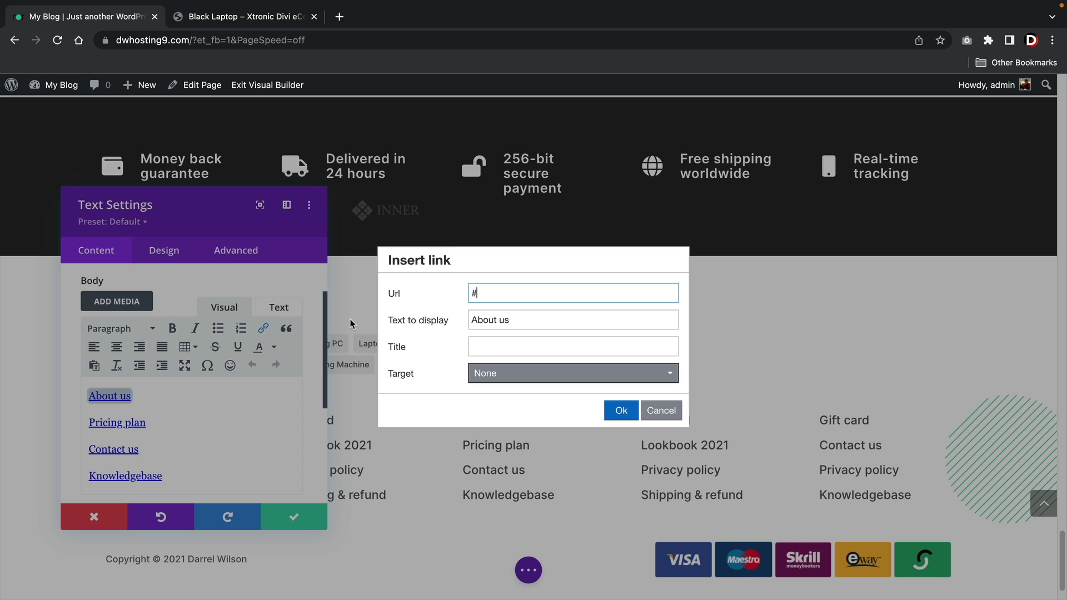
pyautogui.press('BackSpace')
pyautogui.write('www.dwhositb')
pyautogui.press('BackSpace')
pyautogui.press('BackSpace')
pyautogui.press('BackSpace')
pyautogui.write('ting9.com/shop')
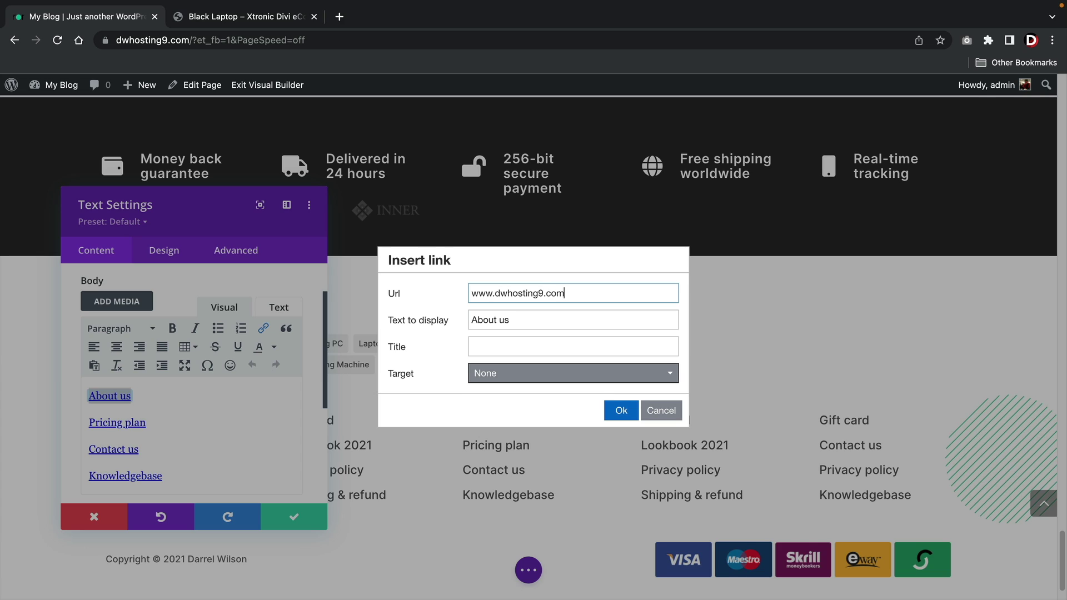
pyautogui.tripleClick(525, 317)
pyautogui.write('Shop')
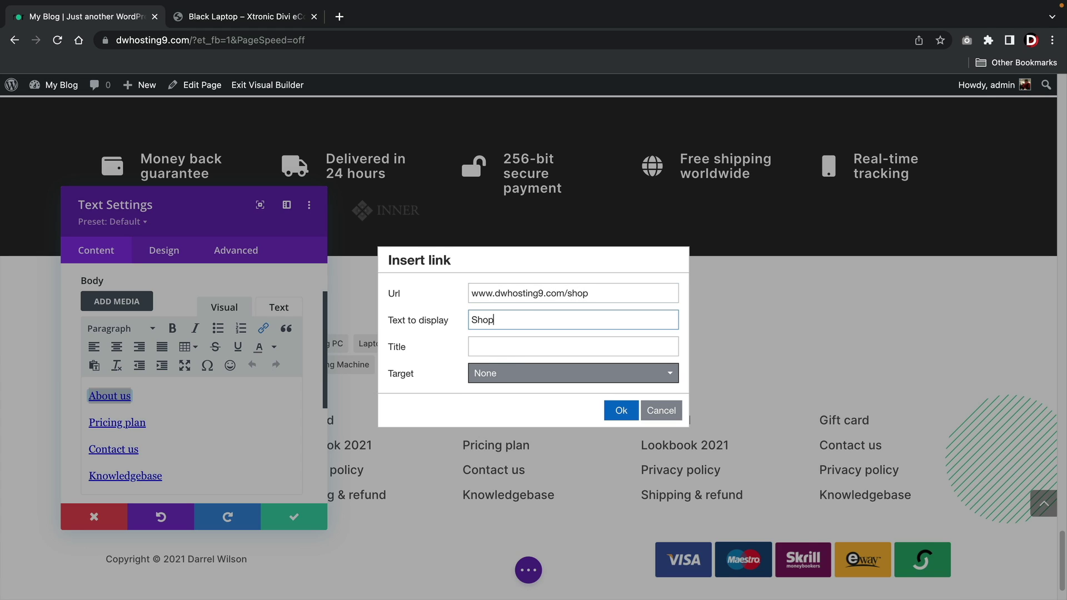
pyautogui.click(623, 411)
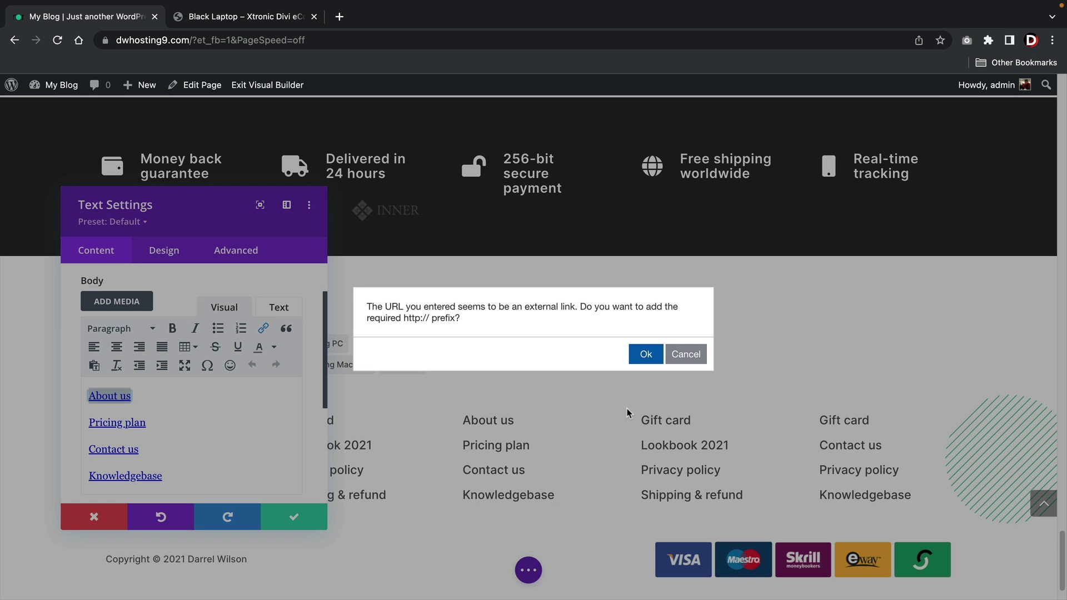
pyautogui.click(643, 355)
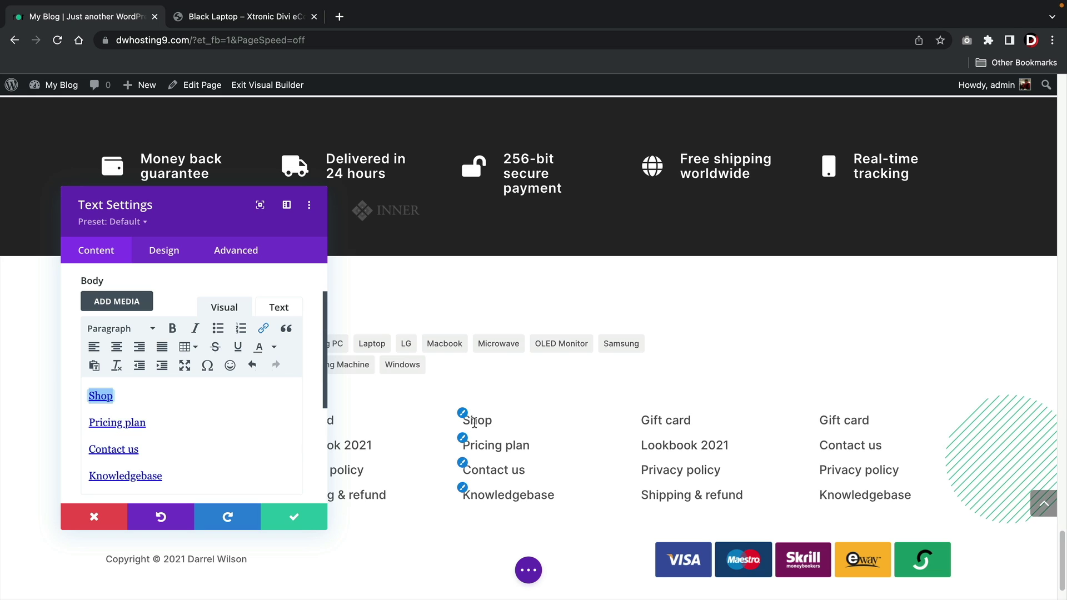
pyautogui.tripleClick(127, 424)
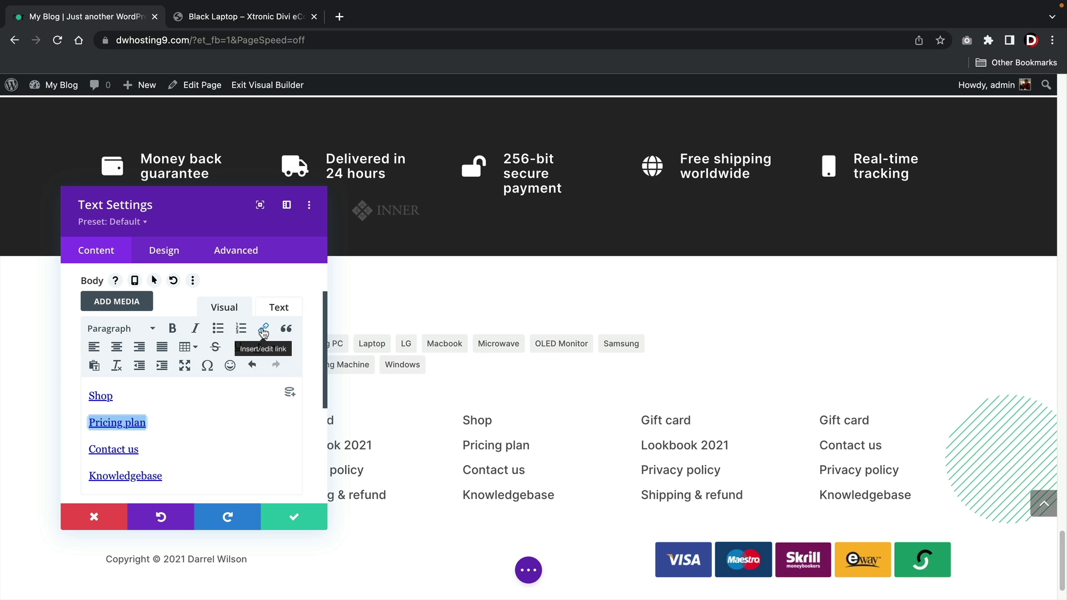
pyautogui.click(263, 328)
pyautogui.press('BackSpace')
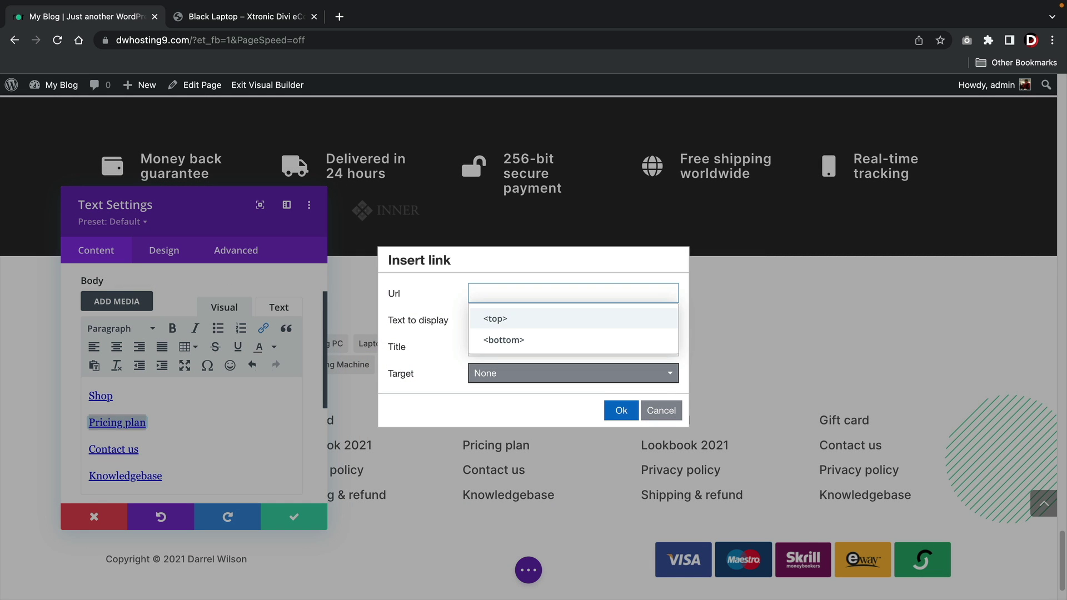
pyautogui.write('www.')
pyautogui.press('BackSpace')
pyautogui.write('dwh')
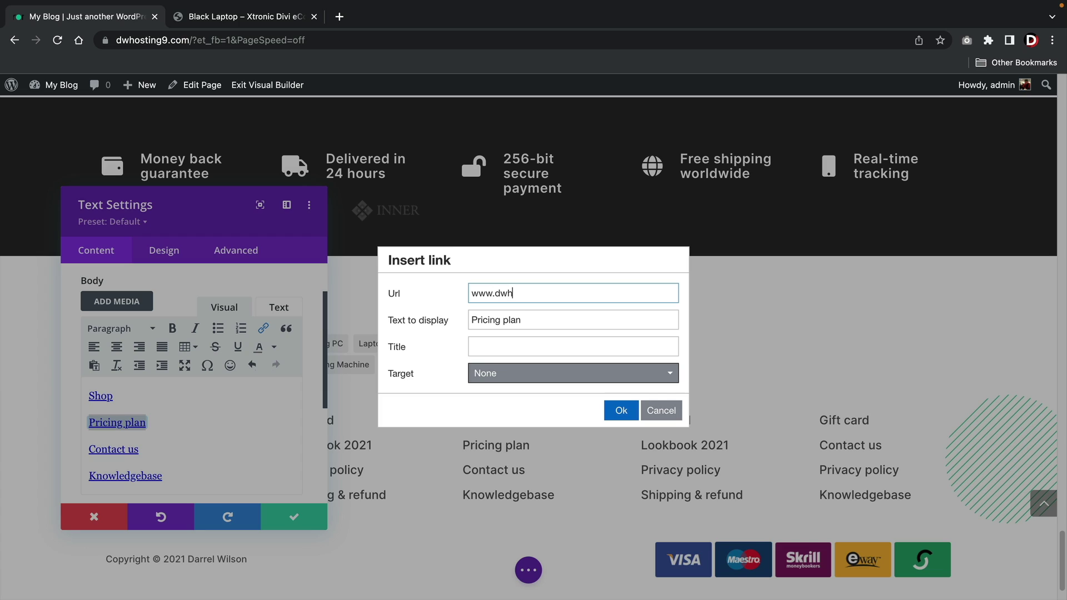
pyautogui.write('osting9.com/about')
pyautogui.click(621, 410)
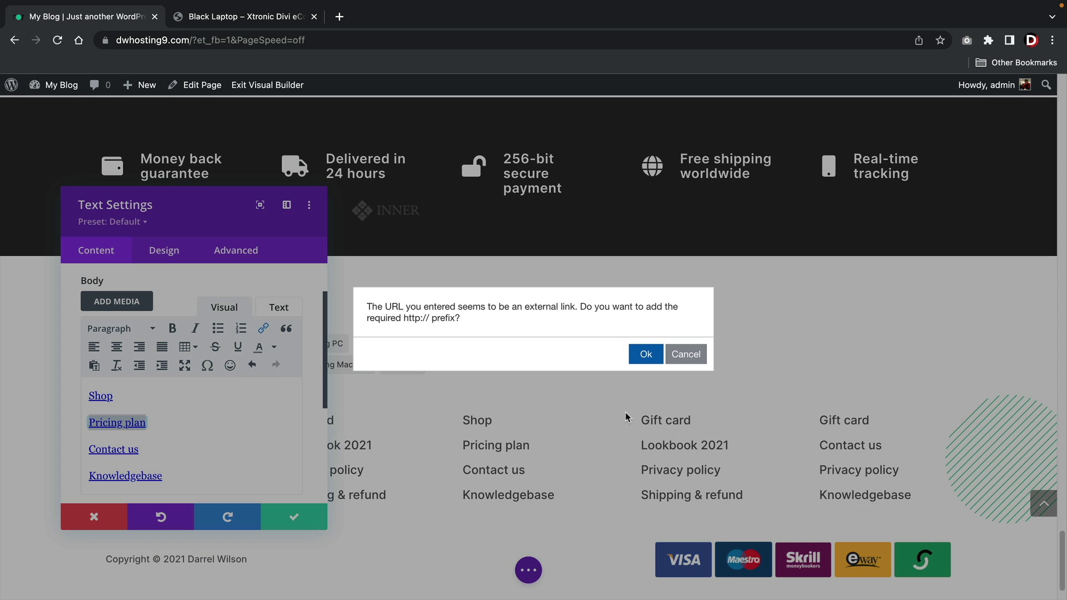
pyautogui.click(645, 356)
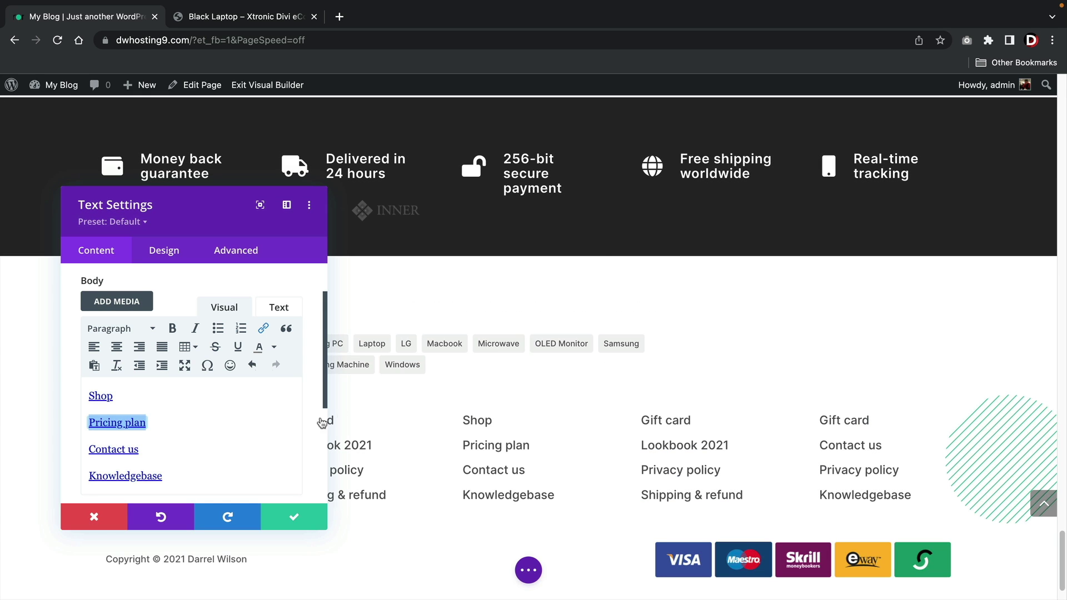
# - Change the "Pricing plan" link's display text to "About Us" and save the text module's settings
pyautogui.click(263, 328)
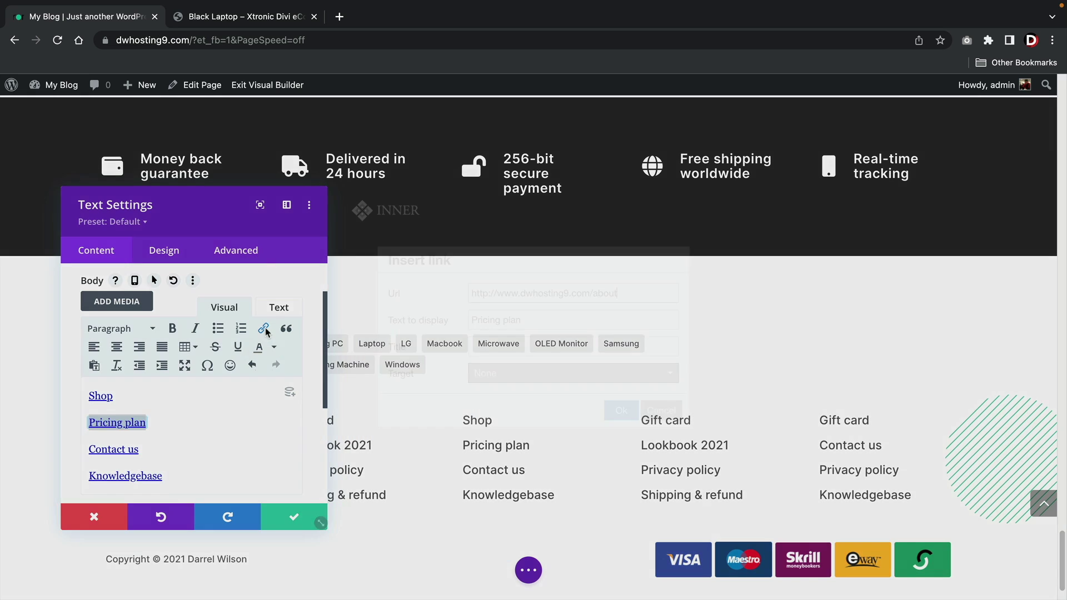
pyautogui.moveTo(520, 320); pyautogui.dragTo(472, 320)
pyautogui.write('Ab')
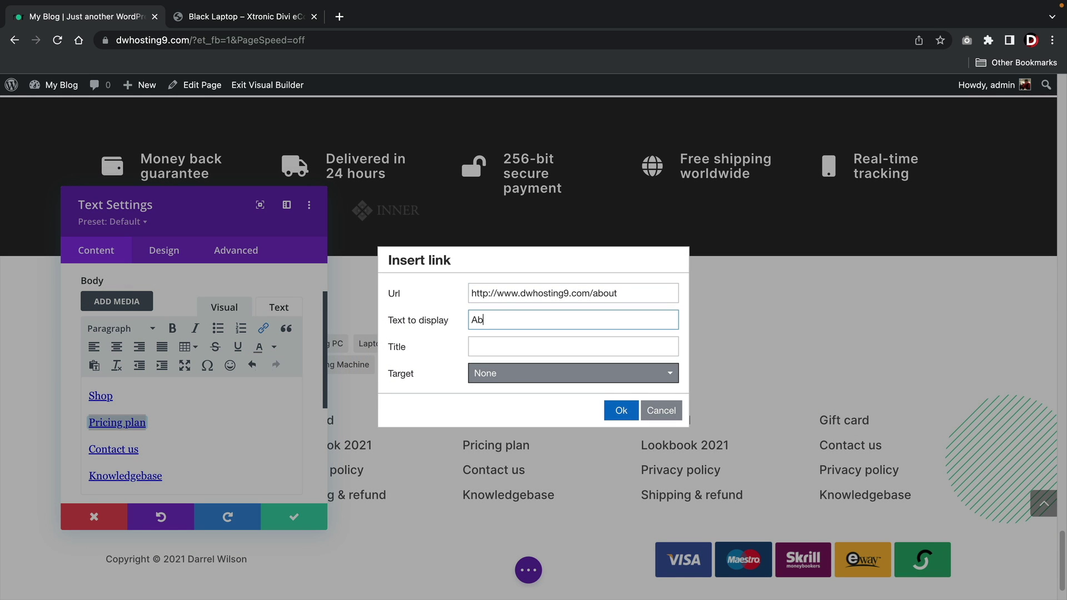
pyautogui.write('out Us')
pyautogui.click(619, 410)
pyautogui.tripleClick(111, 451)
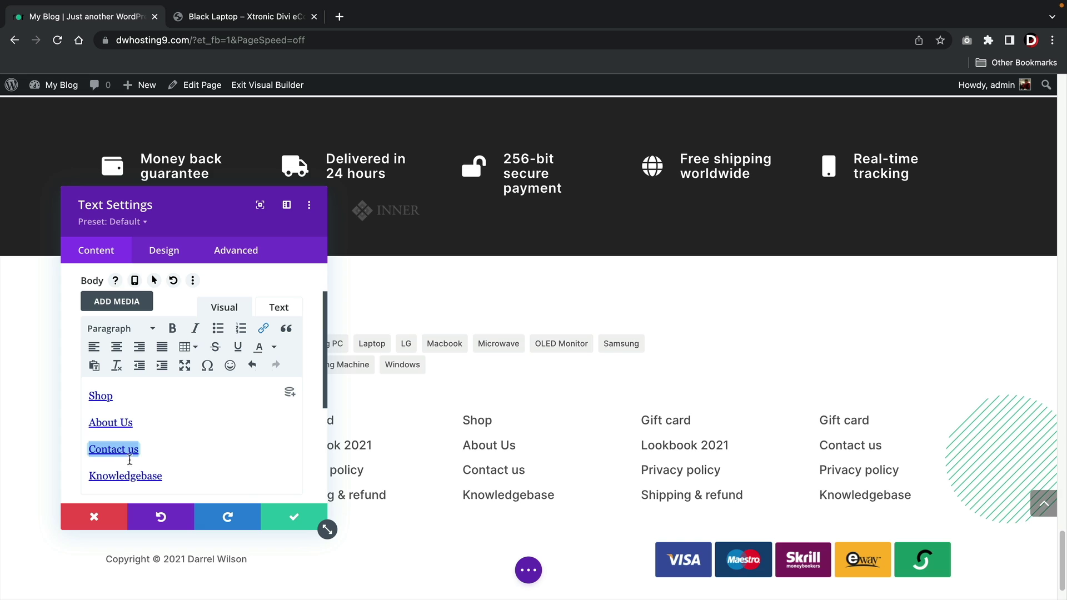
pyautogui.click(282, 525)
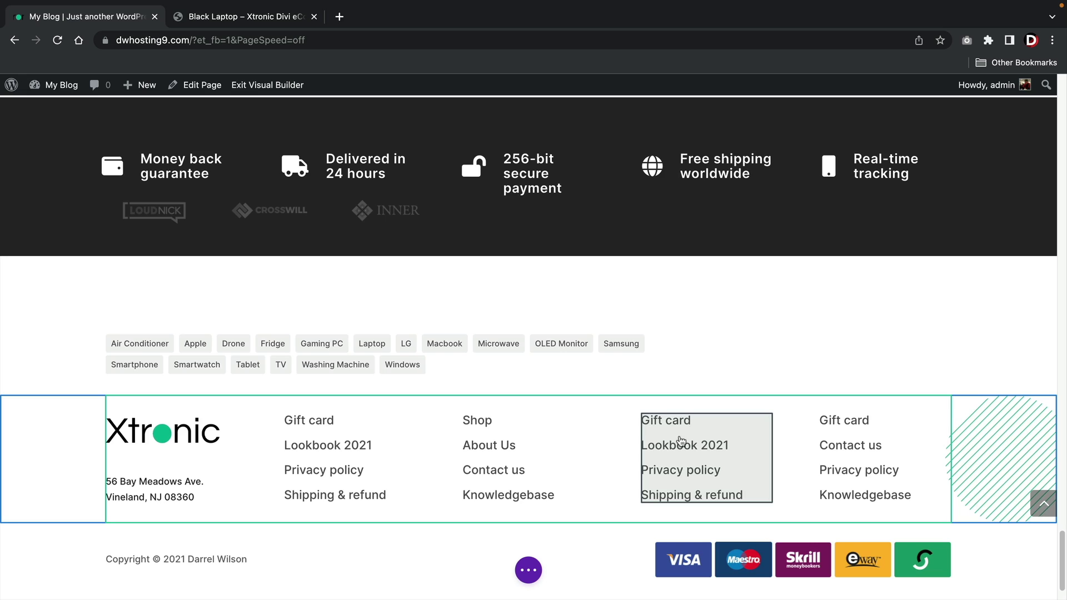
# - Open the text settings of the footer's product tag links and move the settings window clear of the tags
pyautogui.moveTo(681, 443)
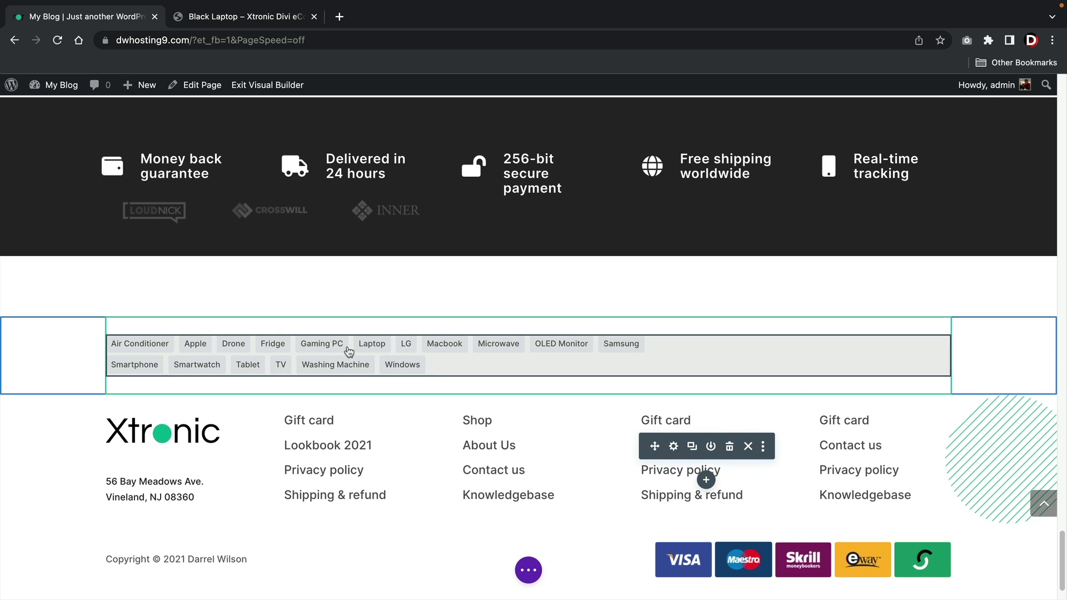
pyautogui.click(496, 345)
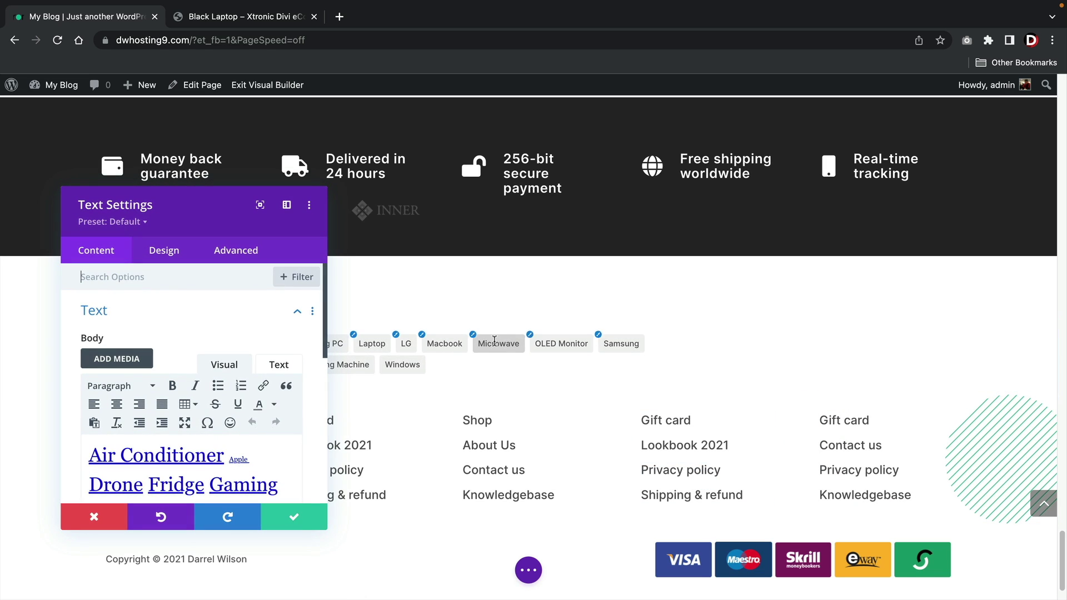
pyautogui.scroll(-1, 183, 400)
pyautogui.click(168, 429)
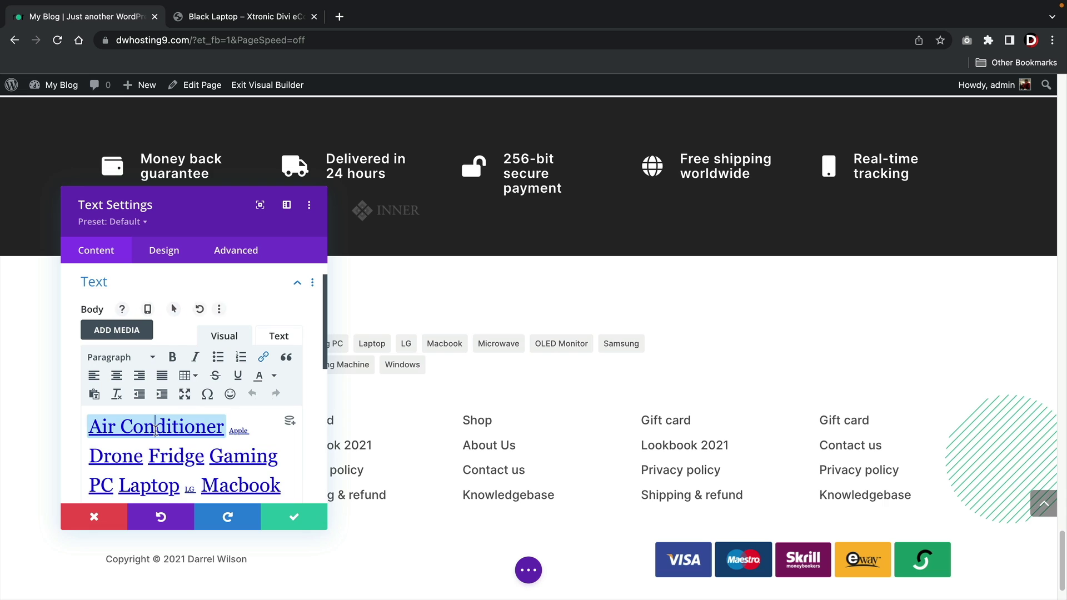
pyautogui.scroll(-2, 168, 428)
pyautogui.scroll(-5, 168, 429)
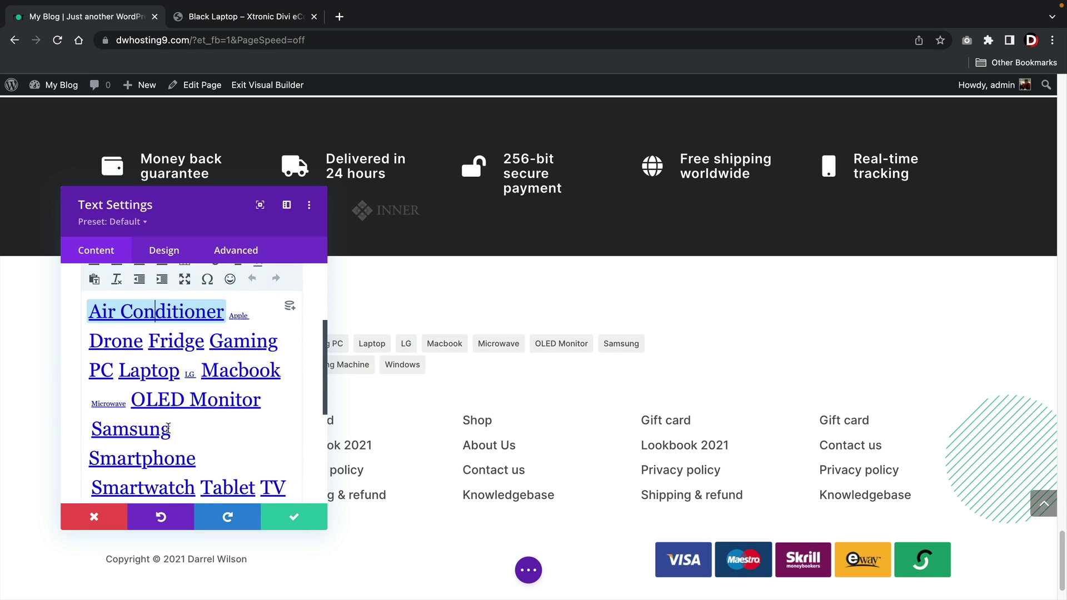
pyautogui.moveTo(227, 209); pyautogui.dragTo(729, 159)
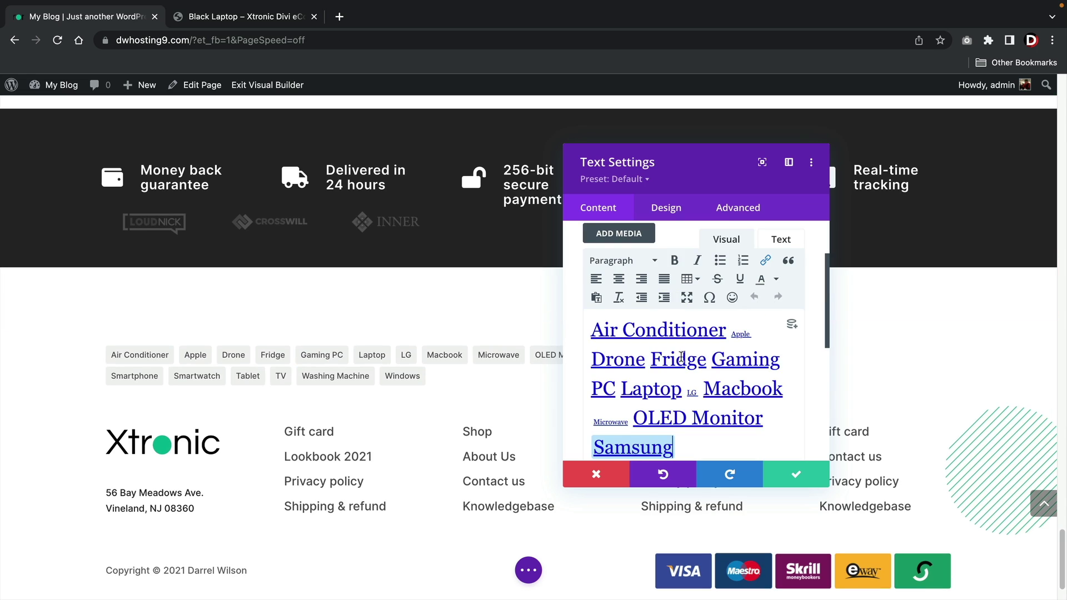
# - Open the "Air Conditioner" tag link for editing and set its display text to "Laptop"
pyautogui.click(670, 333)
pyautogui.tripleClick(670, 333)
pyautogui.click(675, 332)
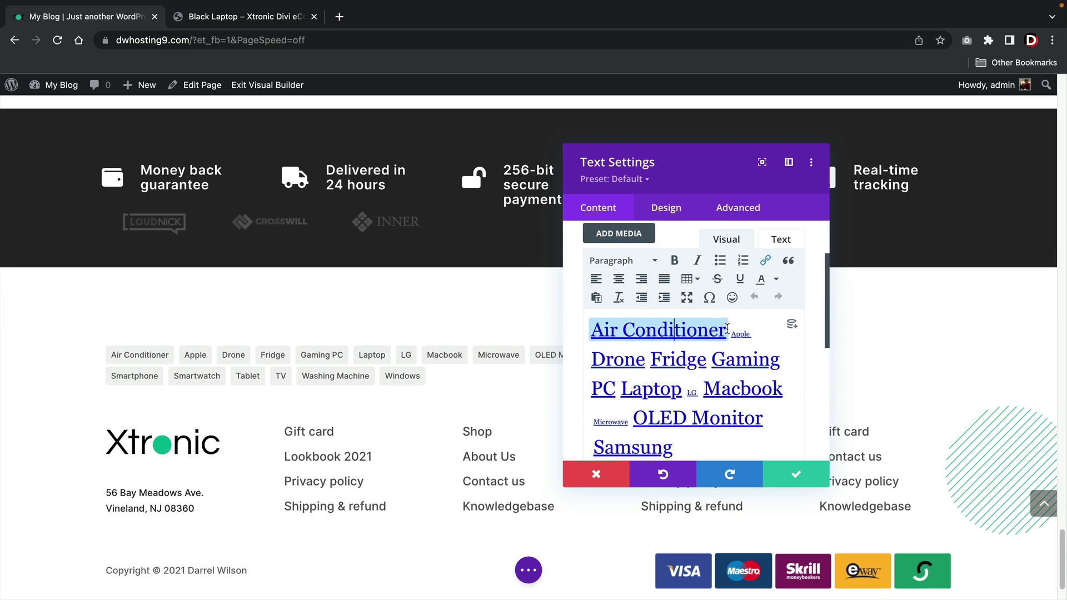
pyautogui.moveTo(728, 331); pyautogui.dragTo(586, 338)
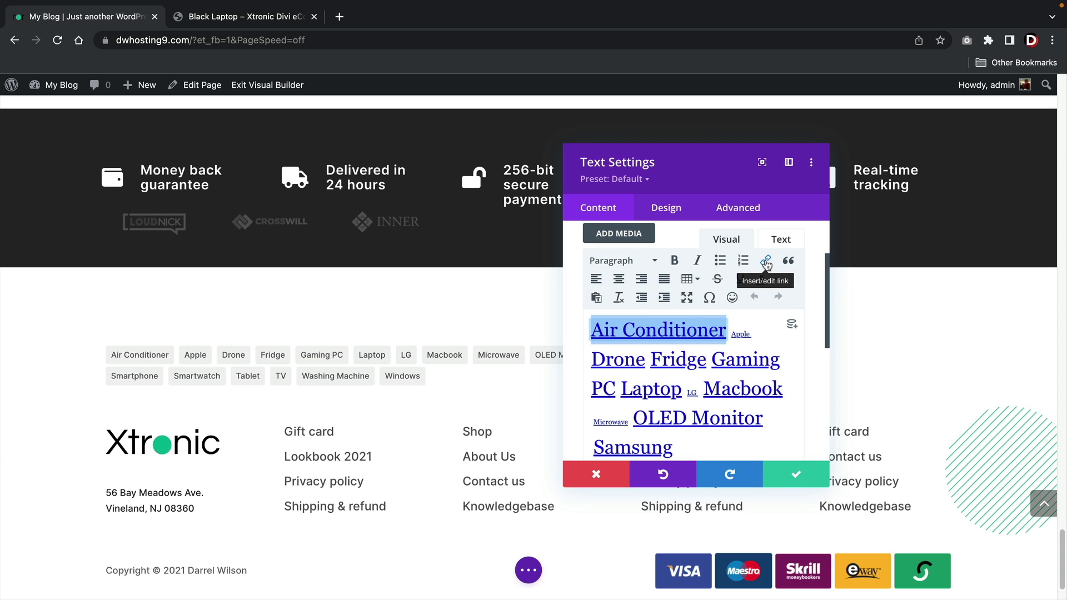
pyautogui.click(767, 265)
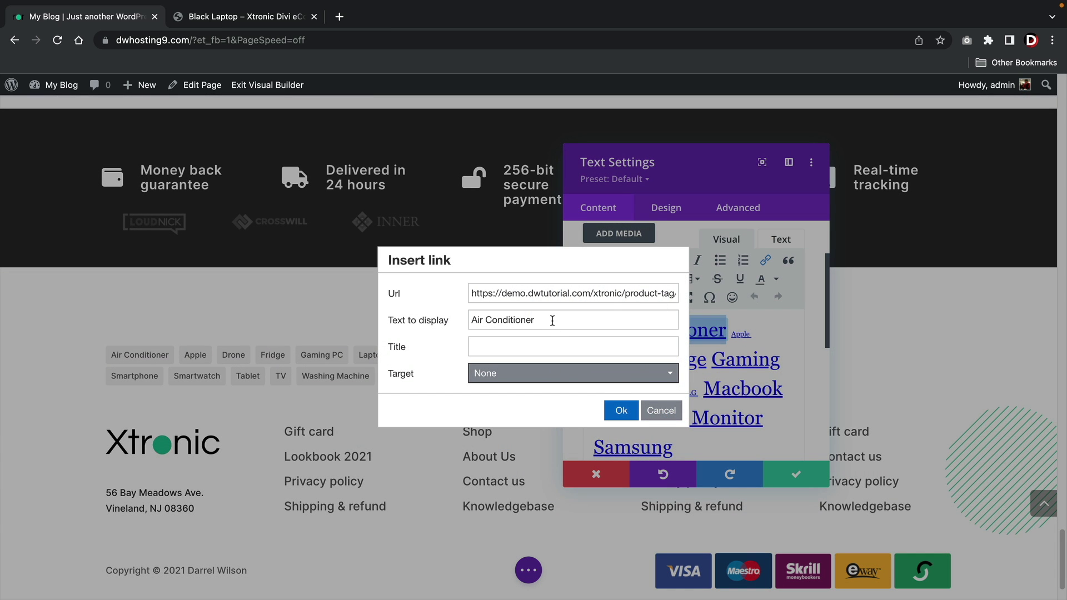
pyautogui.moveTo(553, 317); pyautogui.dragTo(389, 313)
pyautogui.write('Laptop')
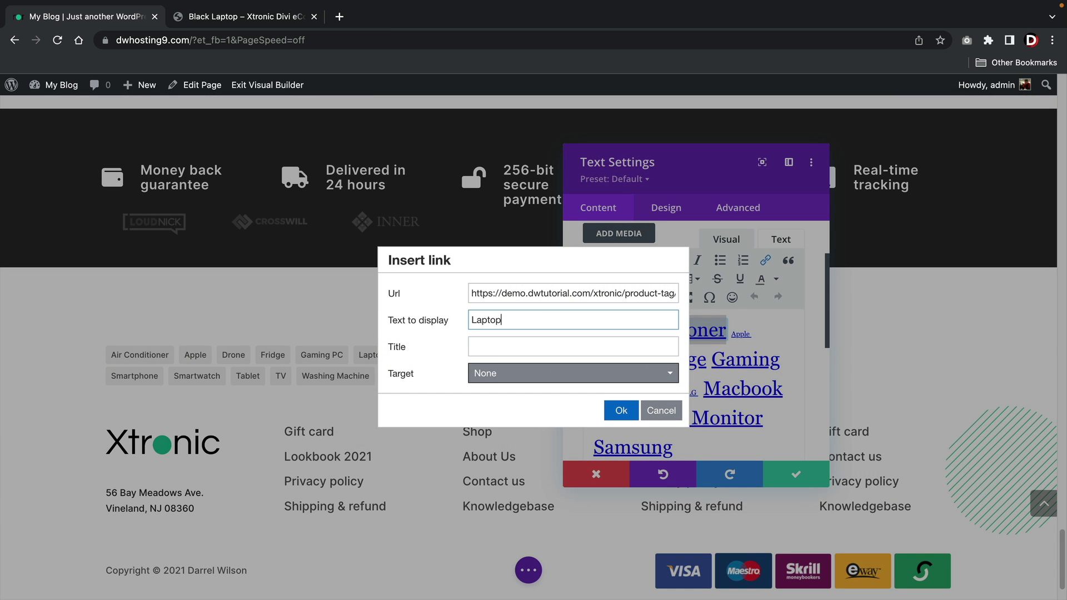
# - Open the Laptop product in a new browser tab, follow its laptops tag and copy the tag page's address
pyautogui.click(342, 25)
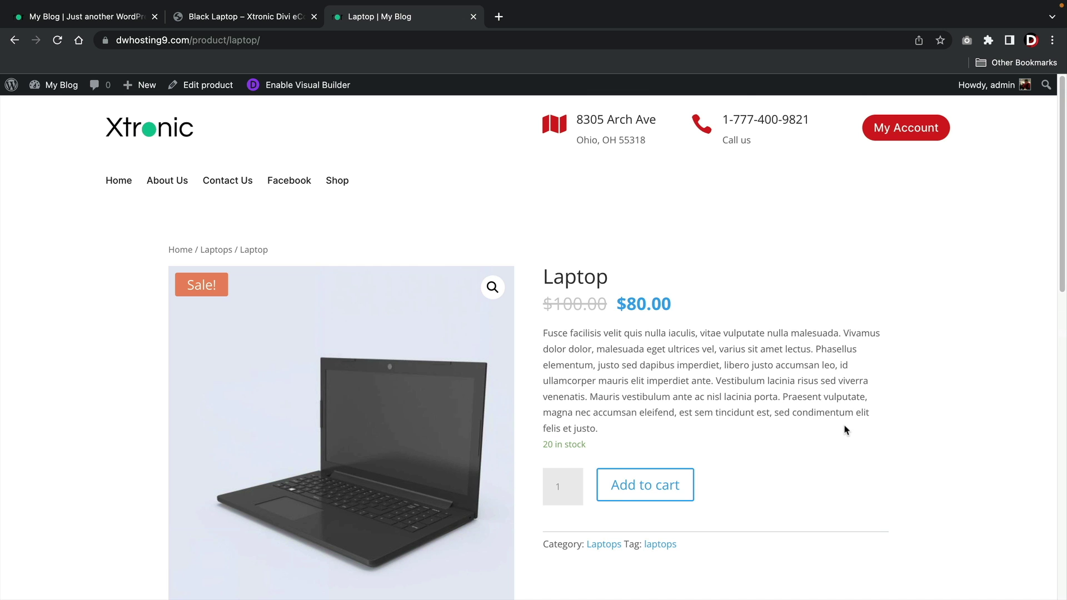
pyautogui.scroll(-5, 844, 430)
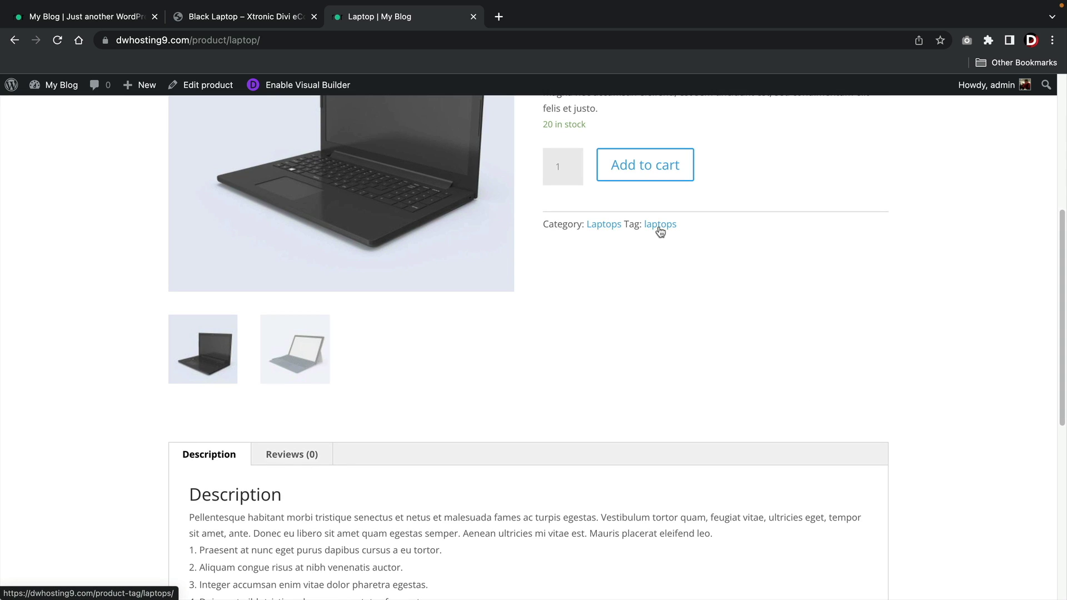
pyautogui.click(660, 225)
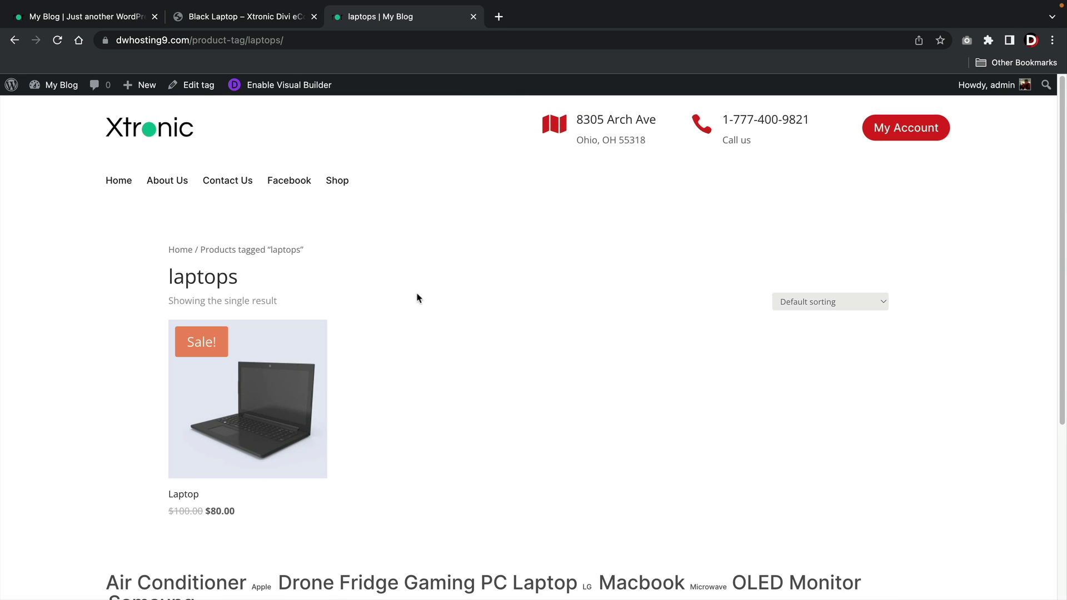
pyautogui.click(248, 41)
pyautogui.rightClick(247, 42)
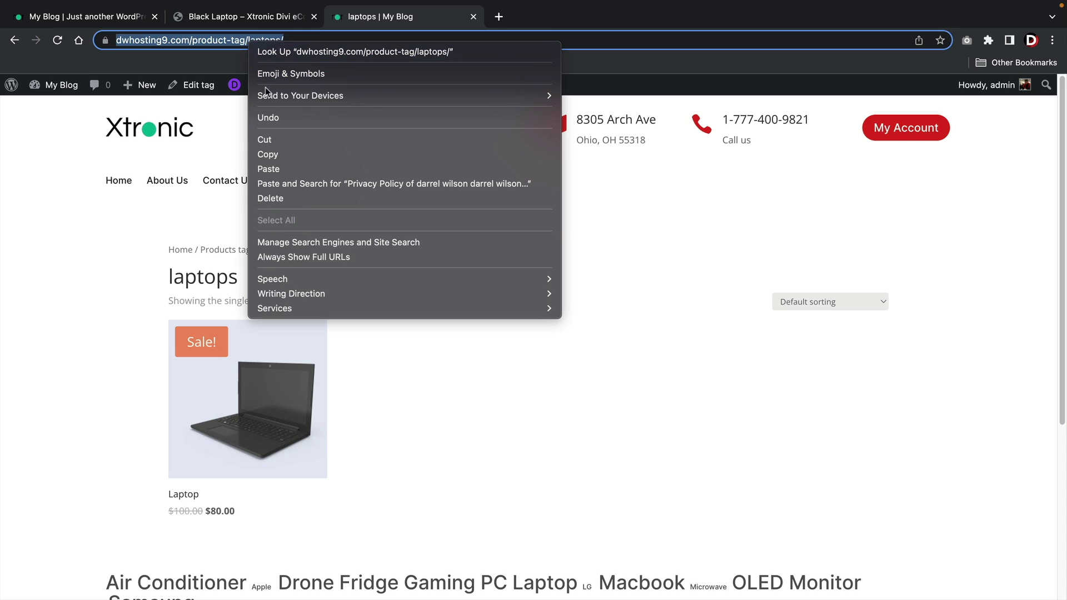
pyautogui.click(267, 148)
pyautogui.click(109, 20)
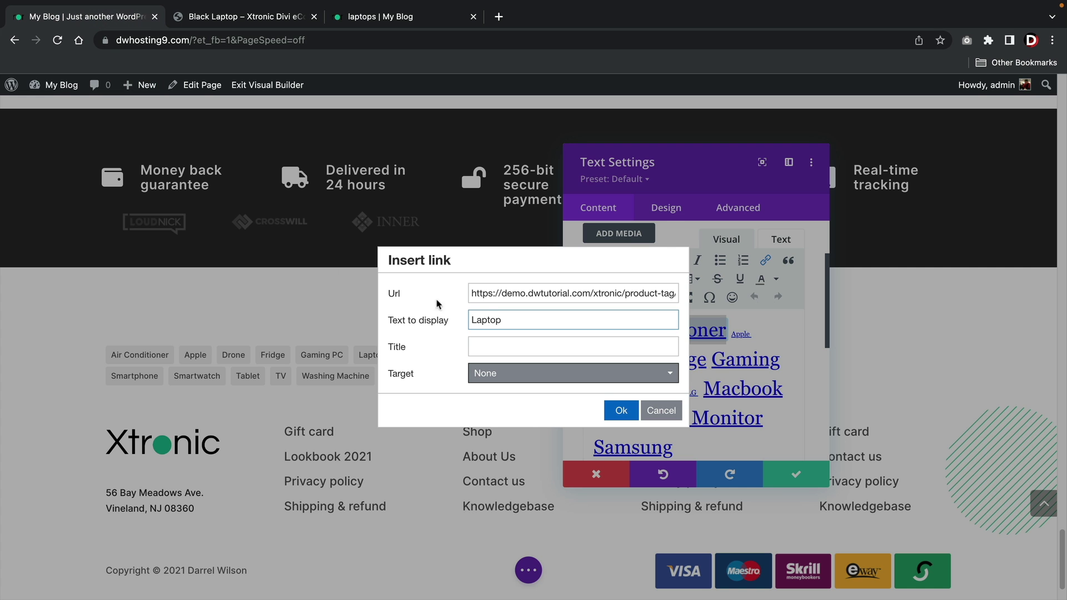
pyautogui.click(522, 295)
pyautogui.tripleClick(523, 294)
pyautogui.rightClick(520, 294)
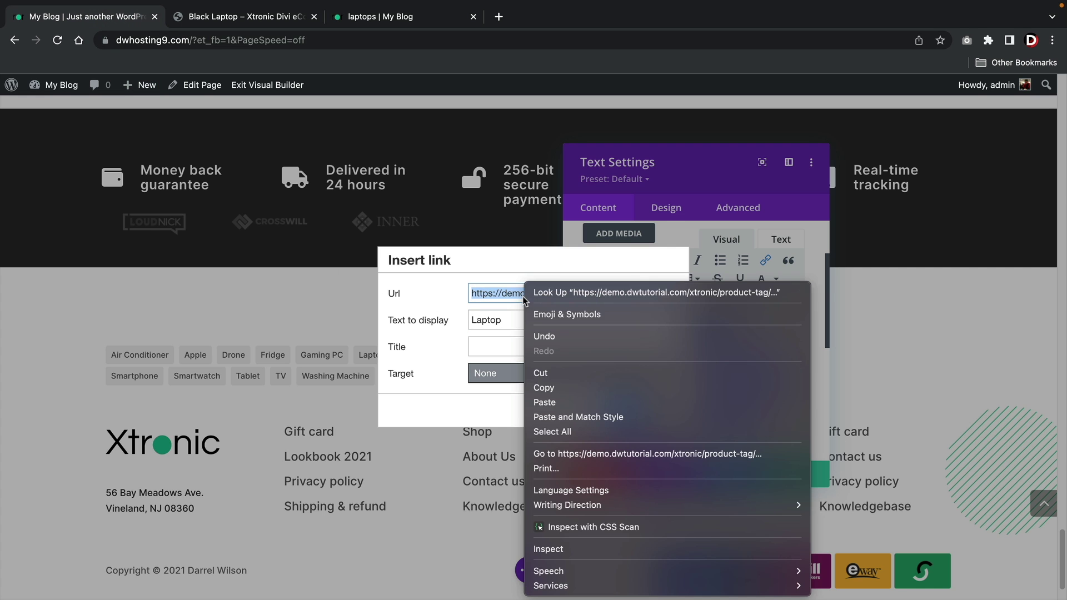
pyautogui.click(550, 470)
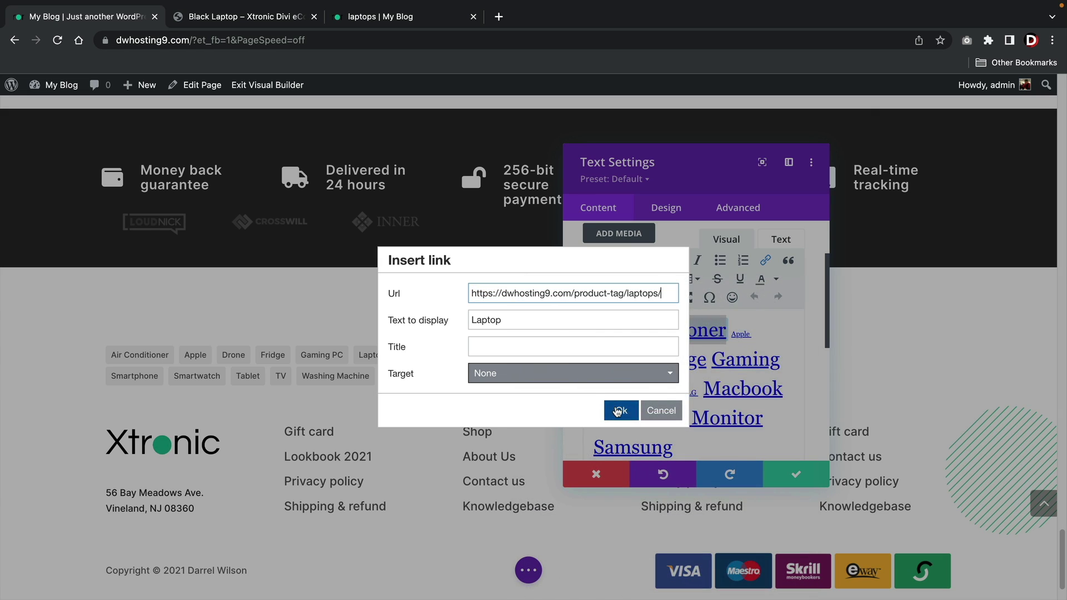
pyautogui.click(621, 410)
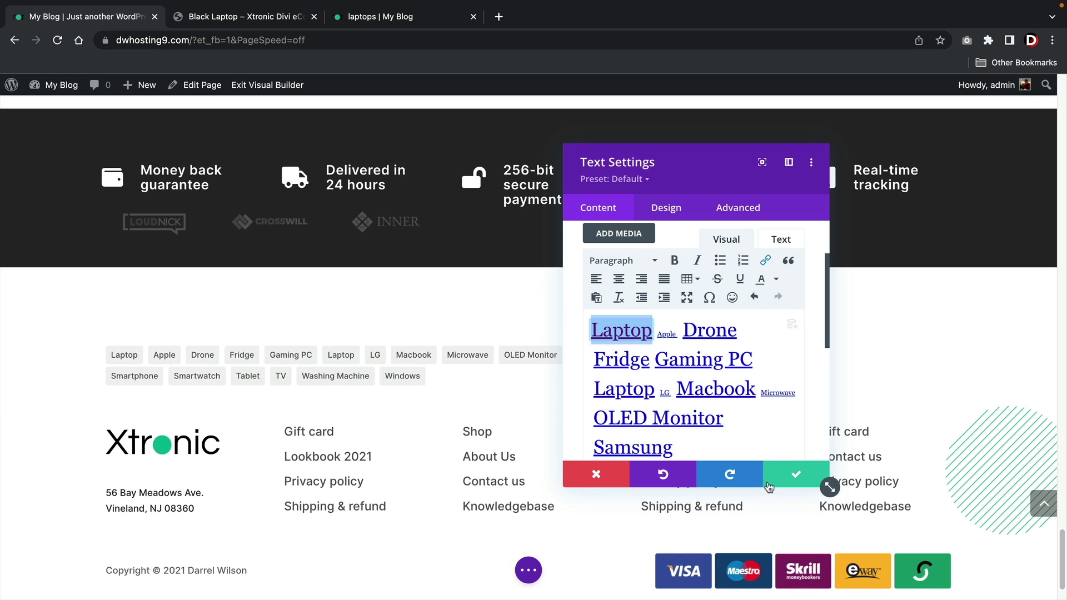
# - Save the text module's settings and the page, and exit the Visual Builder
pyautogui.click(795, 475)
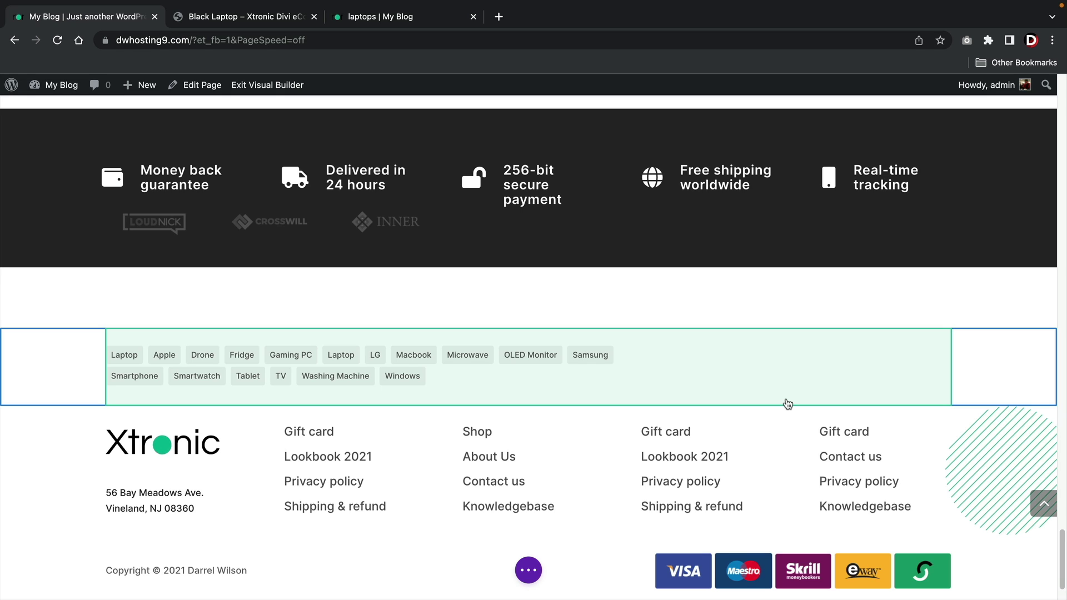
pyautogui.click(527, 570)
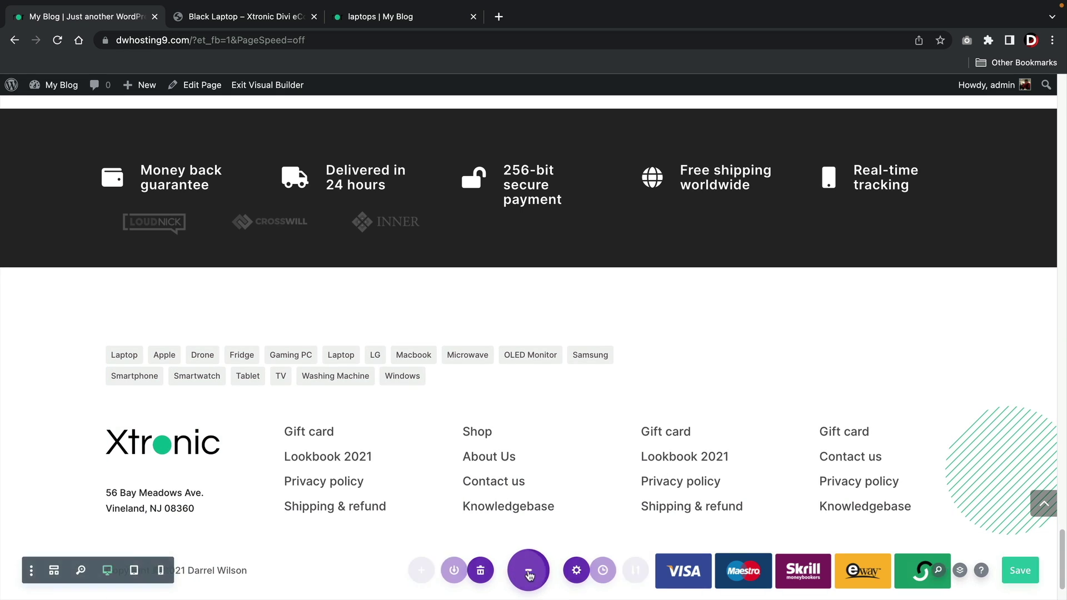
pyautogui.click(1012, 570)
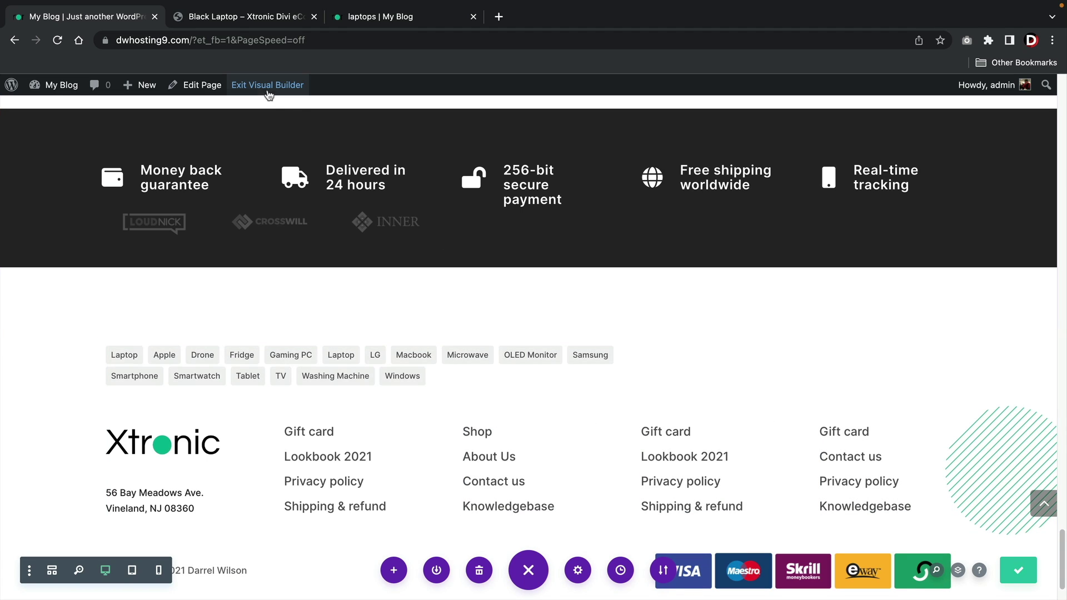
pyautogui.click(267, 89)
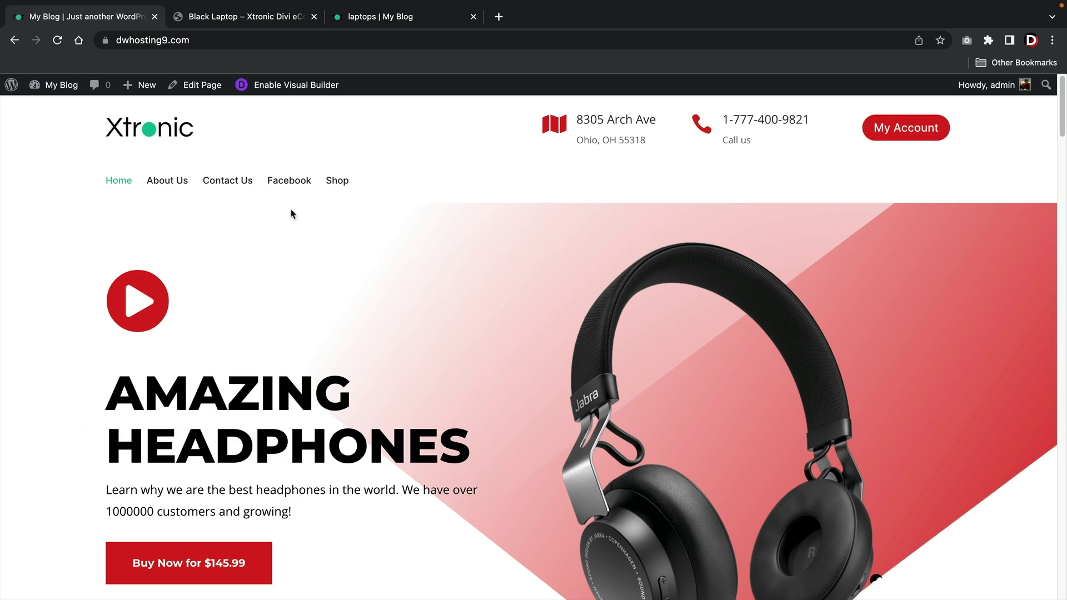
# - Open the site's Shop page and review its product grid, header and footer
pyautogui.click(337, 182)
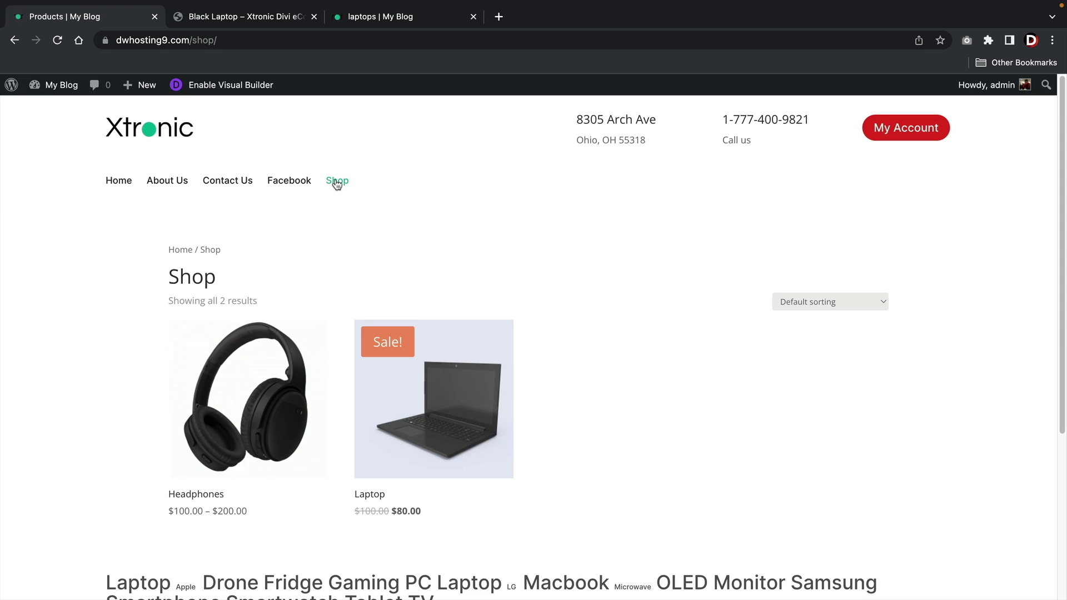
pyautogui.scroll(-5, 615, 199)
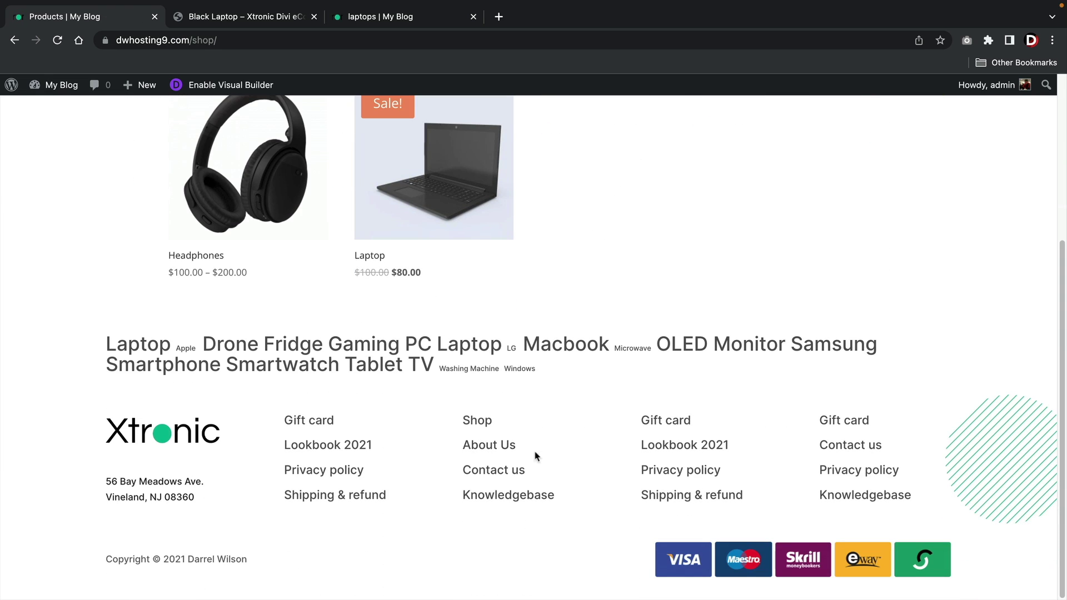
pyautogui.scroll(5, 547, 316)
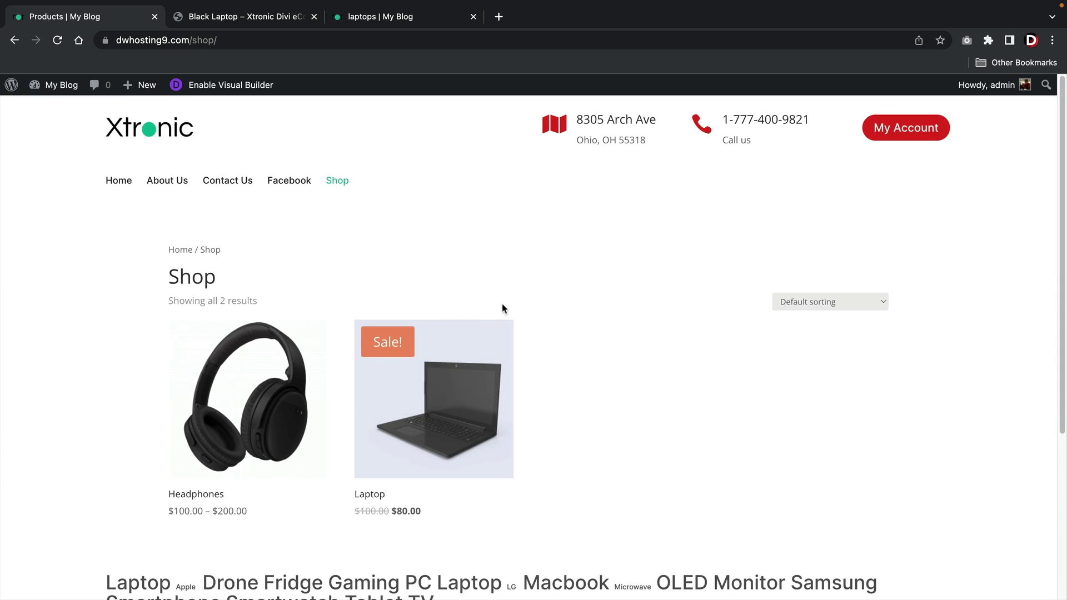
pyautogui.scroll(-4, 503, 310)
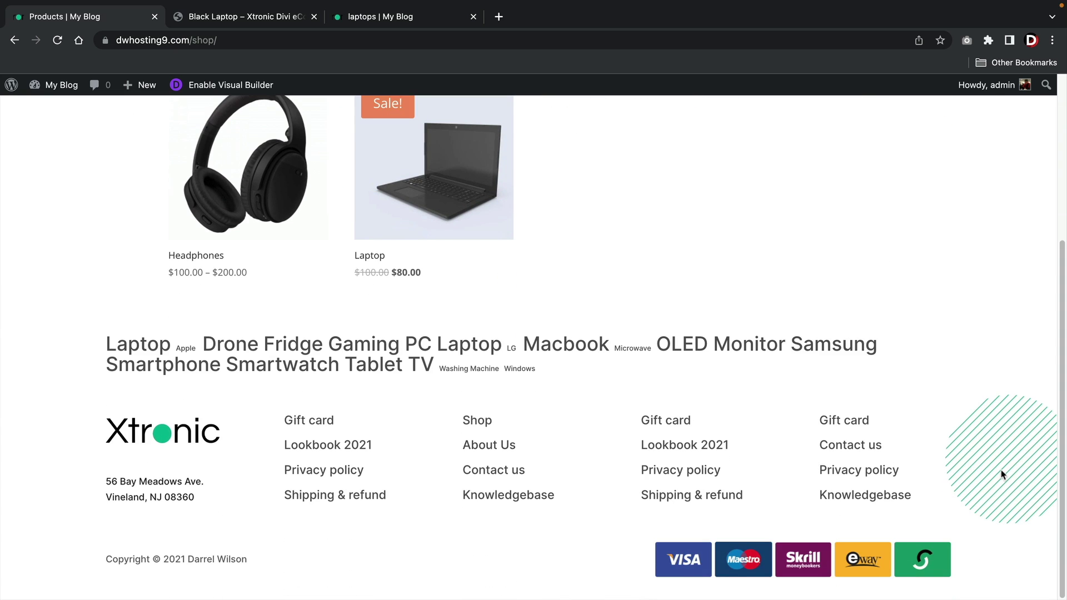
pyautogui.scroll(4, 964, 462)
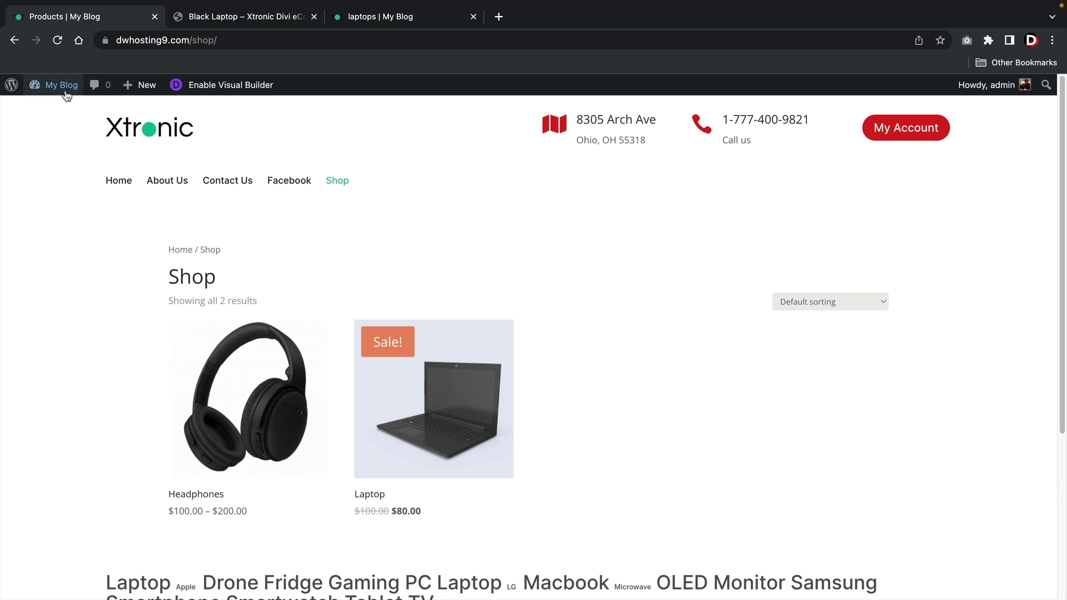
# - View the Laptop product page and its Laptops category page, and return to the Shop page
pyautogui.moveTo(56, 85)
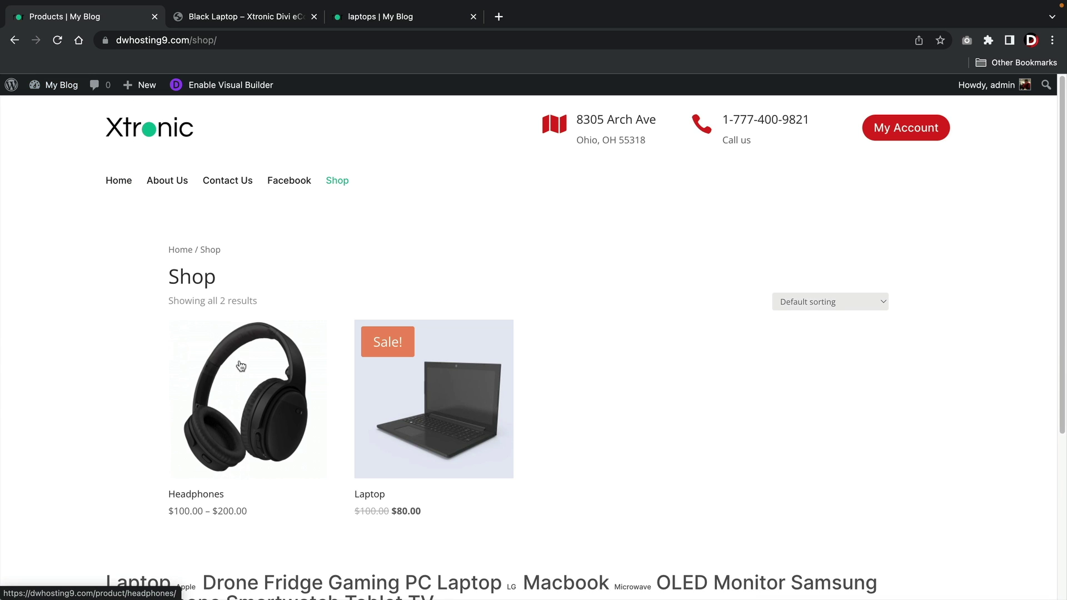
pyautogui.click(416, 380)
pyautogui.scroll(-5, 423, 369)
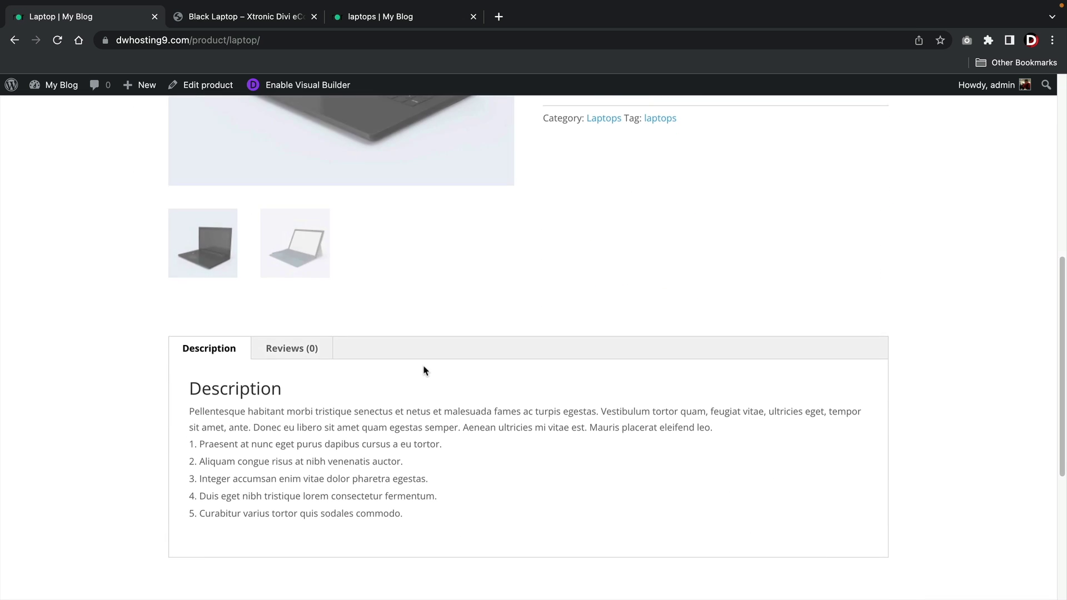
pyautogui.scroll(4, 423, 371)
pyautogui.click(612, 337)
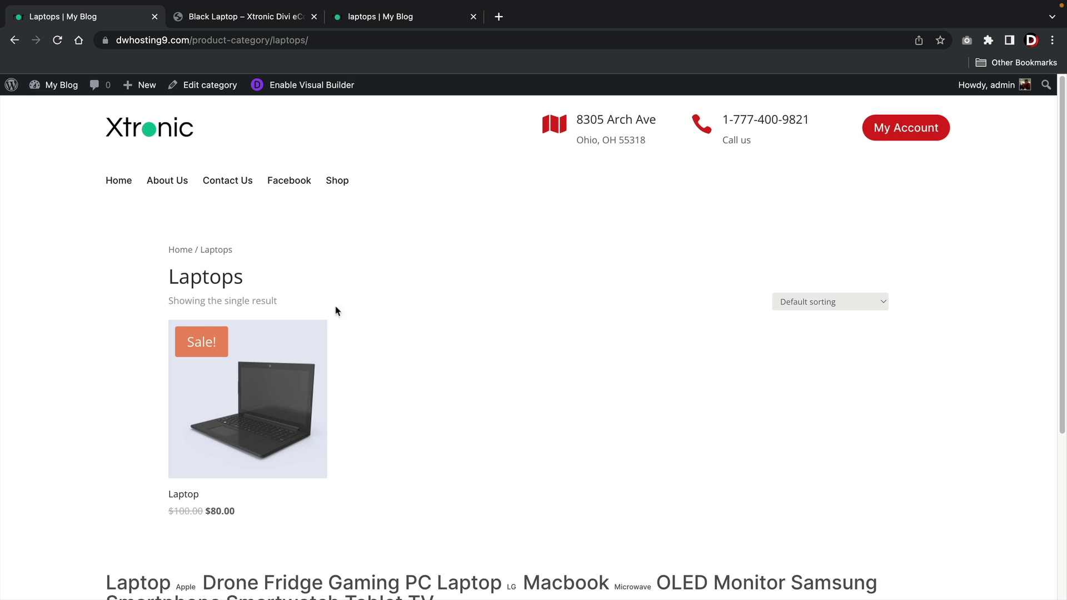
pyautogui.click(342, 186)
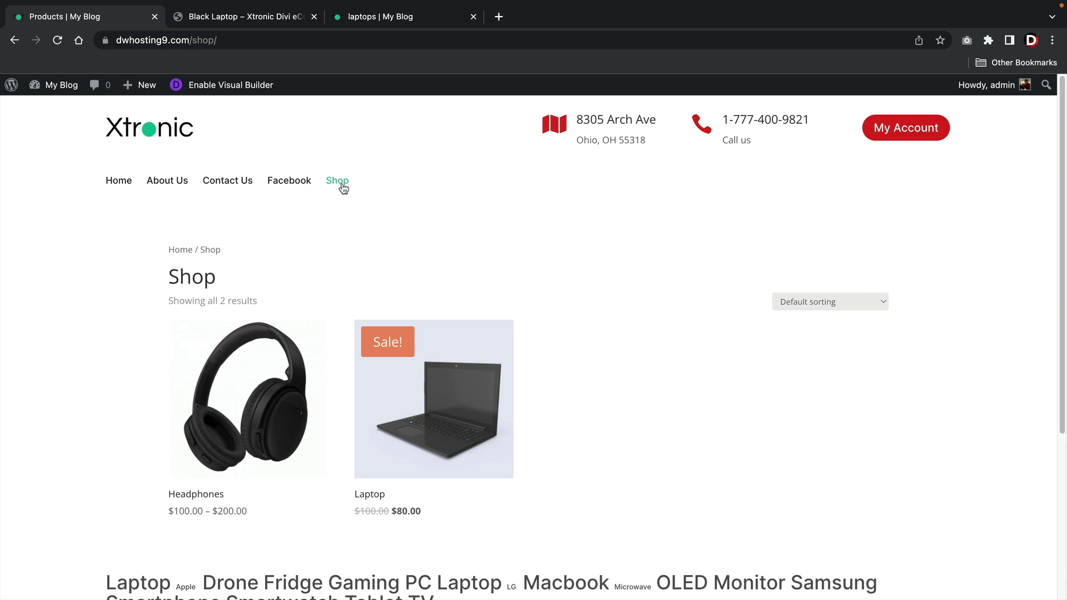
# - Go to the WordPress dashboard and open the Divi Theme Builder
pyautogui.moveTo(61, 85)
pyautogui.click(63, 109)
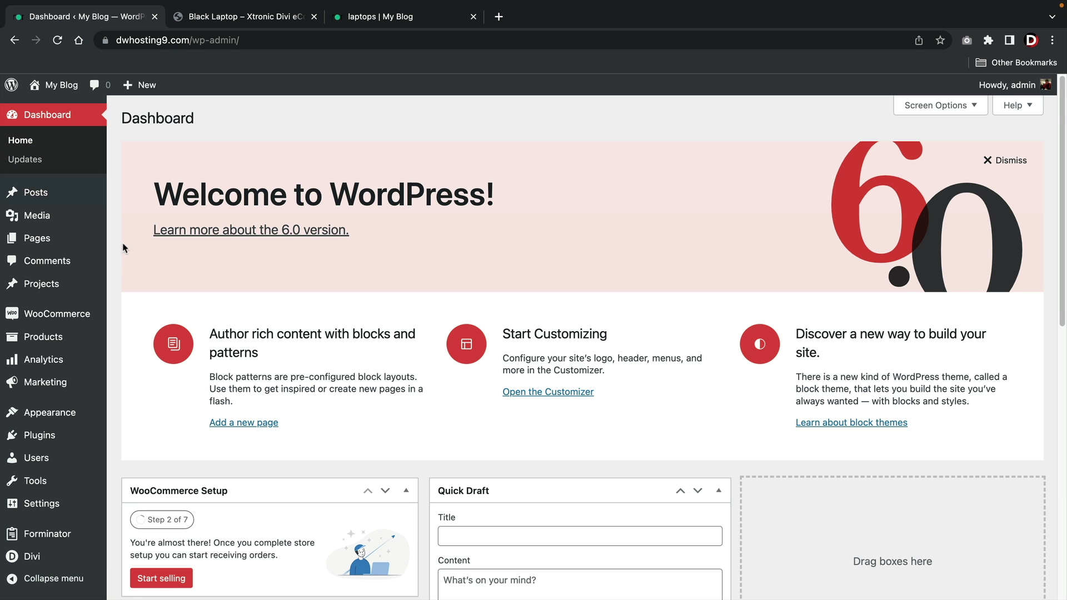
pyautogui.scroll(-1, 56, 389)
pyautogui.moveTo(74, 561)
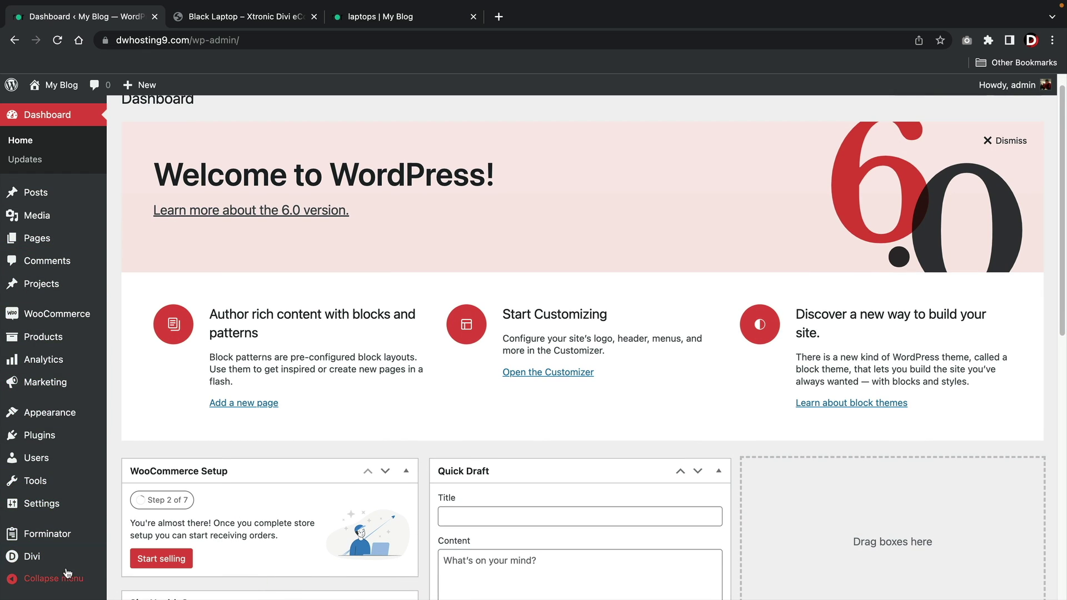
pyautogui.click(171, 491)
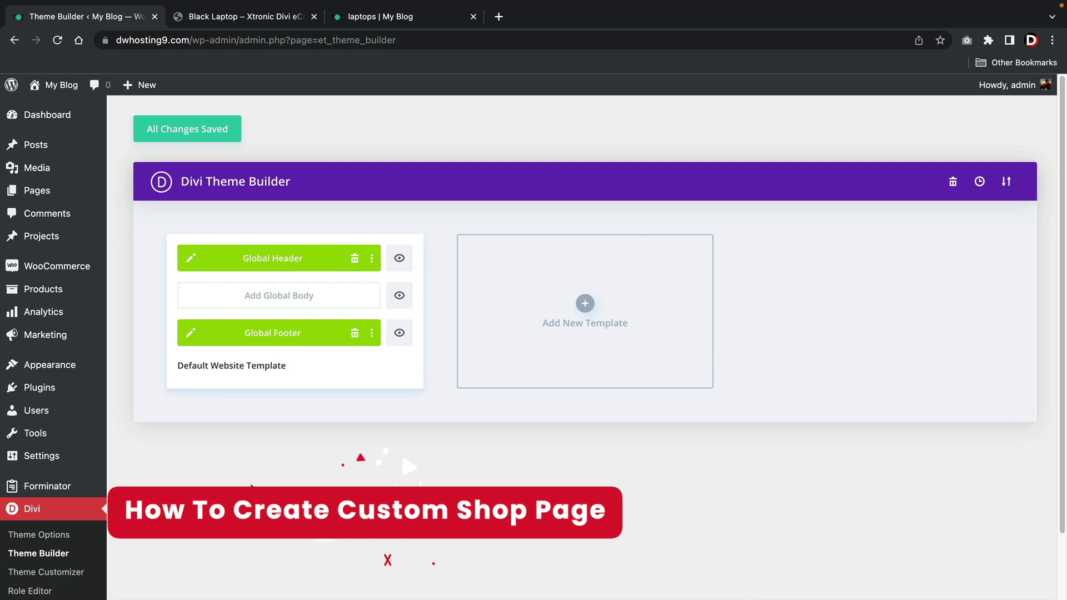
# - Add a new theme builder template assigned to the WooCommerce Shop page
pyautogui.click(584, 303)
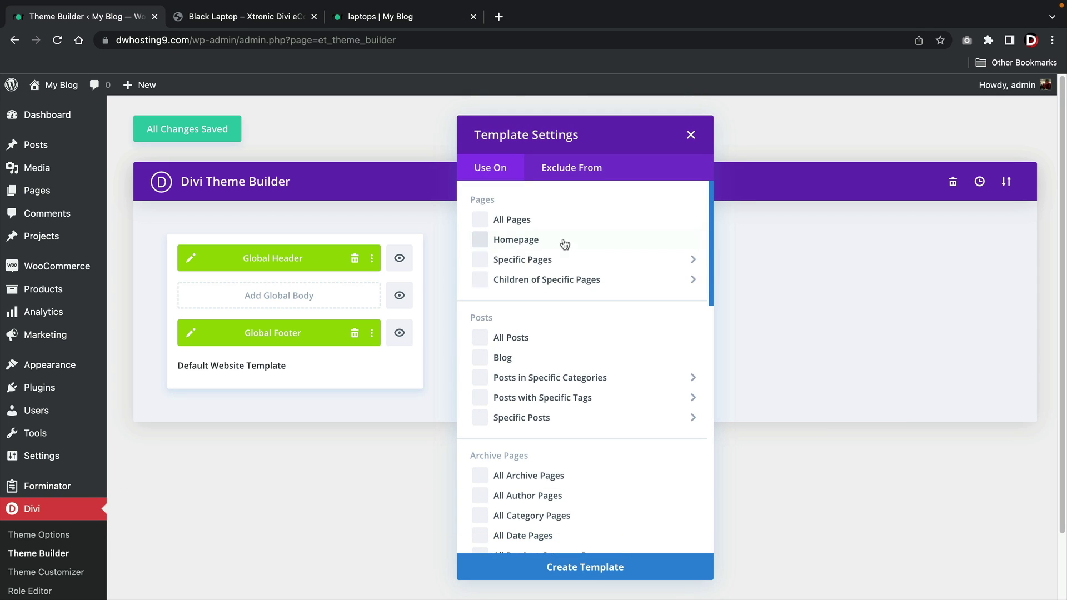
pyautogui.scroll(-2, 543, 355)
pyautogui.scroll(-10, 541, 356)
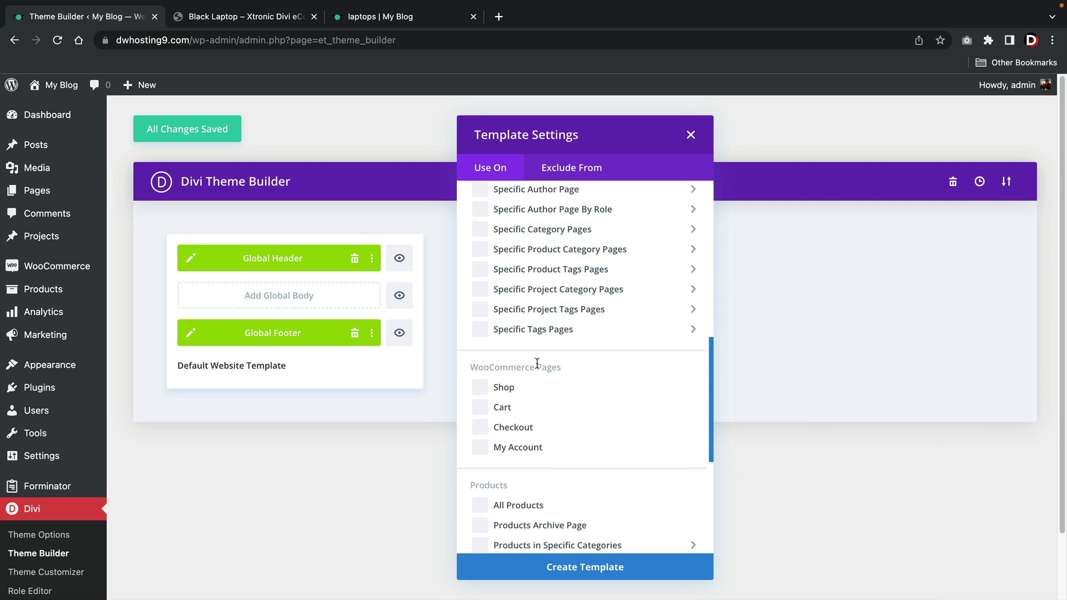
pyautogui.scroll(-4, 535, 356)
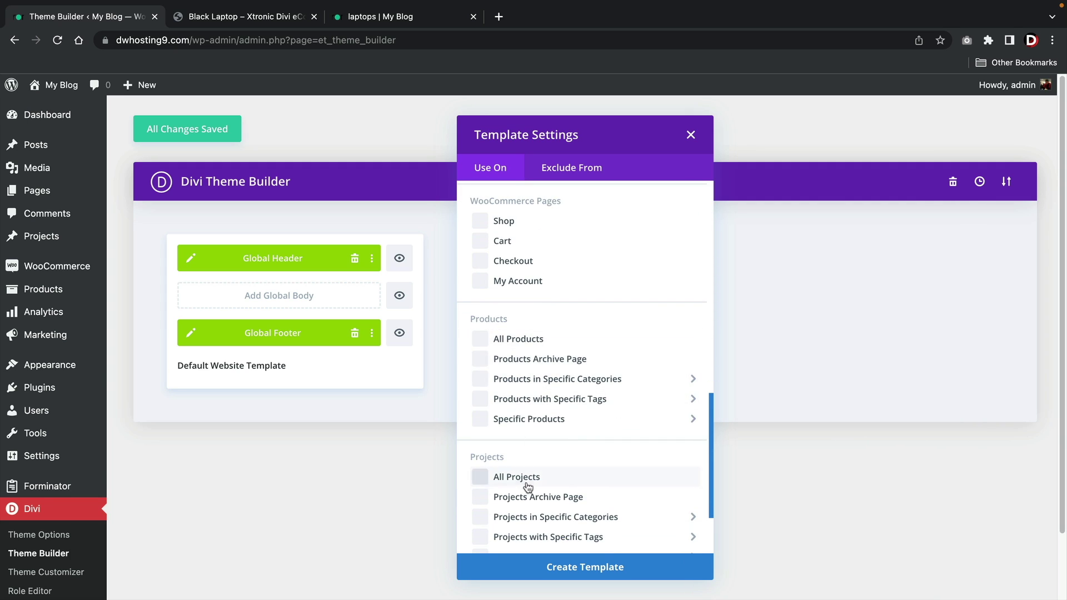
pyautogui.scroll(2, 515, 462)
pyautogui.moveTo(583, 461)
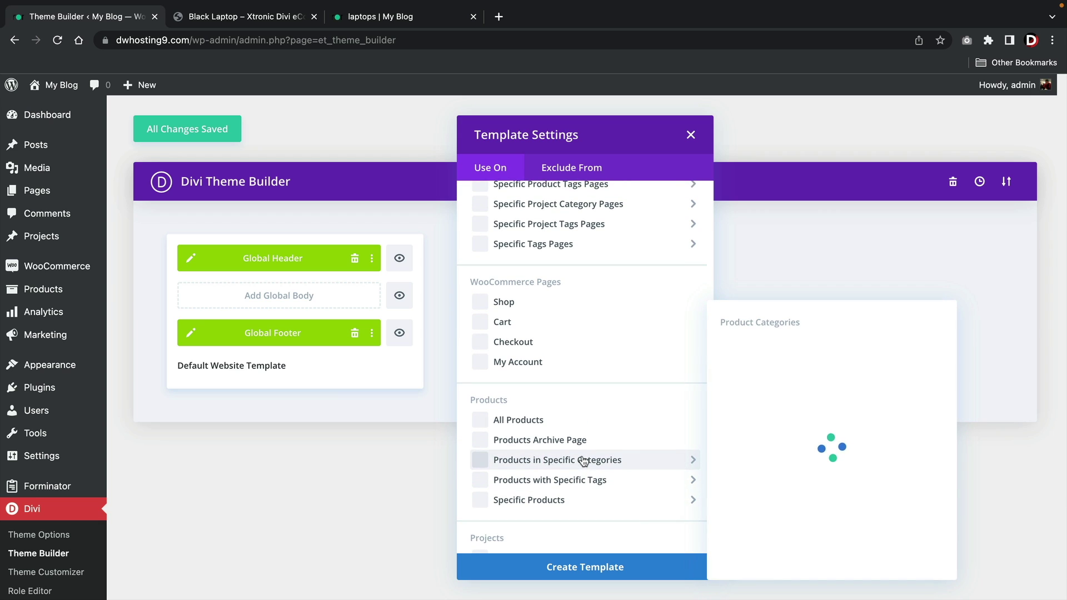
pyautogui.click(487, 308)
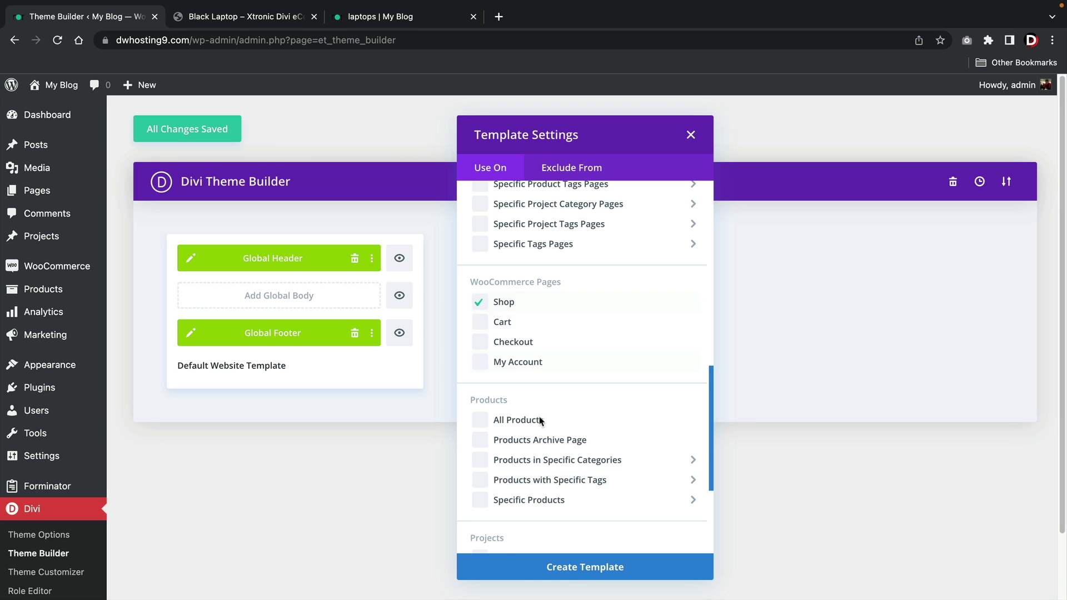
pyautogui.click(576, 578)
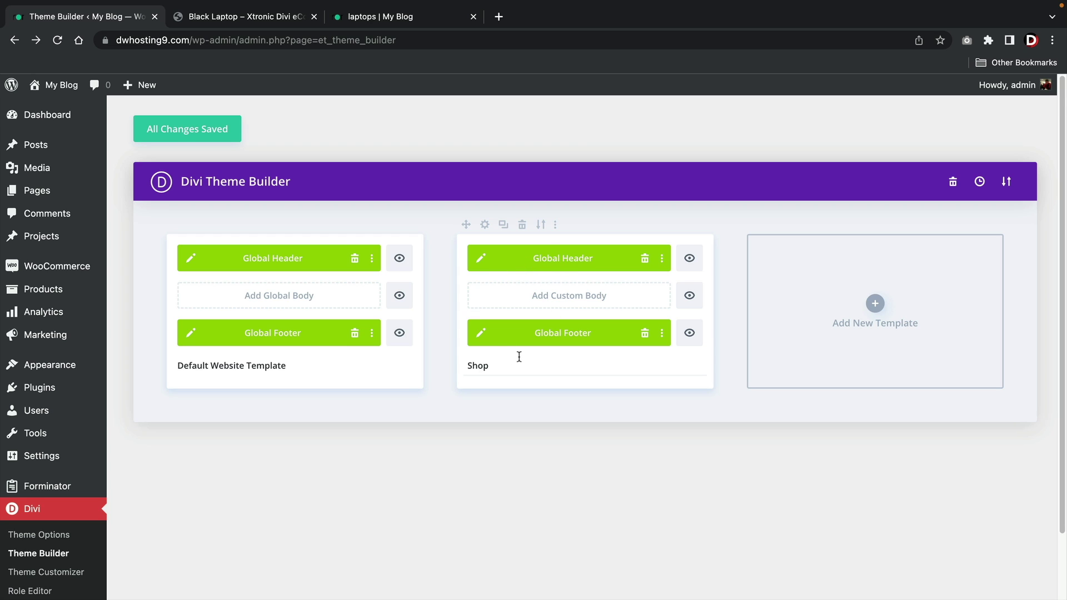
# - Start building a custom body for the Shop template and open the layout import options
pyautogui.click(549, 302)
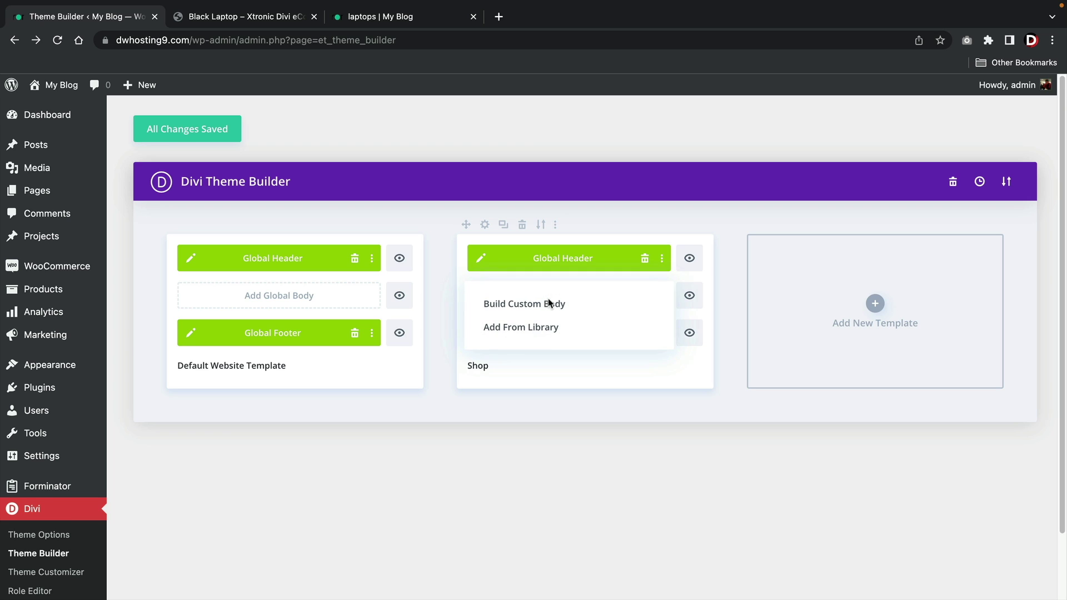
pyautogui.click(506, 305)
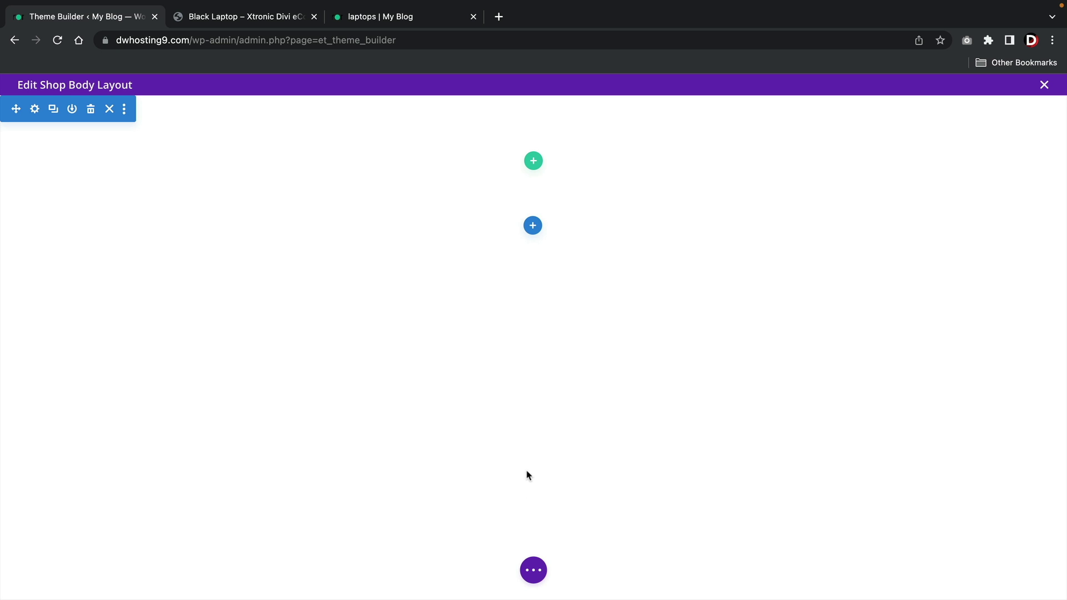
pyautogui.click(533, 570)
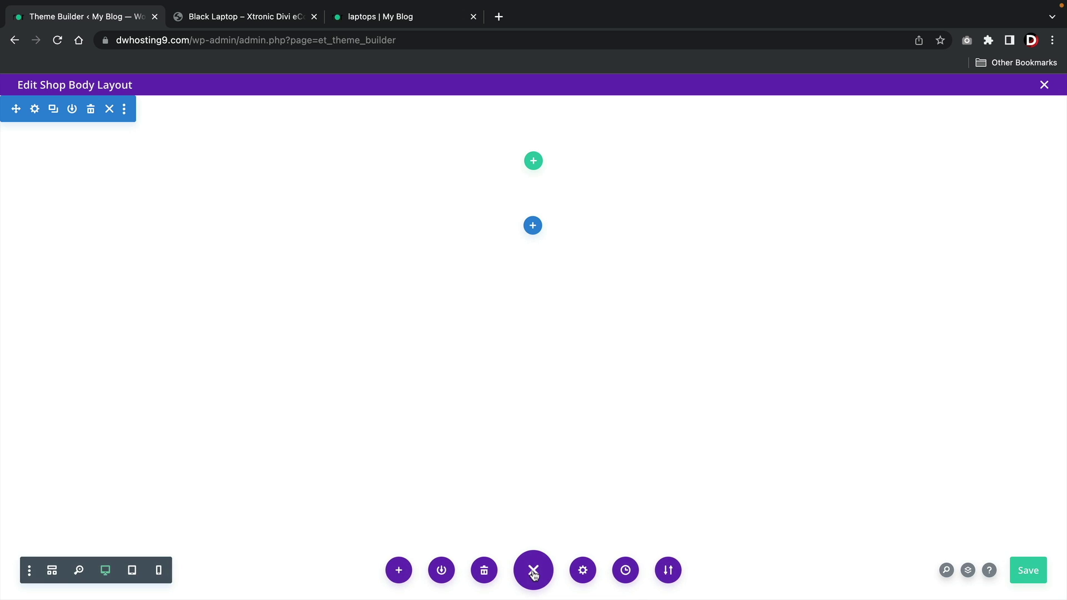
pyautogui.click(670, 578)
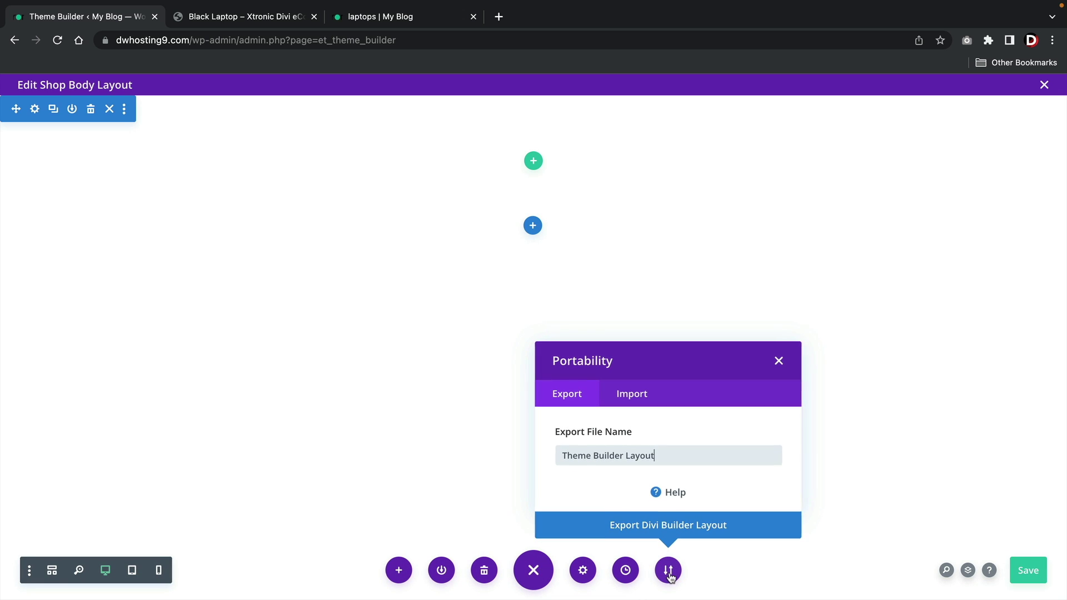
pyautogui.click(638, 399)
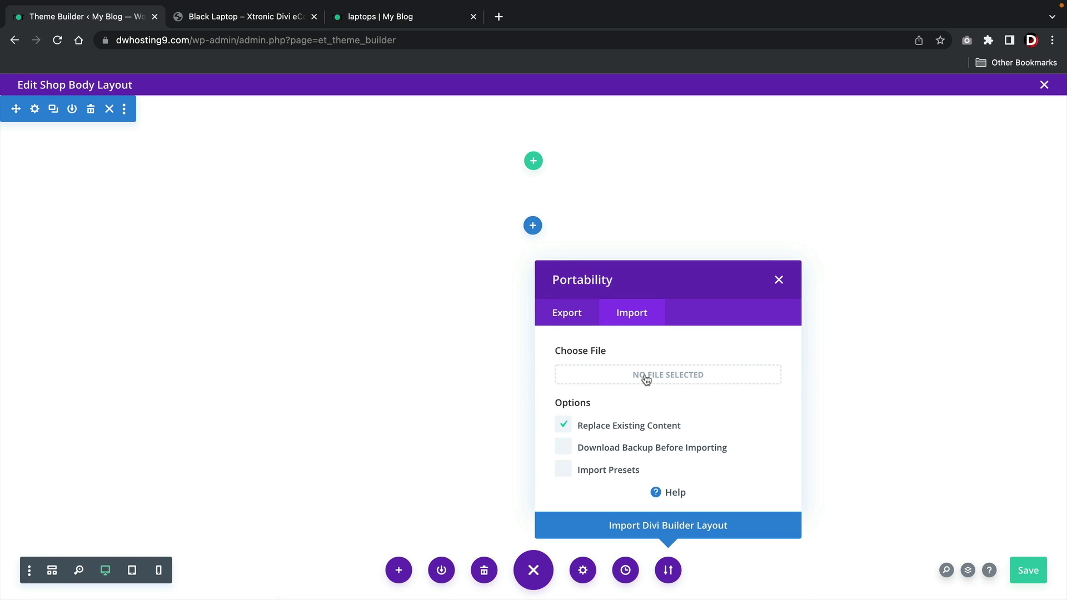
# - Import Shop Page 4.json from the Xtronic 2 folder into the Shop body layout, replacing existing content
pyautogui.click(644, 374)
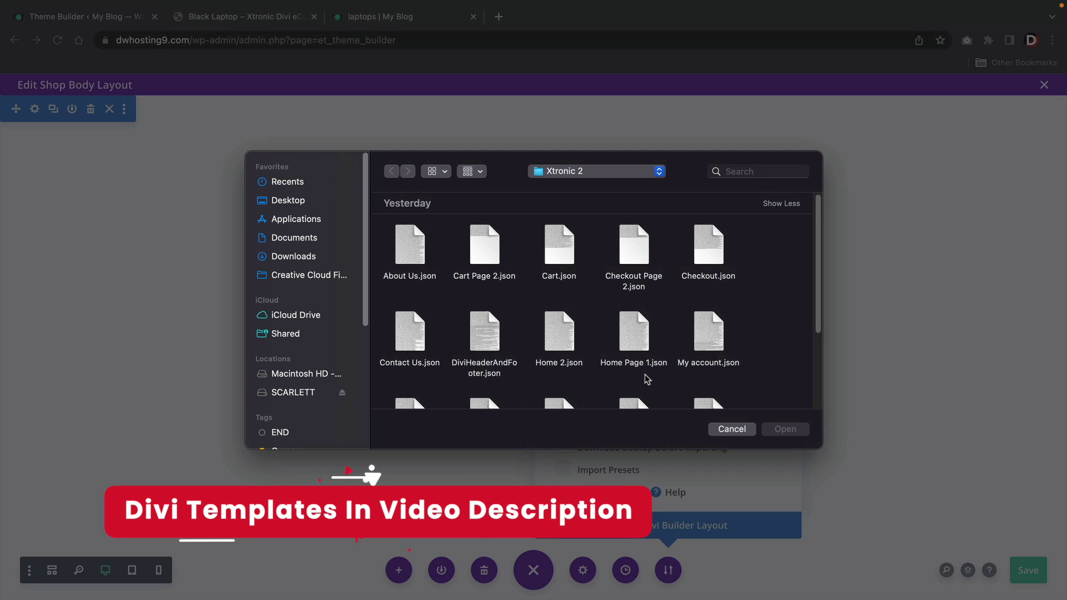
pyautogui.scroll(-3, 646, 379)
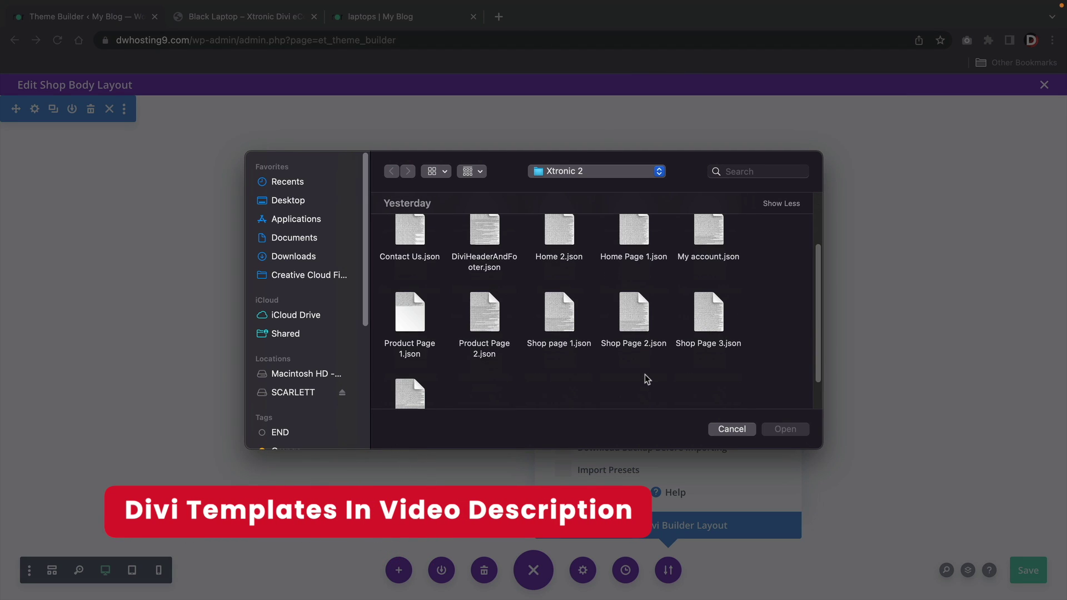
pyautogui.click(555, 318)
pyautogui.scroll(-1, 557, 322)
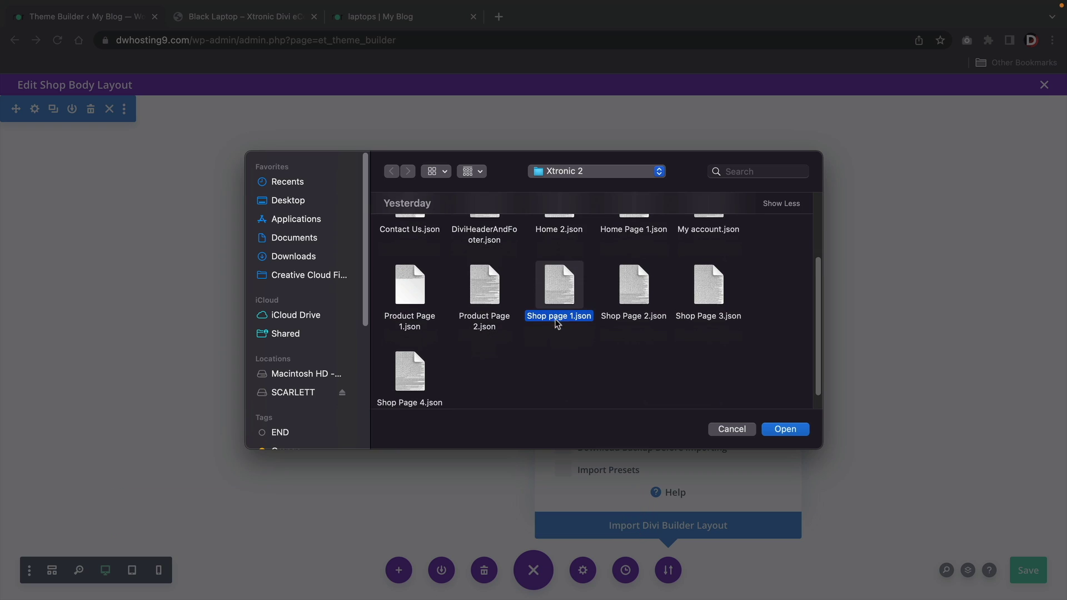
pyautogui.click(411, 385)
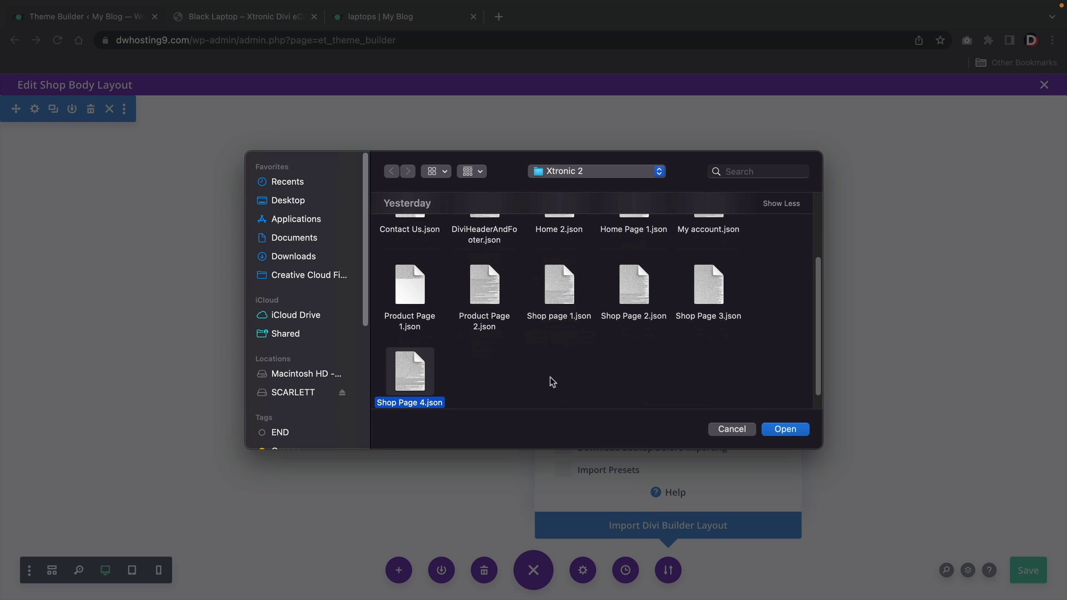
pyautogui.click(785, 430)
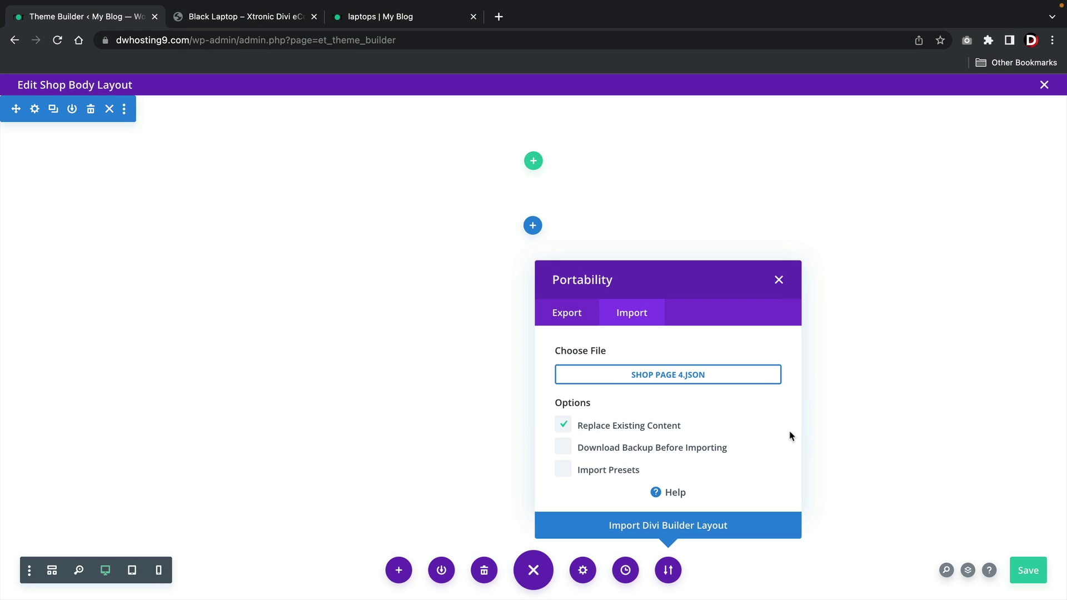
pyautogui.click(633, 529)
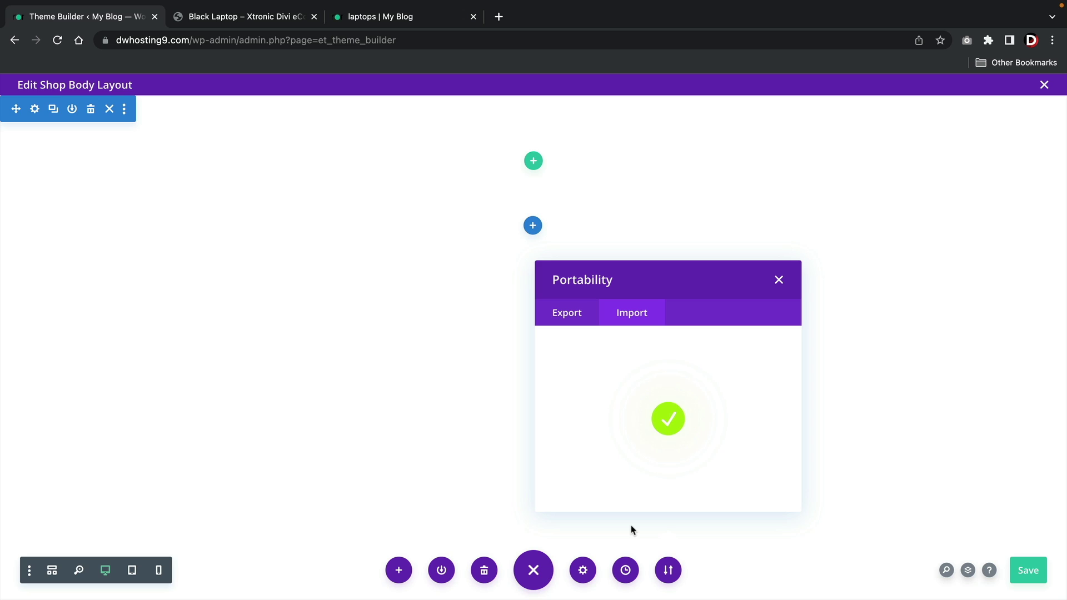
# - View the laptops tag page and the demo Black Laptop product page, and return to the Shop body layout
pyautogui.click(400, 18)
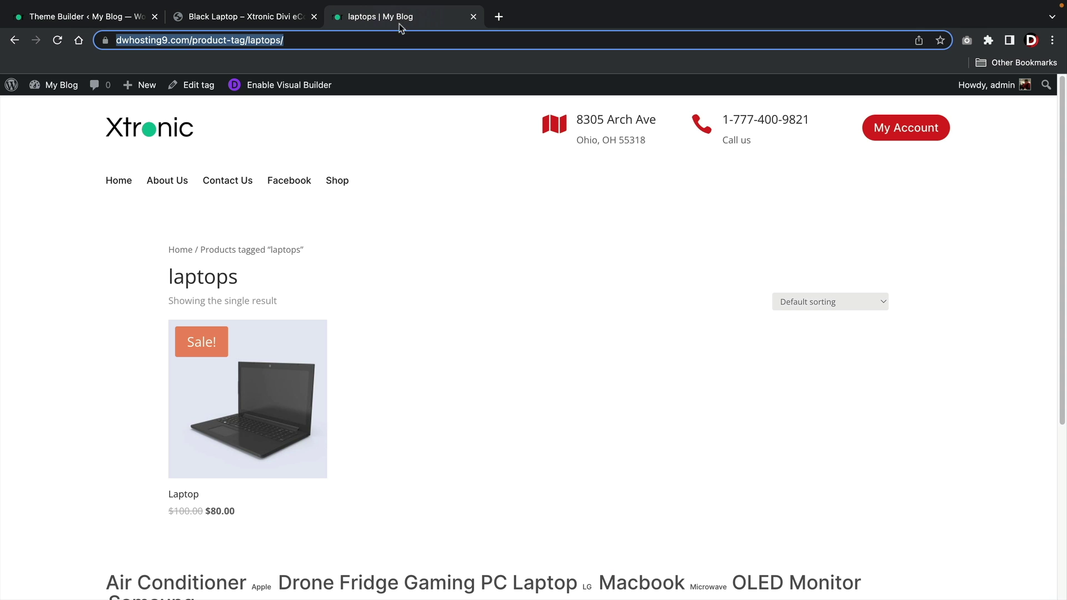
pyautogui.click(272, 21)
pyautogui.moveTo(300, 148)
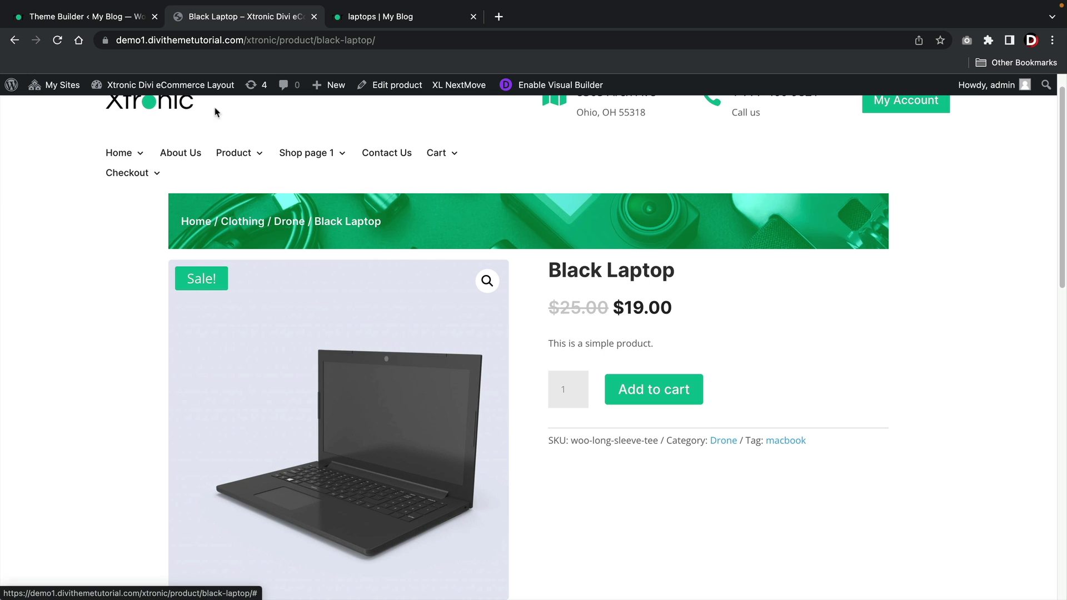
pyautogui.click(116, 16)
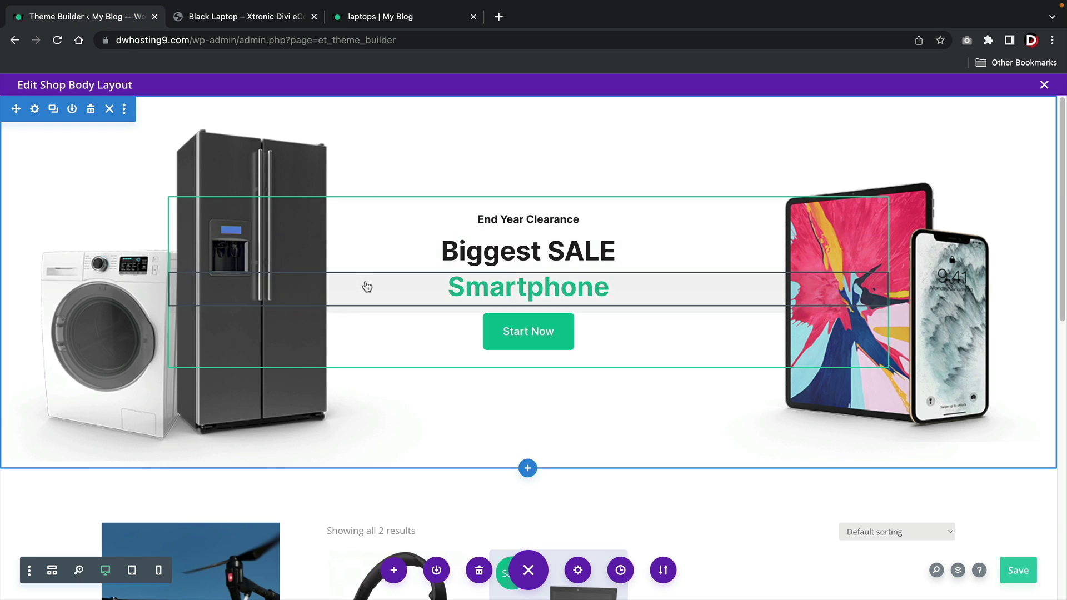
# - Review the imported Shop layout's sale banner, product grid, Woo Products settings and sidebar blurbs
pyautogui.moveTo(601, 407)
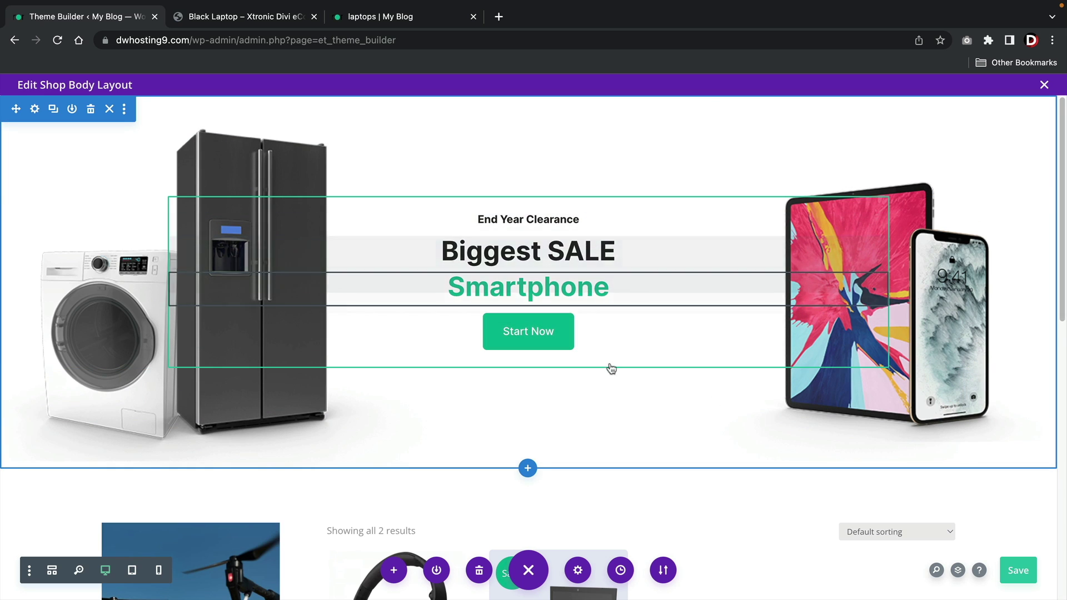
pyautogui.scroll(-6, 623, 394)
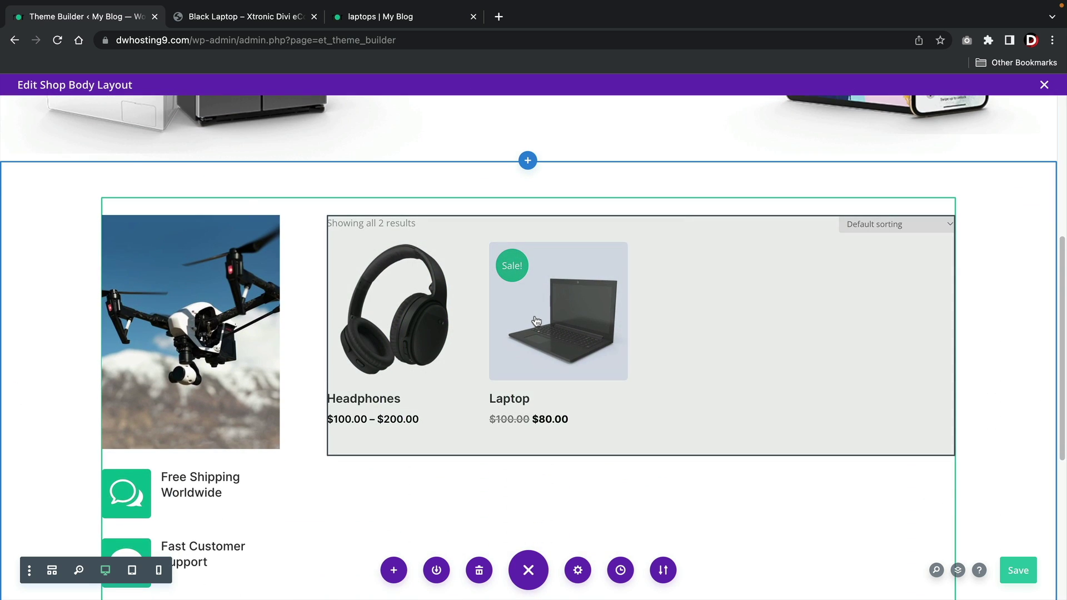
pyautogui.moveTo(597, 286)
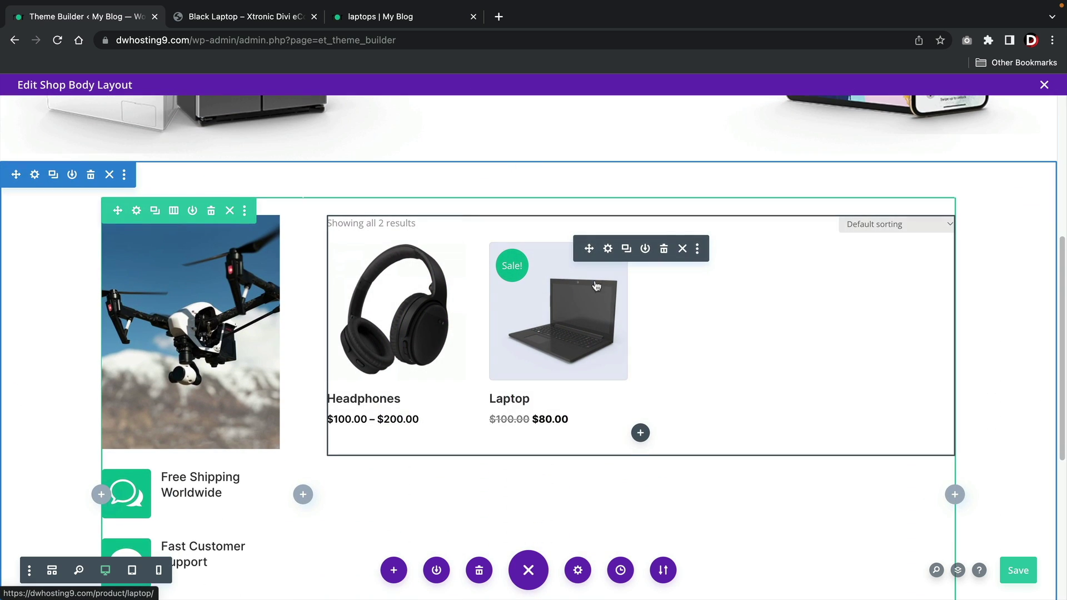
pyautogui.click(607, 249)
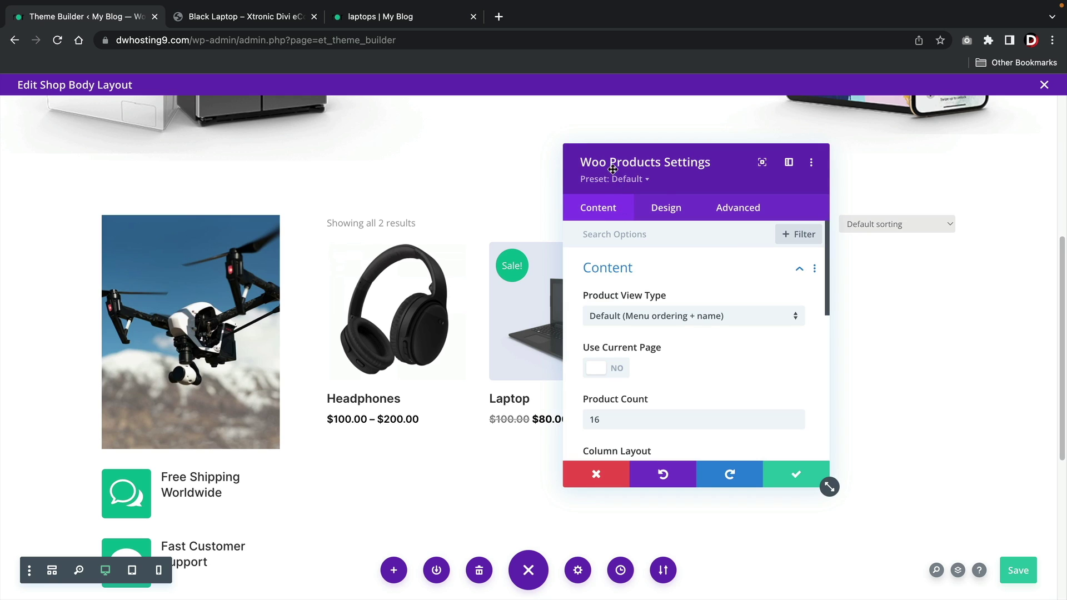
pyautogui.click(779, 481)
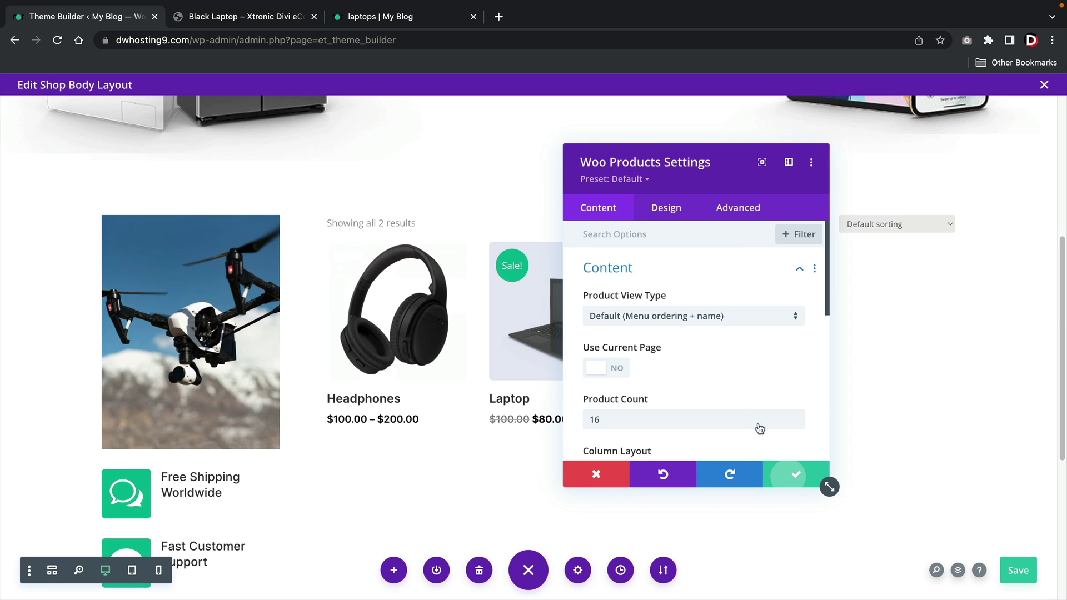
pyautogui.scroll(-5, 571, 415)
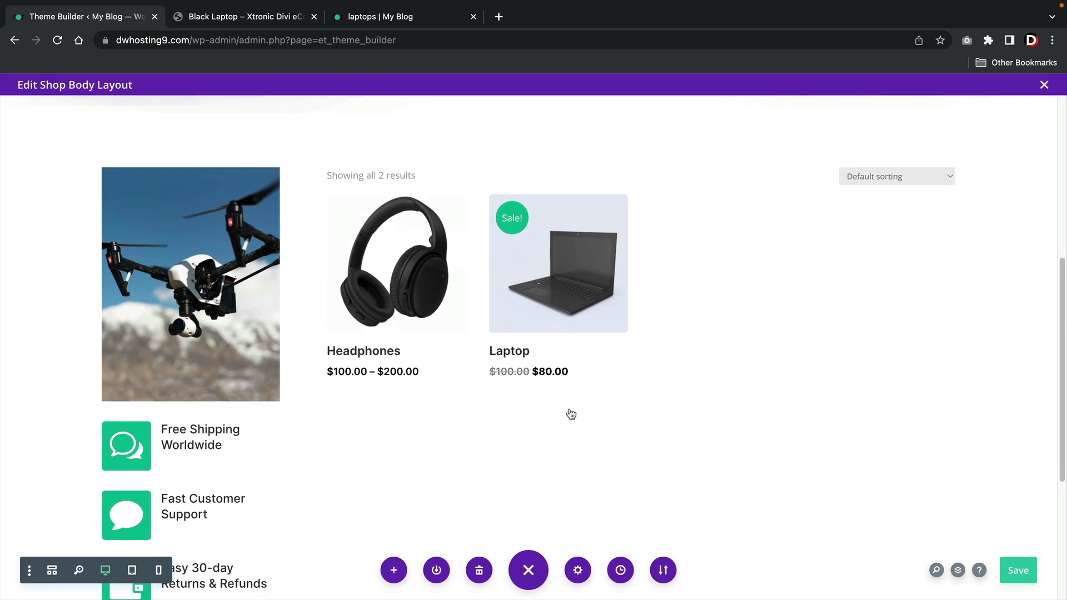
pyautogui.scroll(3, 571, 414)
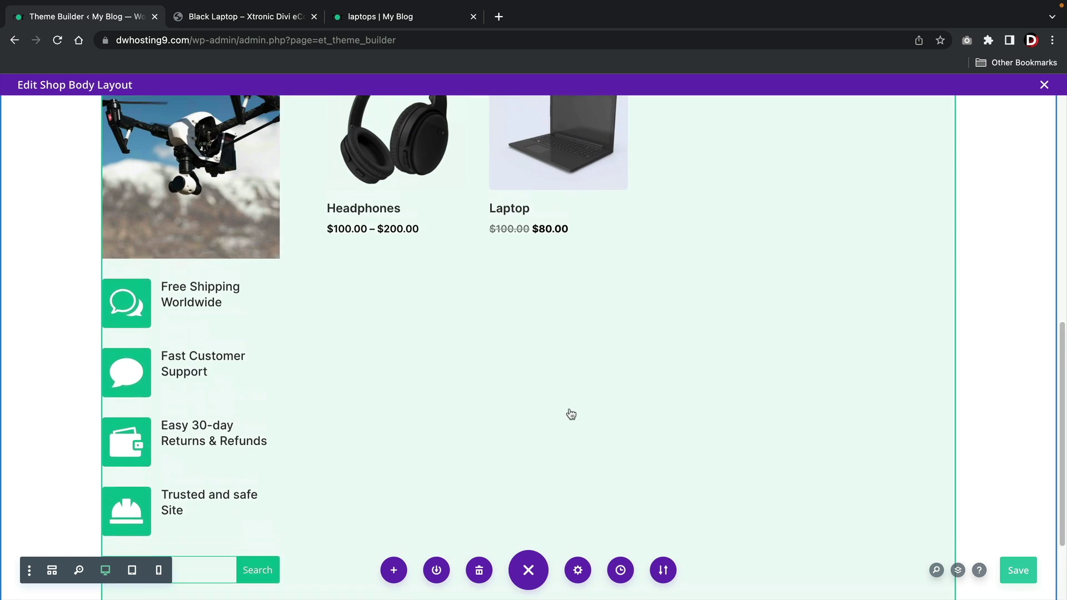
pyautogui.scroll(-1, 570, 414)
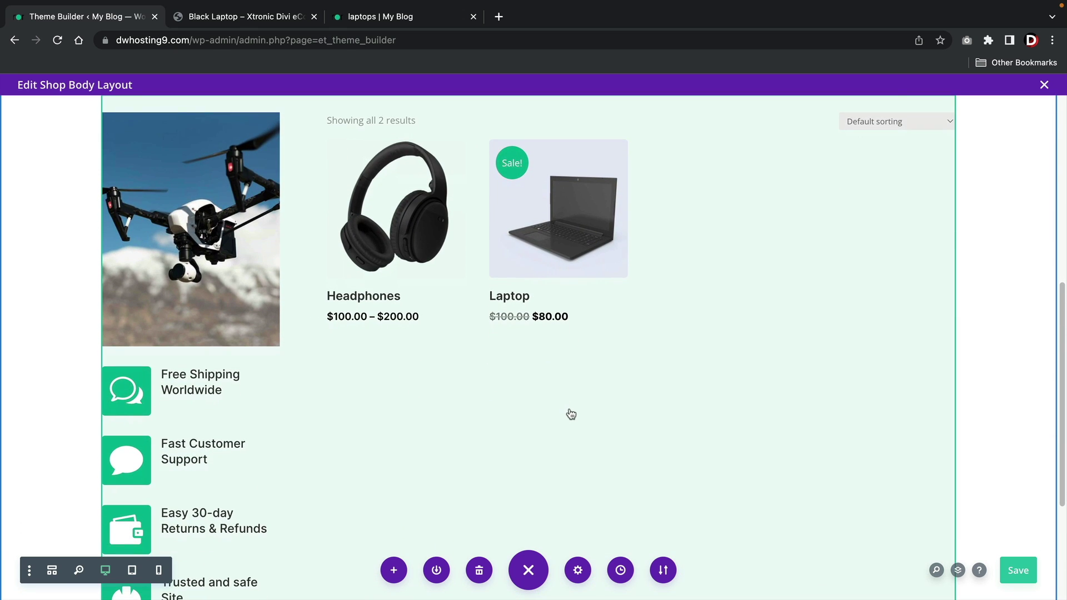
pyautogui.scroll(-1, 571, 414)
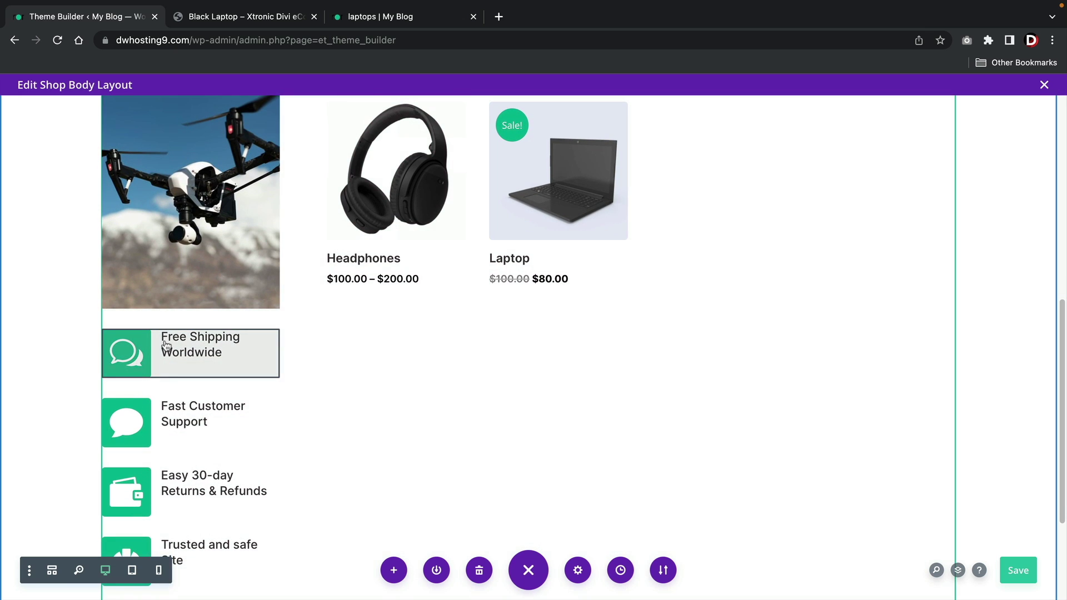
# - Set the Free Shipping Worldwide blurb's icon background color to red and copy the module's styles
pyautogui.moveTo(167, 344)
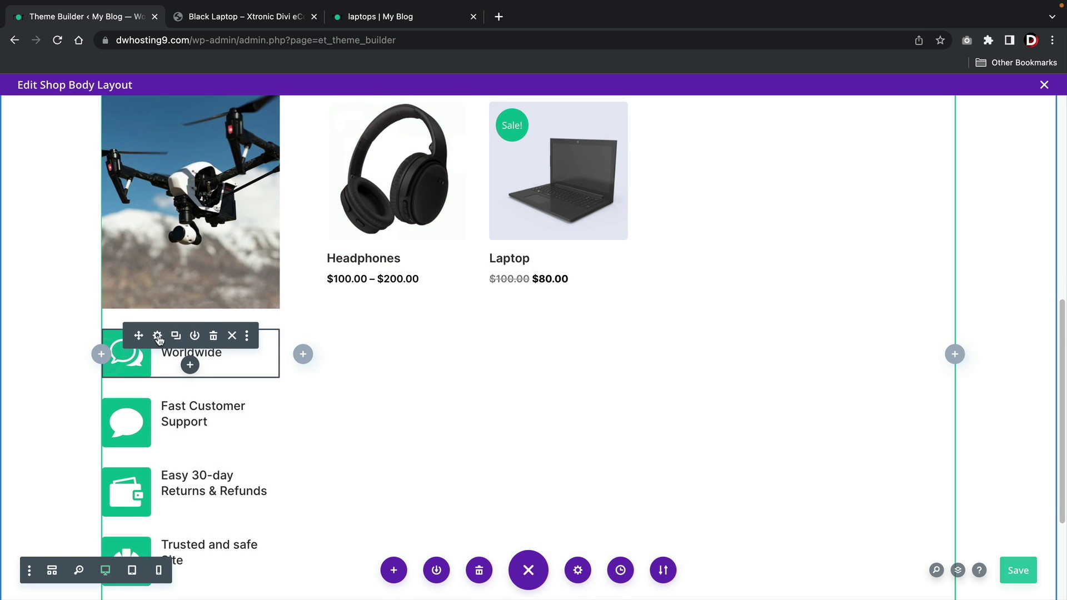
pyautogui.click(158, 336)
pyautogui.click(666, 208)
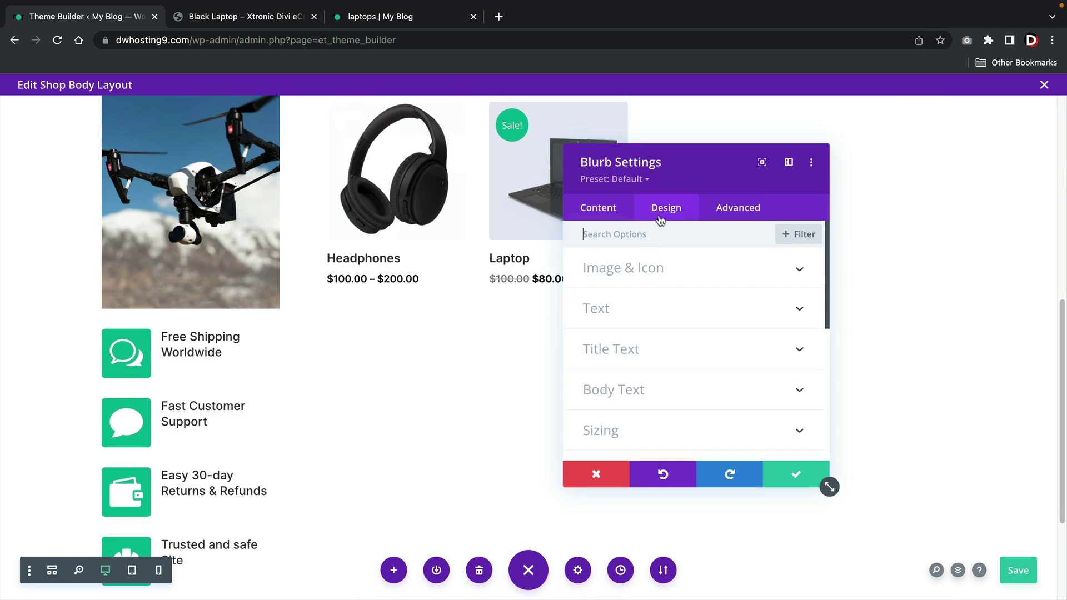
pyautogui.click(654, 269)
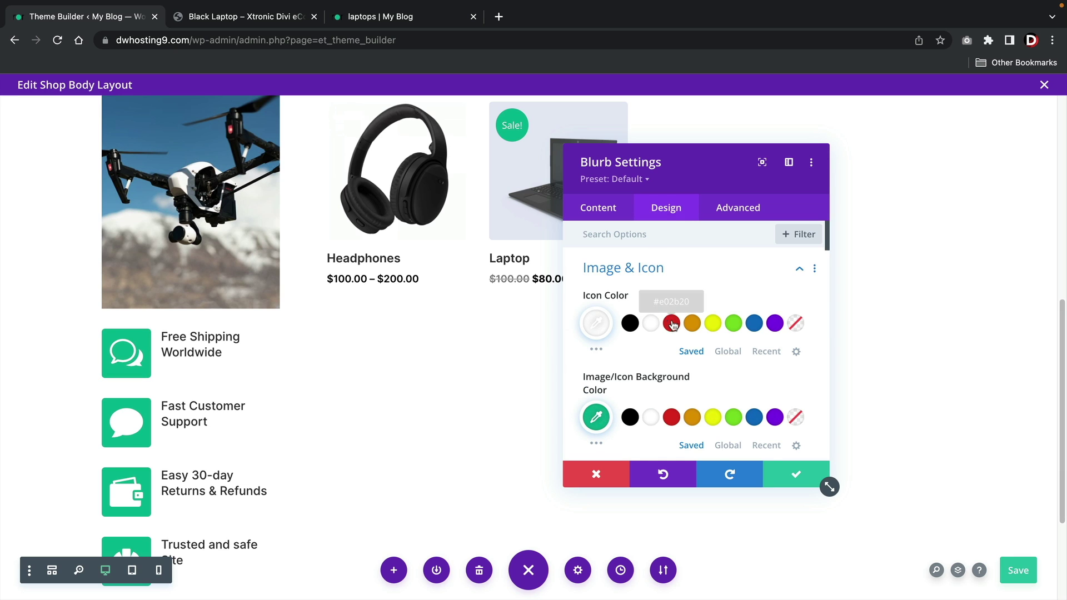
pyautogui.click(672, 418)
pyautogui.click(796, 474)
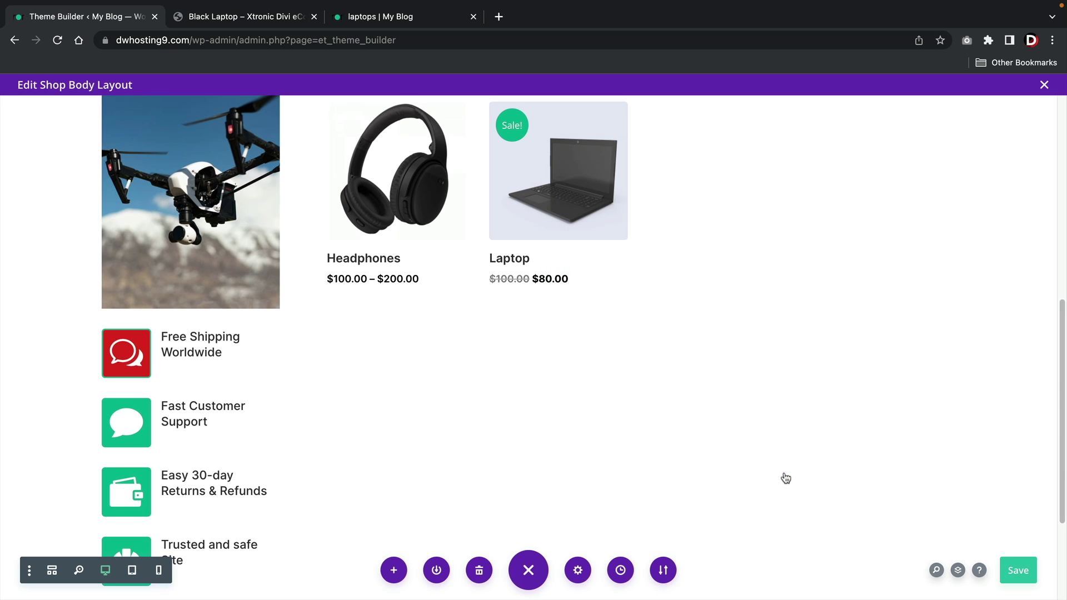
pyautogui.rightClick(138, 357)
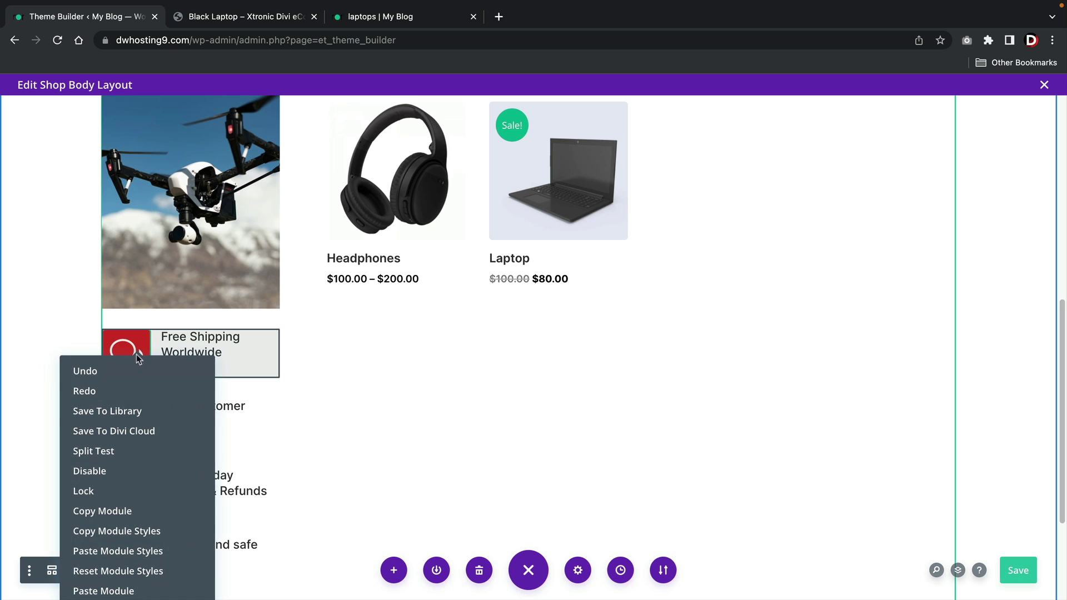
pyautogui.click(119, 531)
# - Set the Free Shipping Worldwide blurb's image/icon border width to 0px
pyautogui.scroll(-2, 189, 389)
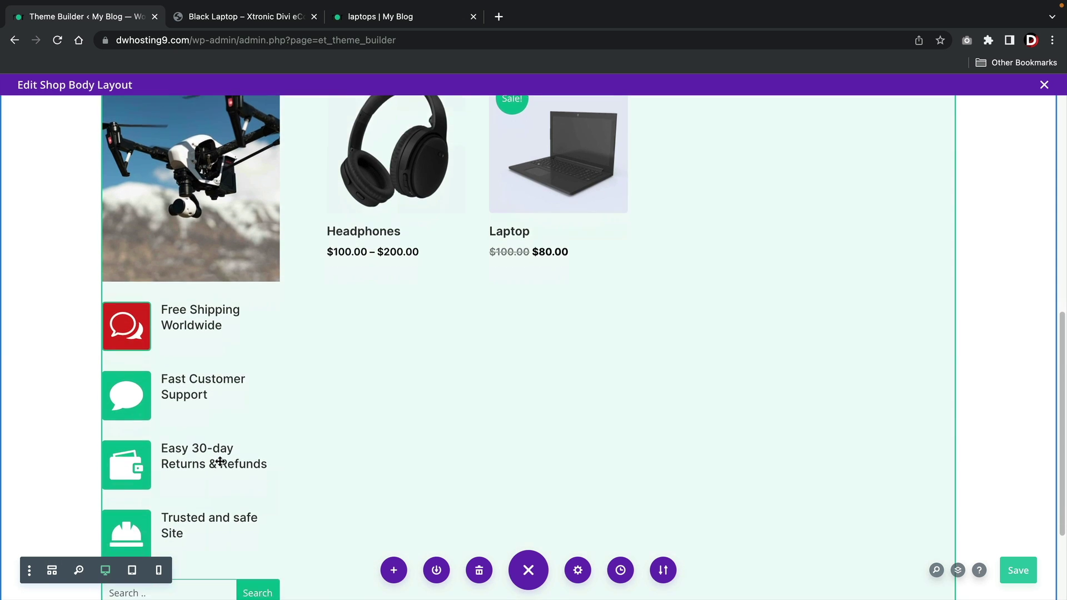
pyautogui.moveTo(139, 283)
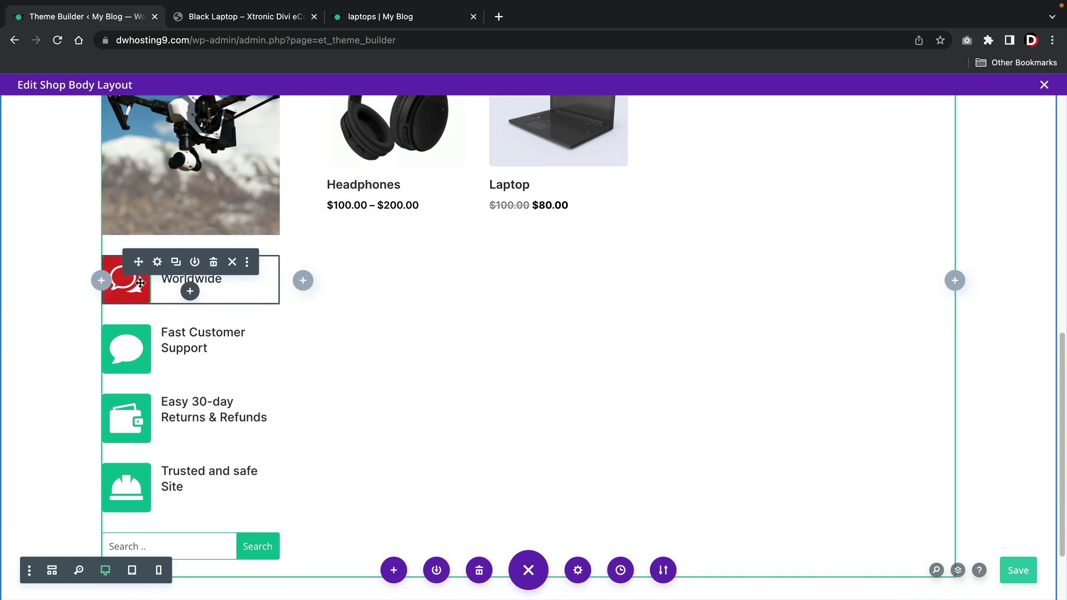
pyautogui.click(158, 260)
pyautogui.click(666, 208)
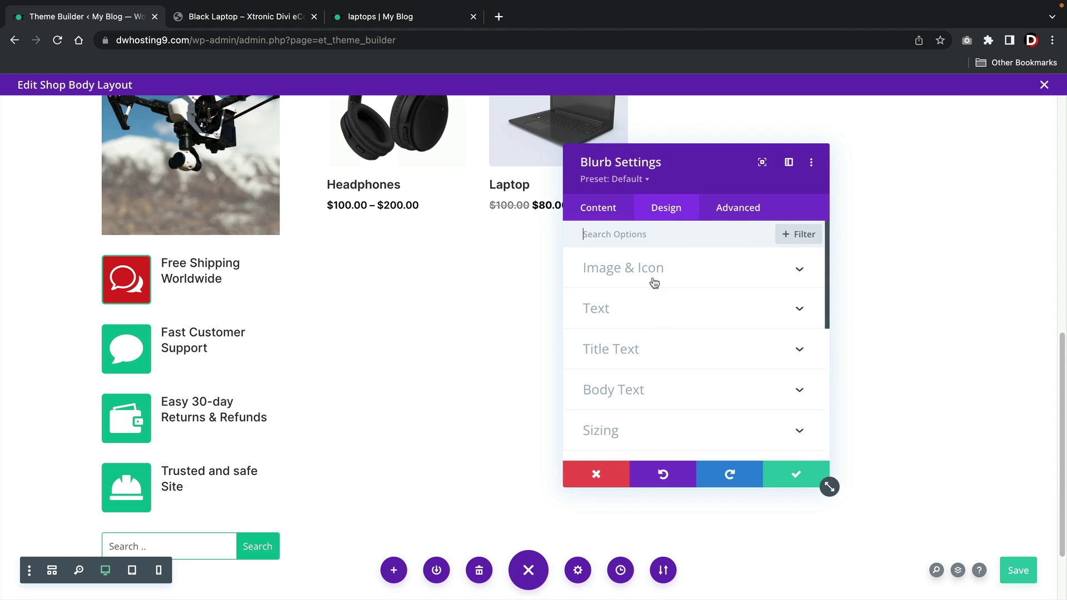
pyautogui.click(657, 284)
pyautogui.scroll(-10, 704, 344)
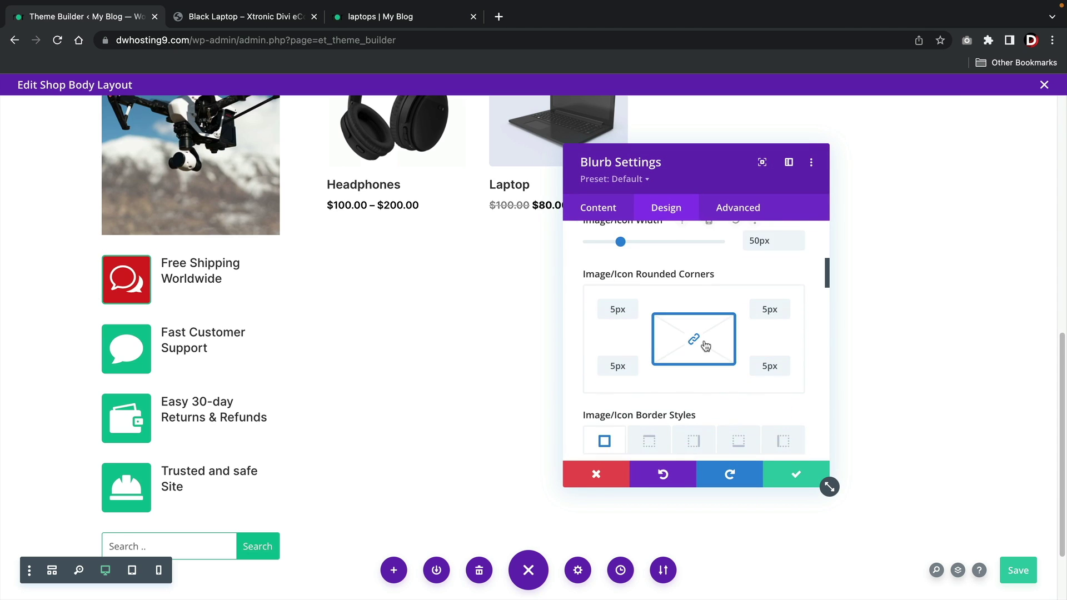
pyautogui.scroll(-4, 704, 344)
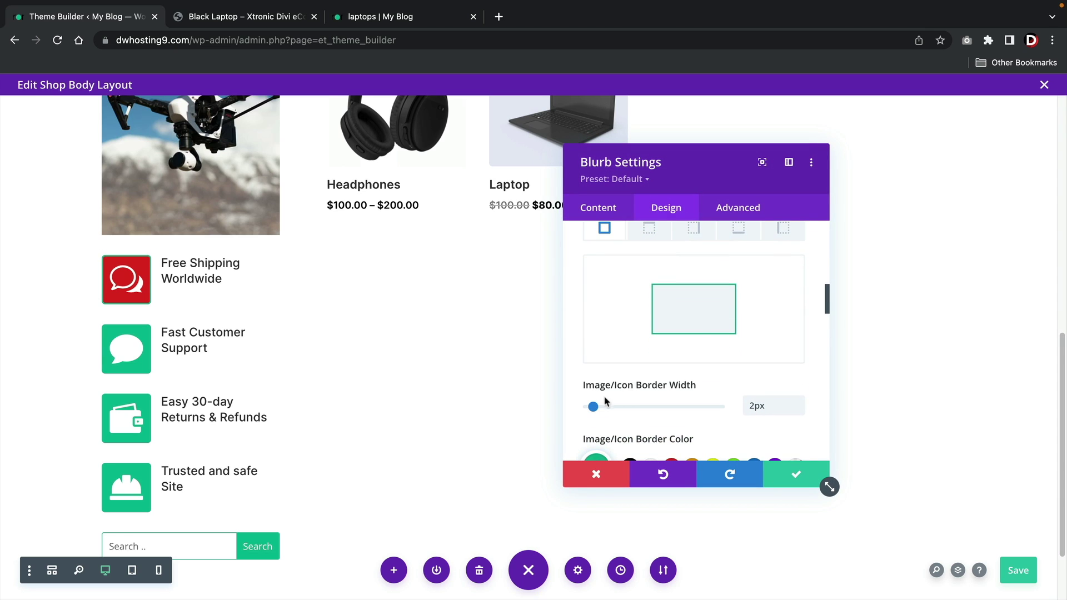
pyautogui.moveTo(592, 407); pyautogui.dragTo(588, 408)
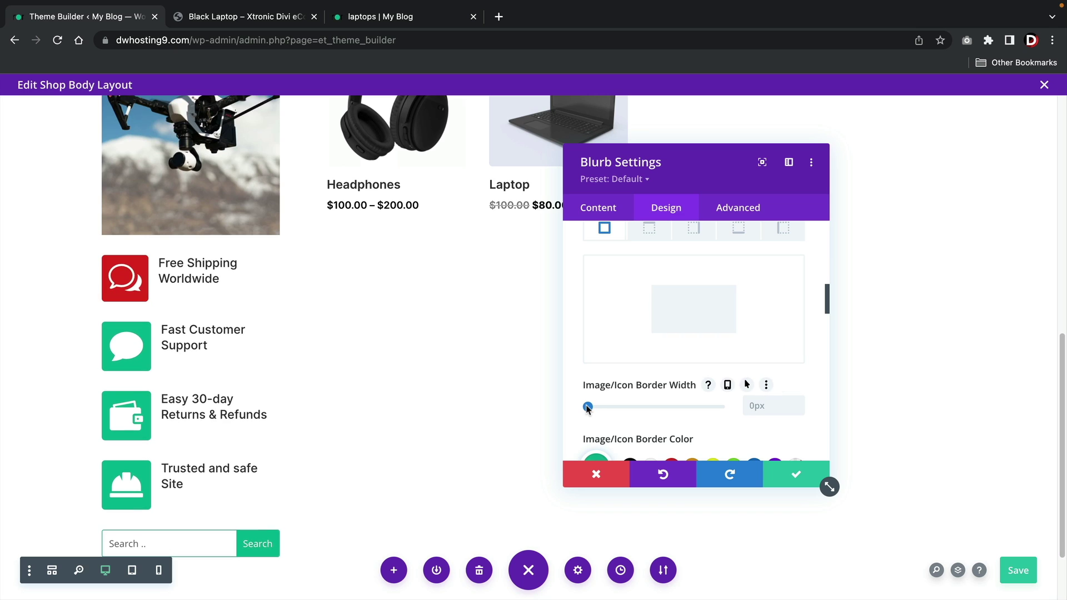
pyautogui.click(797, 476)
# - Copy the Free Shipping Worldwide blurb's module styles and paste them onto the Fast Customer Support blurb
pyautogui.rightClick(130, 261)
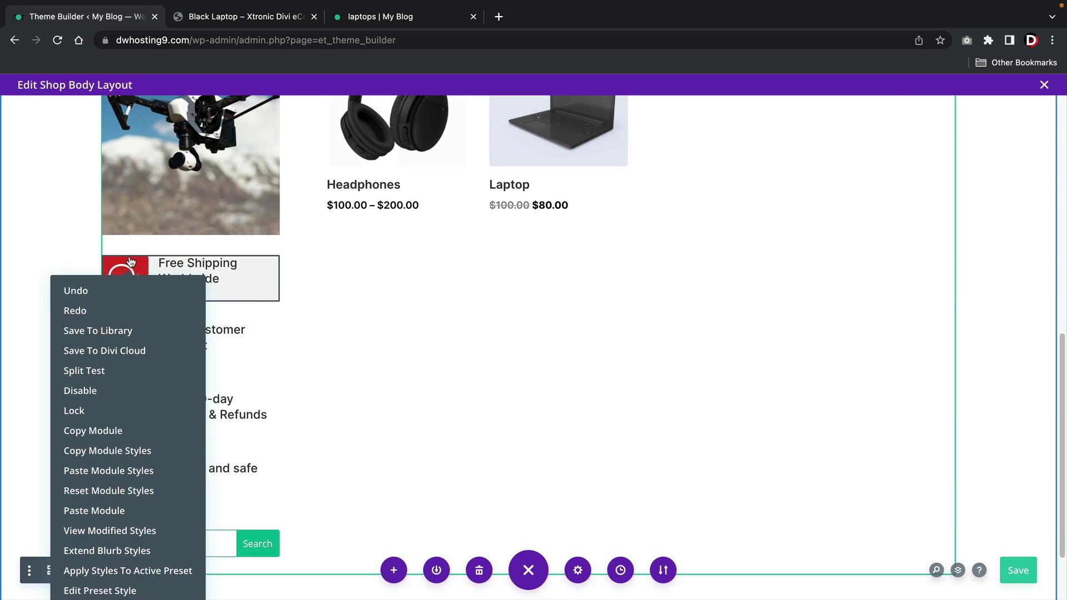
pyautogui.click(136, 264)
pyautogui.rightClick(153, 265)
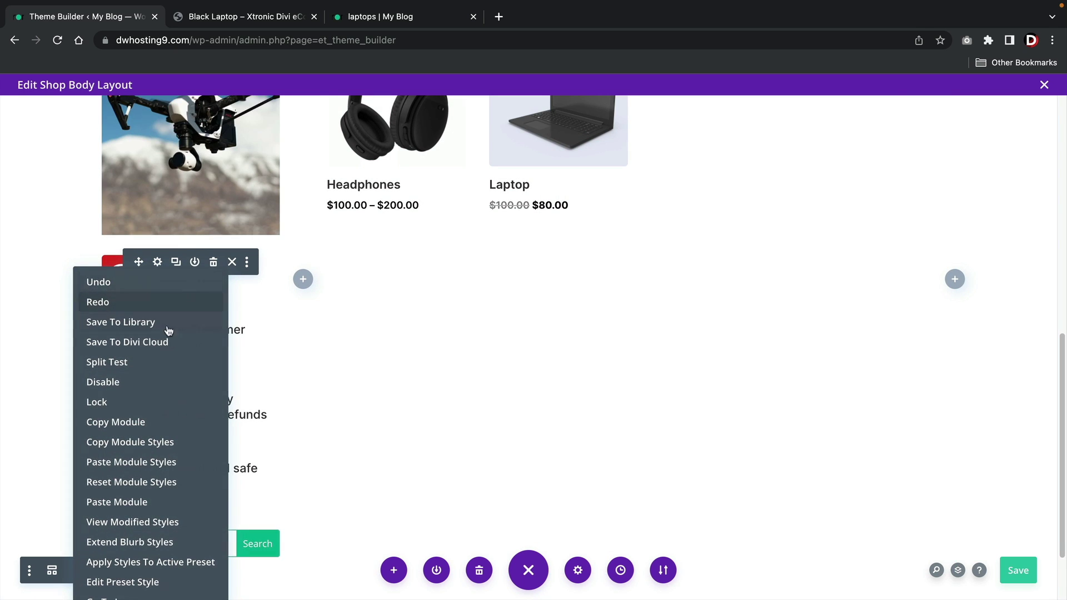
pyautogui.click(150, 443)
pyautogui.rightClick(155, 361)
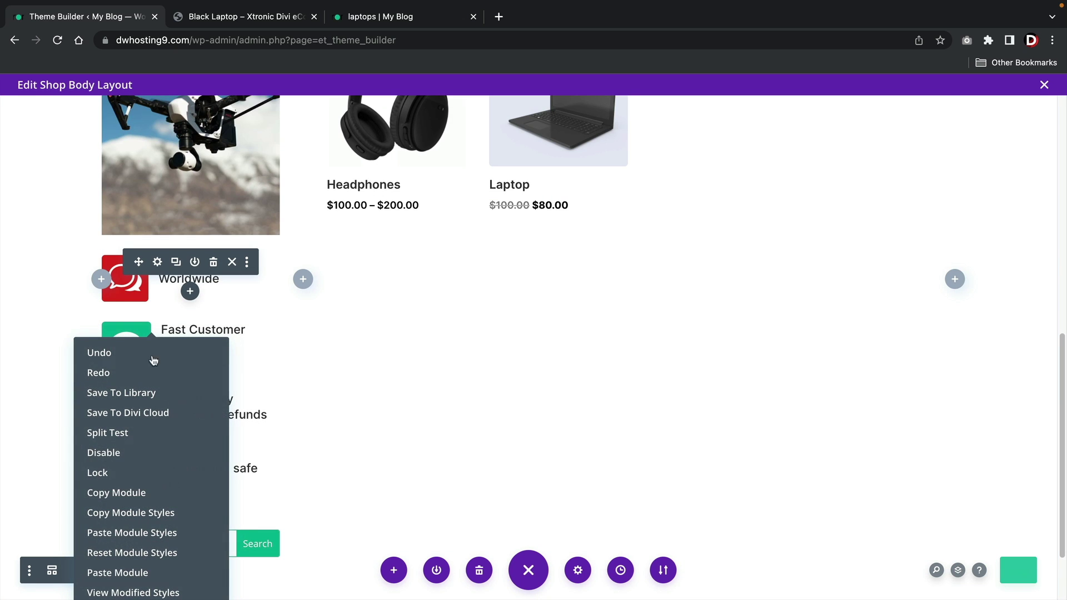
pyautogui.click(147, 532)
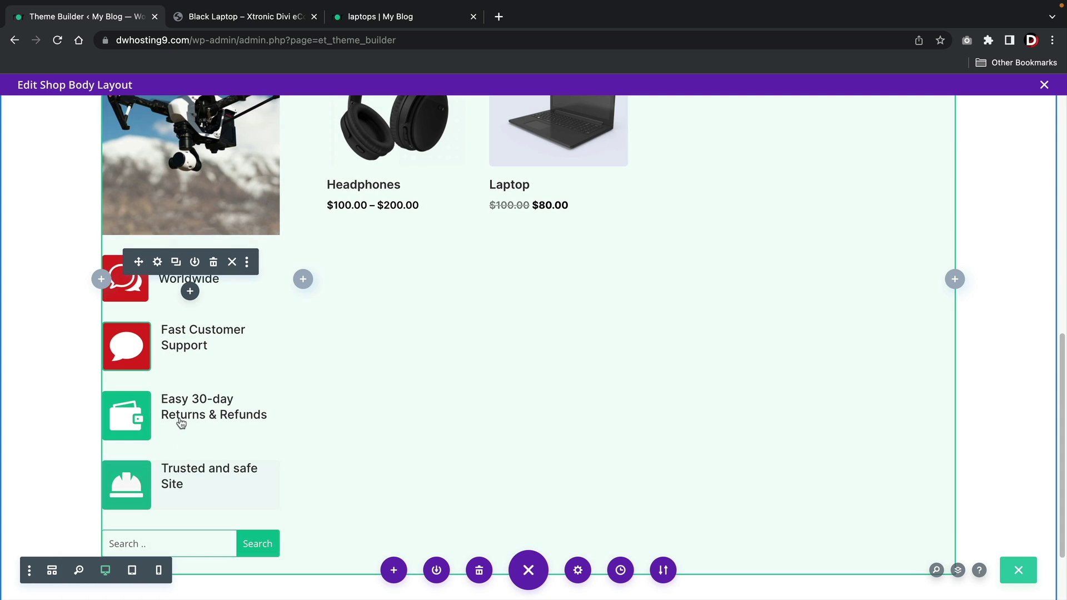
# - Try to paste the copied module styles onto the Easy 30-day Returns & Refunds blurb
pyautogui.rightClick(161, 411)
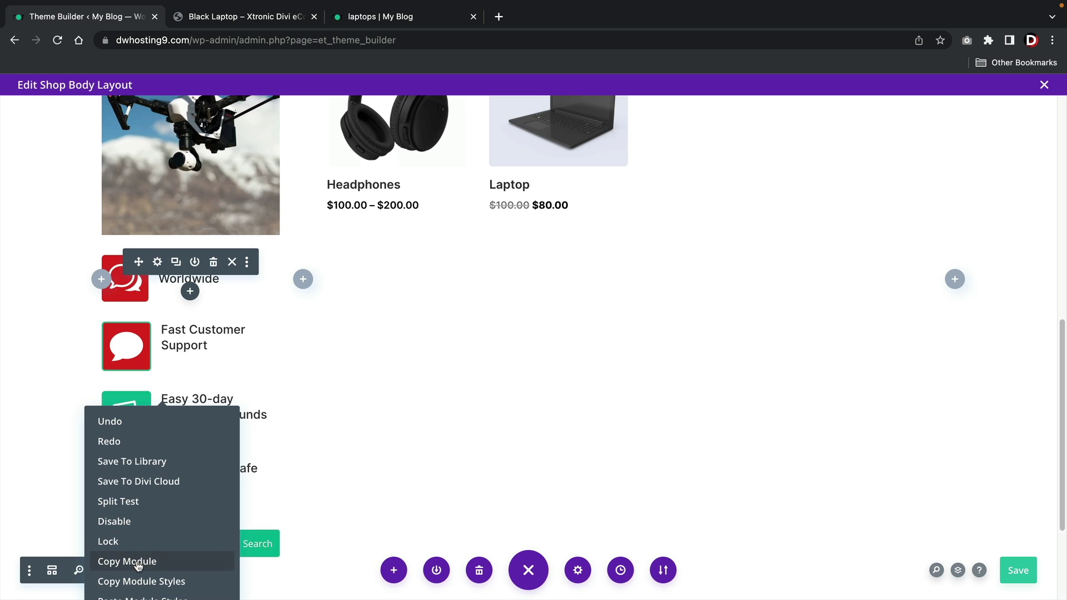
pyautogui.click(142, 597)
pyautogui.rightClick(162, 414)
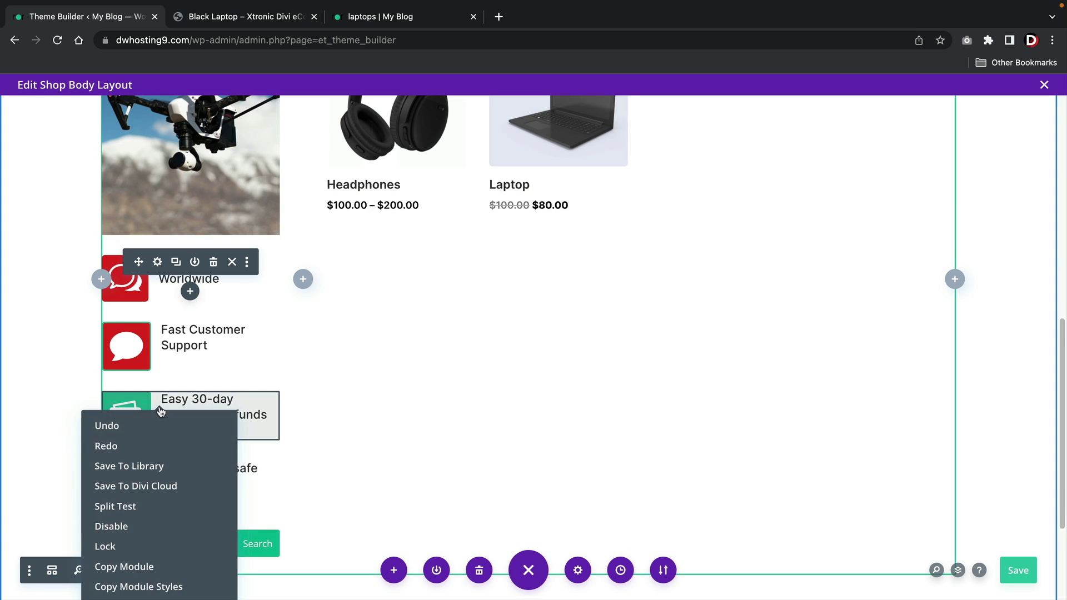
pyautogui.scroll(-1, 136, 575)
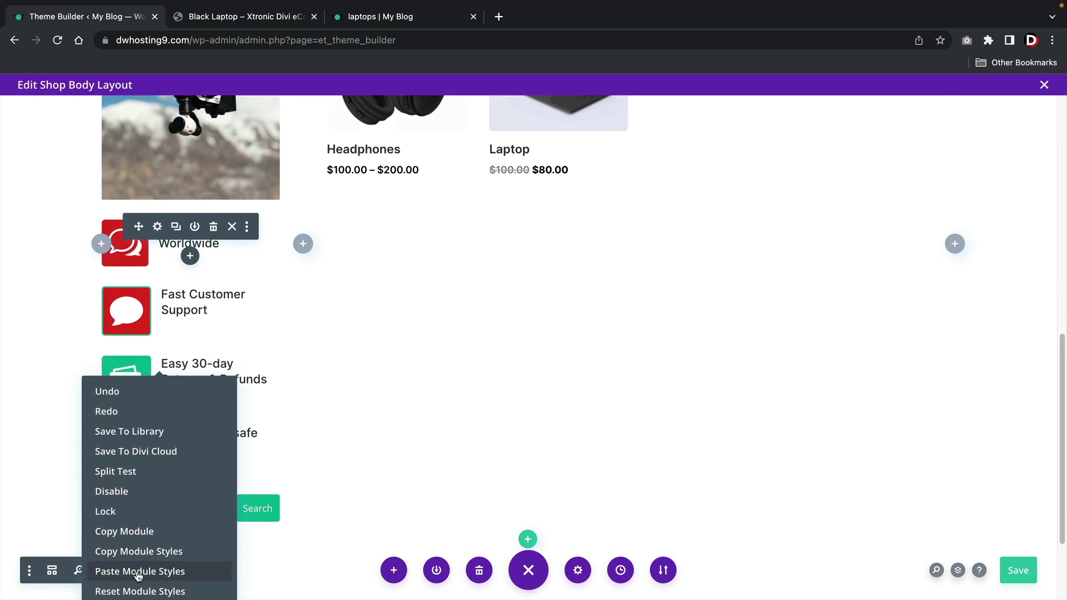
pyautogui.click(135, 574)
# - Copy the Fast Customer Support blurb's styles and paste them onto the Easy 30-day Returns & Refunds and Trusted and safe Site blurbs
pyautogui.rightClick(143, 299)
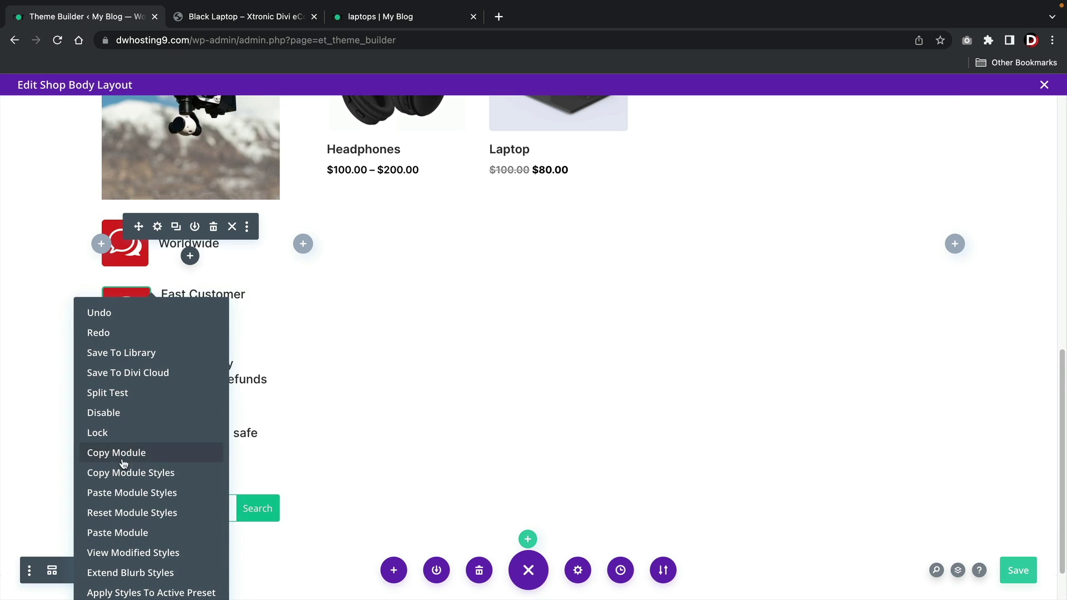
pyautogui.click(124, 479)
pyautogui.rightClick(156, 368)
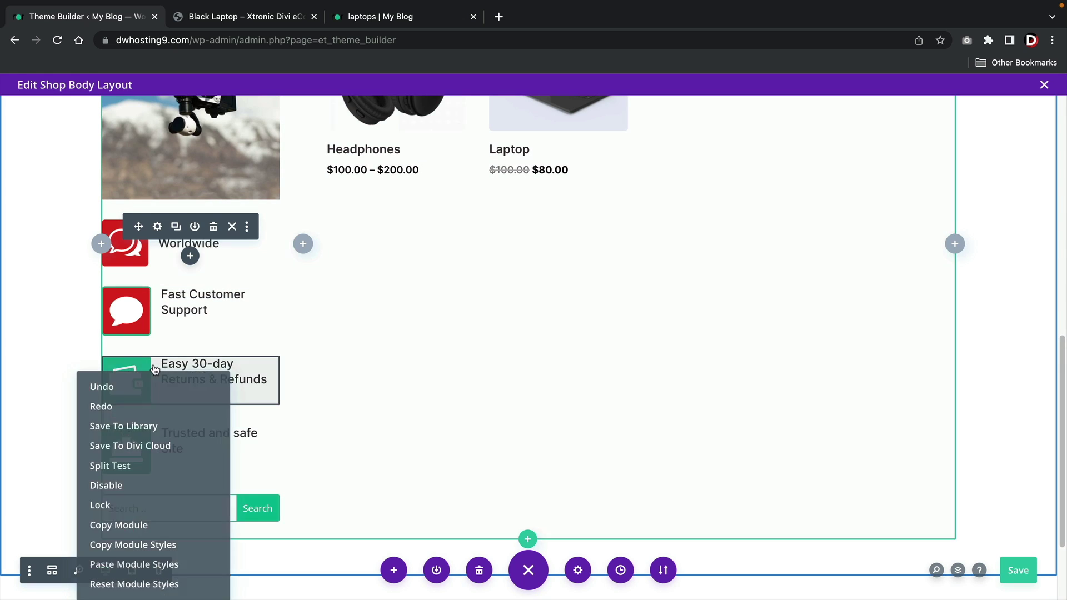
pyautogui.click(148, 571)
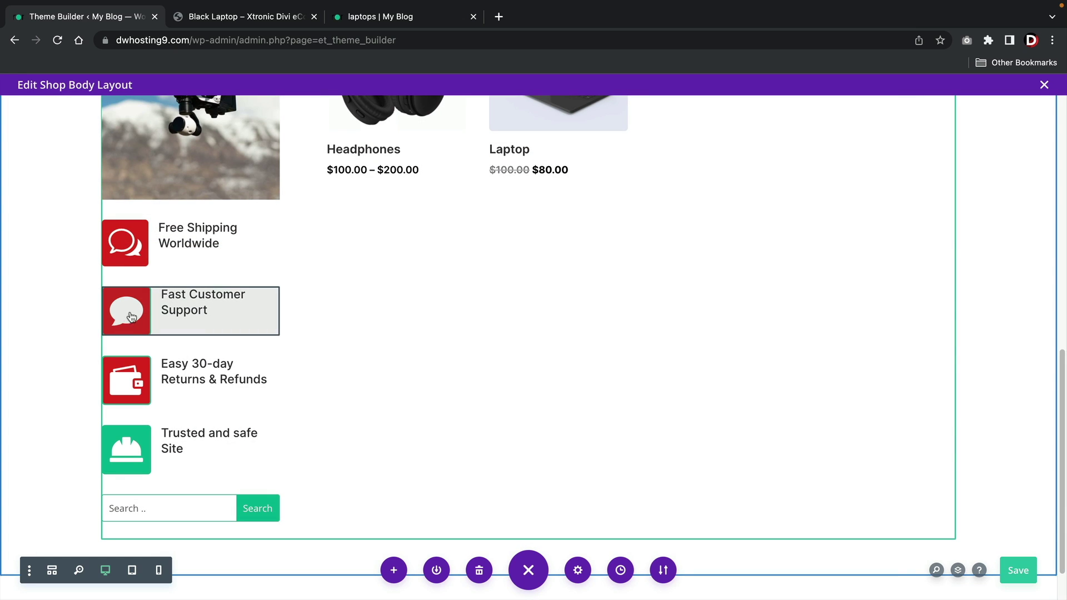
pyautogui.rightClick(135, 437)
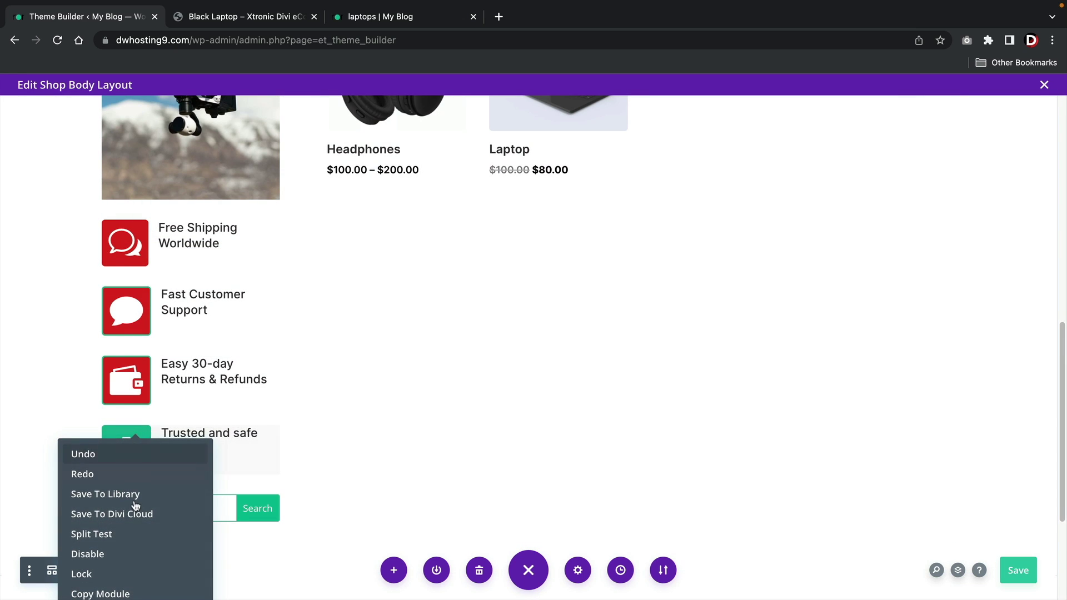
pyautogui.scroll(-2, 133, 511)
pyautogui.click(123, 538)
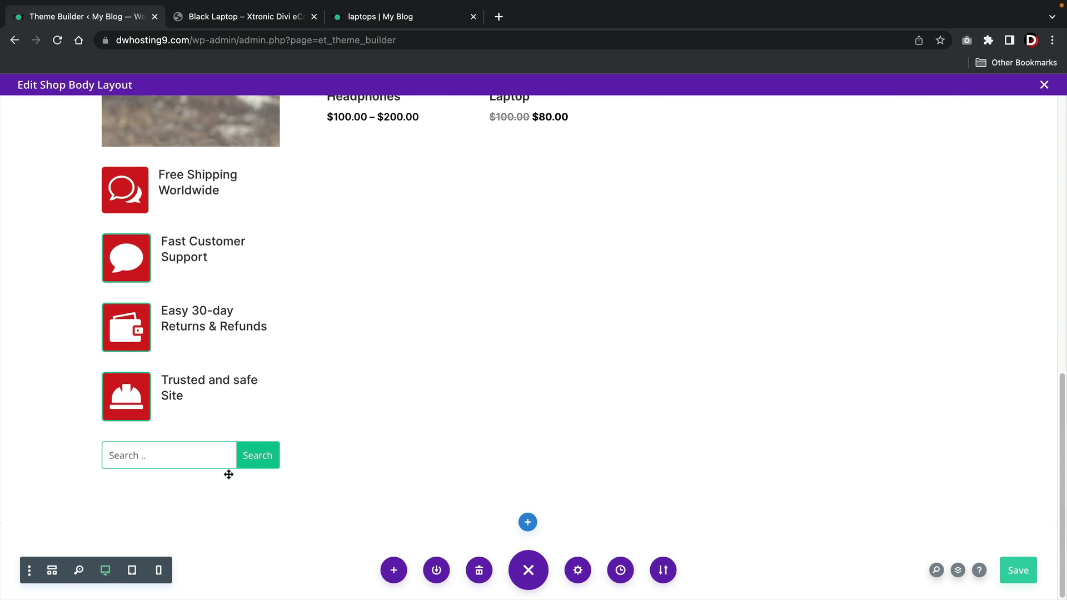
# - Set the Heading 2 text color of the sale banner's Smartphone text to red and apply the change
pyautogui.scroll(3, 398, 412)
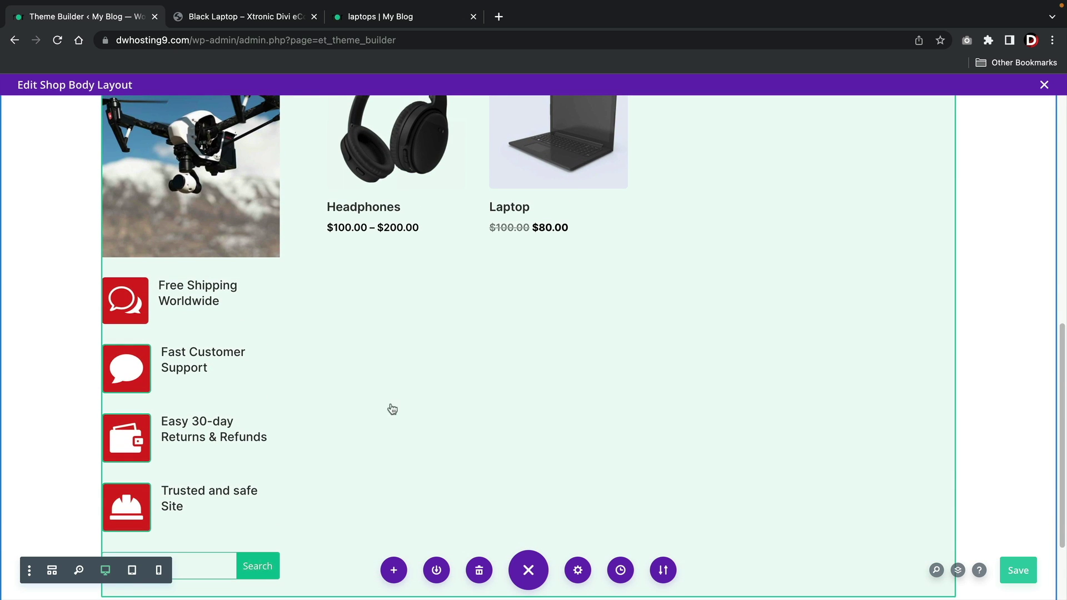
pyautogui.scroll(10, 224, 376)
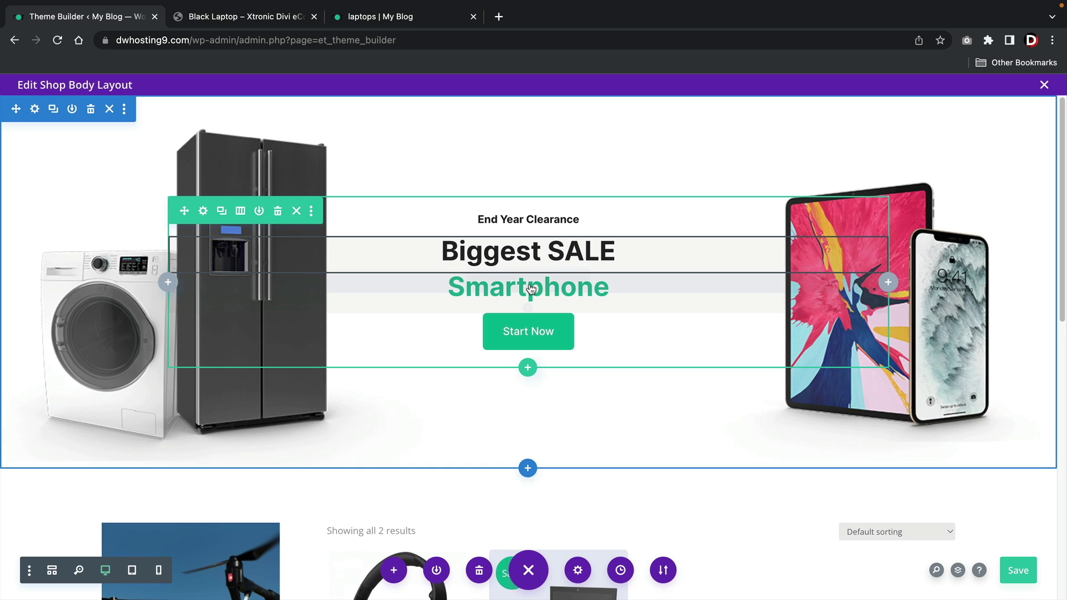
pyautogui.click(203, 210)
pyautogui.click(800, 482)
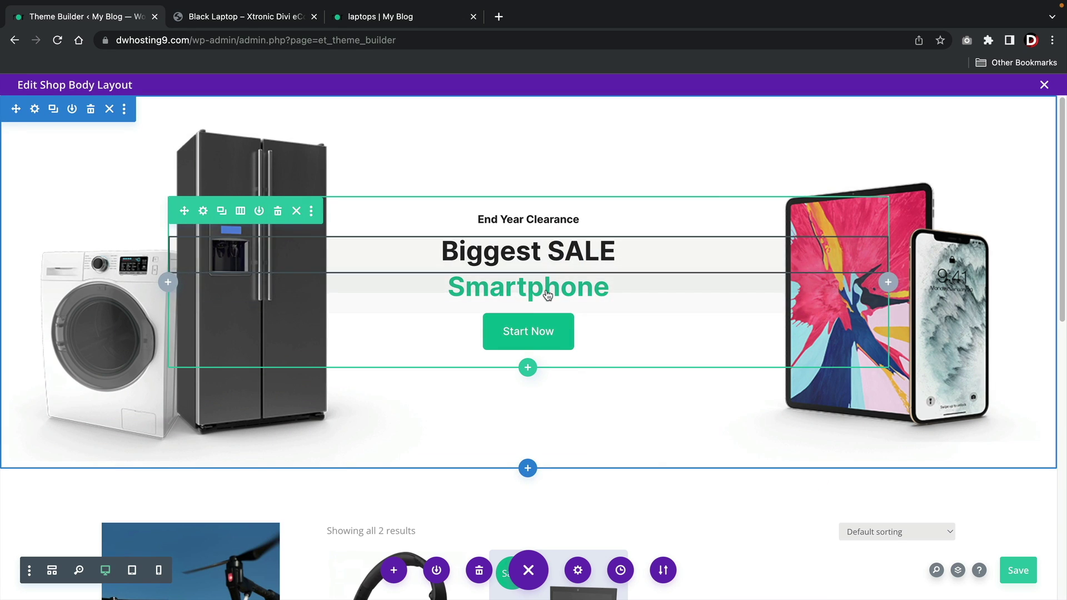
pyautogui.moveTo(547, 283)
pyautogui.click(495, 280)
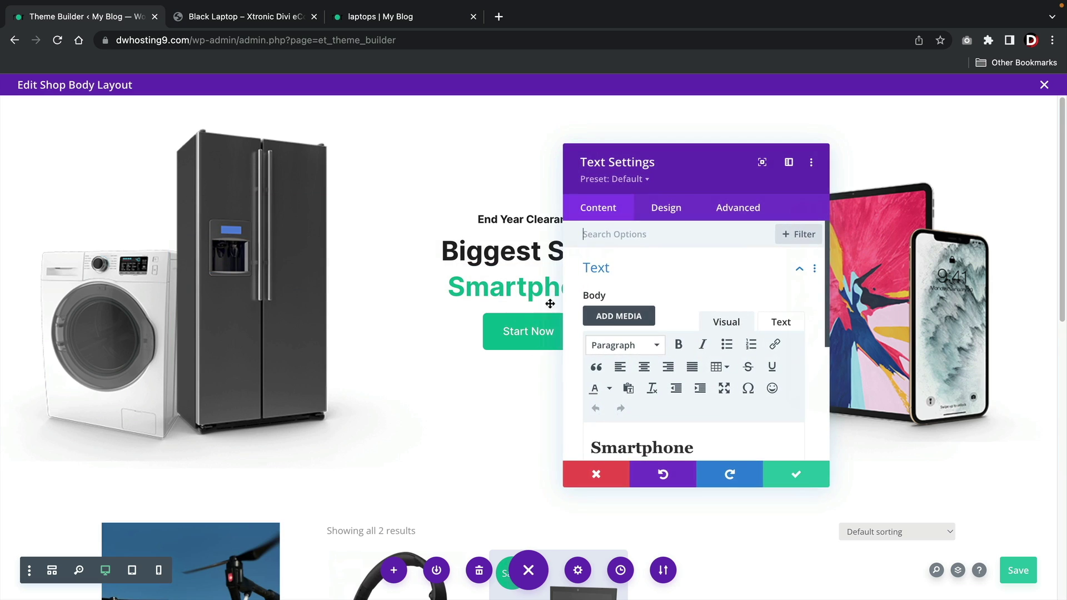
pyautogui.click(642, 429)
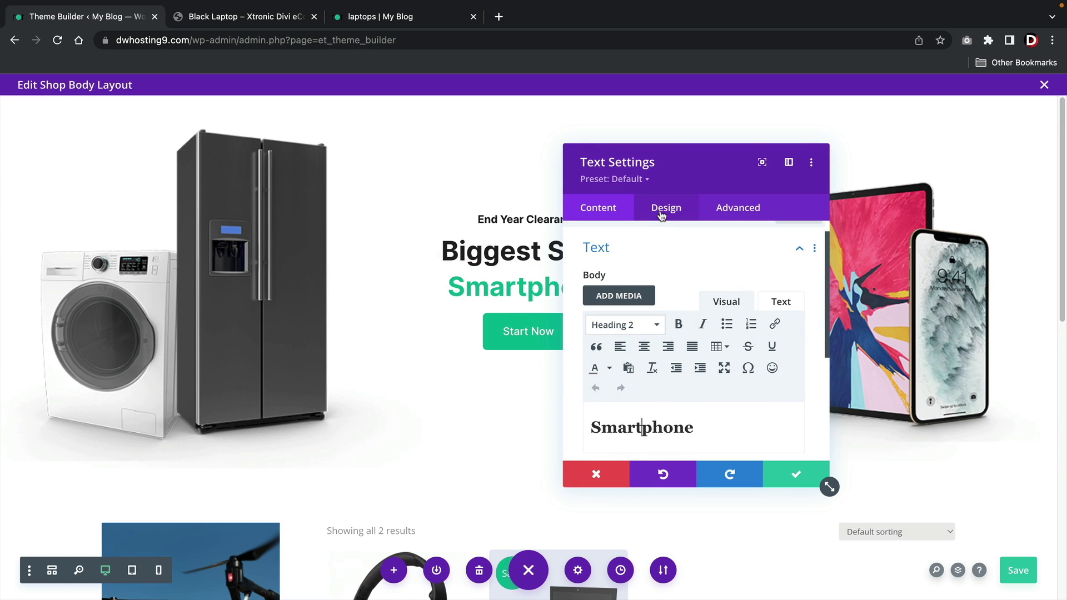
pyautogui.click(659, 217)
pyautogui.click(675, 309)
pyautogui.click(639, 275)
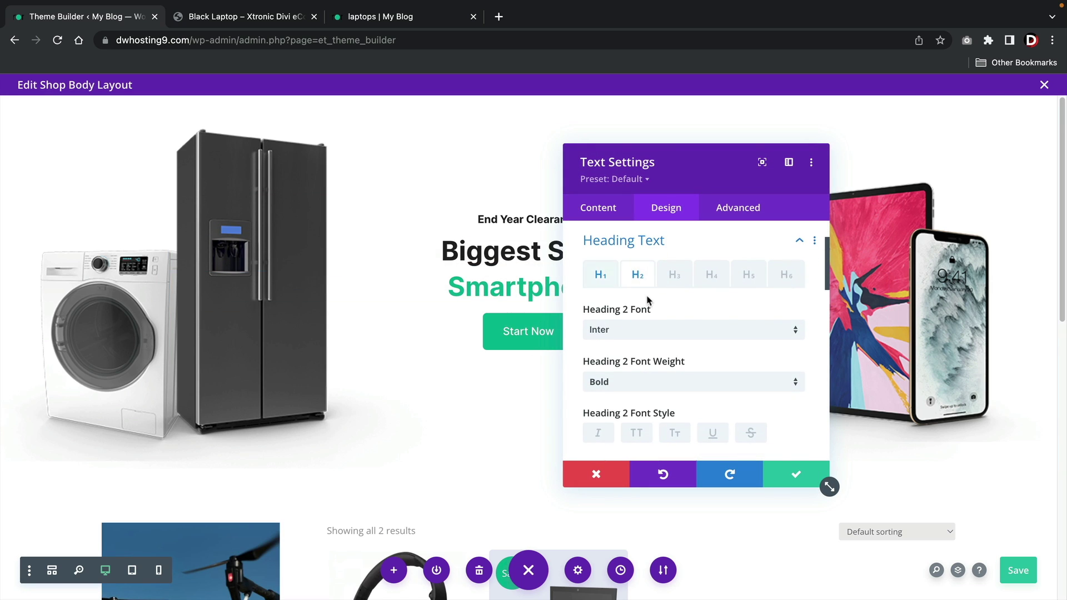
pyautogui.scroll(-4, 645, 311)
pyautogui.click(671, 329)
pyautogui.click(777, 477)
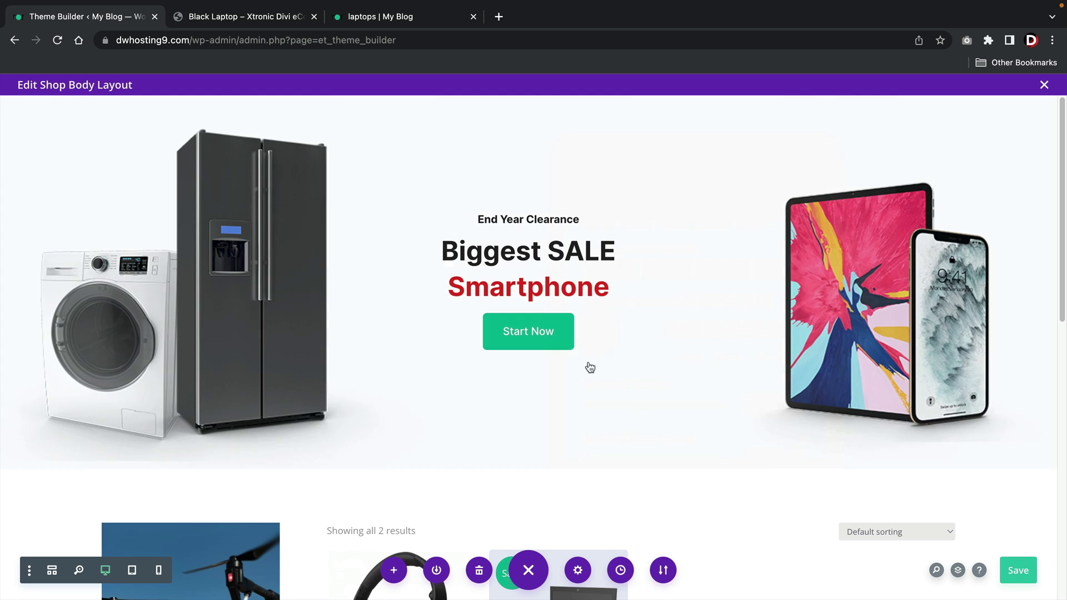
# - Give the sale banner's Start Now button white text and a red background
pyautogui.click(502, 323)
pyautogui.click(660, 213)
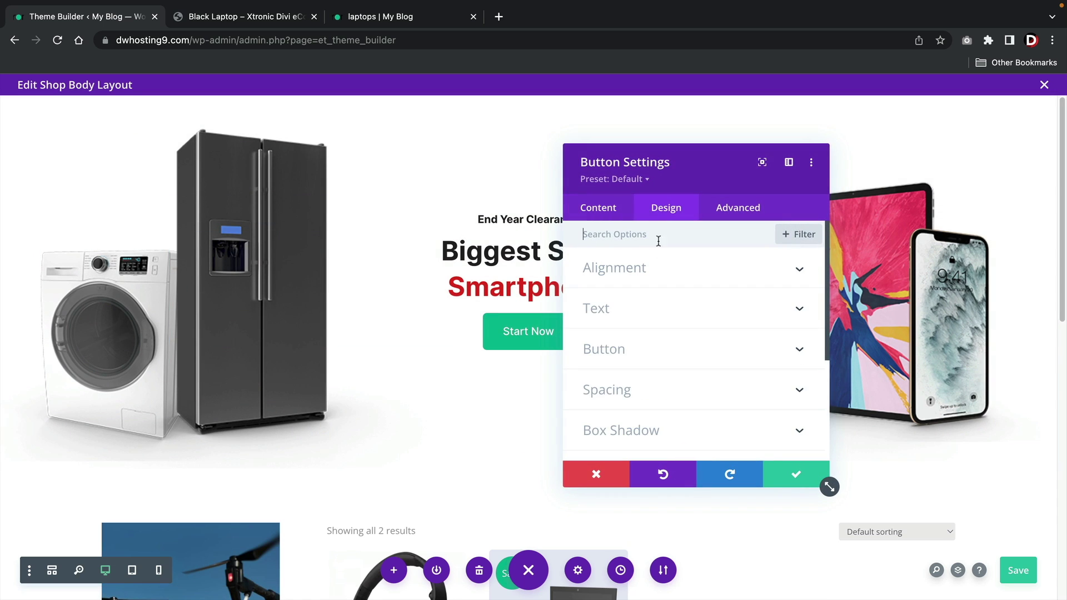
pyautogui.click(660, 348)
pyautogui.click(671, 414)
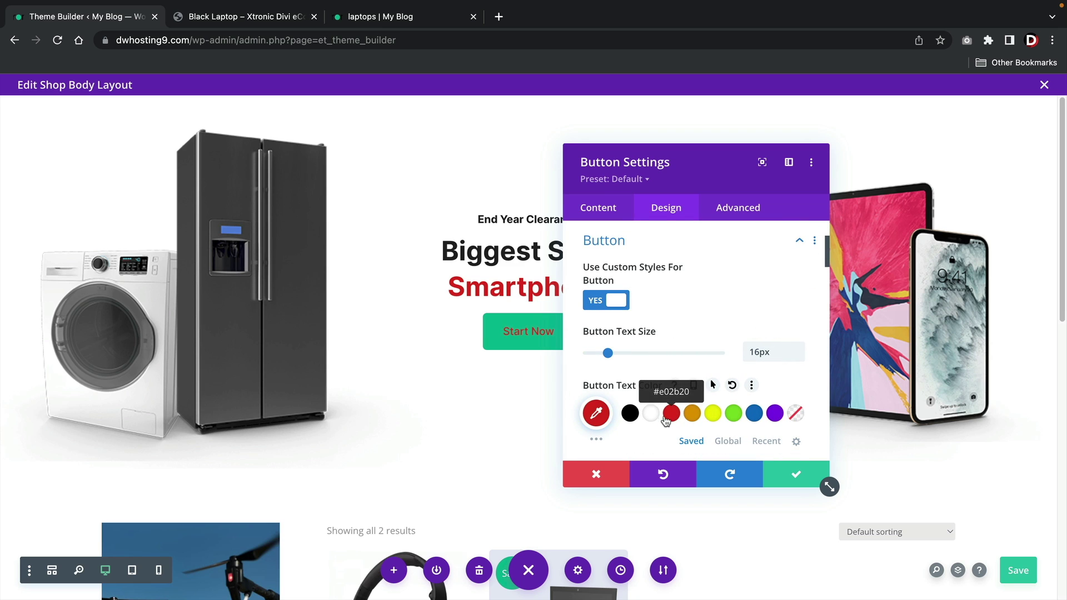
pyautogui.click(650, 414)
pyautogui.scroll(-4, 667, 411)
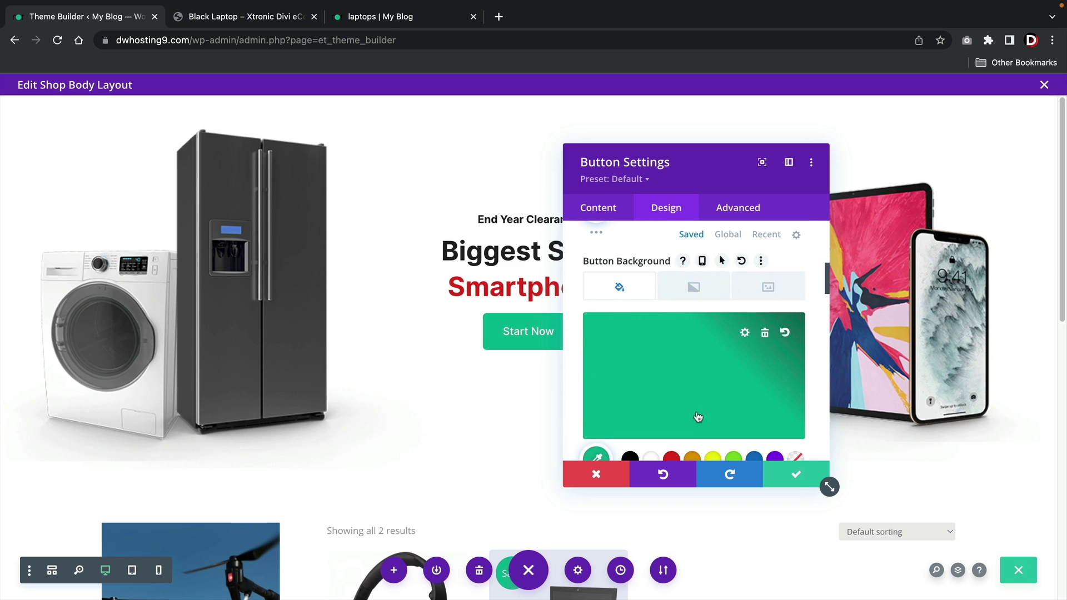
pyautogui.click(671, 457)
pyautogui.click(789, 162)
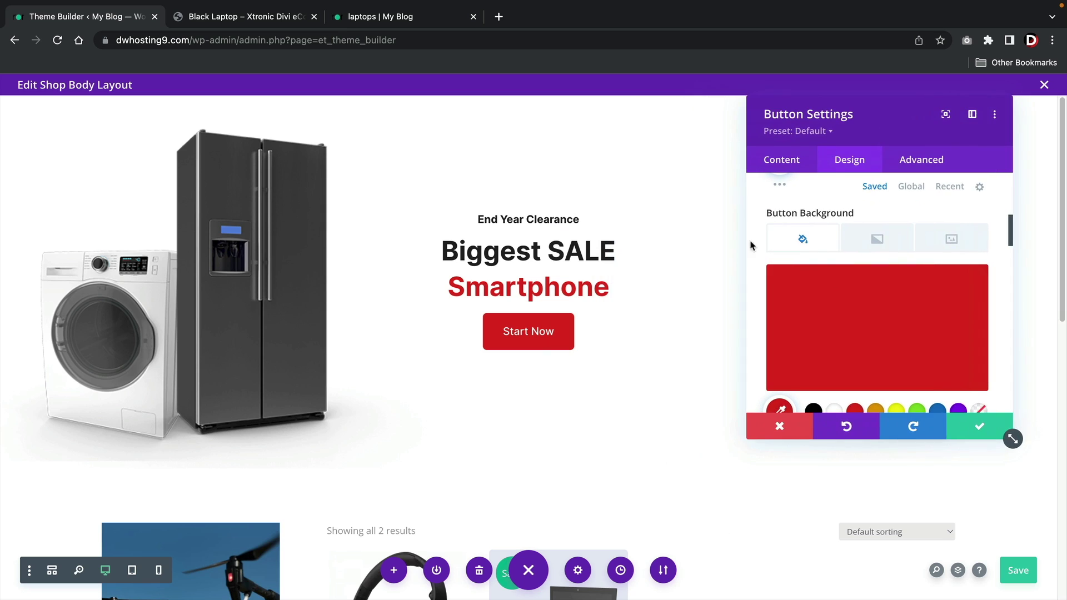
pyautogui.press('Escape')
# - Set the Woo Products module's sale badge color to red #e02b20 and apply the change
pyautogui.scroll(-5, 502, 376)
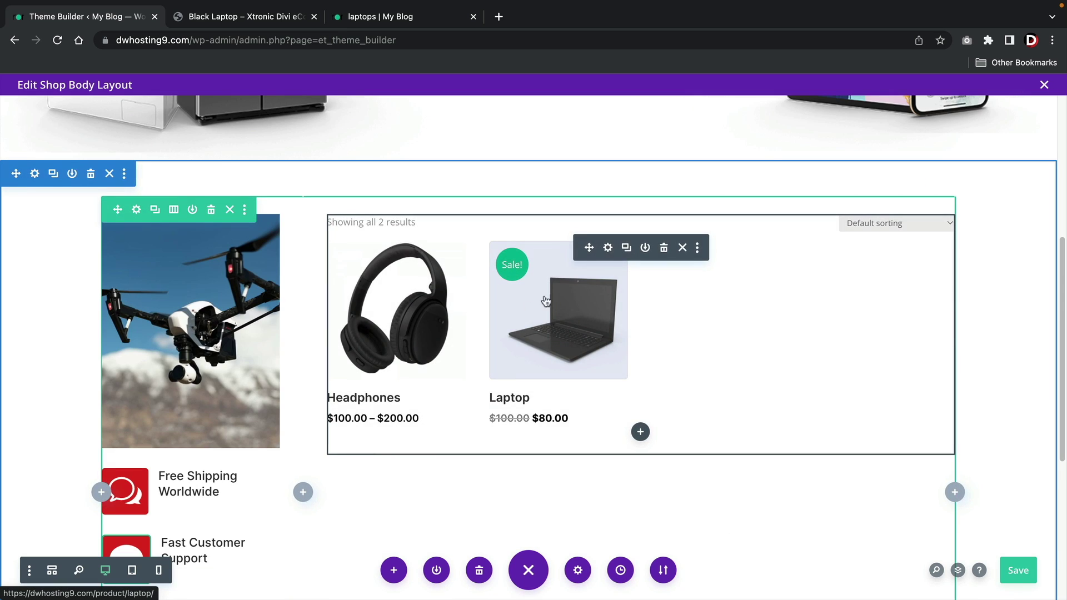
pyautogui.click(608, 250)
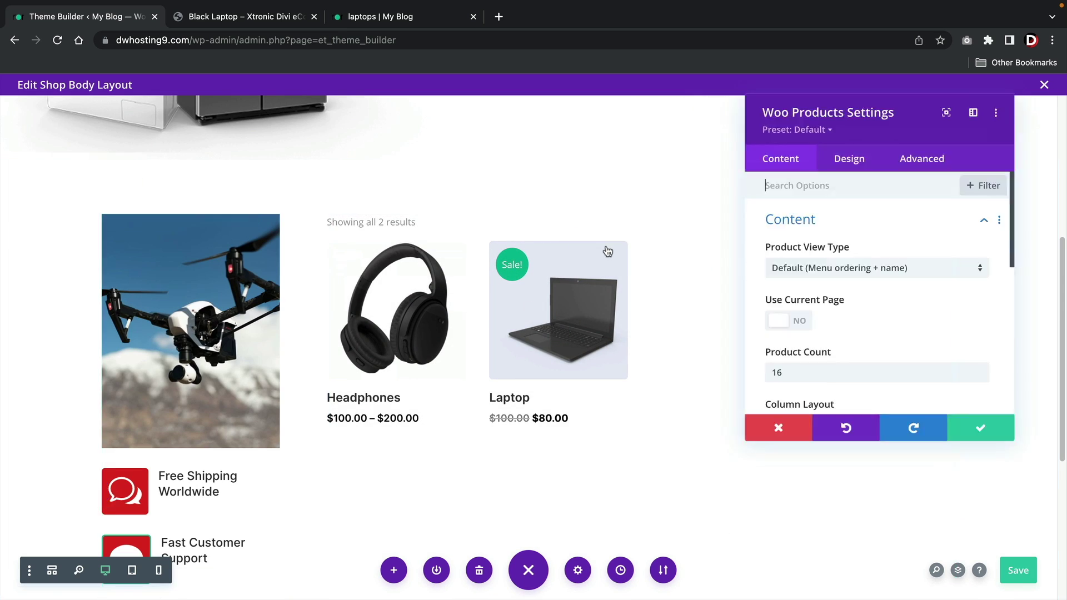
pyautogui.click(844, 164)
pyautogui.click(828, 341)
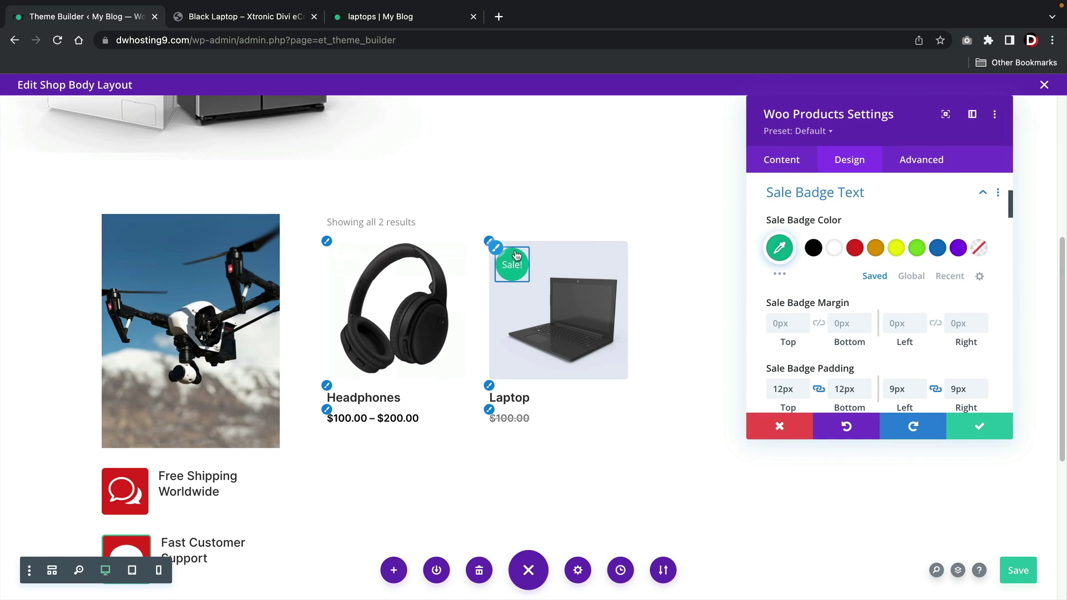
pyautogui.click(855, 248)
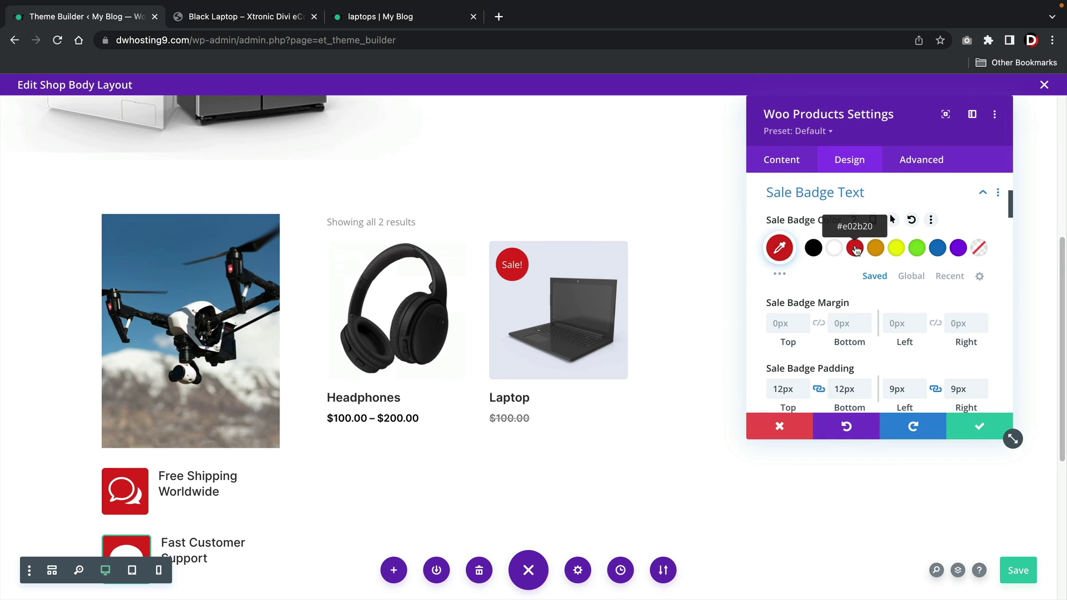
pyautogui.click(958, 427)
# - Delete the Search module below the sidebar blurbs
pyautogui.scroll(4, 716, 402)
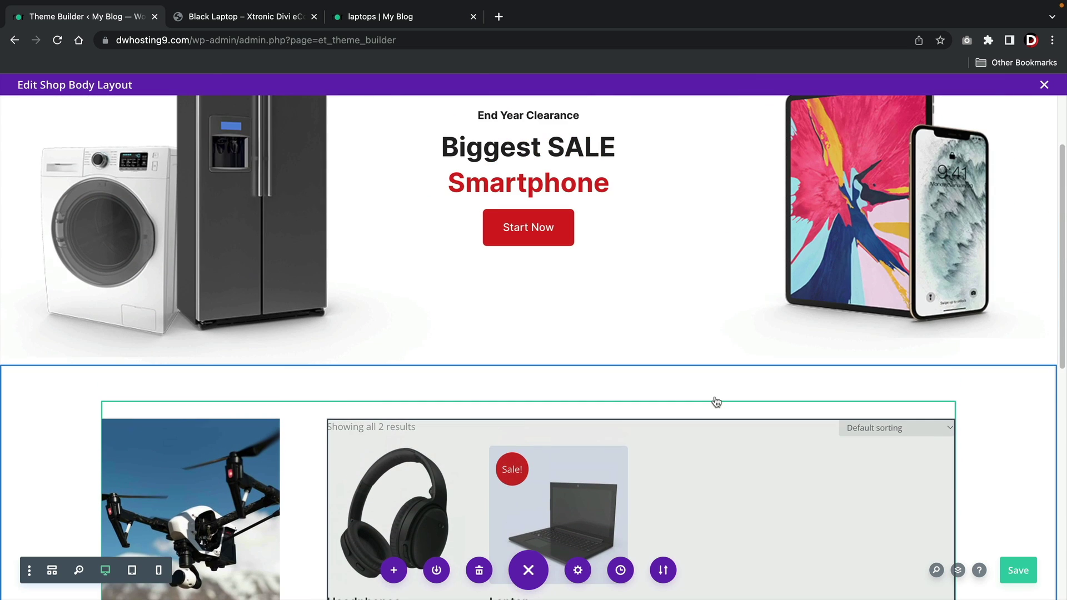
pyautogui.scroll(-8, 716, 401)
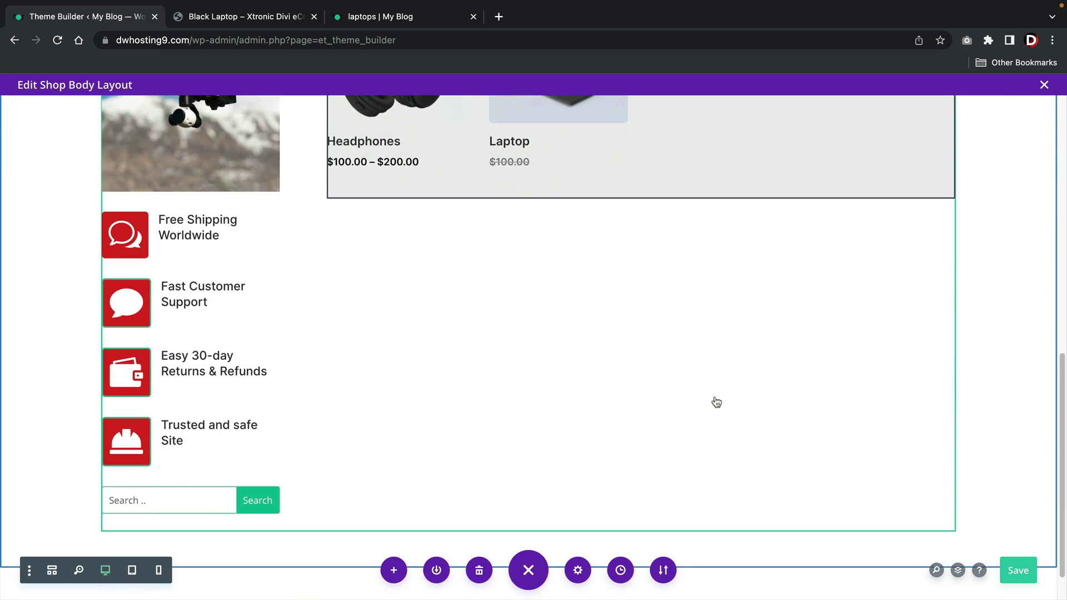
pyautogui.scroll(-1, 716, 402)
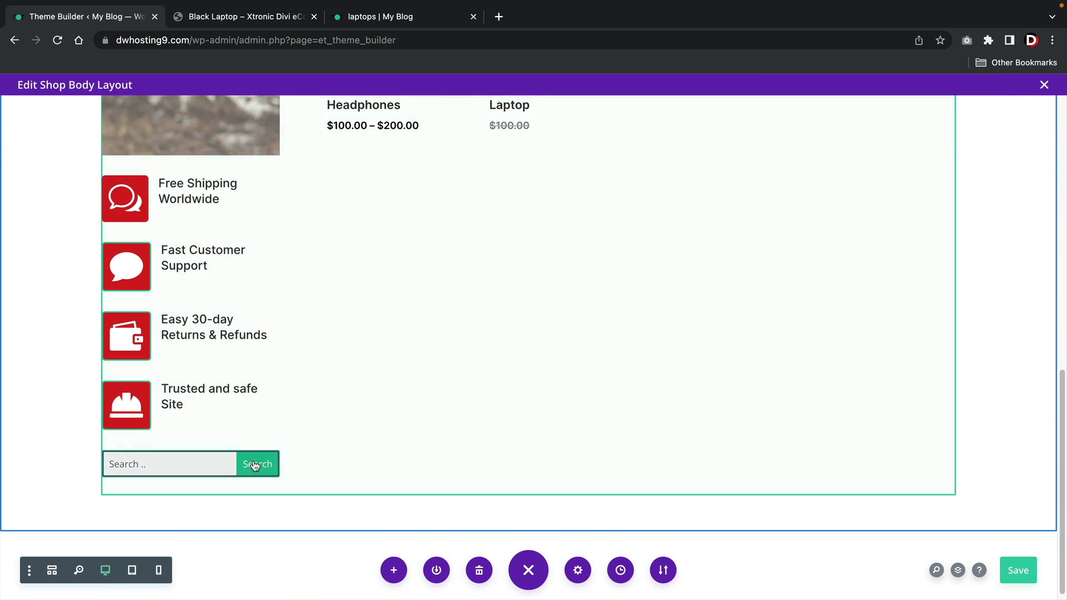
pyautogui.rightClick(255, 466)
pyautogui.click(143, 461)
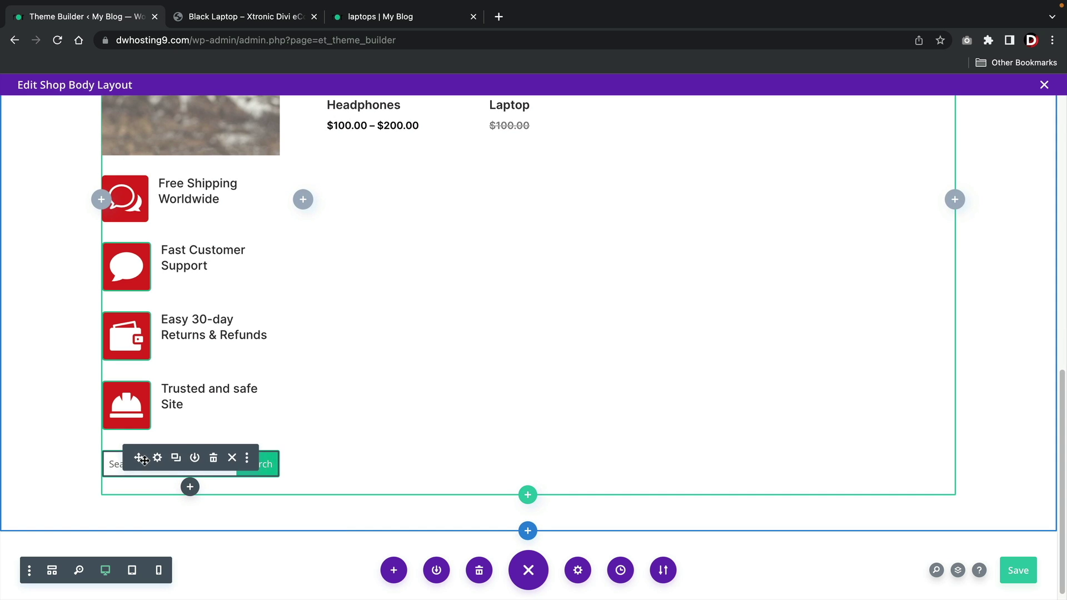
pyautogui.click(213, 457)
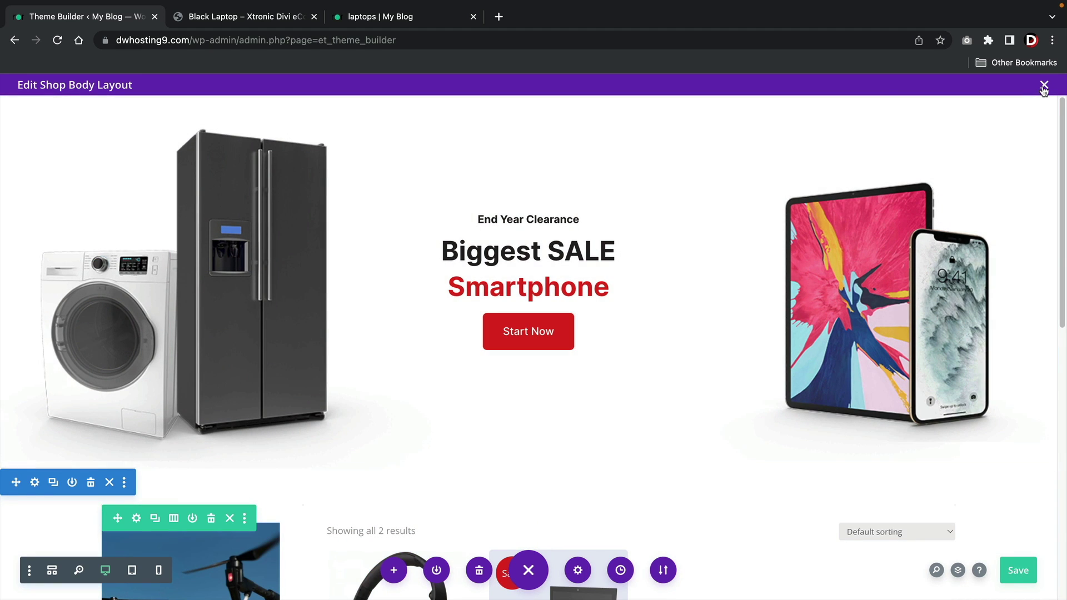
# - Close the Shop body layout and save the Theme Builder changes
pyautogui.click(1044, 86)
pyautogui.click(225, 133)
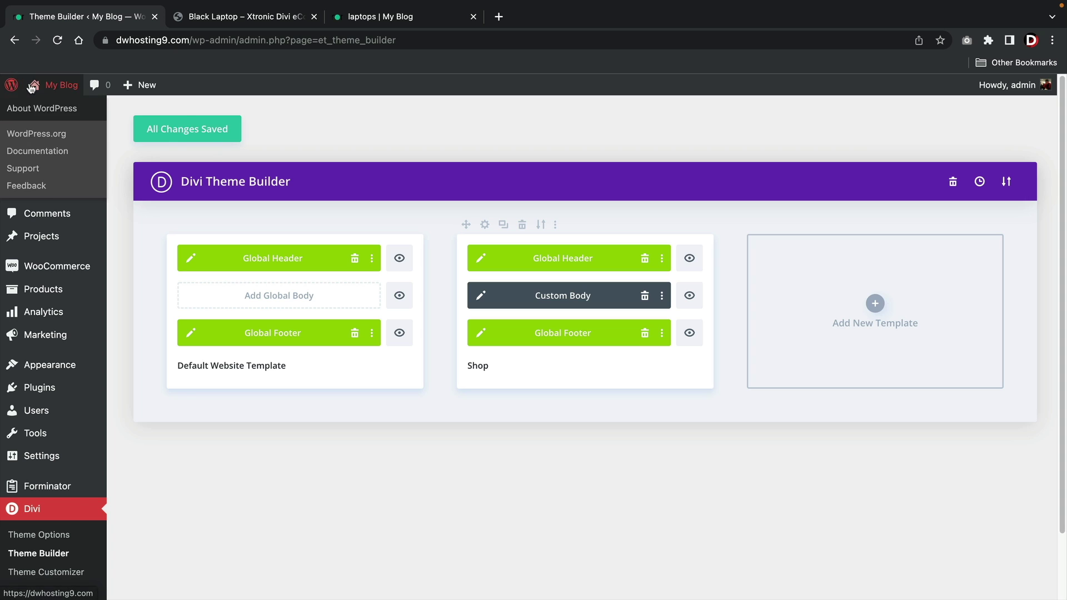
# - Visit the live site and look over its home page
pyautogui.moveTo(33, 90)
pyautogui.click(39, 110)
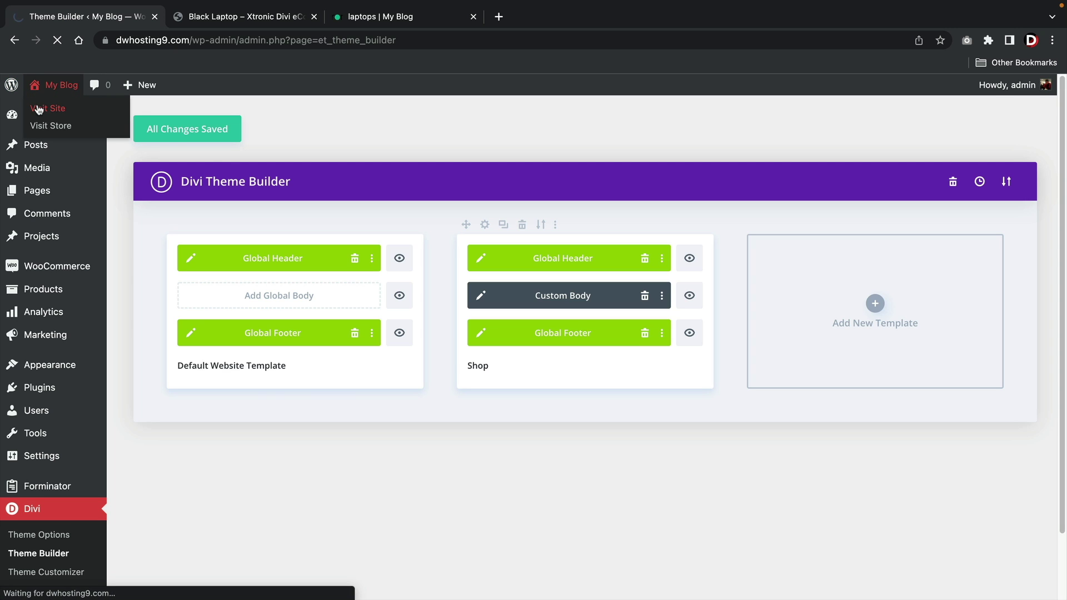
pyautogui.scroll(-4, 107, 244)
pyautogui.scroll(2, 107, 245)
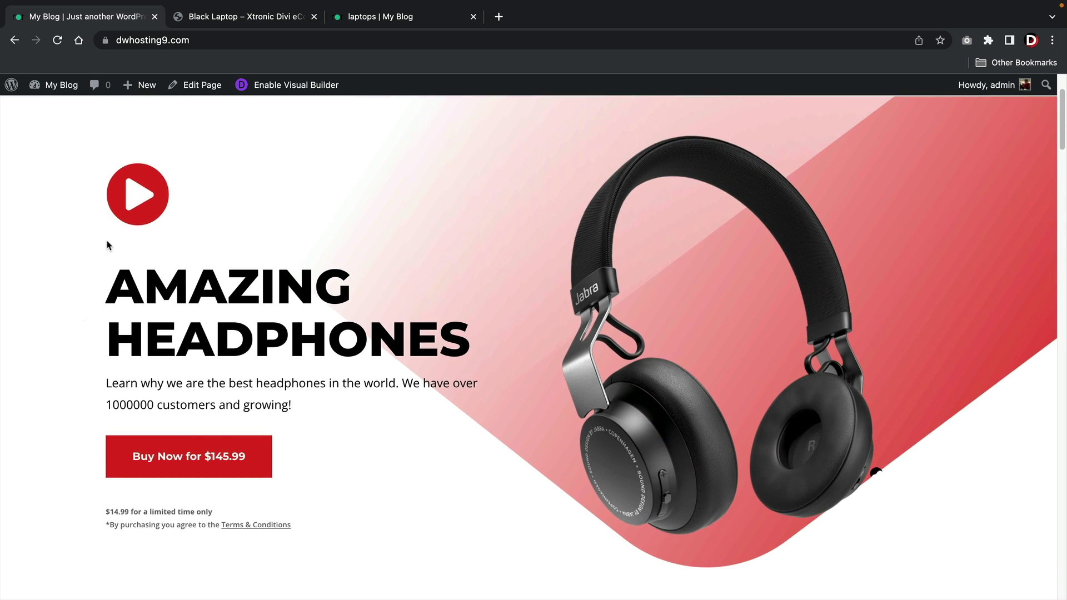
# - Open the live Shop page and look over its banner, product grid, sidebar blurbs and footer
pyautogui.scroll(2, 107, 244)
pyautogui.click(331, 186)
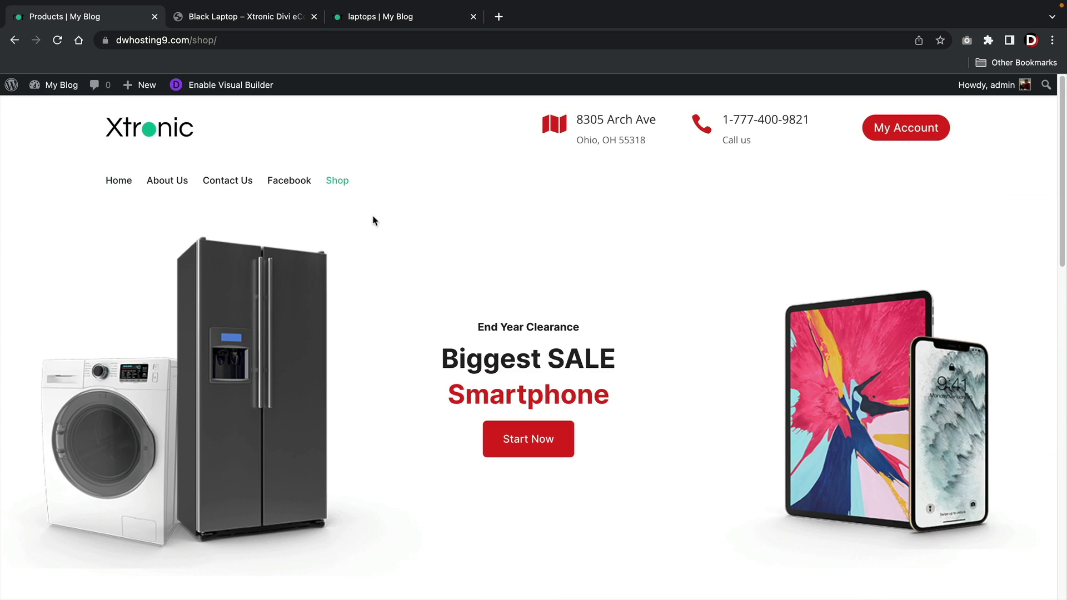
pyautogui.scroll(-6, 374, 220)
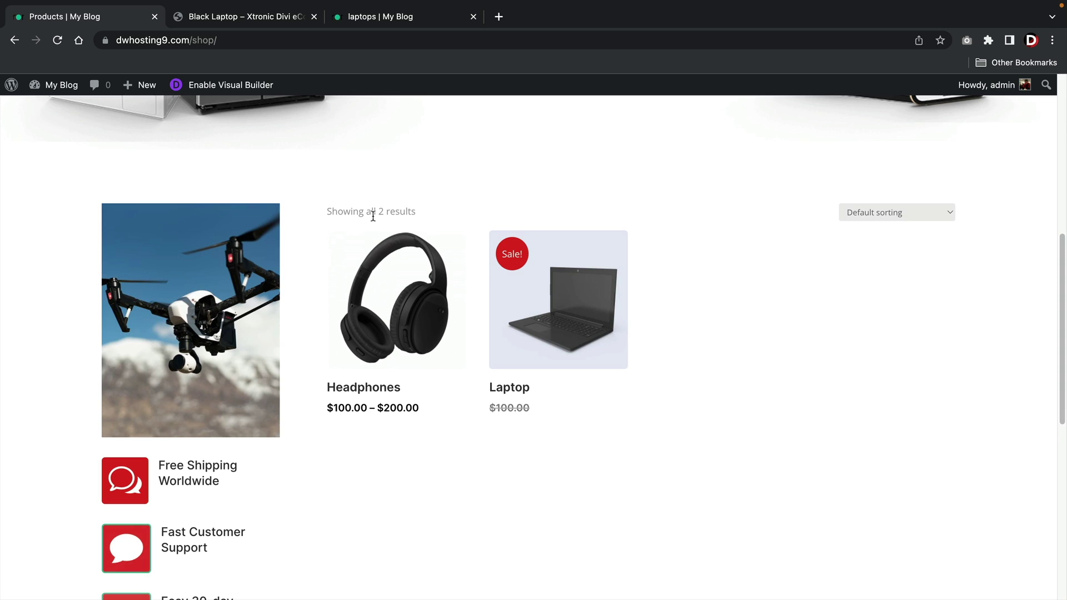
pyautogui.scroll(-2, 739, 336)
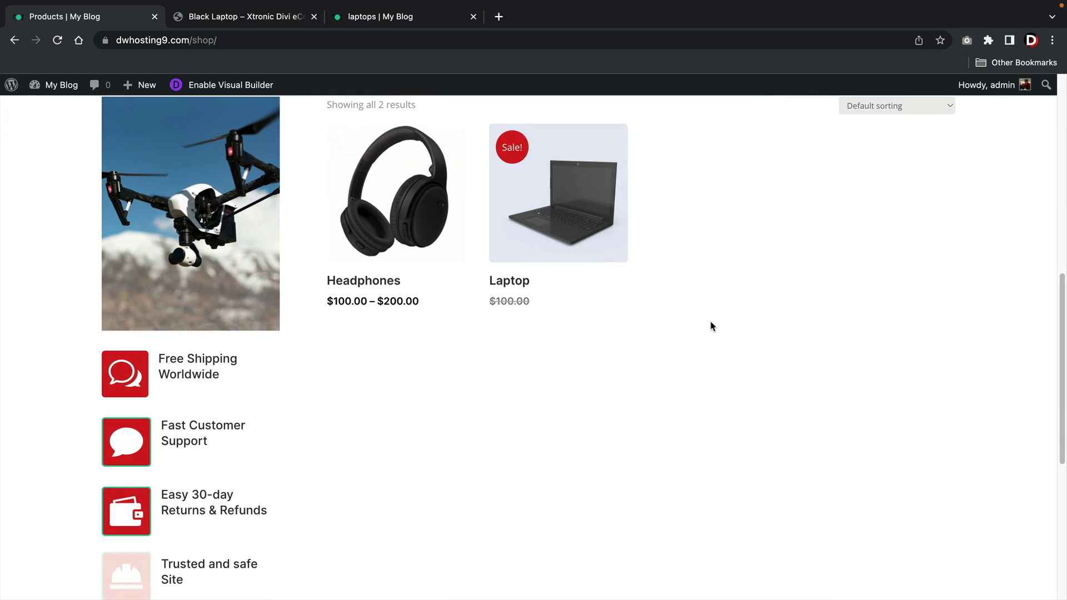
pyautogui.scroll(-4, 556, 302)
pyautogui.scroll(-3, 556, 303)
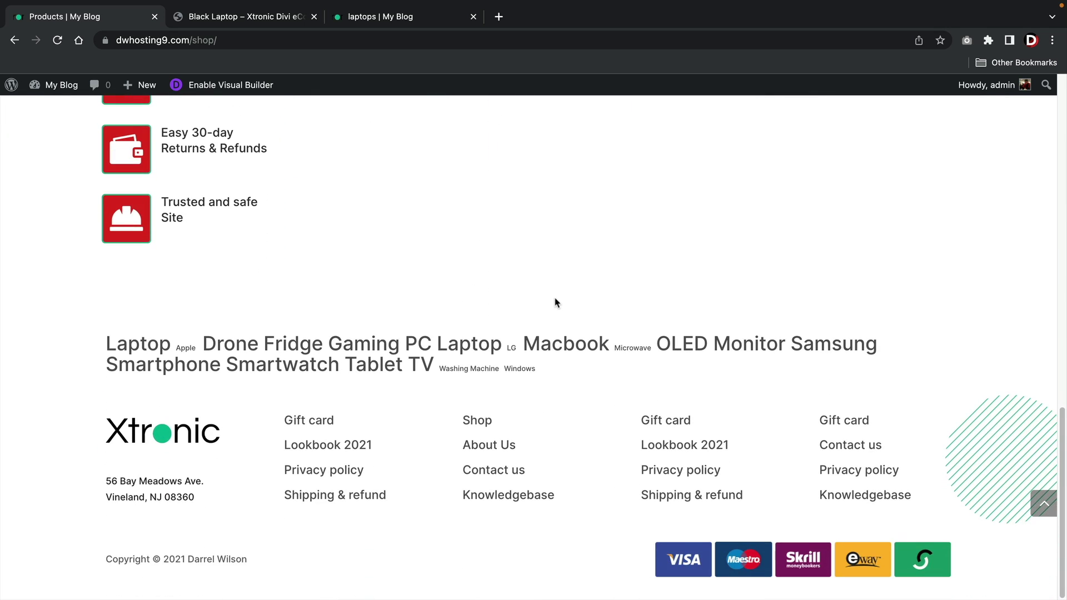
# - Open the Laptop product from the live Shop page and look over its product page
pyautogui.scroll(10, 555, 303)
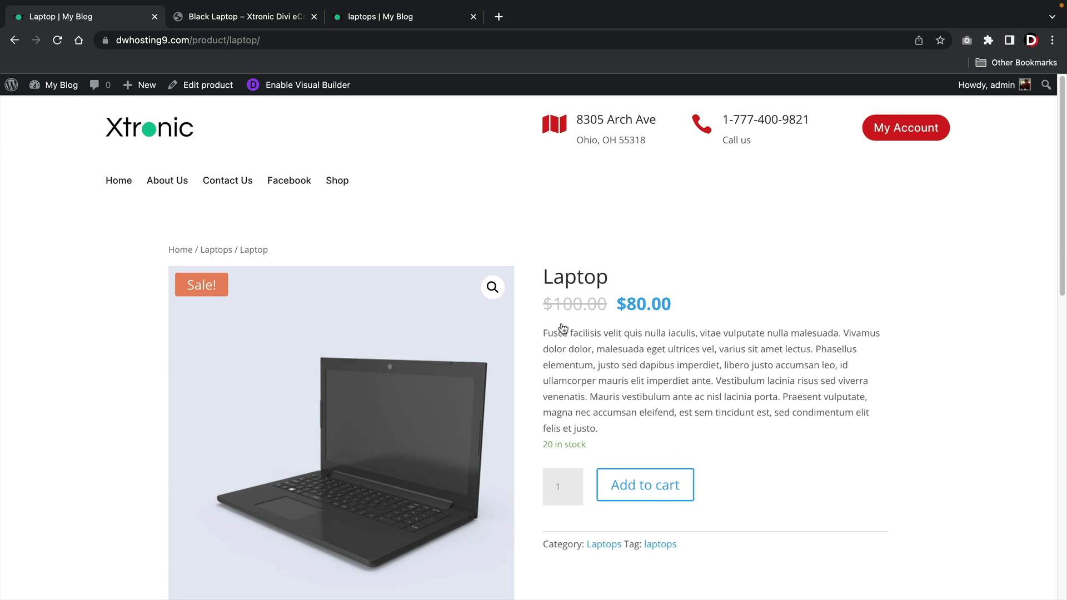
pyautogui.scroll(-3, 522, 382)
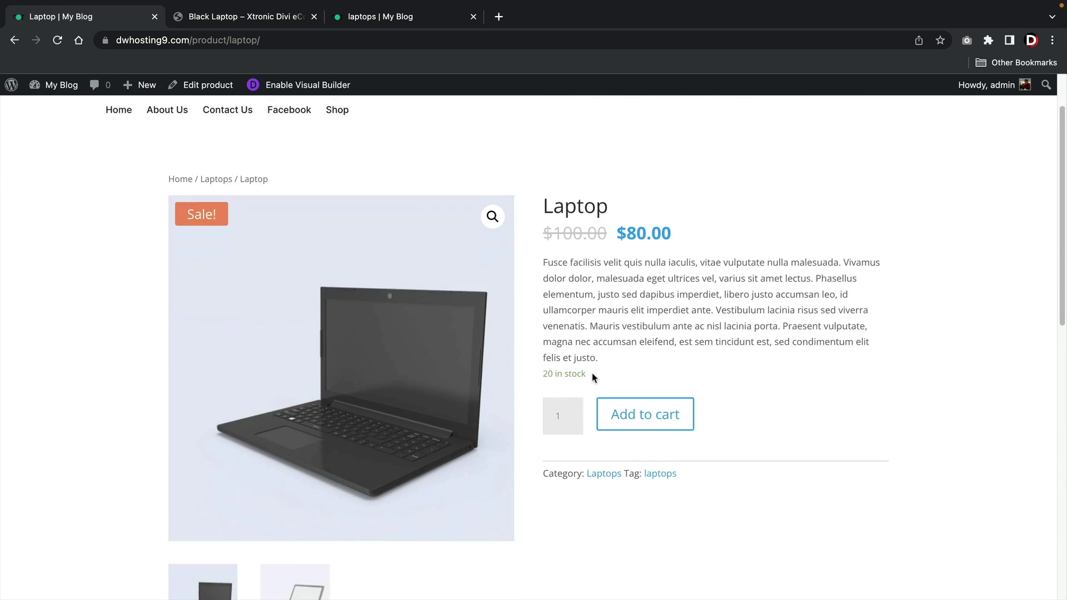
pyautogui.scroll(3, 592, 374)
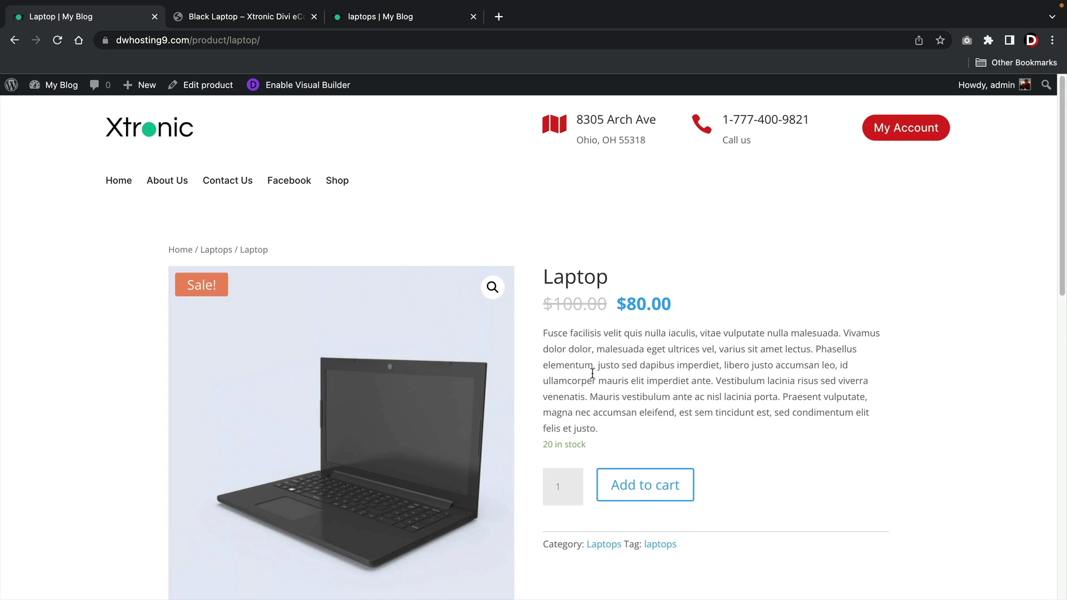
# - Return to the Divi Theme Builder in the site's admin area and create a new template assigned to All Products
pyautogui.moveTo(39, 84)
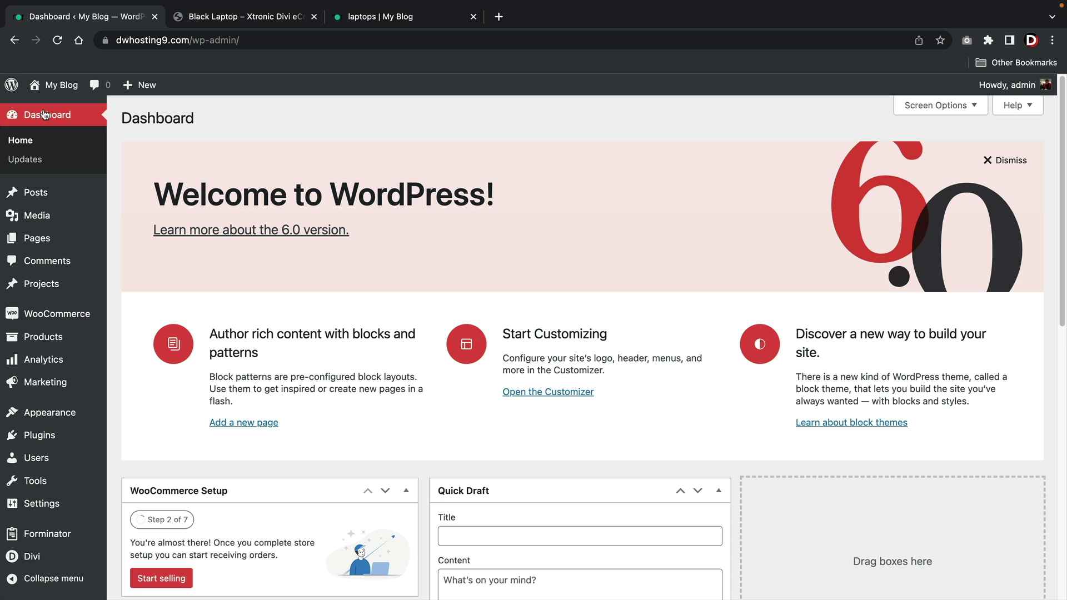
pyautogui.moveTo(33, 555)
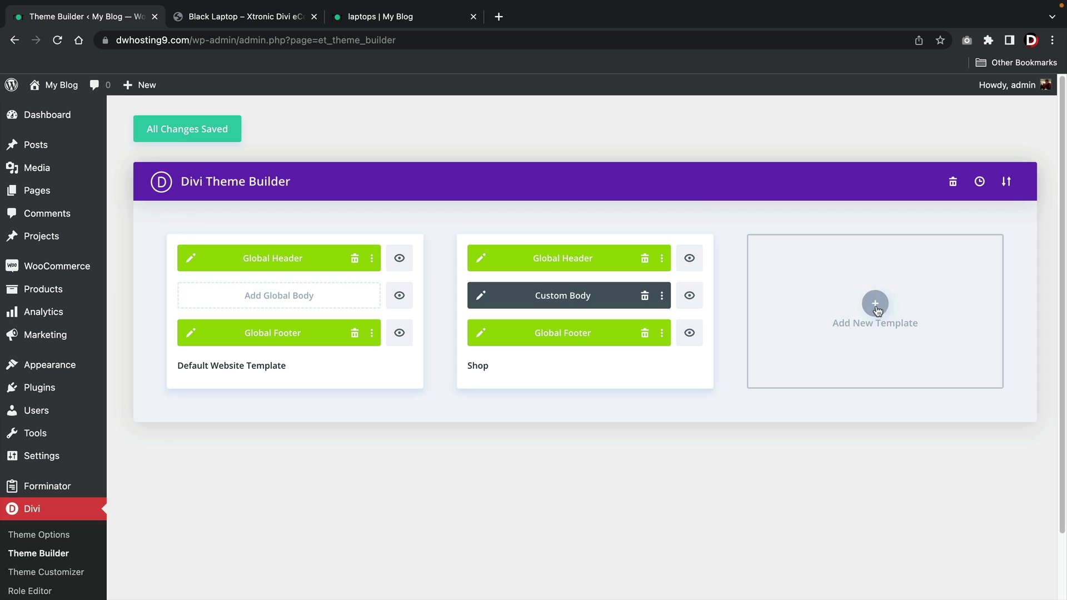
pyautogui.click(876, 306)
pyautogui.scroll(-8, 877, 310)
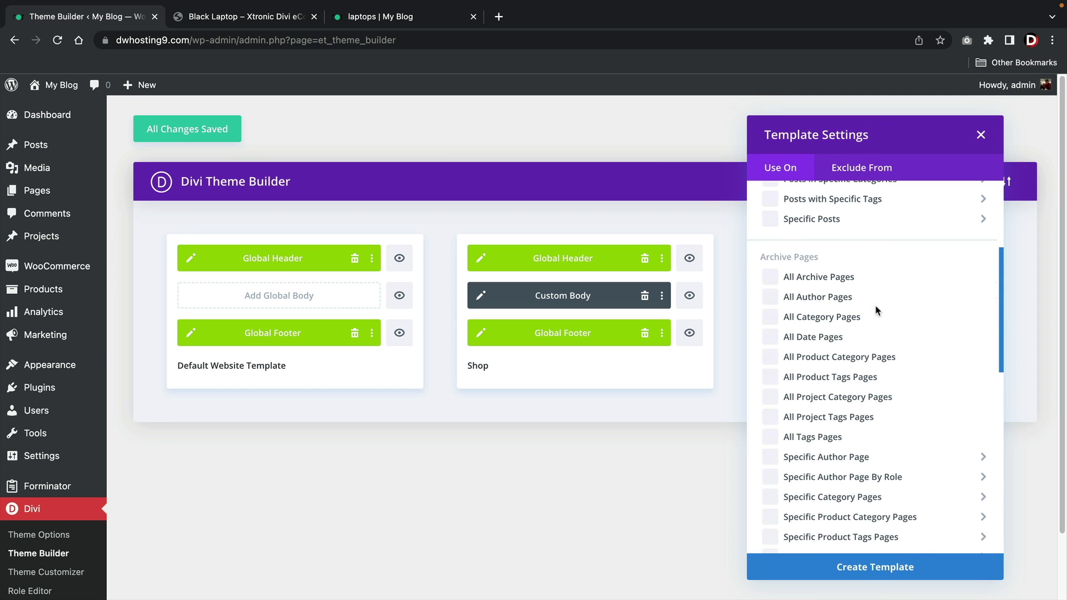
pyautogui.moveTo(876, 310)
pyautogui.scroll(-2, 876, 311)
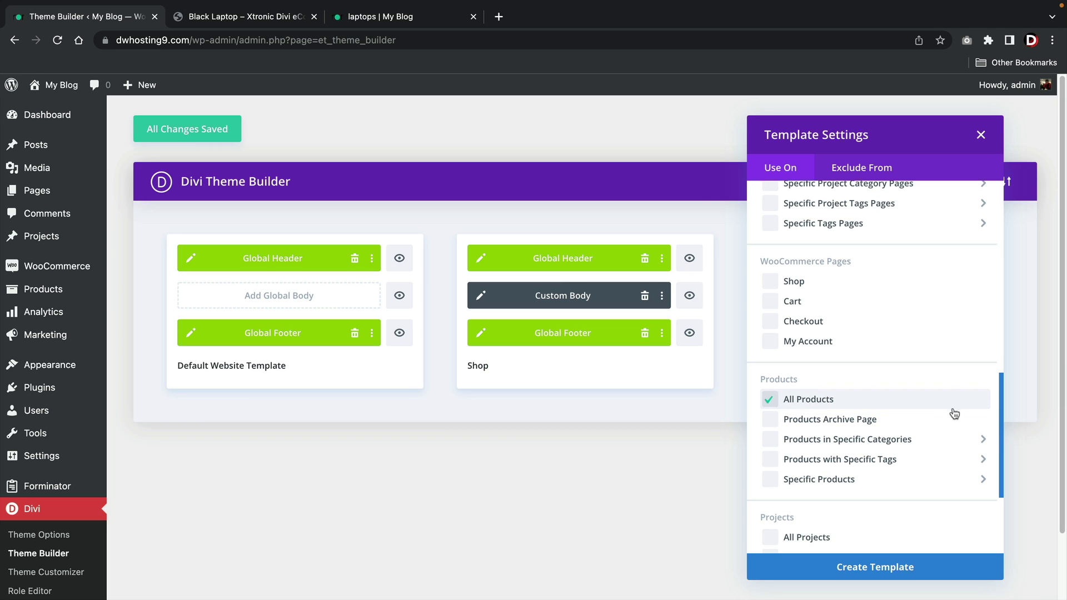
pyautogui.click(892, 567)
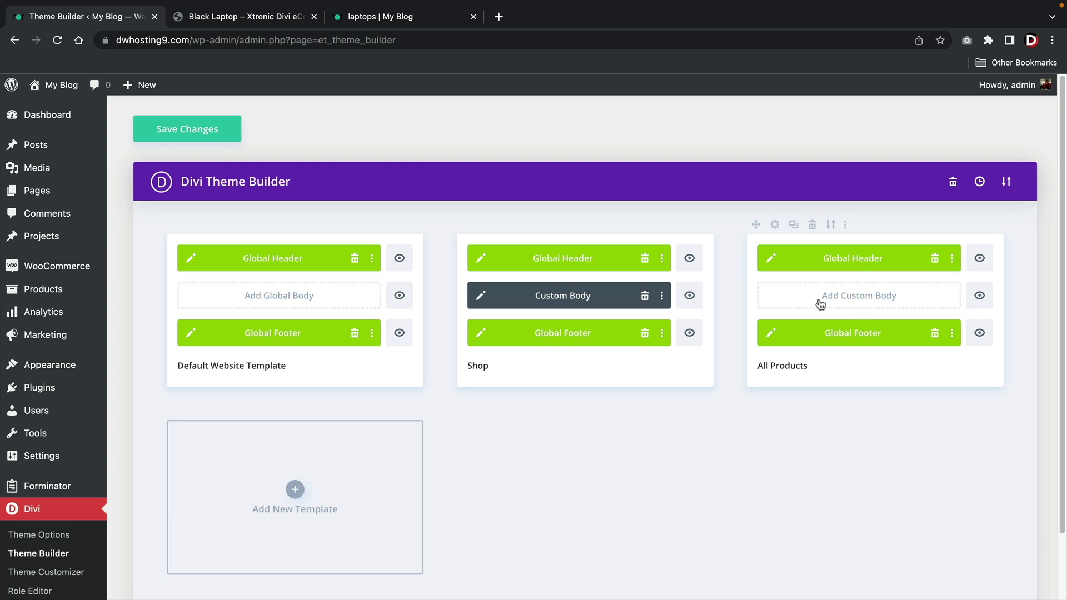
# - Start a custom body for the All Products template and import the layout file Product Page 1.json, replacing existing content
pyautogui.click(851, 302)
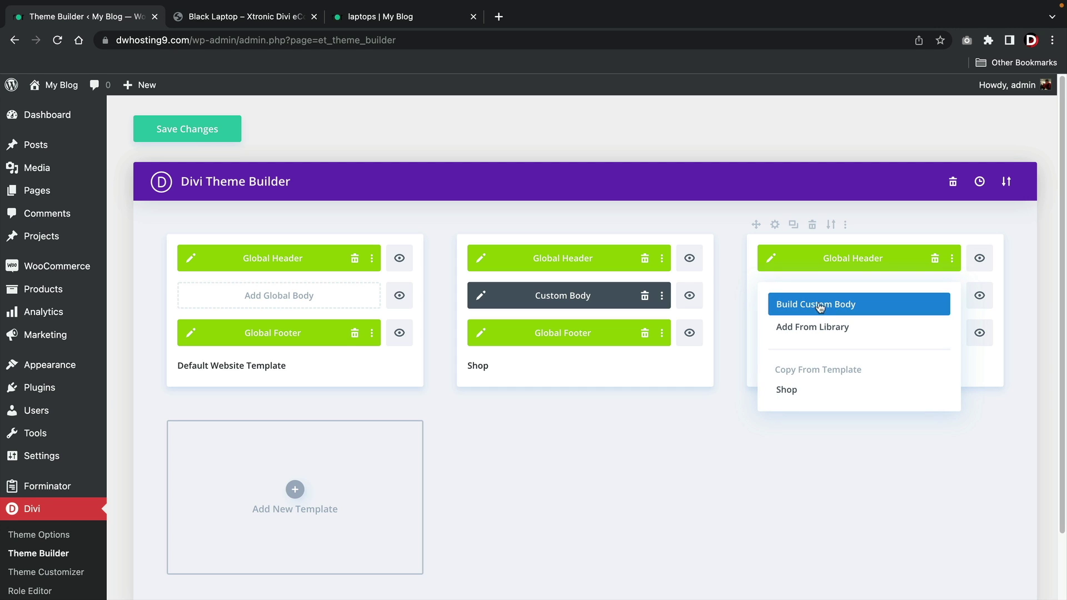
pyautogui.click(798, 306)
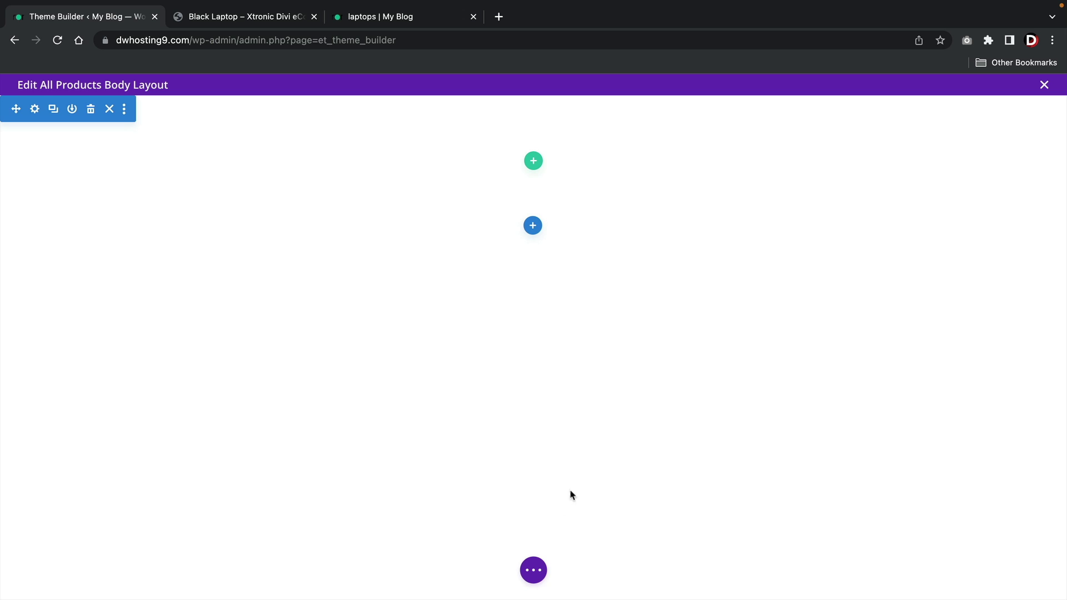
pyautogui.click(533, 572)
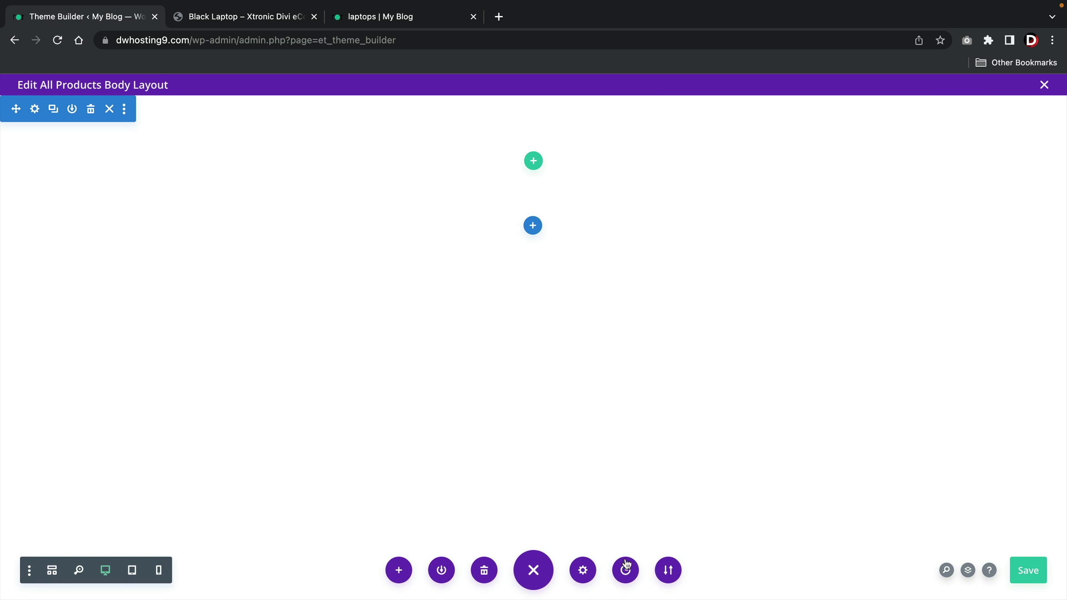
pyautogui.click(667, 573)
pyautogui.click(639, 327)
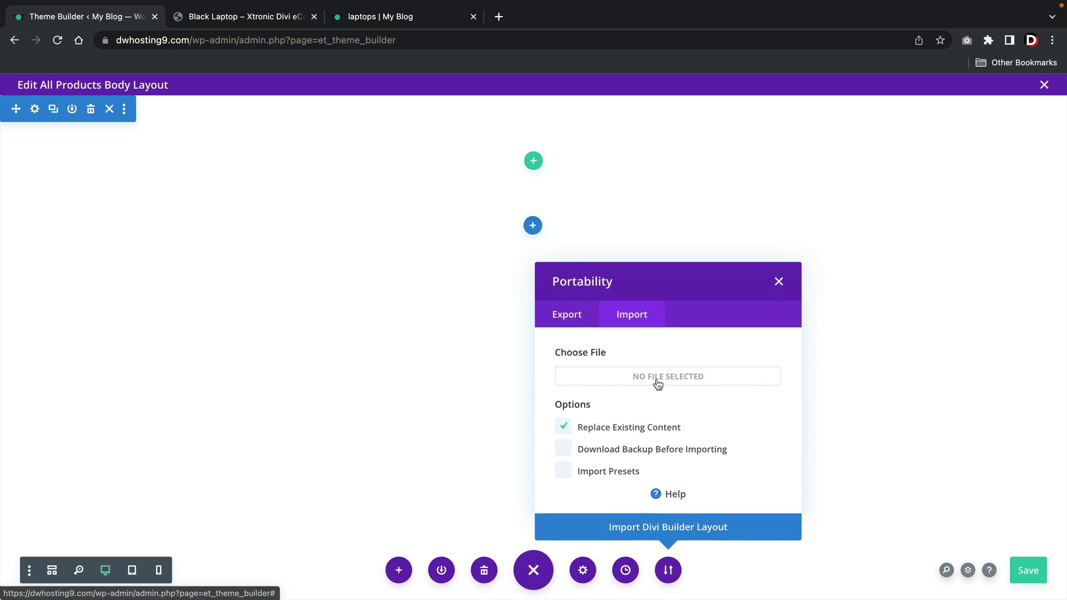
pyautogui.click(660, 377)
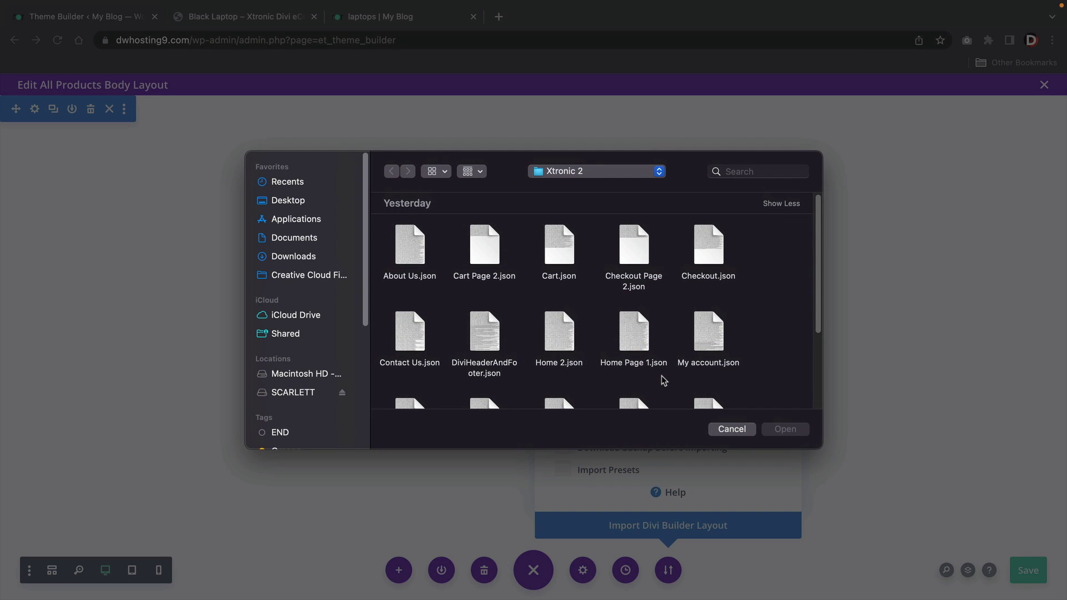
pyautogui.scroll(-3, 661, 379)
pyautogui.scroll(-1, 662, 380)
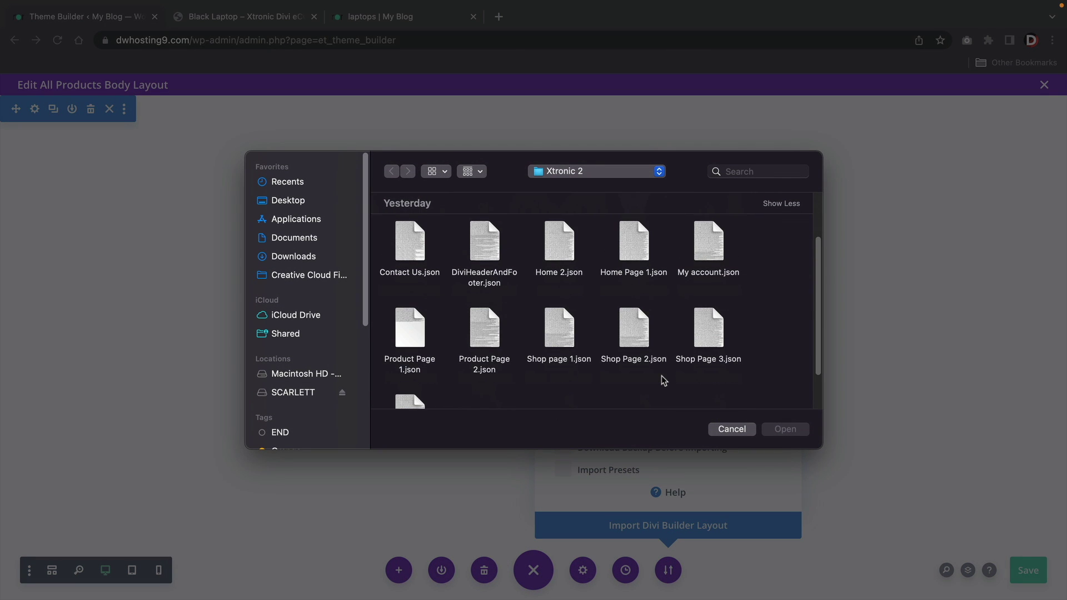
pyautogui.click(422, 331)
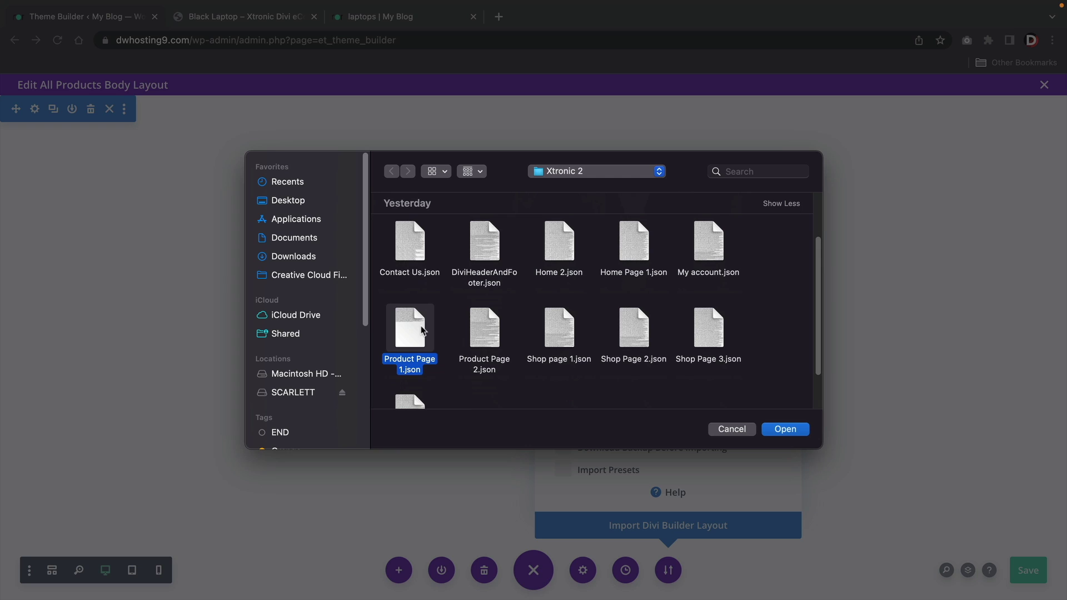
pyautogui.click(784, 429)
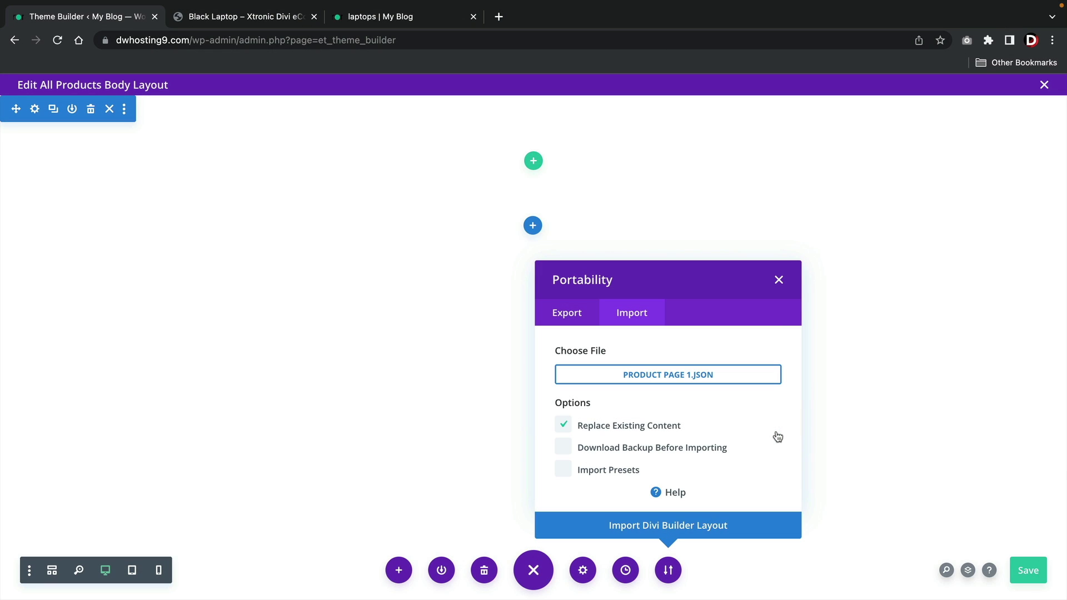
pyautogui.click(631, 526)
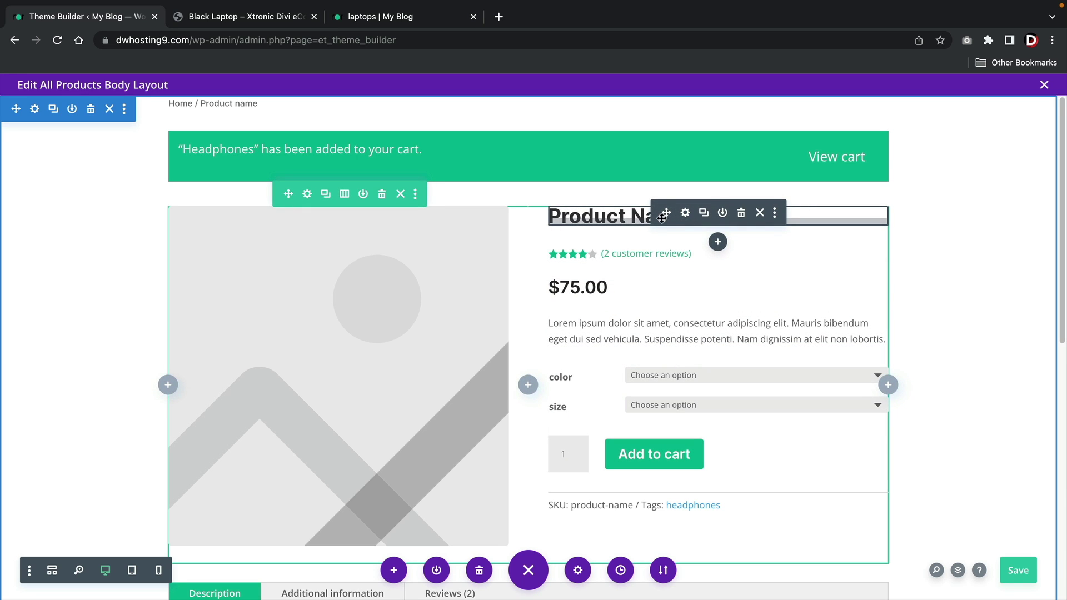
# - View the product title module's settings and browse the Woo modules available for insertion below it, without adding any
pyautogui.click(685, 213)
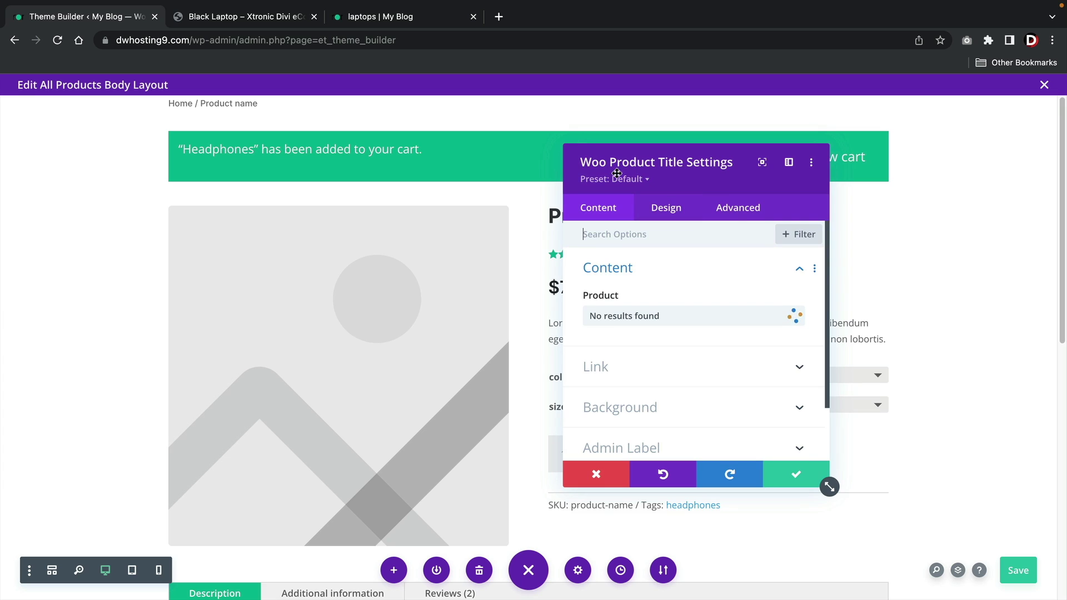
pyautogui.click(606, 473)
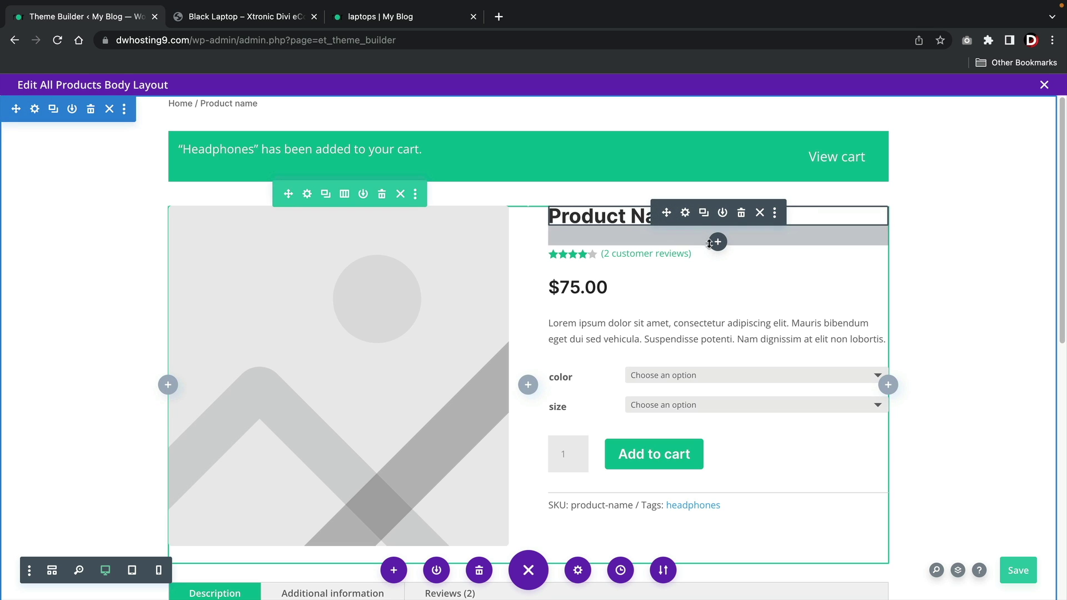
pyautogui.click(717, 242)
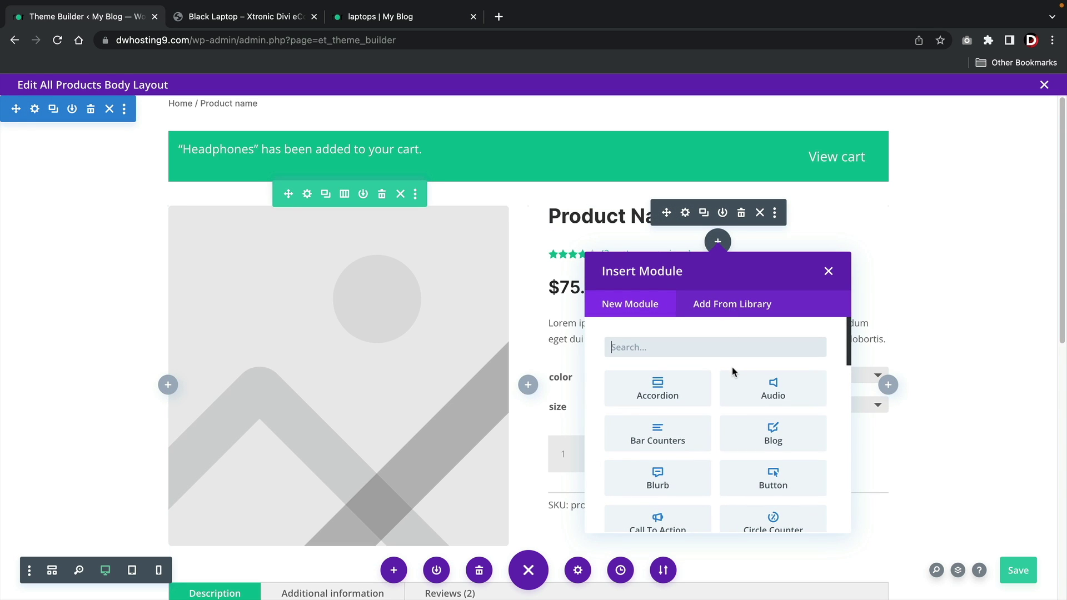
pyautogui.scroll(-10, 733, 371)
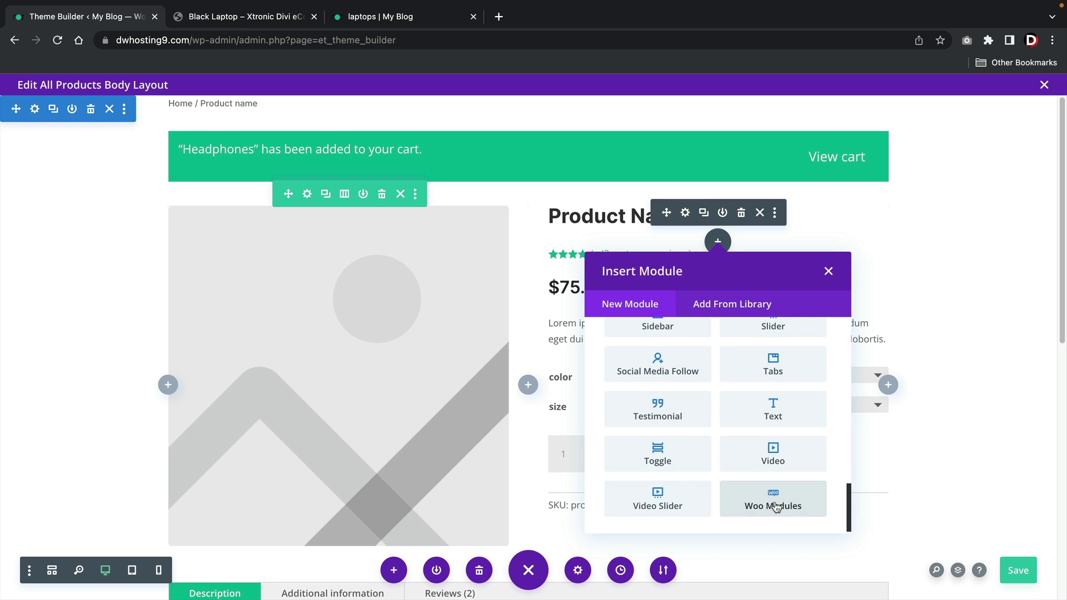
pyautogui.click(776, 508)
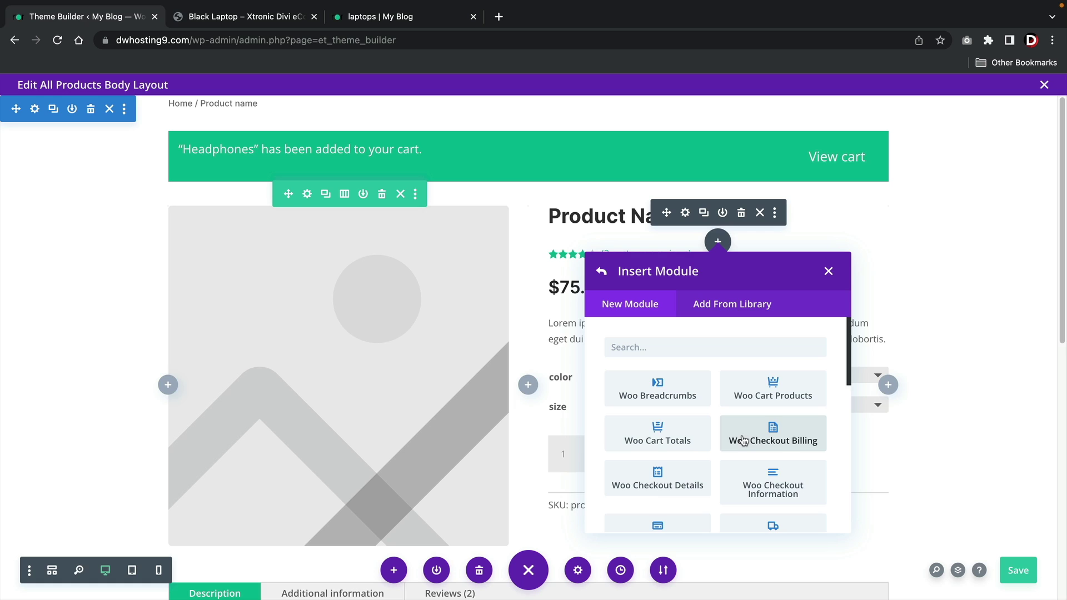
pyautogui.scroll(-10, 744, 441)
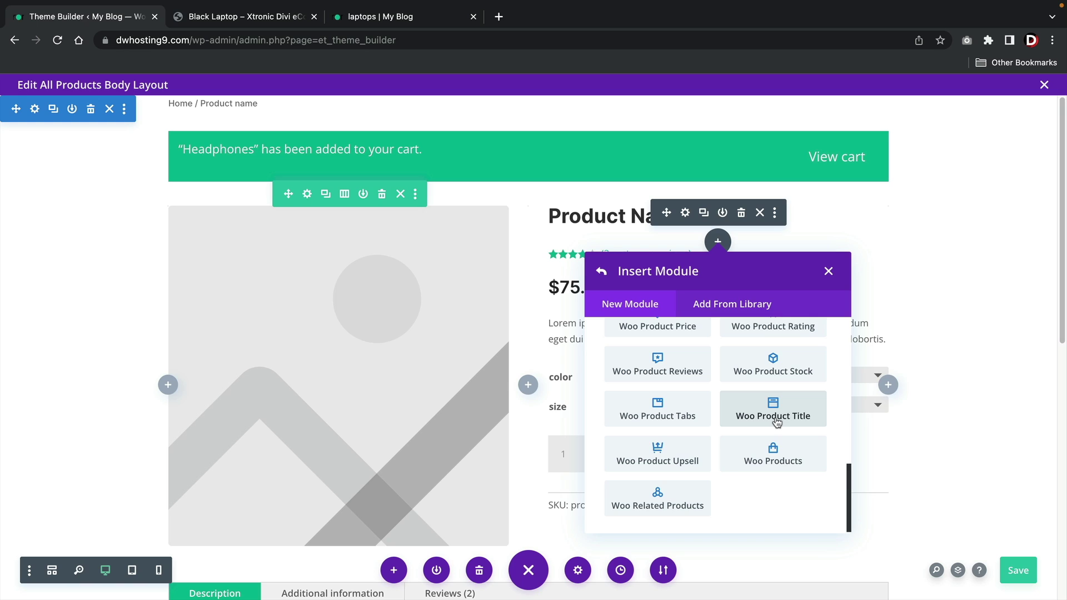
pyautogui.scroll(1, 776, 423)
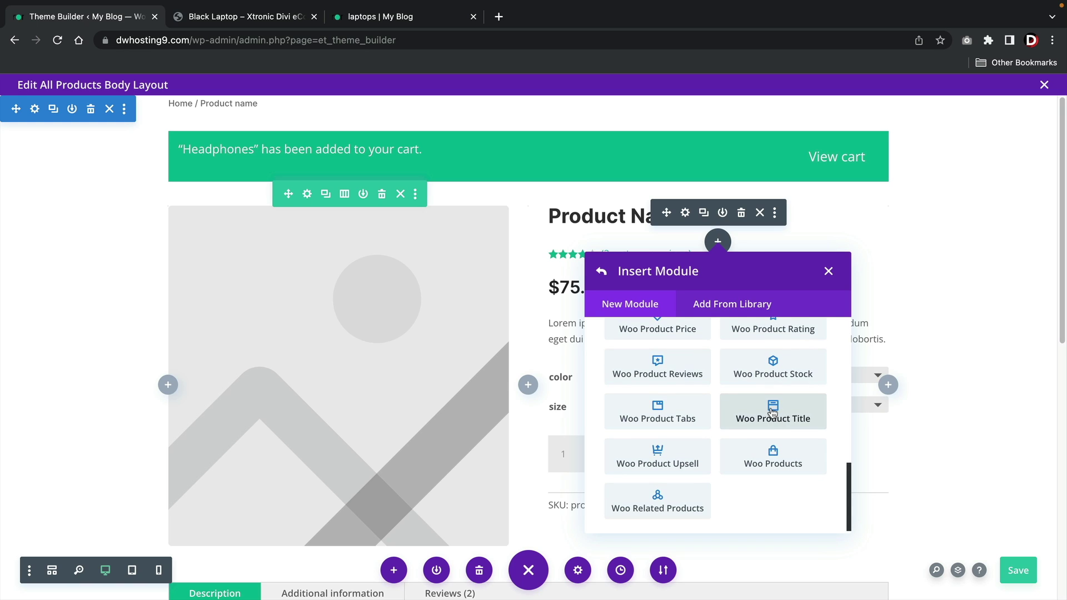
pyautogui.scroll(1, 774, 412)
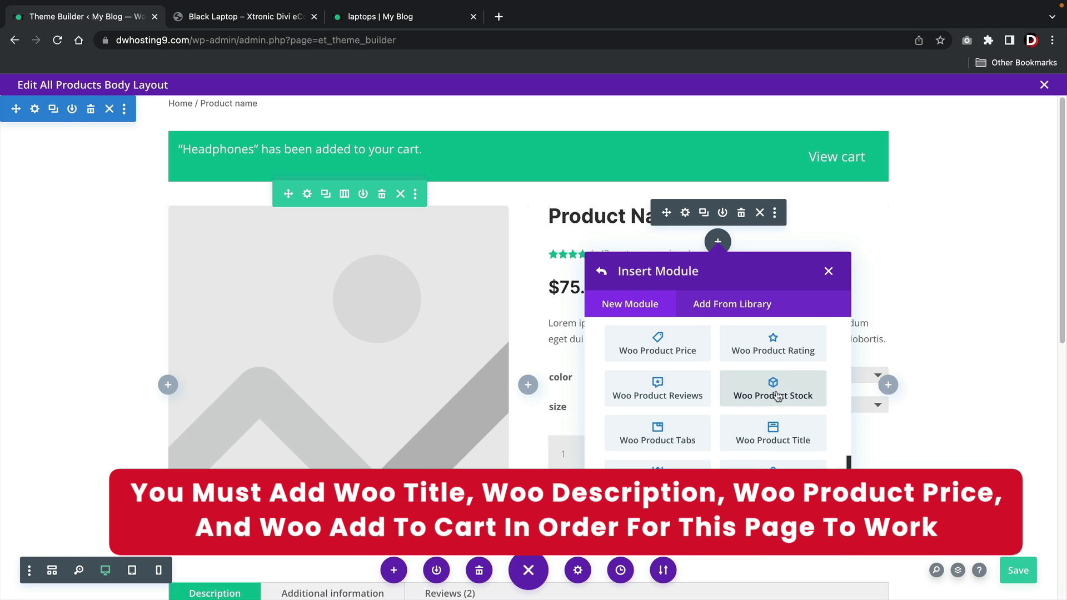
pyautogui.scroll(2, 767, 405)
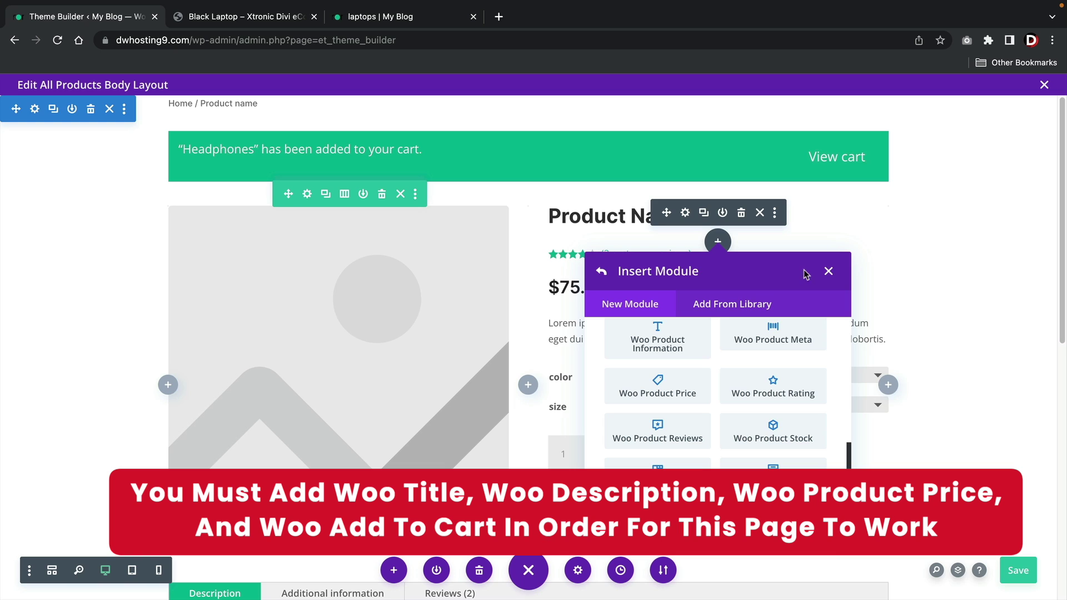
pyautogui.click(828, 271)
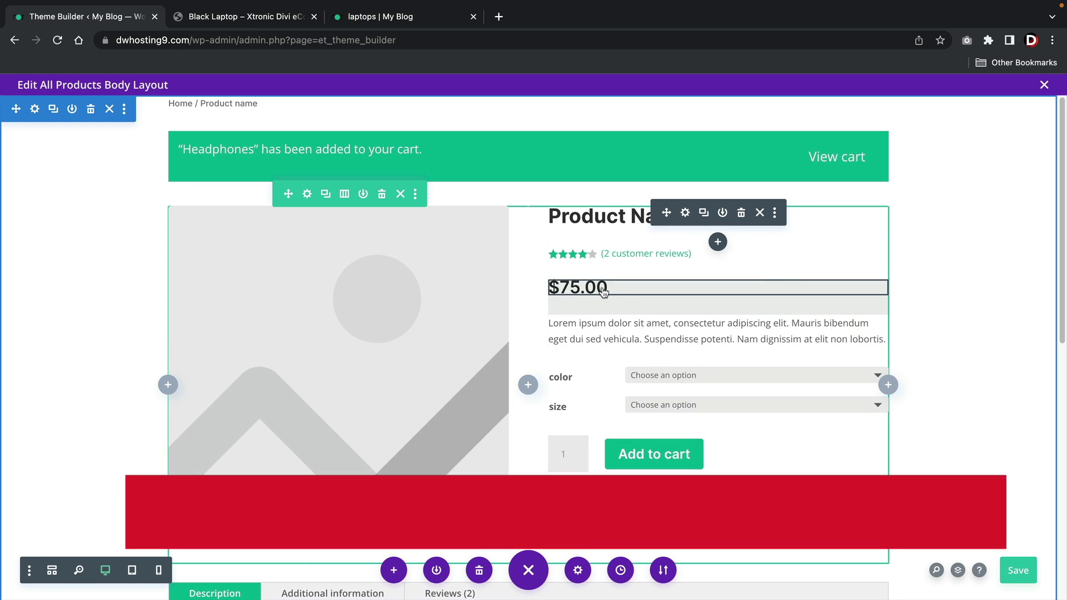
# - View the Woo Product Price module's content settings and close them without changes
pyautogui.click(686, 287)
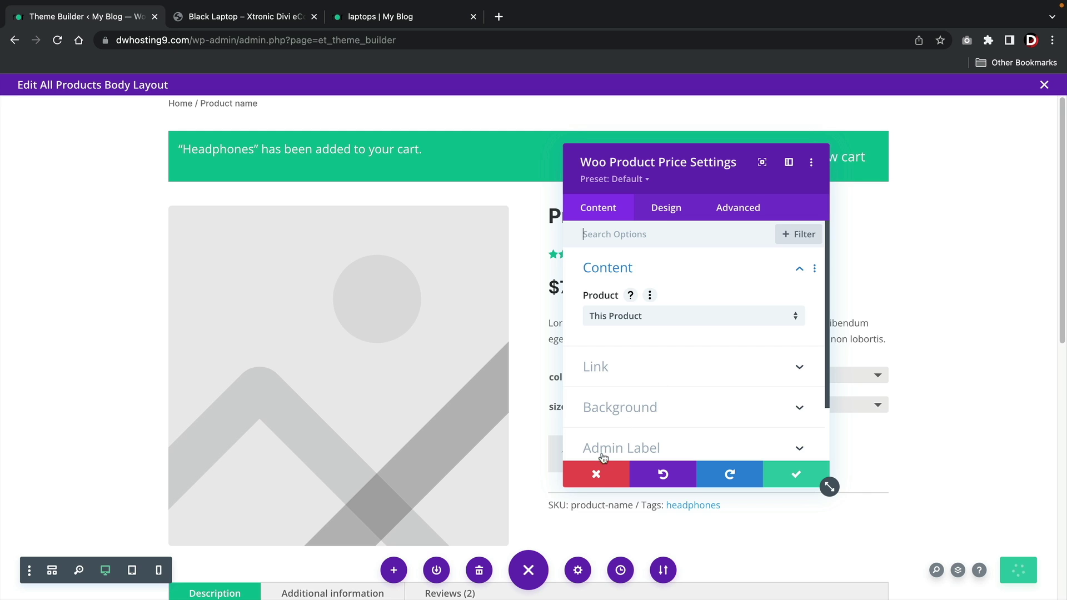
pyautogui.click(596, 474)
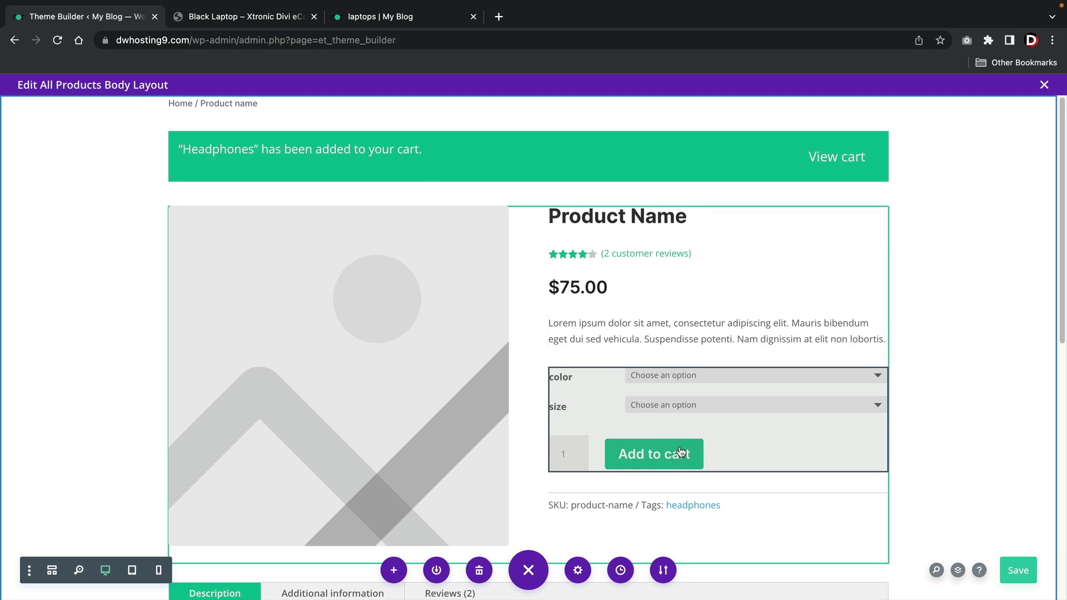
# - View the Woo Product Add To Cart module's content settings and close them without changes
pyautogui.moveTo(681, 451)
pyautogui.click(685, 401)
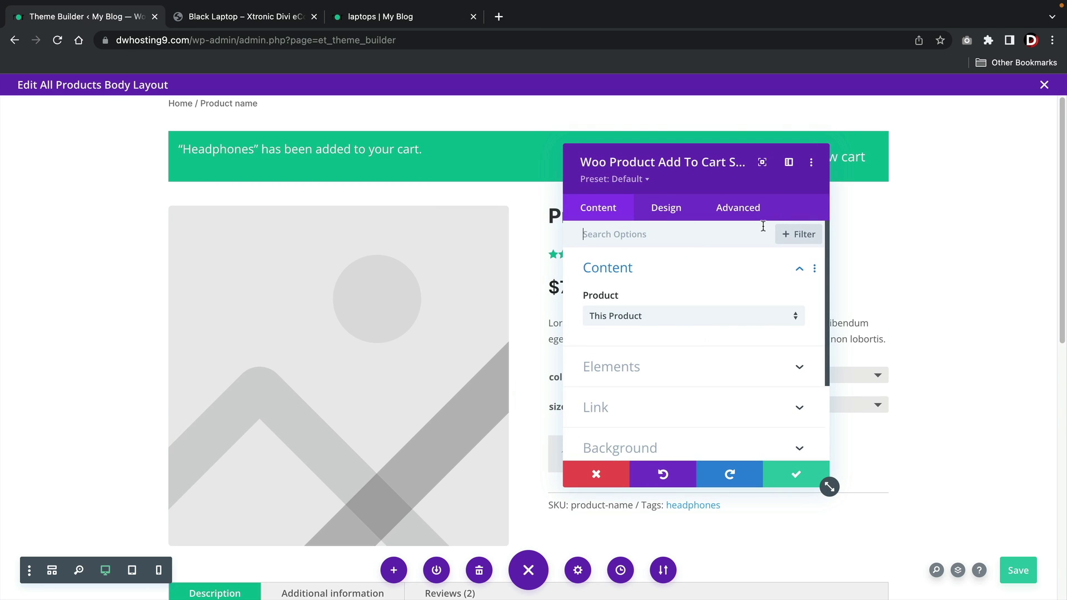
pyautogui.moveTo(696, 162); pyautogui.dragTo(914, 149)
pyautogui.moveTo(552, 422)
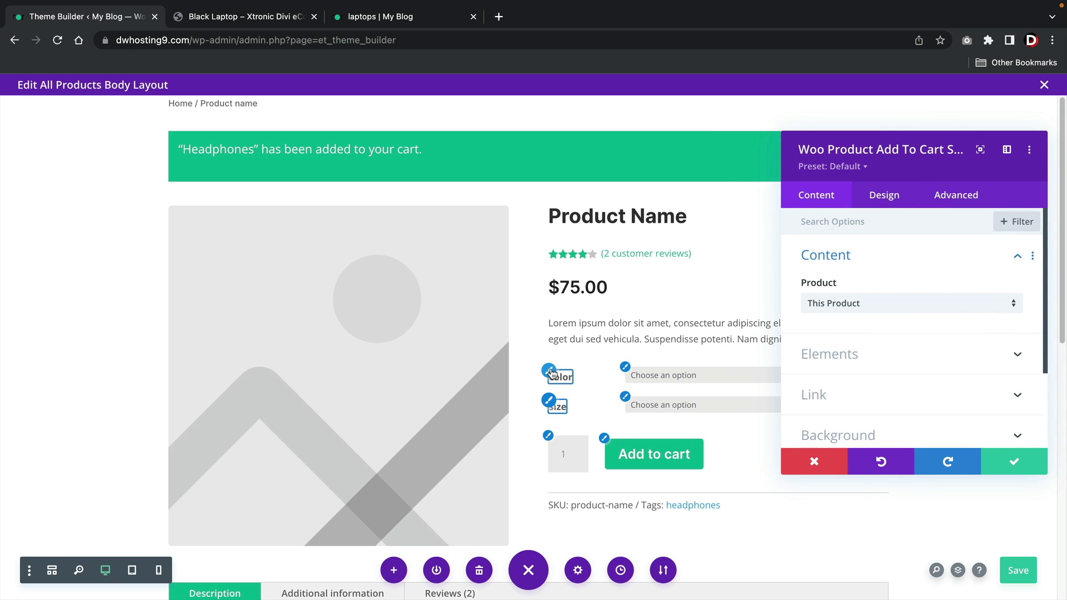
pyautogui.click(1012, 461)
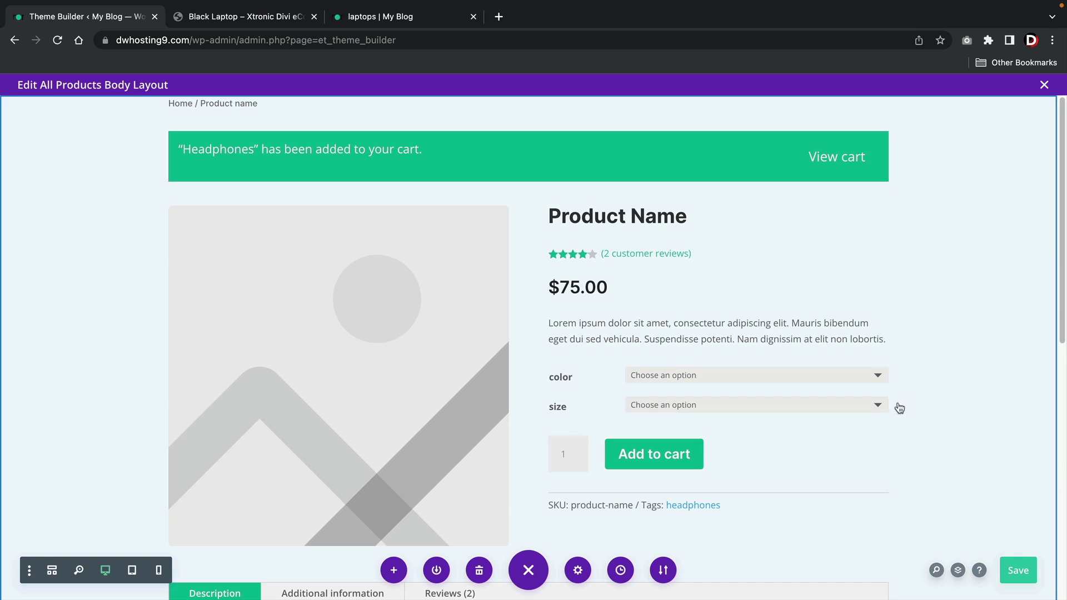
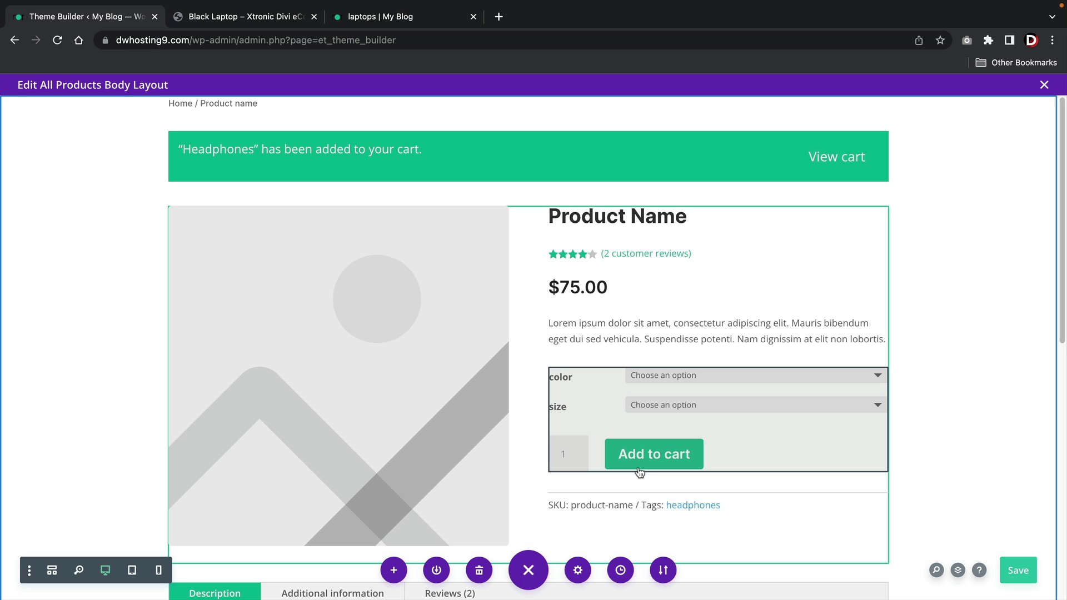
# - View the page type and product options of the Woo Notice module and close its settings without changes
pyautogui.moveTo(572, 154)
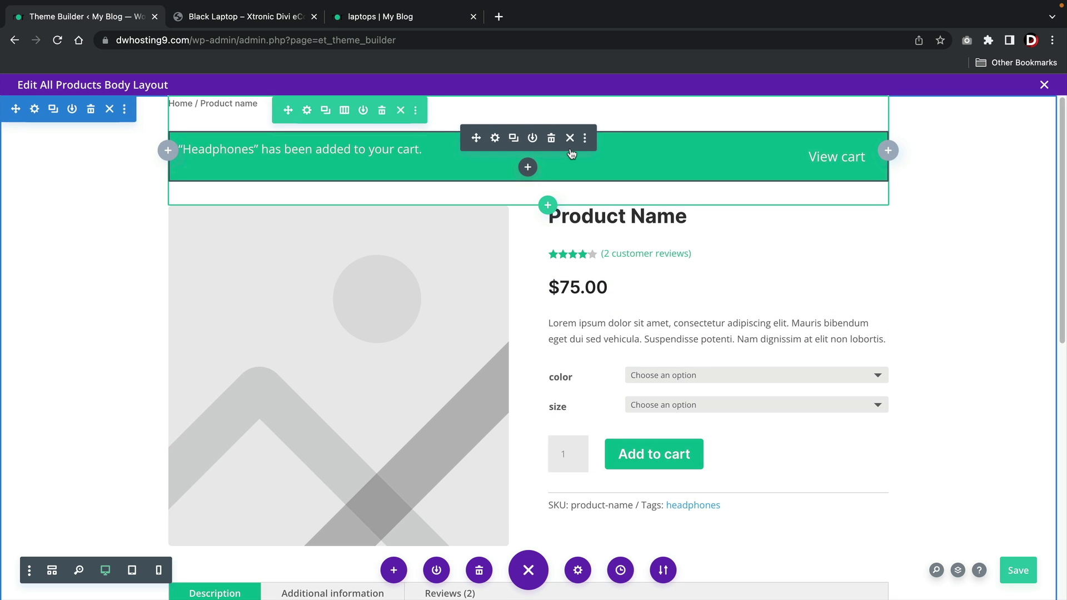
pyautogui.click(495, 139)
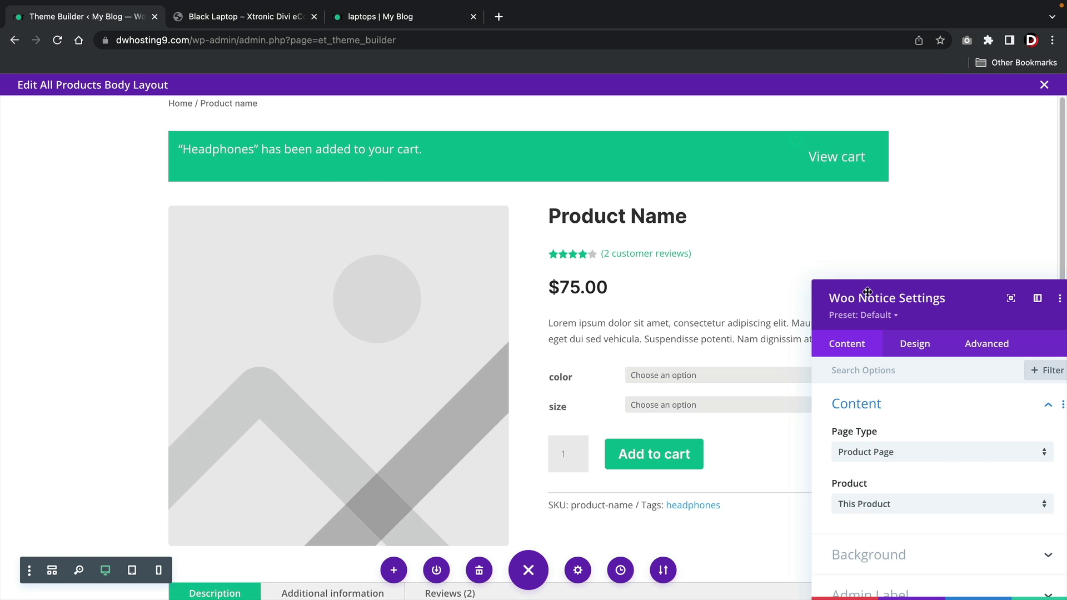
pyautogui.moveTo(864, 295); pyautogui.dragTo(815, 245)
pyautogui.scroll(-3, 670, 309)
pyautogui.scroll(-8, 671, 308)
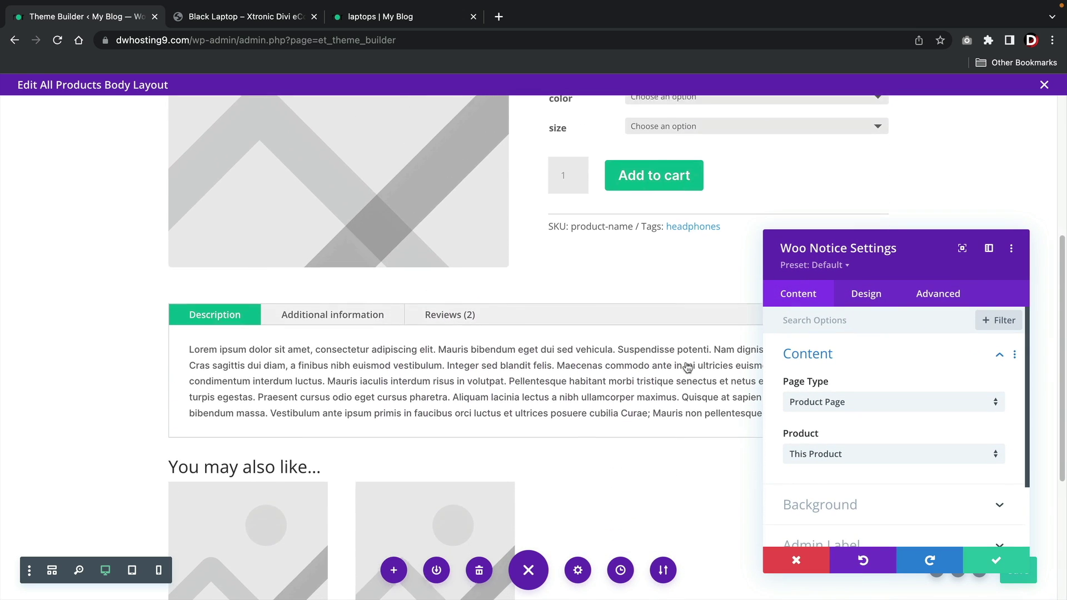
pyautogui.click(996, 560)
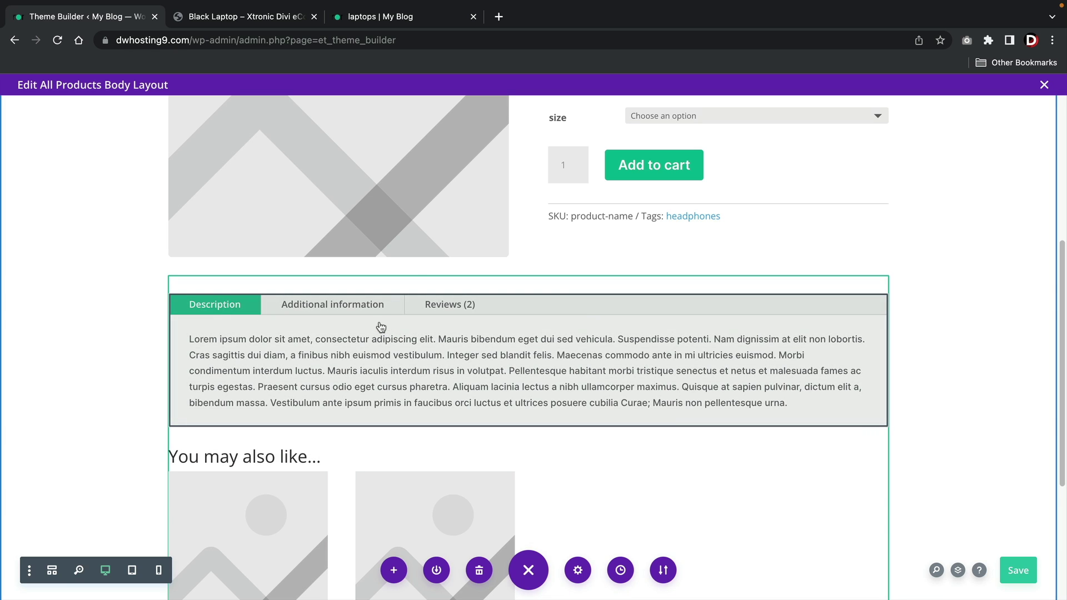
# - View which tabs the Woo Product Tabs module includes and close its settings without changes
pyautogui.moveTo(448, 327)
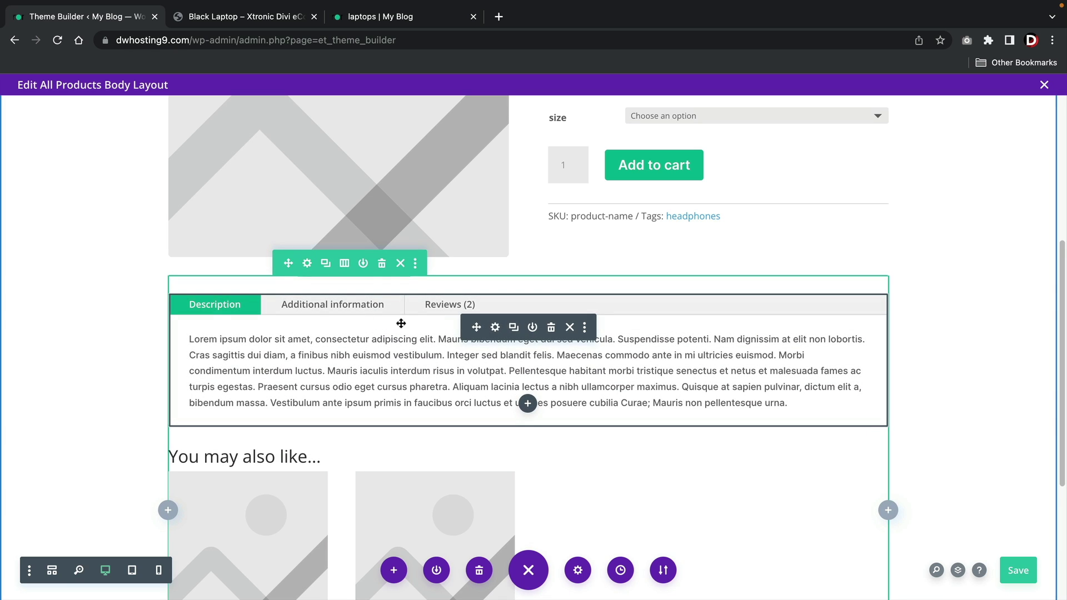
pyautogui.click(495, 328)
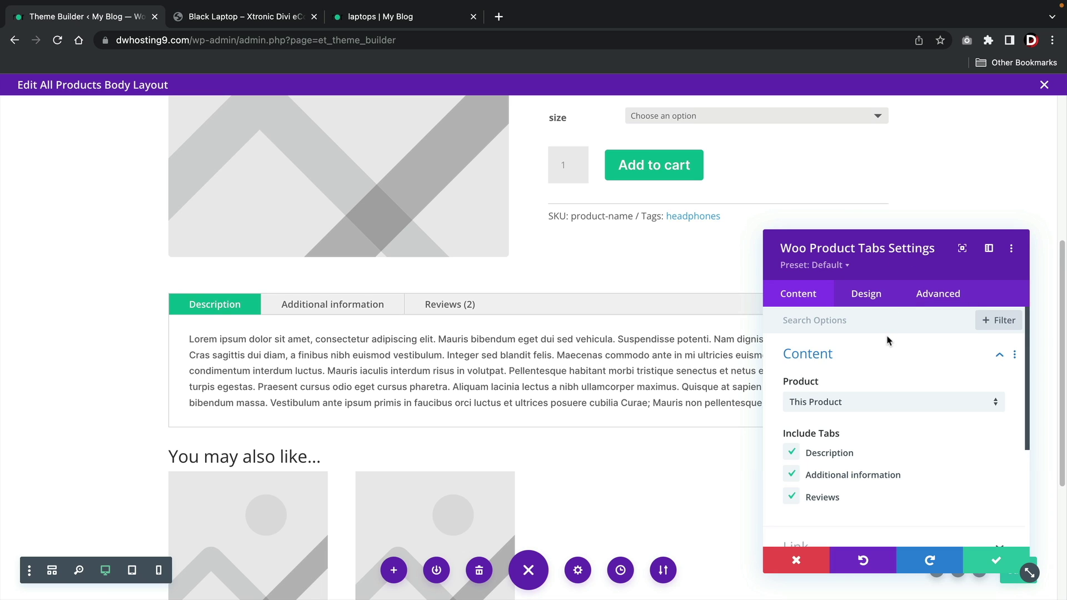
pyautogui.scroll(-1, 875, 370)
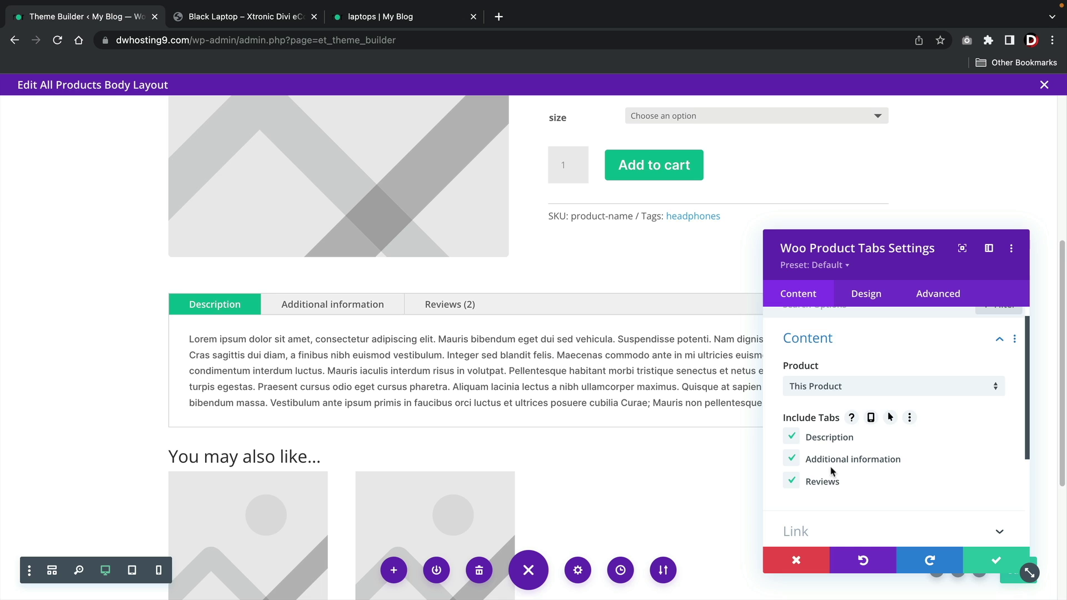
pyautogui.click(984, 562)
pyautogui.scroll(4, 791, 458)
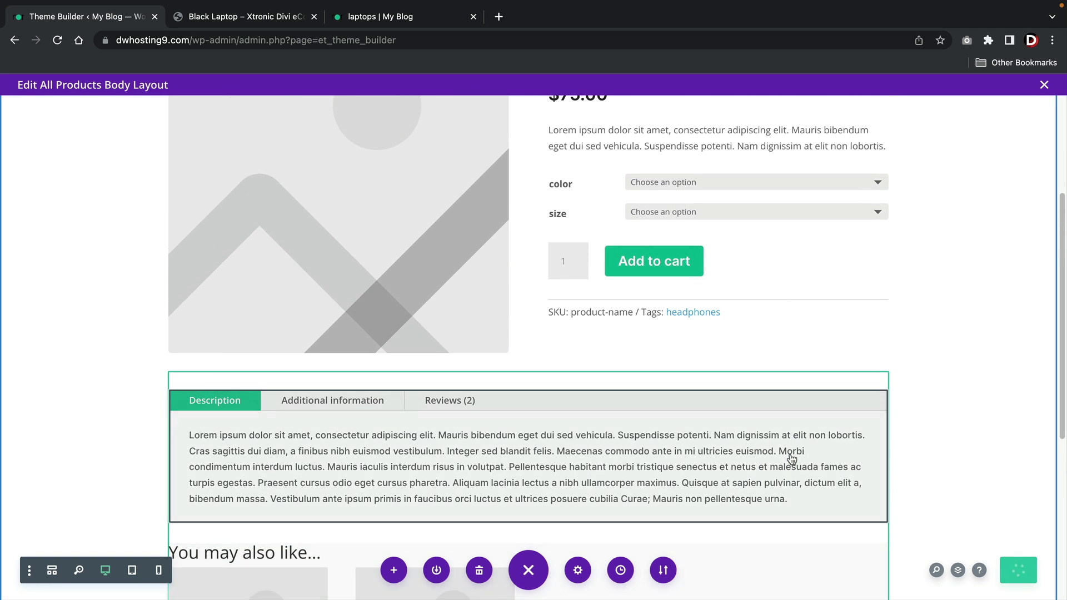
pyautogui.scroll(2, 791, 458)
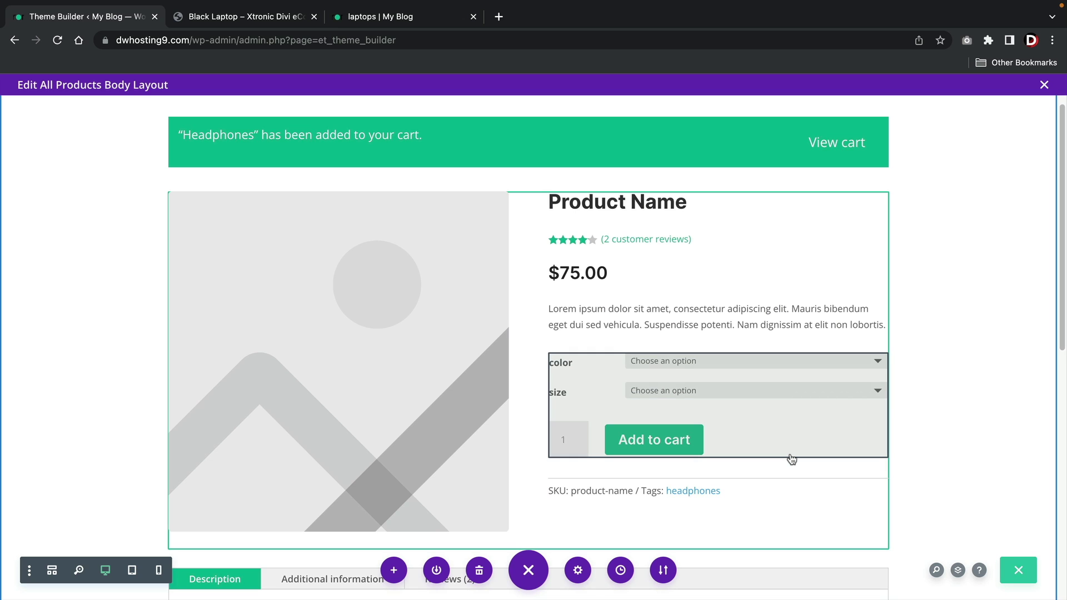
pyautogui.scroll(1, 791, 459)
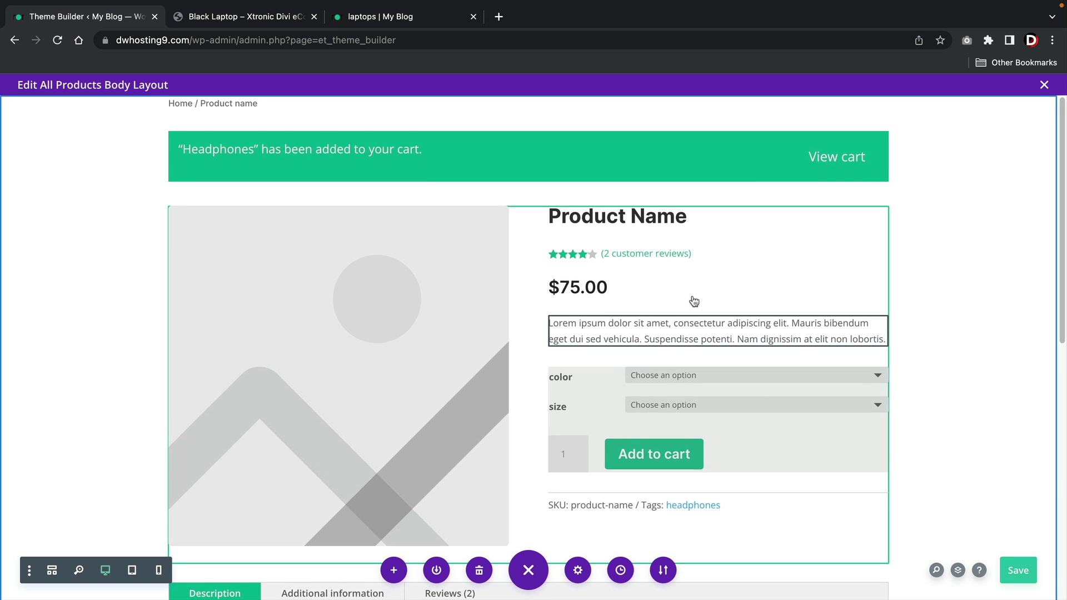
# - Delete all rows of the imported product layout, including the product details and cart notice rows, to leave the section empty
pyautogui.moveTo(491, 220)
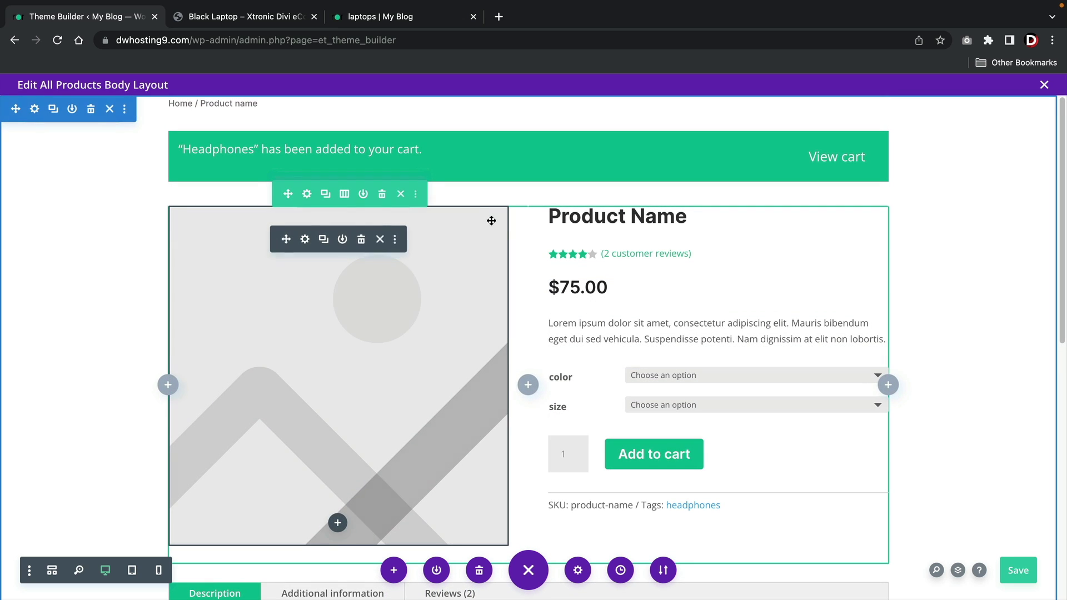
pyautogui.click(381, 194)
pyautogui.click(381, 194)
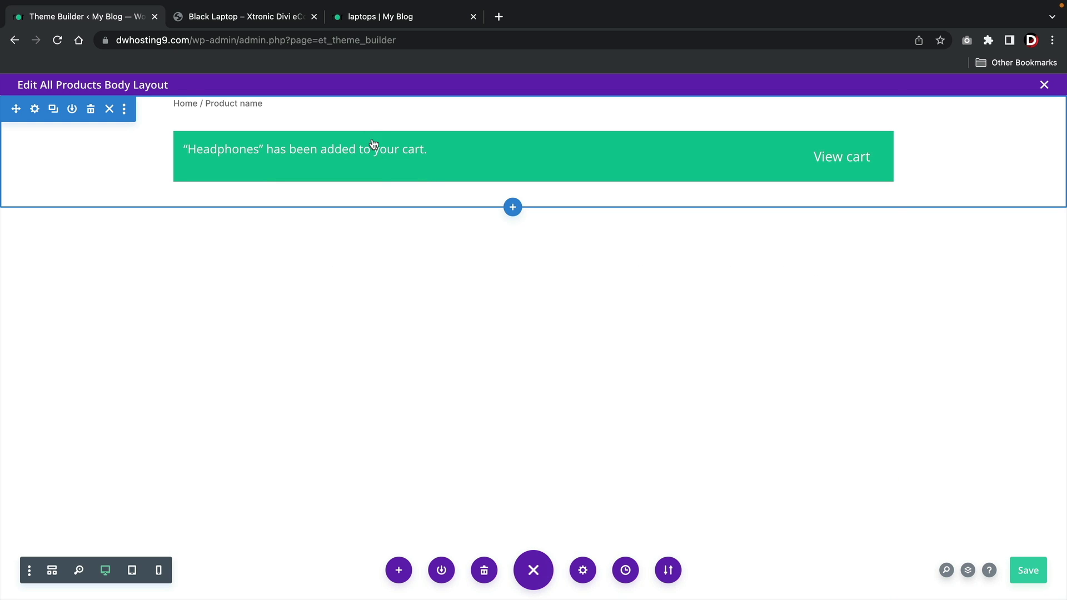
pyautogui.moveTo(372, 142)
pyautogui.click(388, 111)
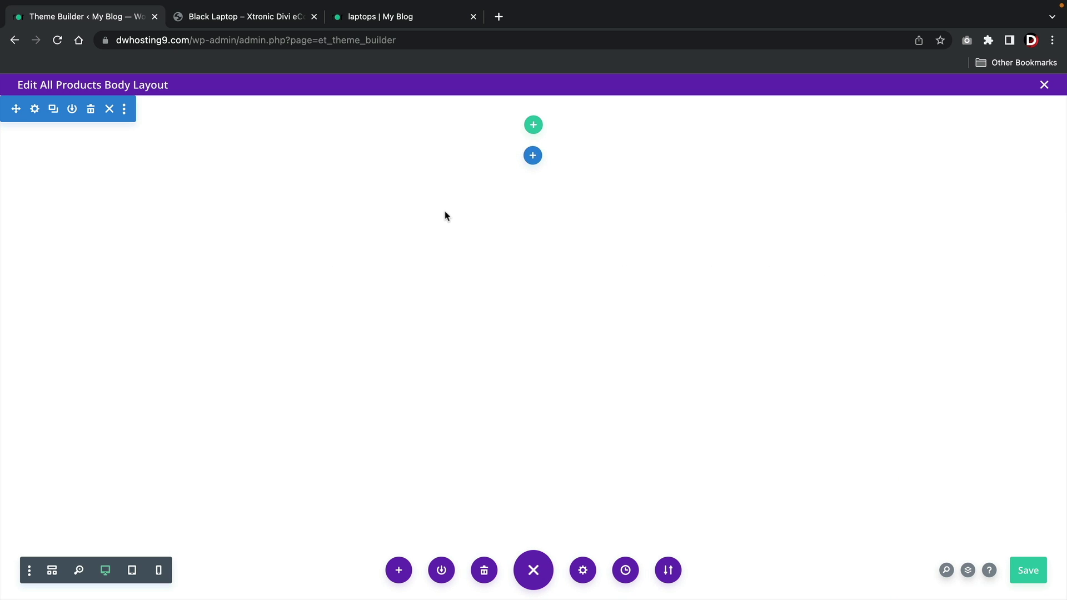
# - Insert a regular section with a one-column row below the empty section and add a Woo Notice module with default settings
pyautogui.click(533, 158)
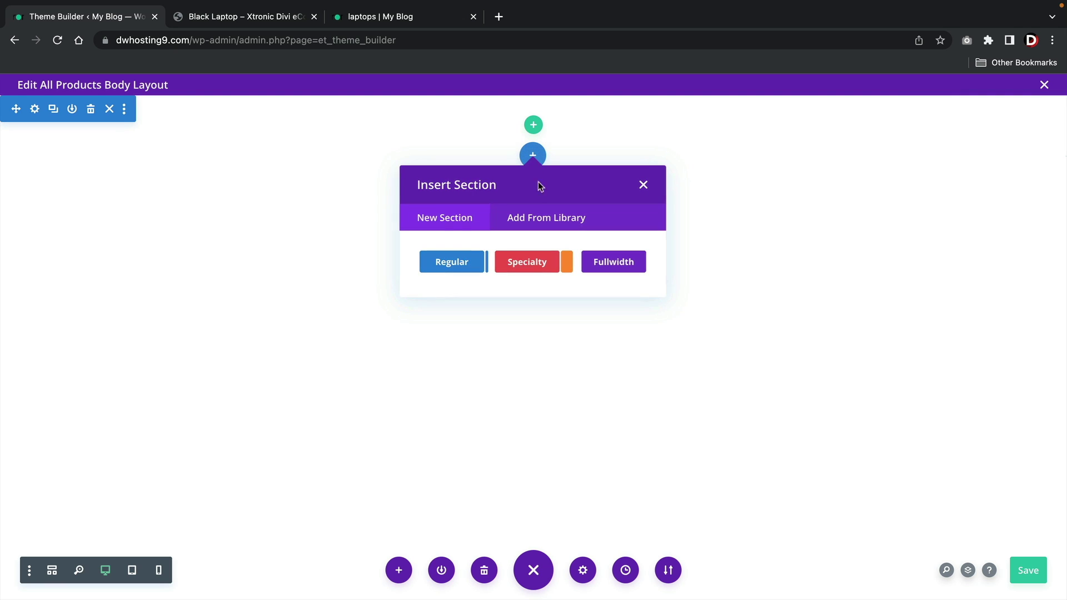
pyautogui.click(462, 269)
pyautogui.click(460, 330)
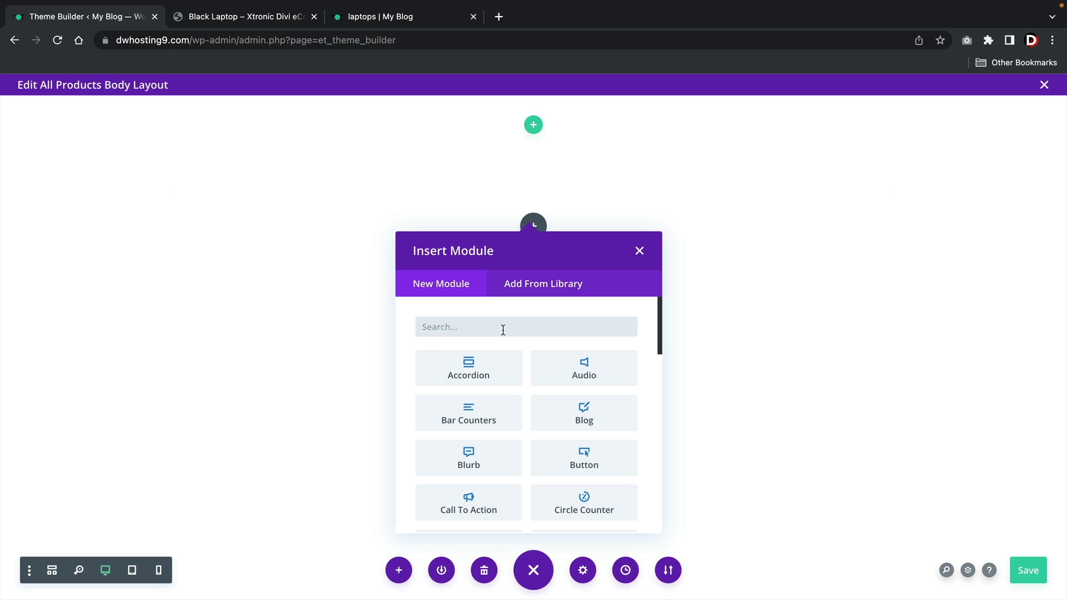
pyautogui.write('woo')
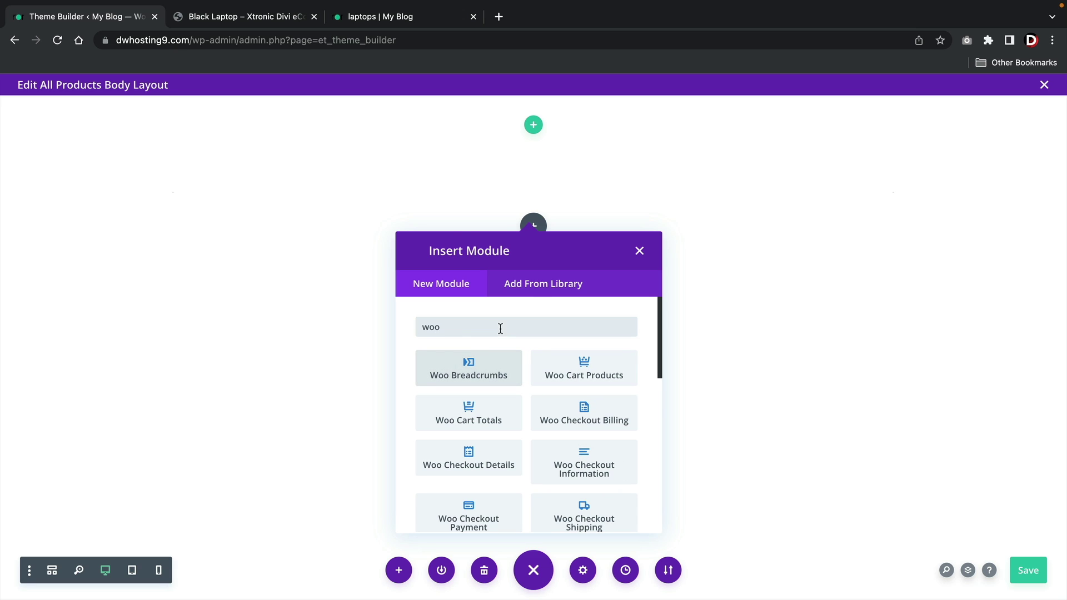
pyautogui.scroll(-8, 565, 446)
pyautogui.scroll(3, 564, 445)
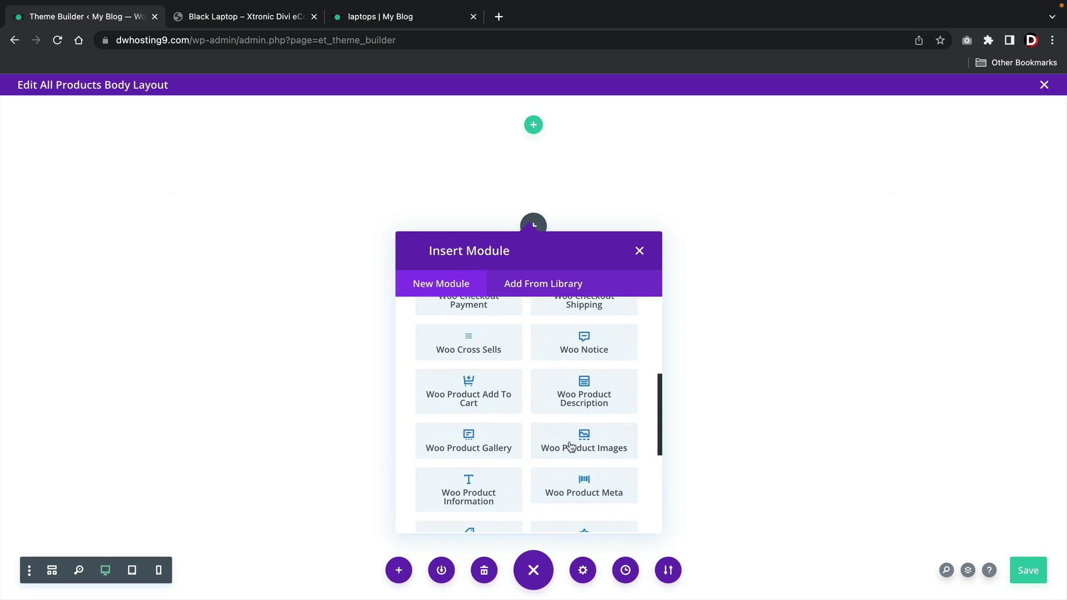
pyautogui.click(594, 347)
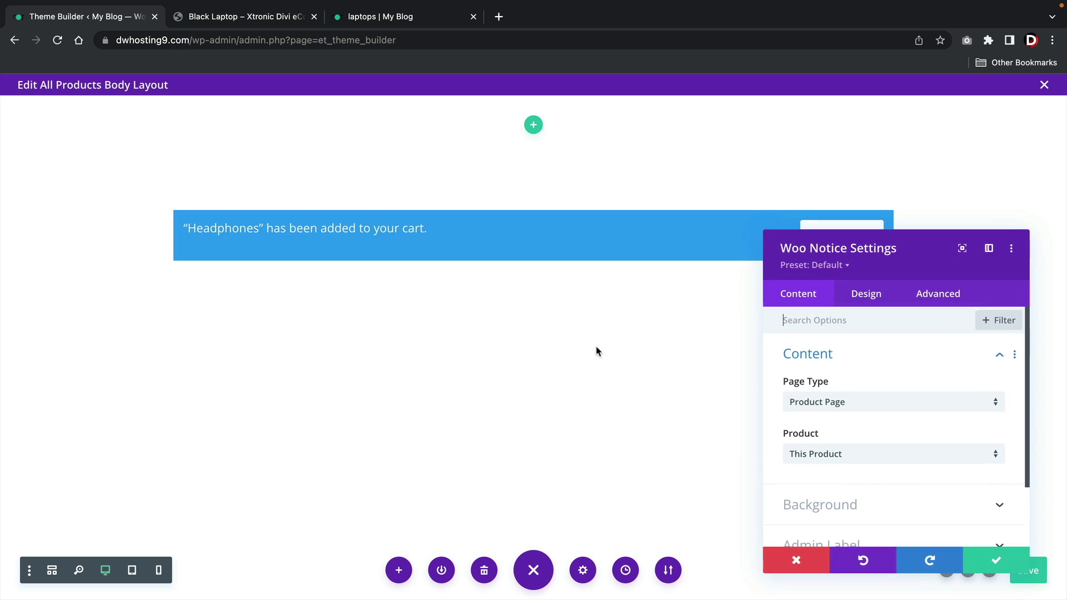
pyautogui.click(996, 561)
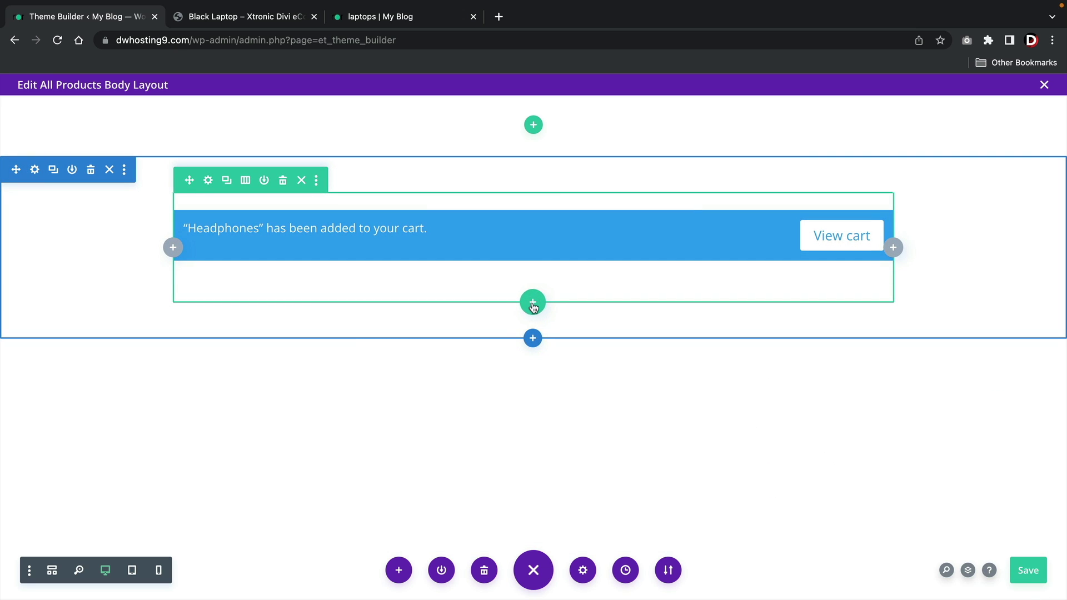
# - Add a row with two equal columns below the Woo Notice row, without inserting a module yet
pyautogui.click(533, 302)
pyautogui.click(550, 409)
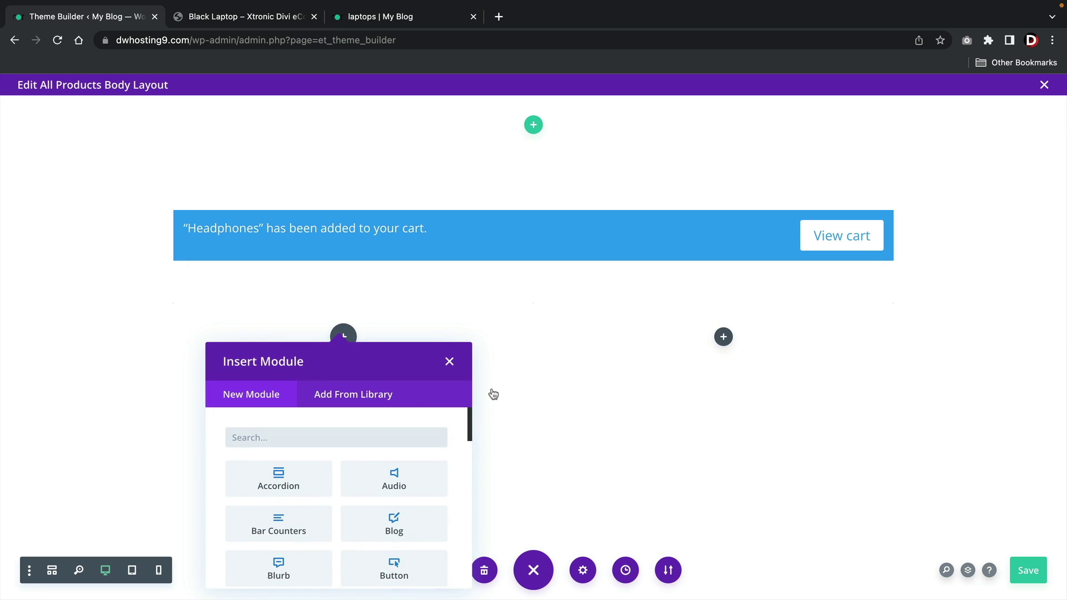
pyautogui.click(448, 362)
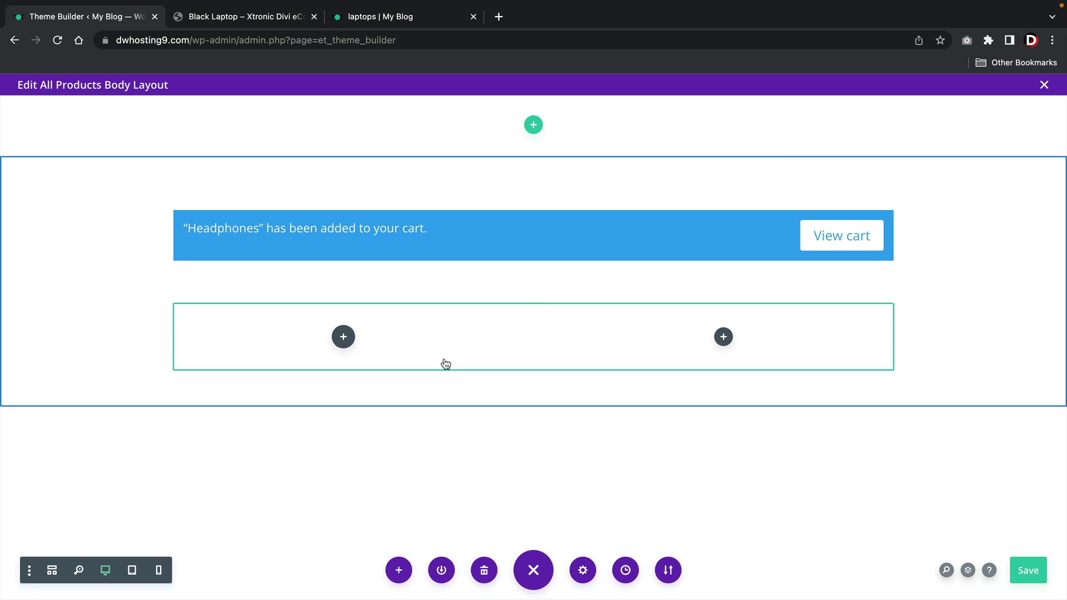
# - Insert a Woo Product Images module for This Product in the first column of the two-column row
pyautogui.click(343, 337)
pyautogui.write('woo')
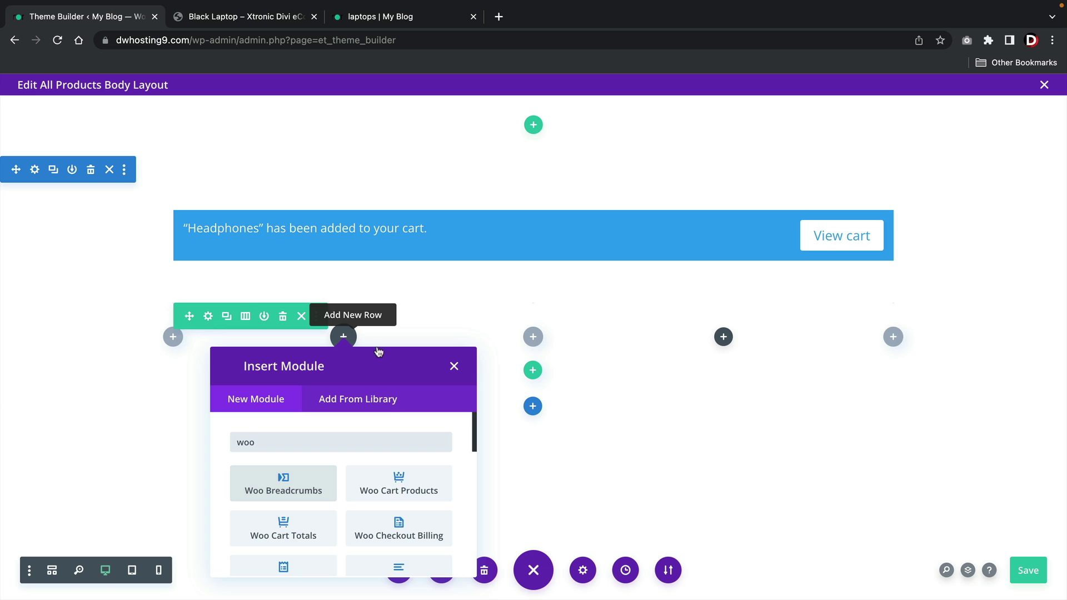
pyautogui.scroll(-5, 389, 477)
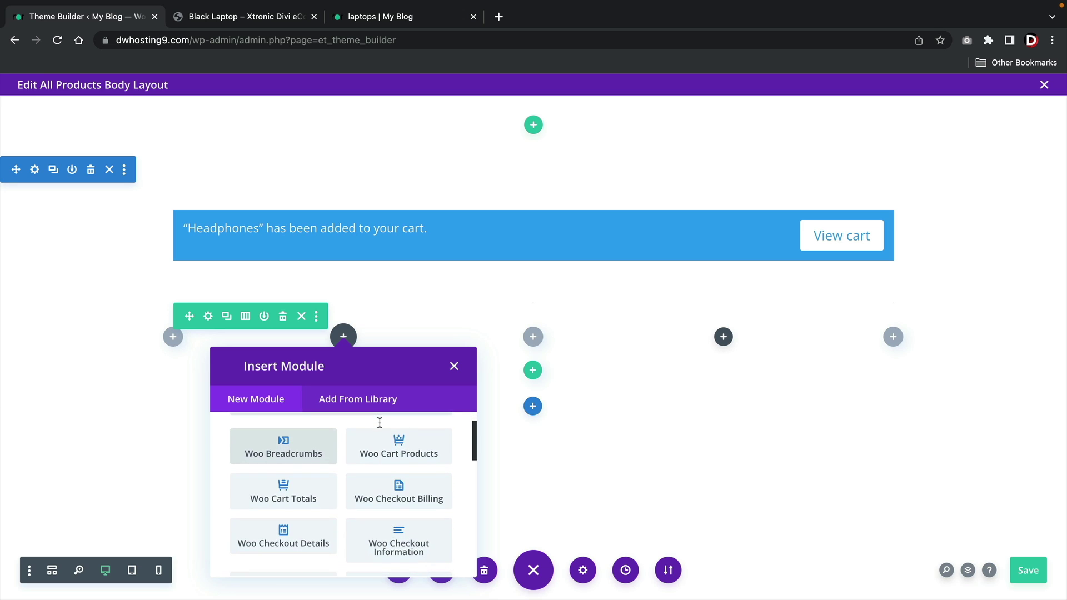
pyautogui.scroll(-3, 392, 495)
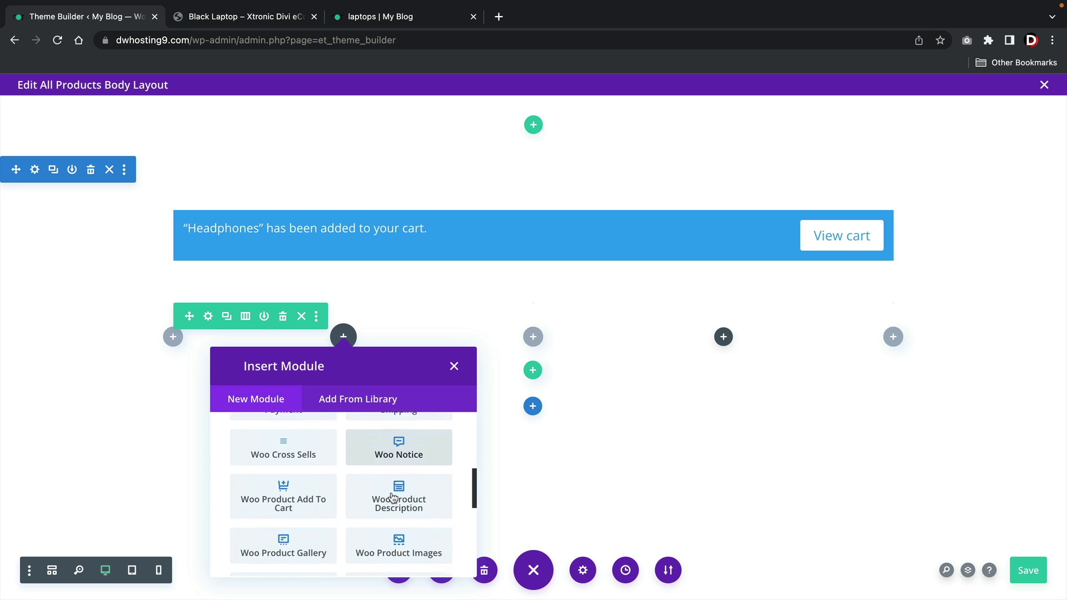
pyautogui.scroll(-1, 396, 508)
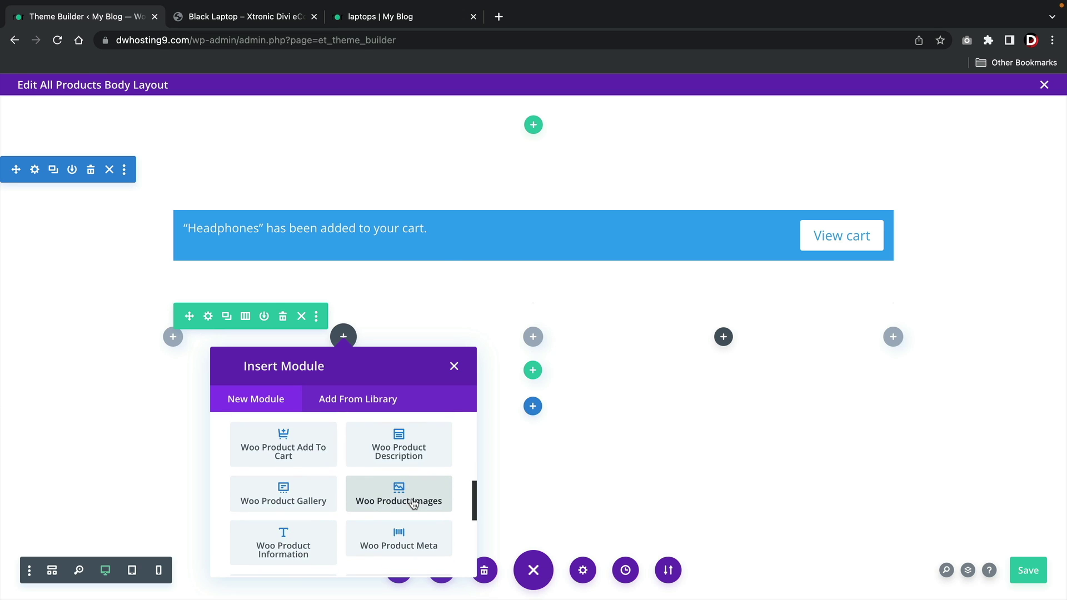
pyautogui.click(413, 502)
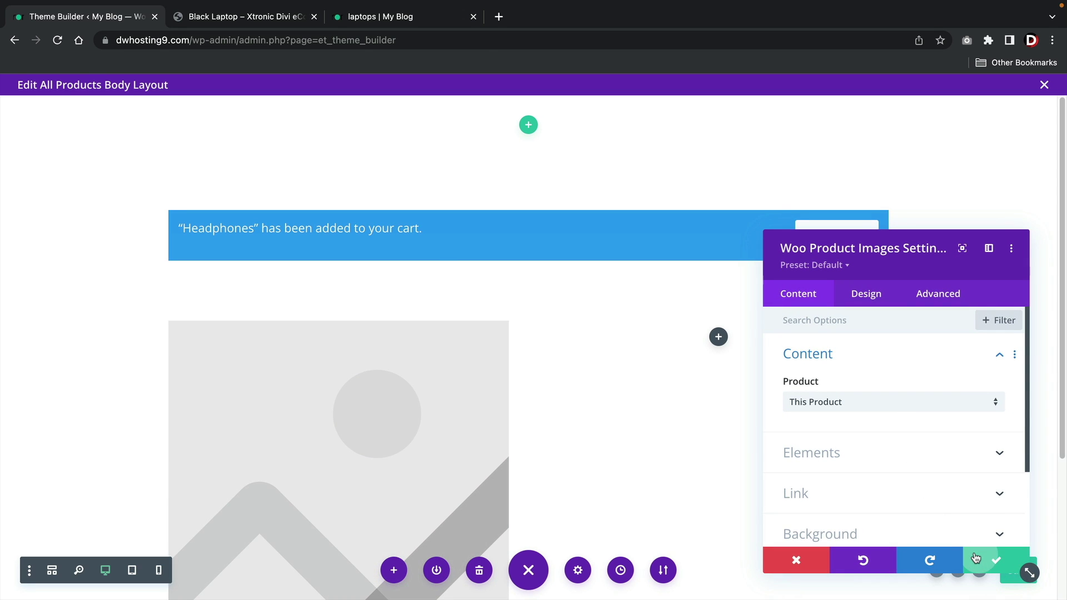
pyautogui.click(975, 557)
# - Insert a Woo Product Title module for This Product in the second column, beside the product image
pyautogui.scroll(-3, 746, 458)
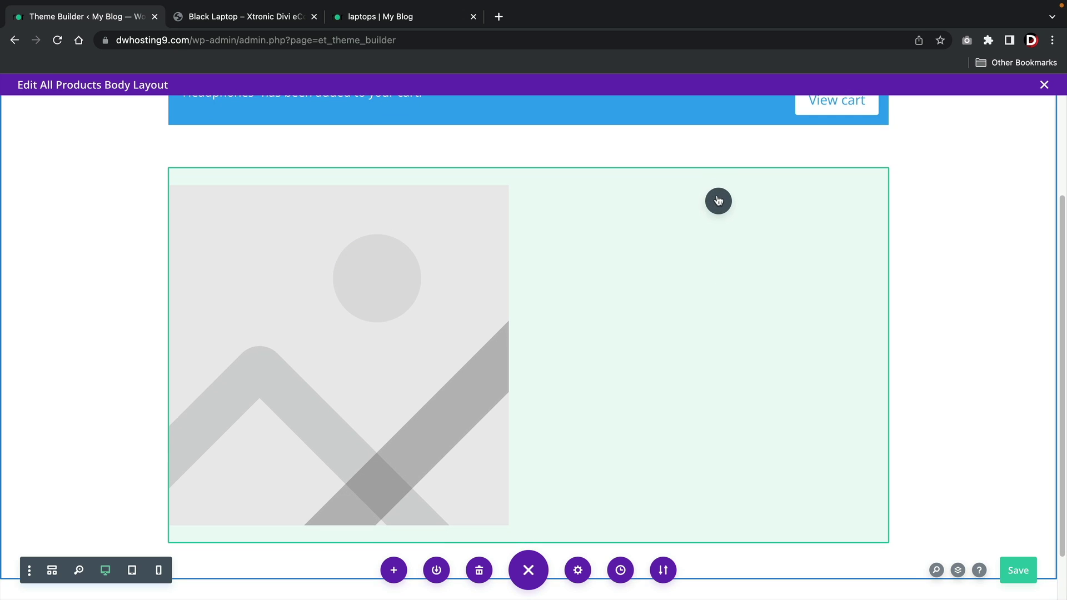
pyautogui.click(718, 200)
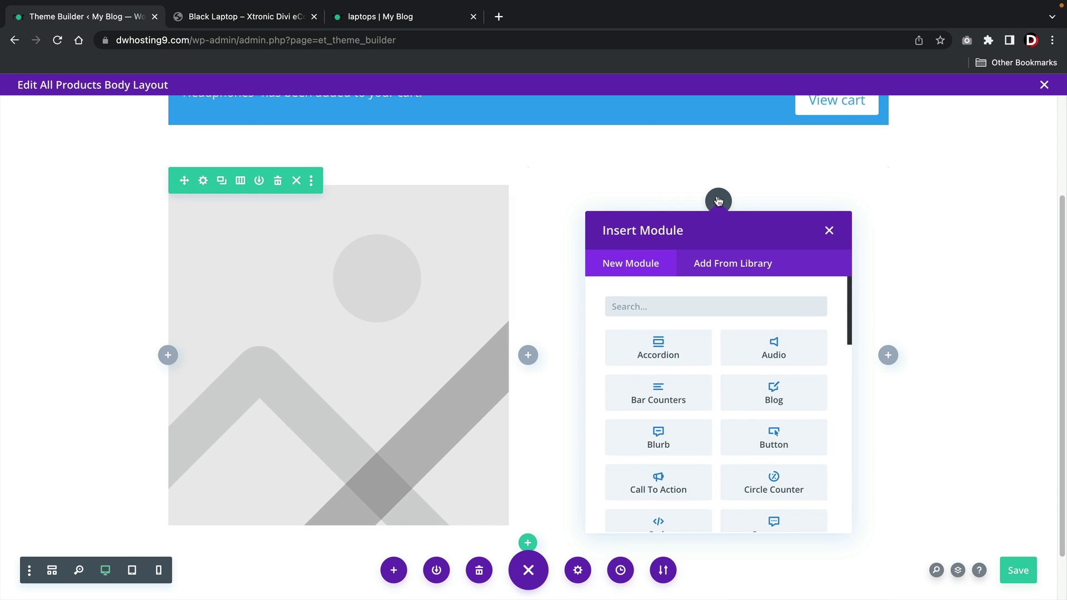
pyautogui.write('woo')
pyautogui.scroll(-5, 731, 443)
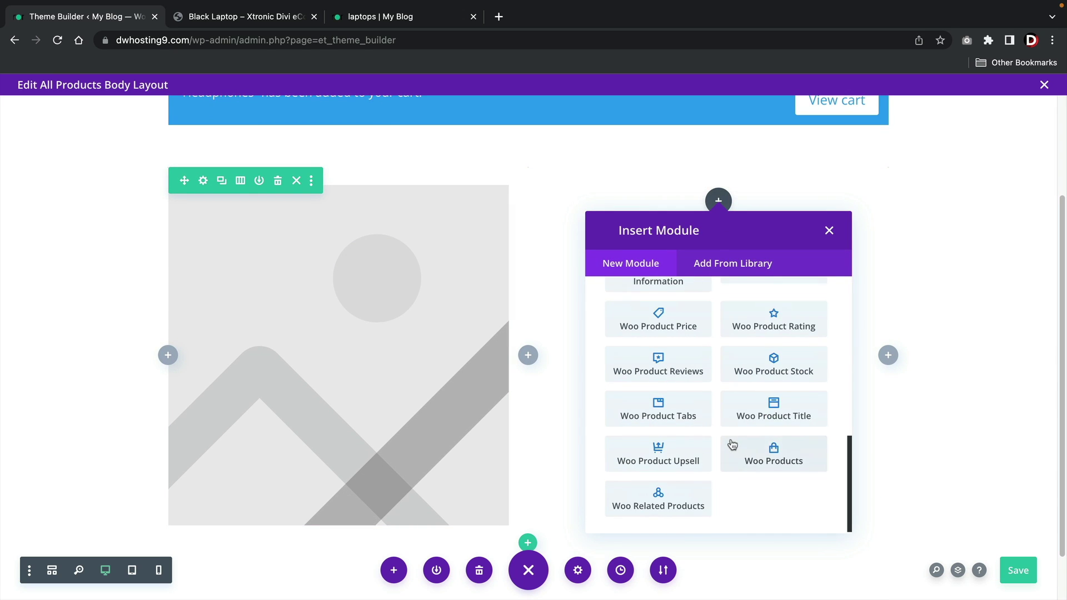
pyautogui.click(757, 421)
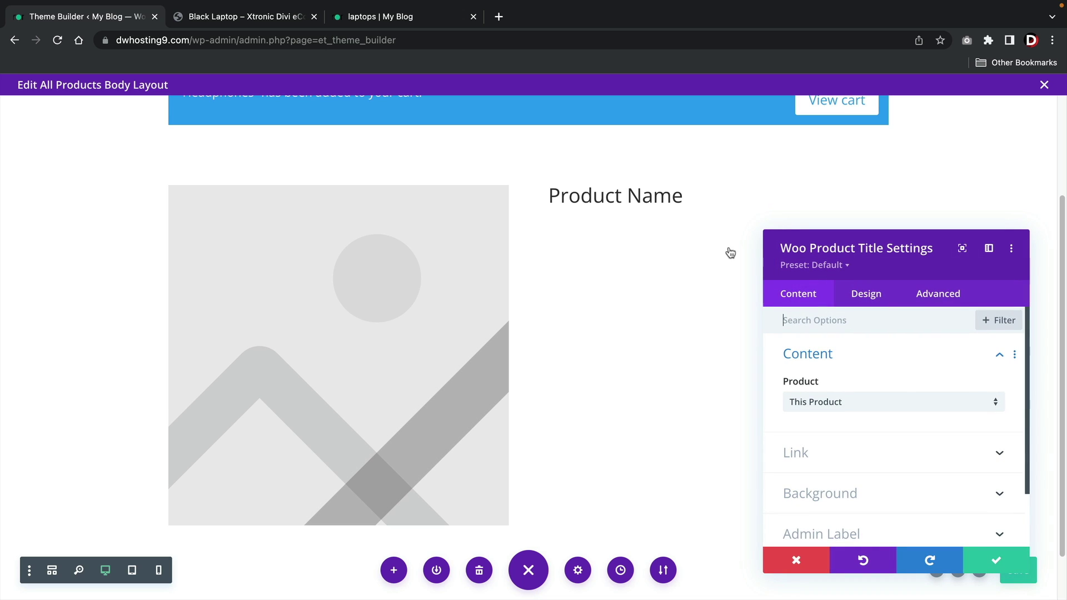
pyautogui.click(983, 558)
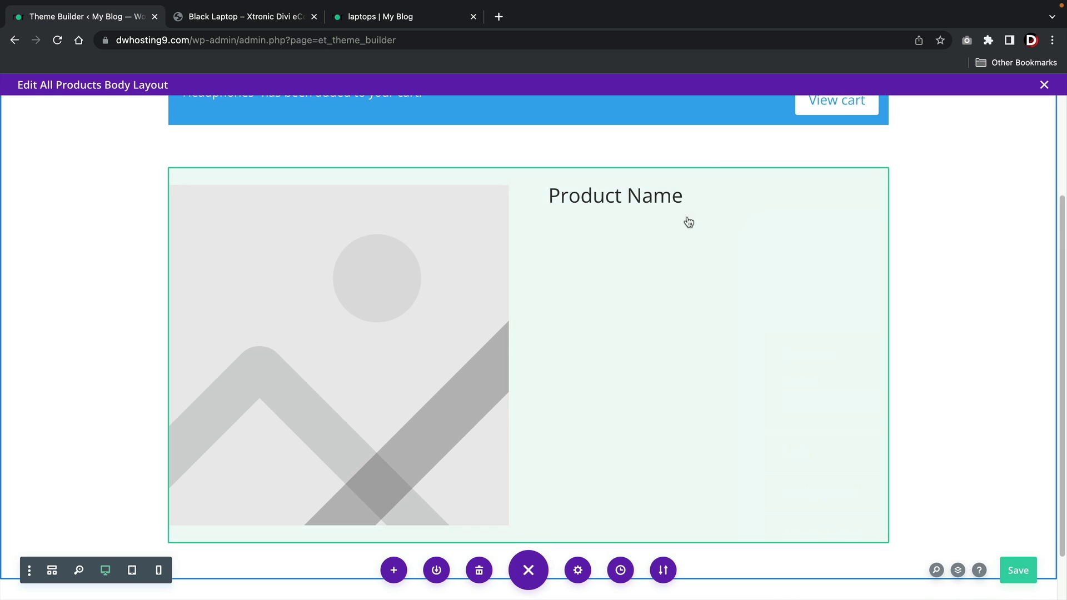
# - Insert a Woo Product Rating module for This Product below the product title in the second column
pyautogui.click(718, 222)
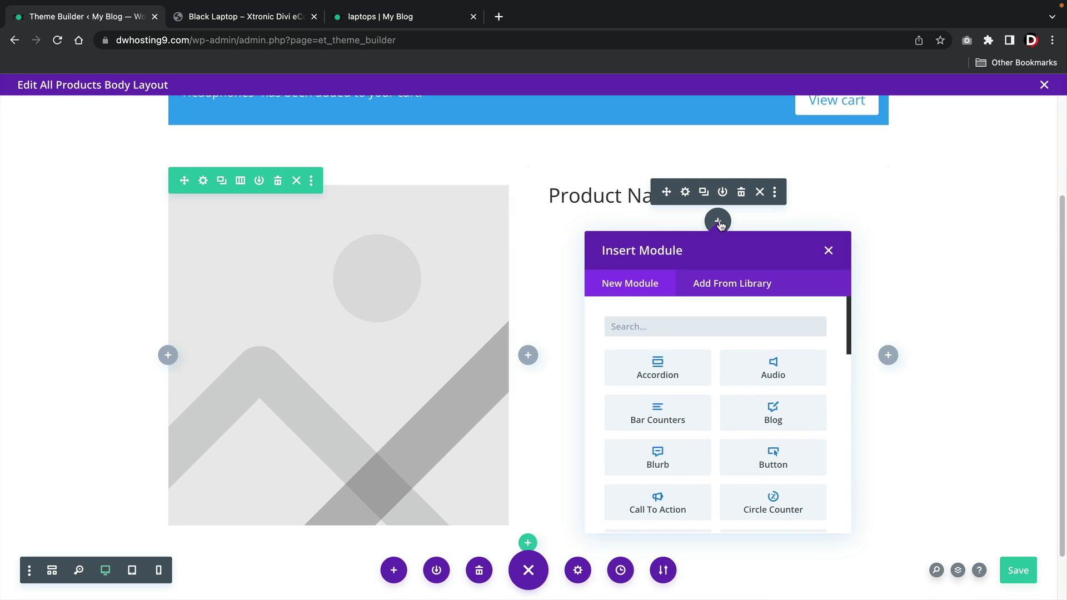
pyautogui.write('woo')
pyautogui.scroll(-5, 783, 467)
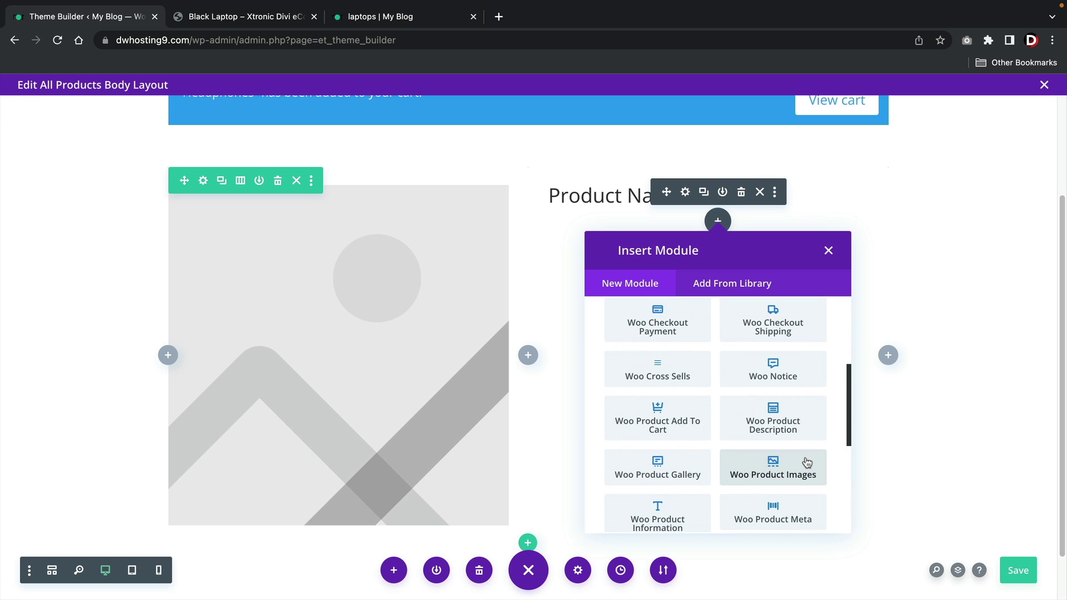
pyautogui.scroll(-3, 805, 461)
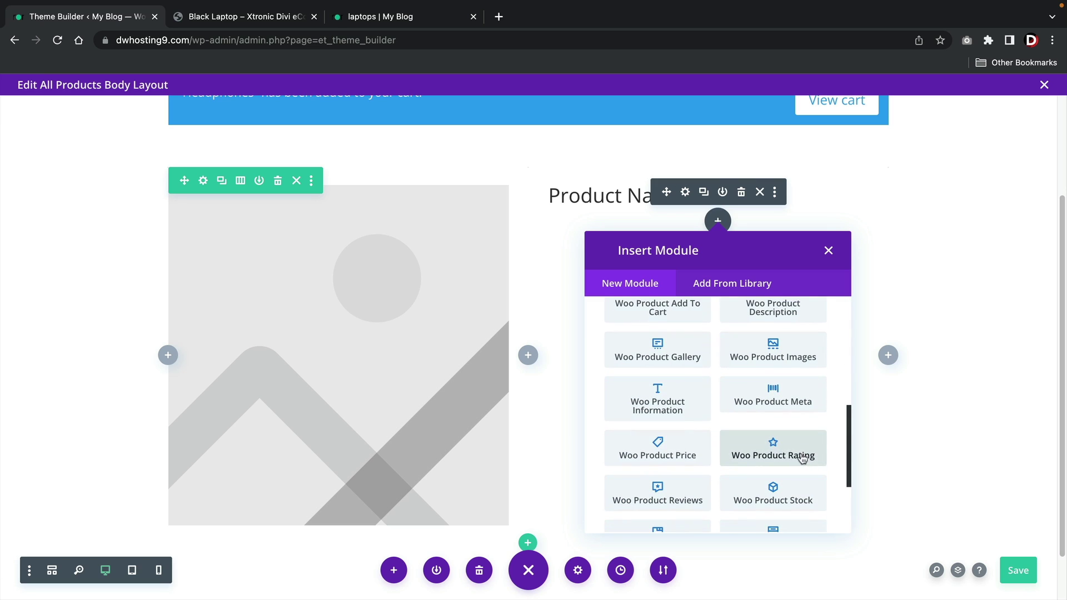
pyautogui.click(787, 454)
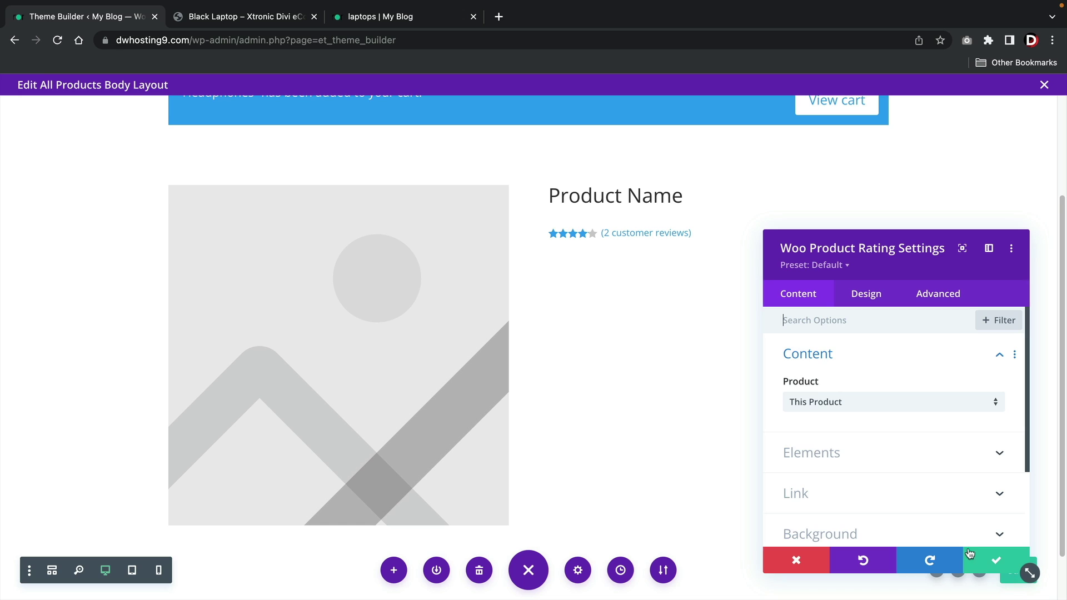
pyautogui.click(984, 561)
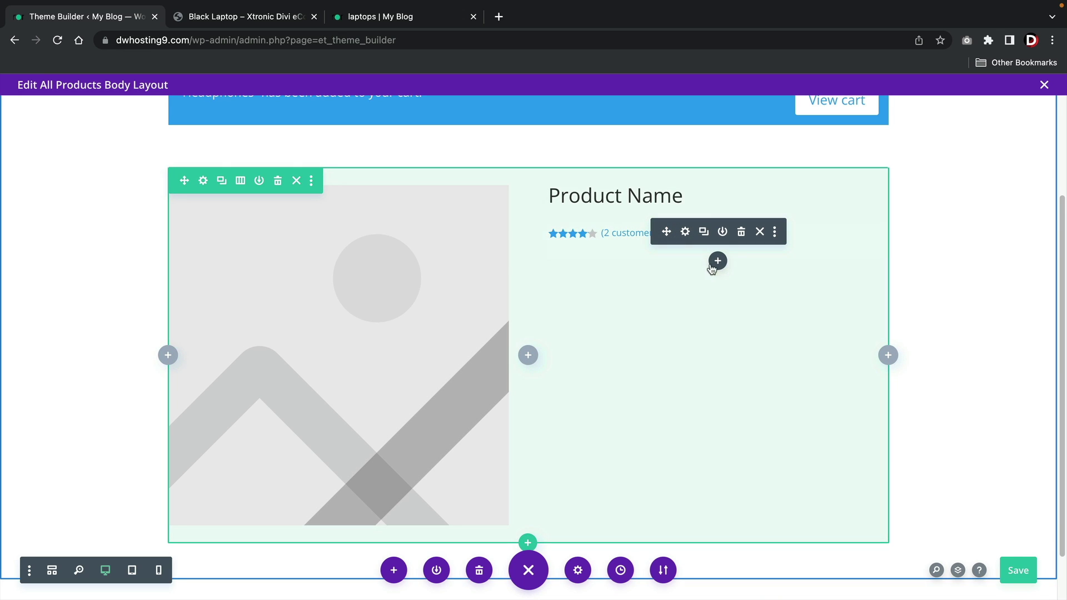
# - Start adding another module below the product rating and browse the available Woo modules
pyautogui.click(715, 262)
pyautogui.scroll(-20, 781, 502)
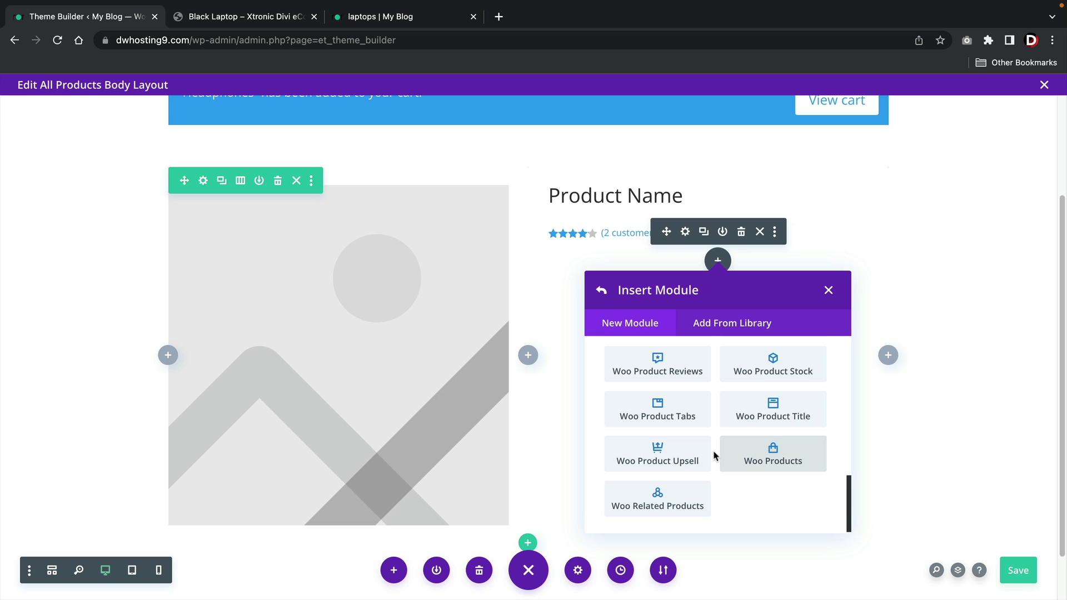
# - Add a Woo Product Price module below the product rating, keeping This Product as its source
pyautogui.scroll(4, 715, 455)
pyautogui.click(657, 428)
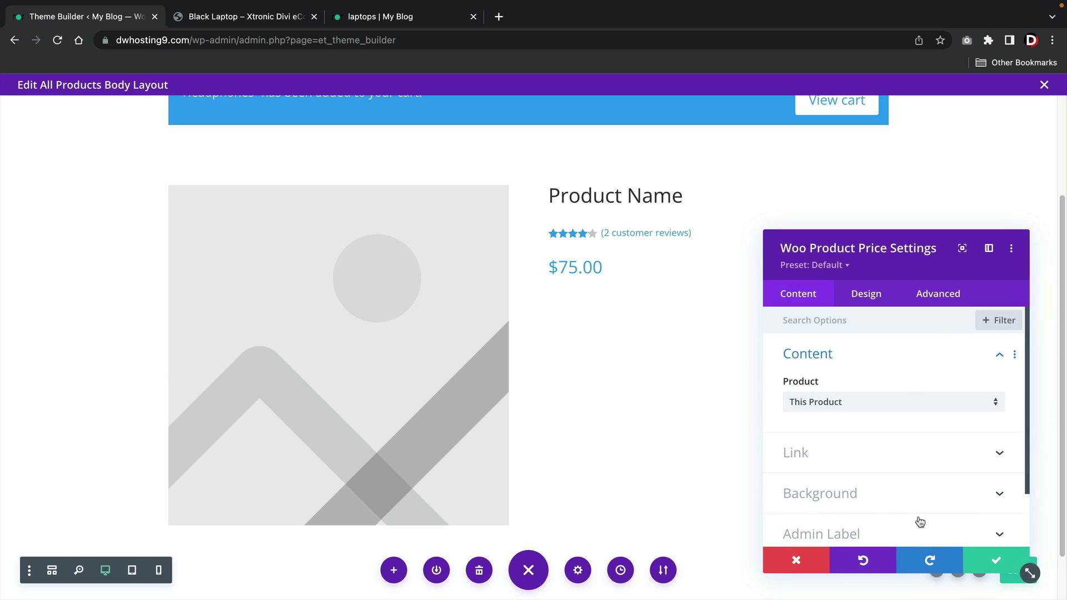
pyautogui.click(994, 561)
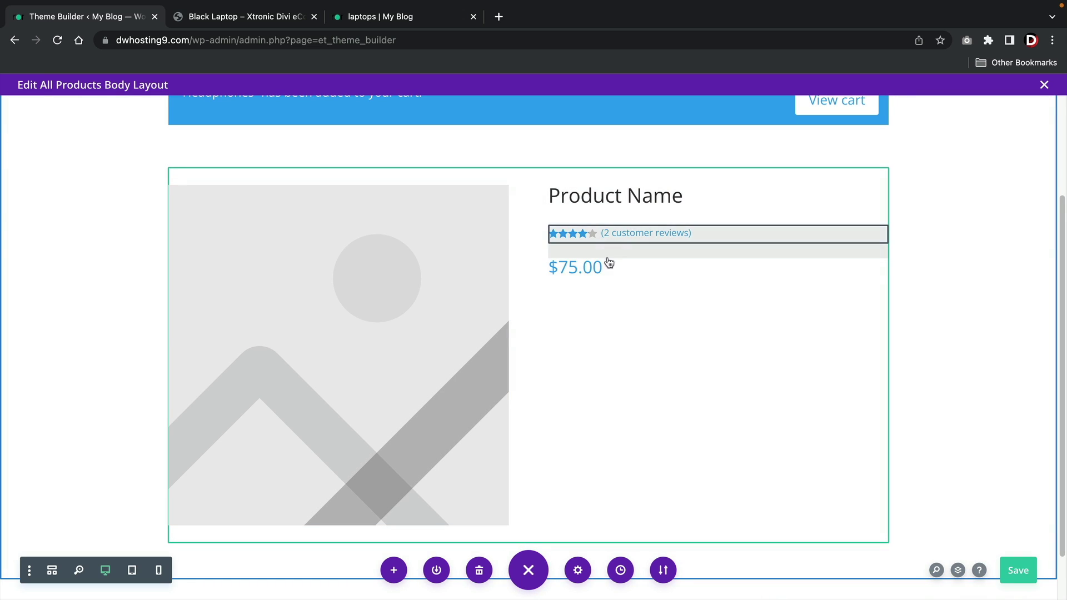
# - Add a Woo Product Description module showing the short description below the product price
pyautogui.click(717, 295)
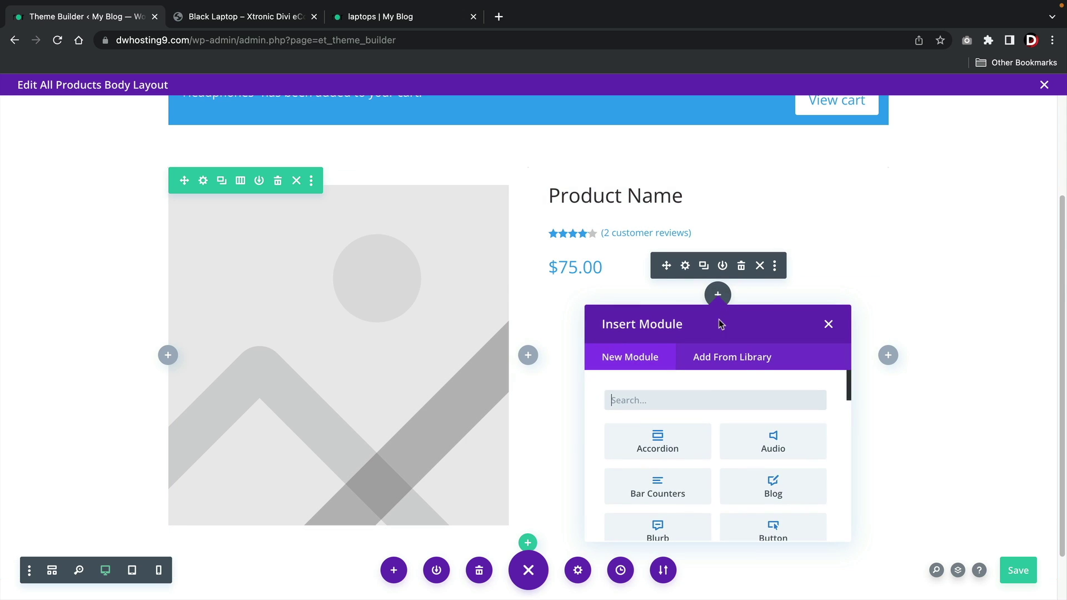
pyautogui.write('ww')
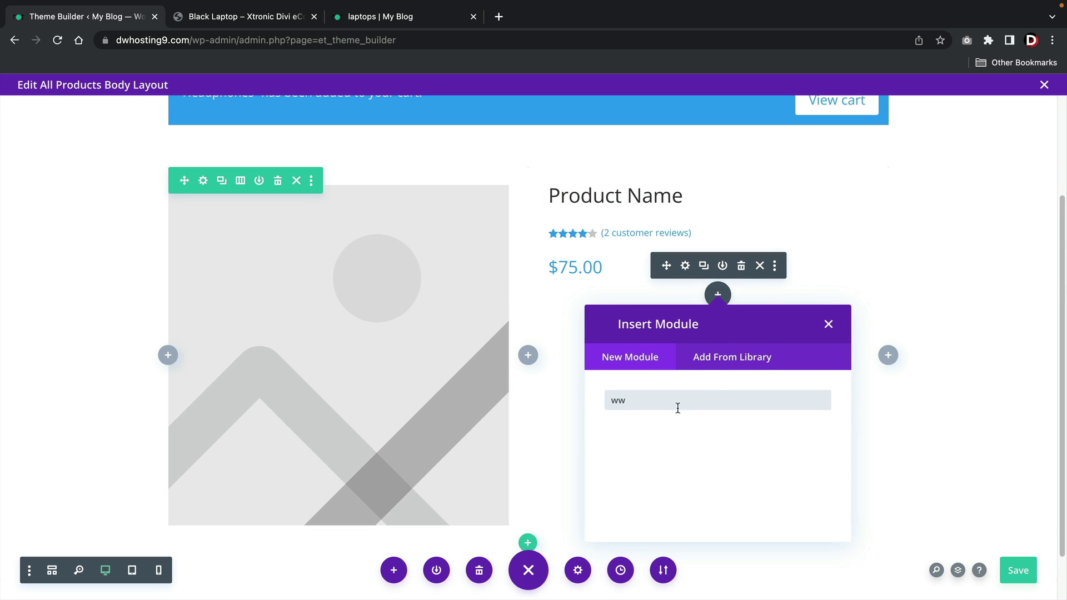
pyautogui.write('=')
pyautogui.press('BackSpace')
pyautogui.press('BackSpace')
pyautogui.write('oo')
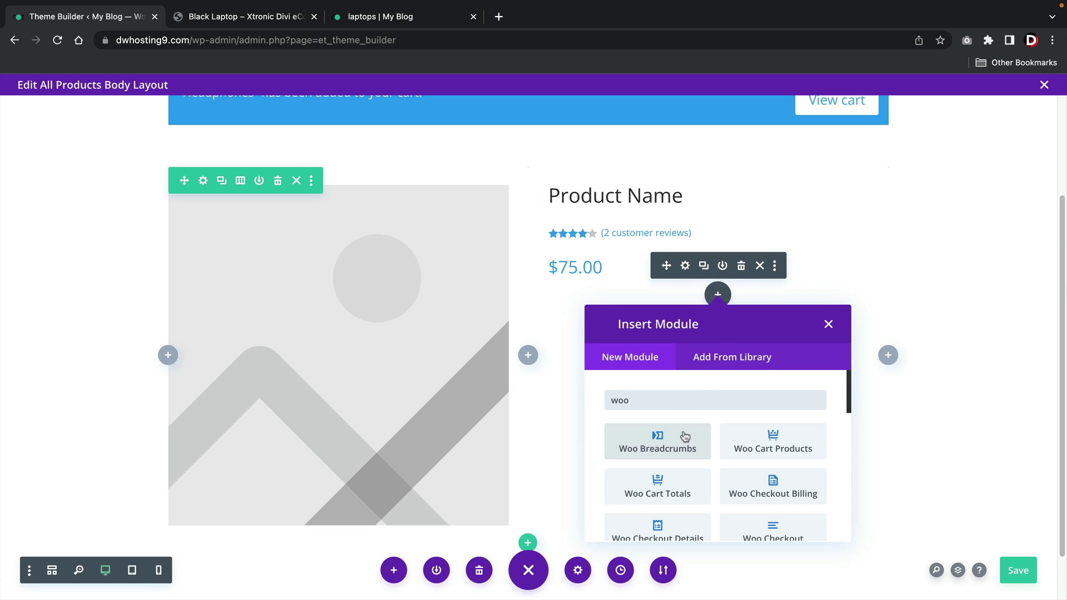
pyautogui.scroll(-2, 695, 461)
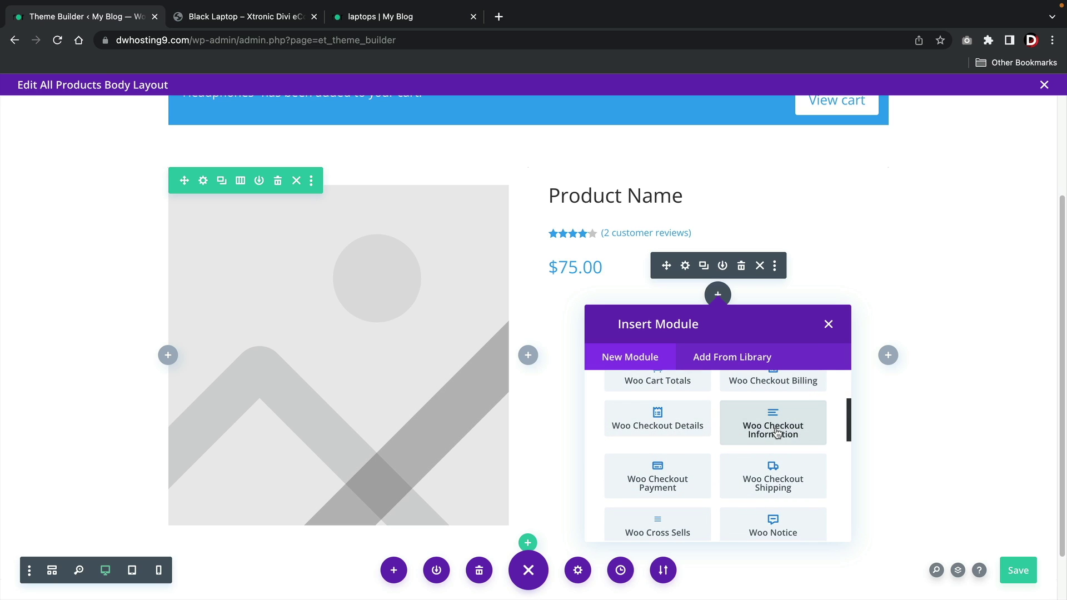
pyautogui.scroll(-3, 784, 434)
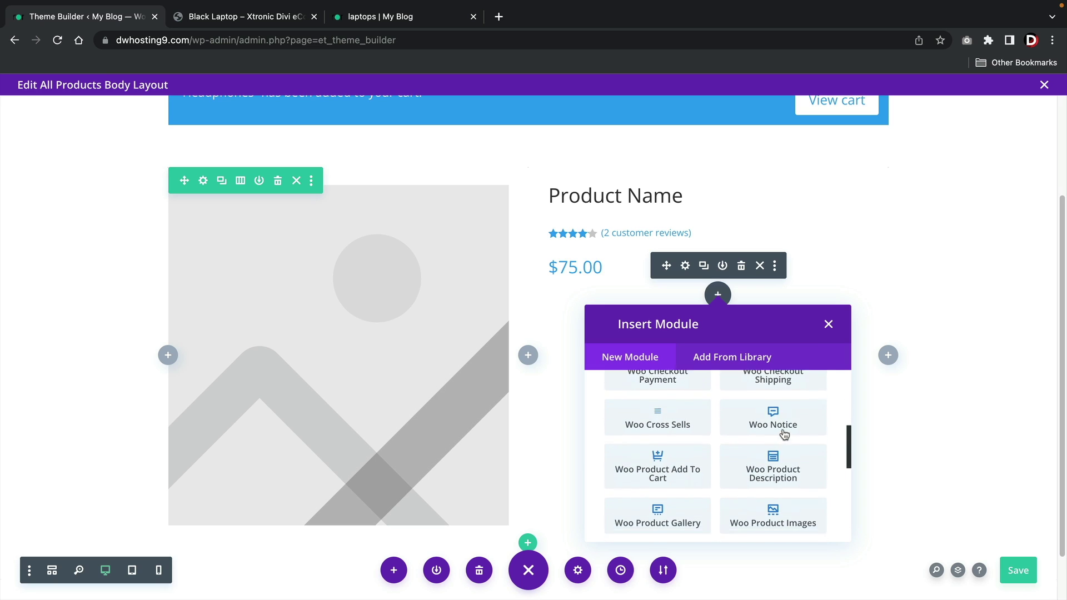
pyautogui.click(784, 450)
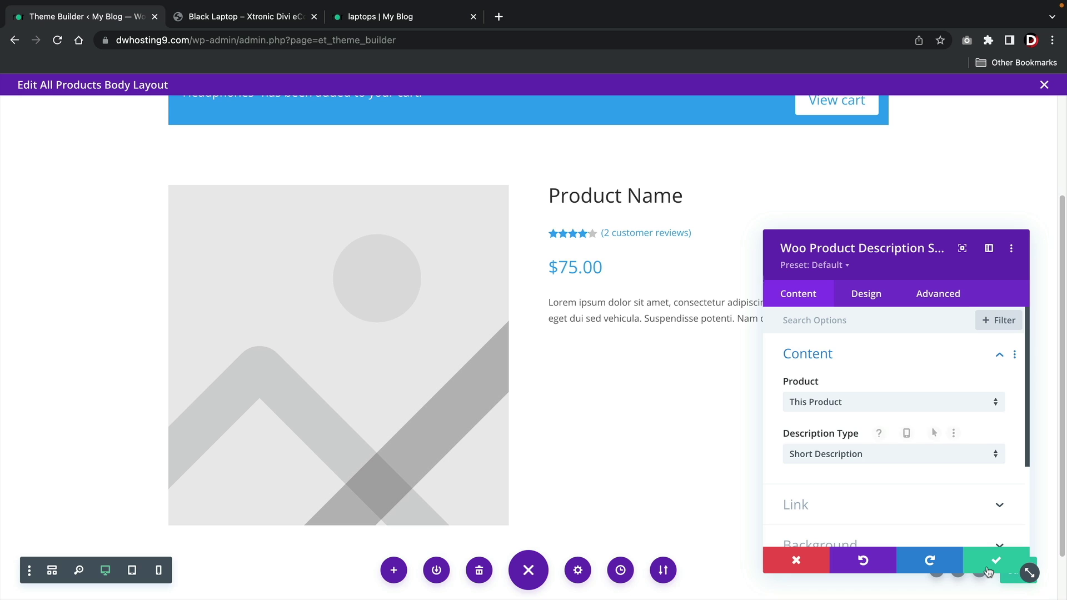
pyautogui.press('super+Return')
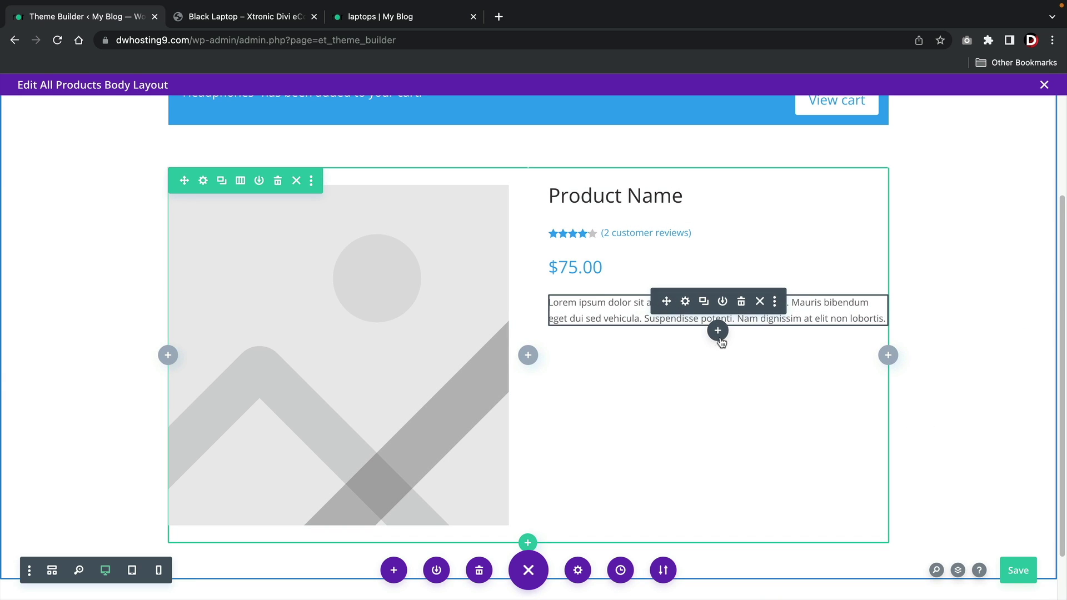
# - Add a Woo Product Add To Cart module below the product description, keeping its default settings
pyautogui.click(718, 330)
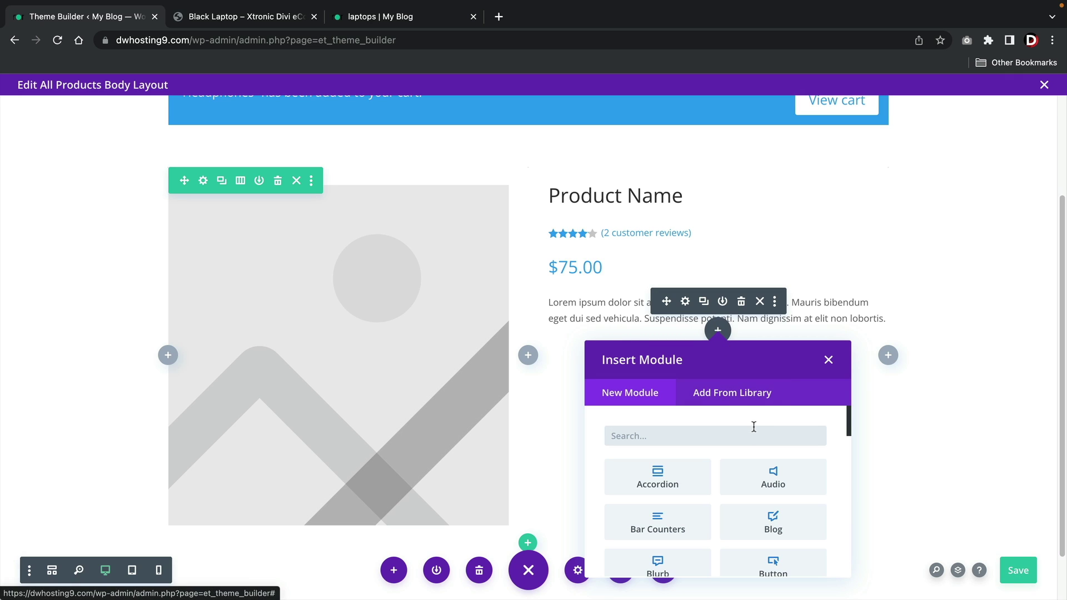
pyautogui.write('woo')
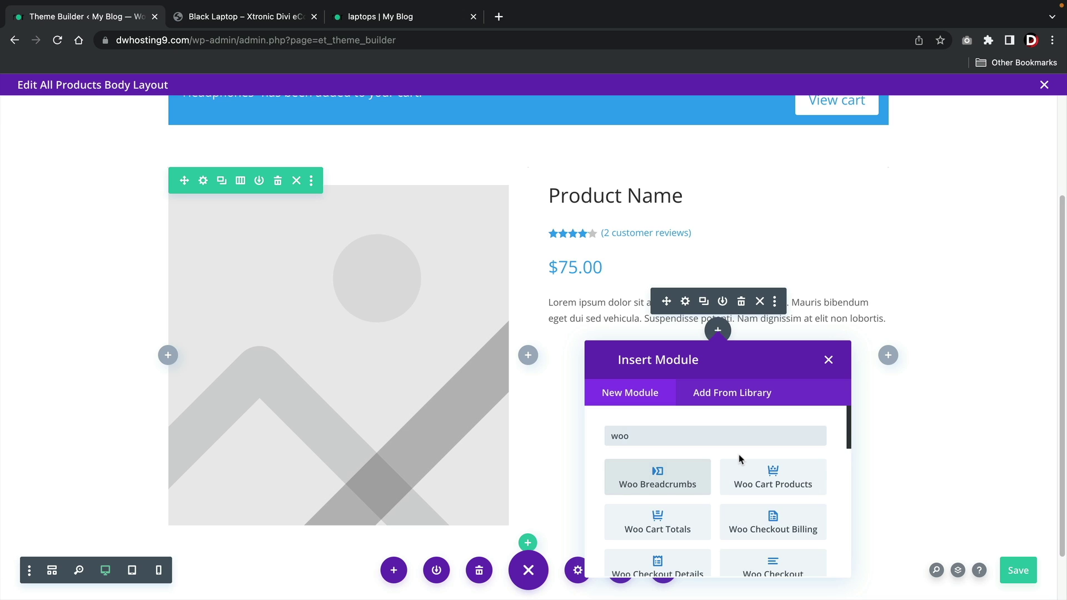
pyautogui.scroll(-2, 739, 459)
pyautogui.scroll(-5, 788, 477)
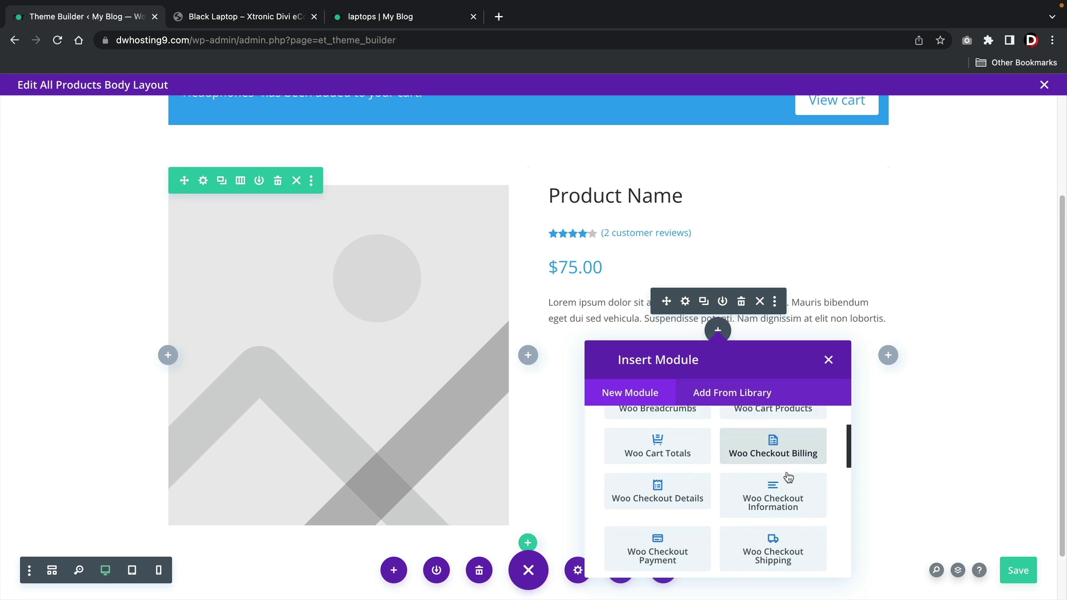
pyautogui.click(687, 508)
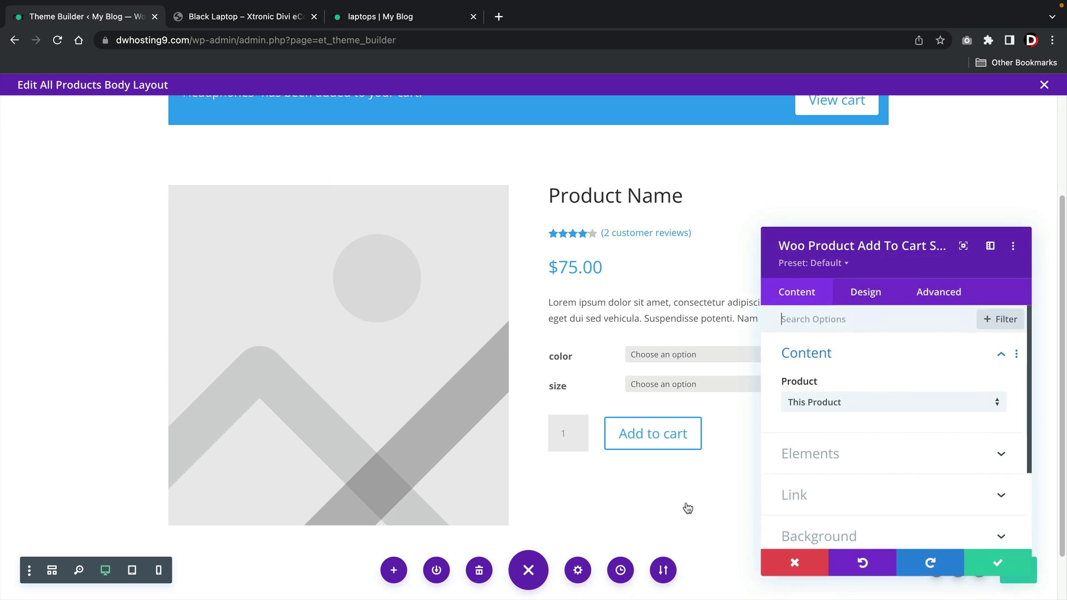
pyautogui.click(992, 562)
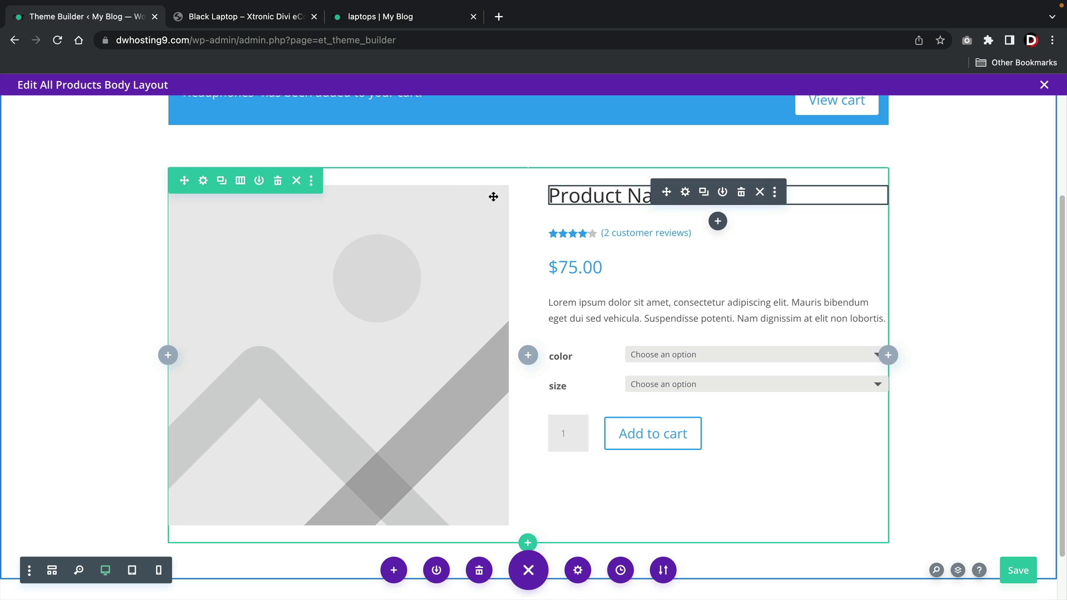
# - Change the product row to three equal columns and add a Woo Product Reviews module to the empty third column
pyautogui.click(240, 181)
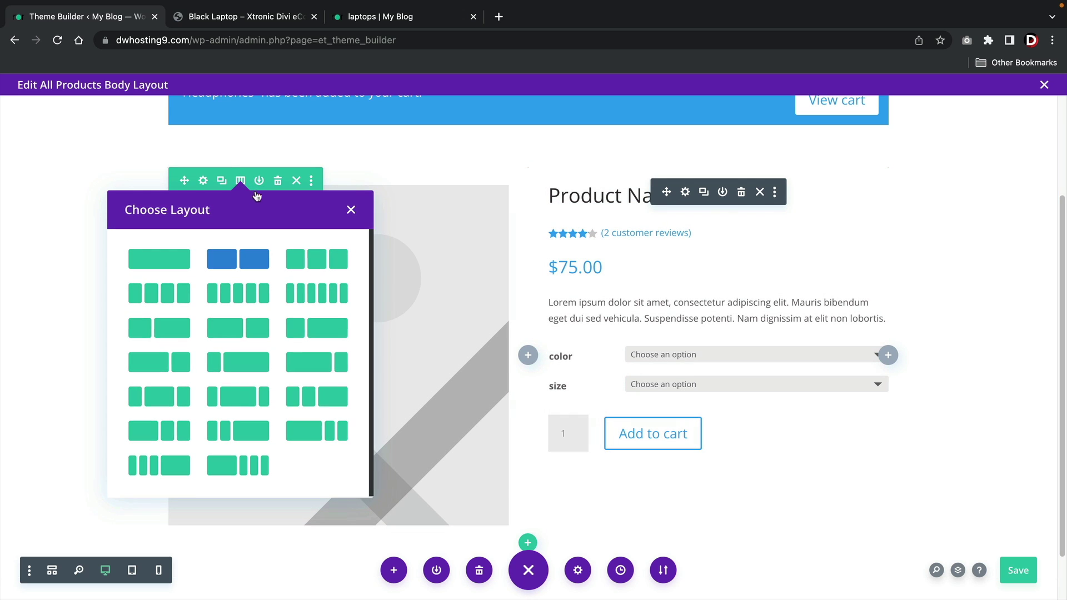
pyautogui.click(304, 259)
pyautogui.click(772, 201)
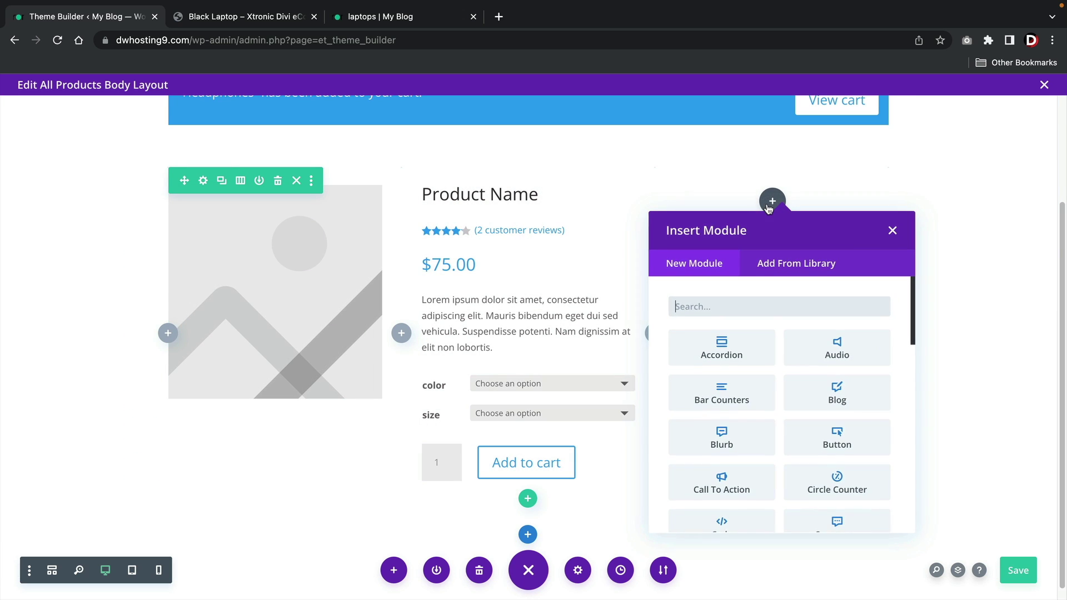
pyautogui.write('woo')
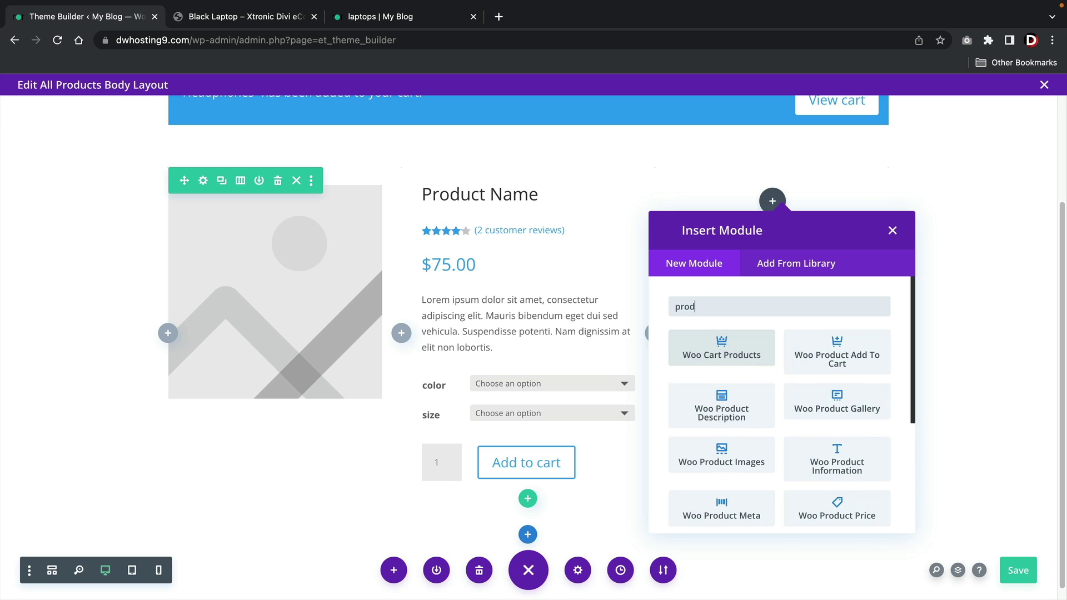
pyautogui.scroll(-5, 752, 375)
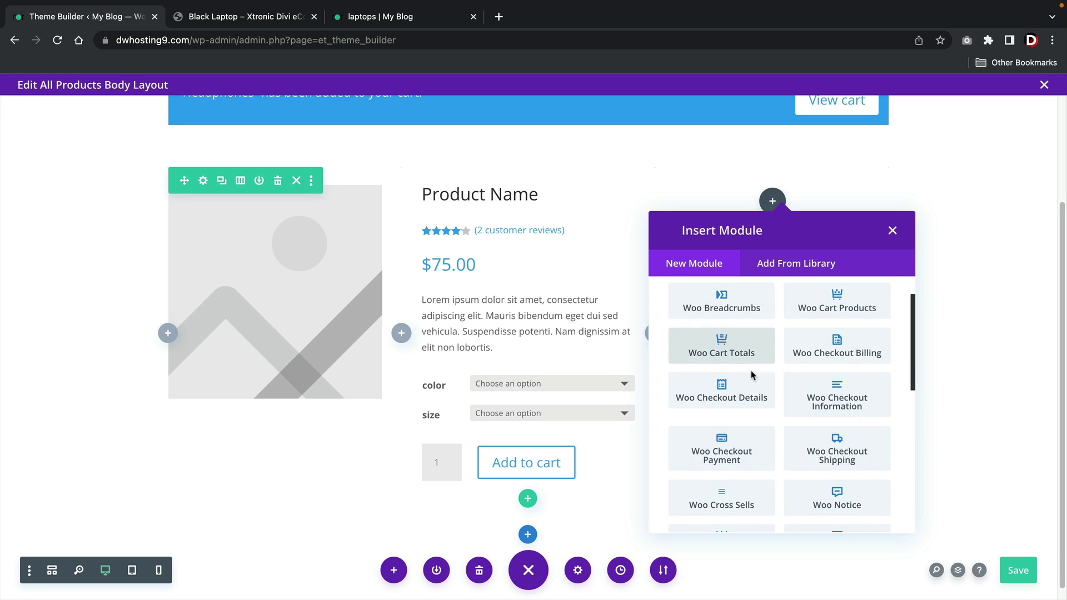
pyautogui.scroll(-4, 751, 385)
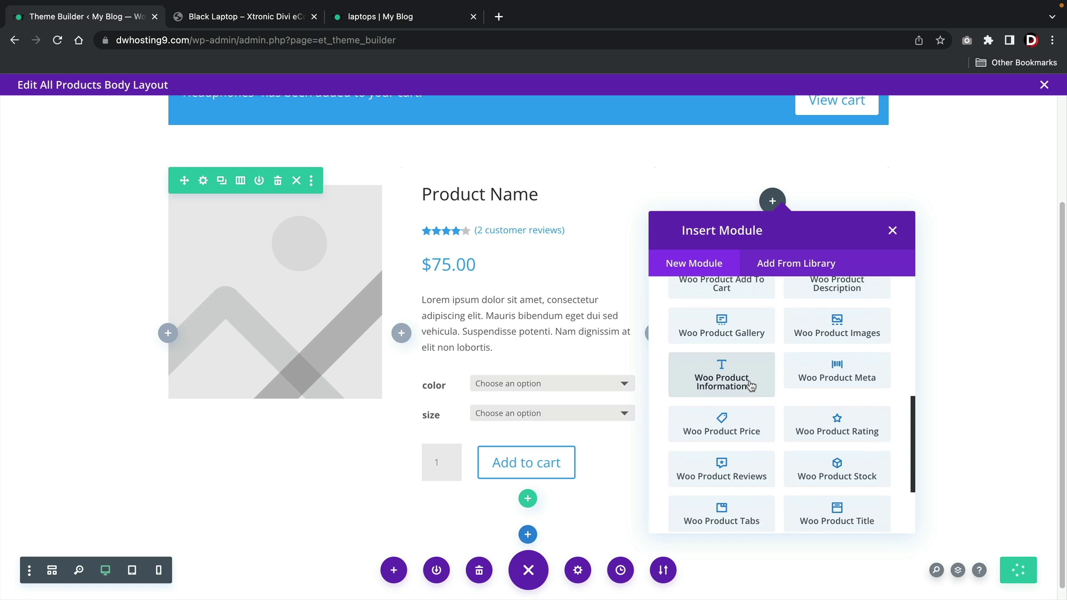
pyautogui.scroll(-1, 750, 385)
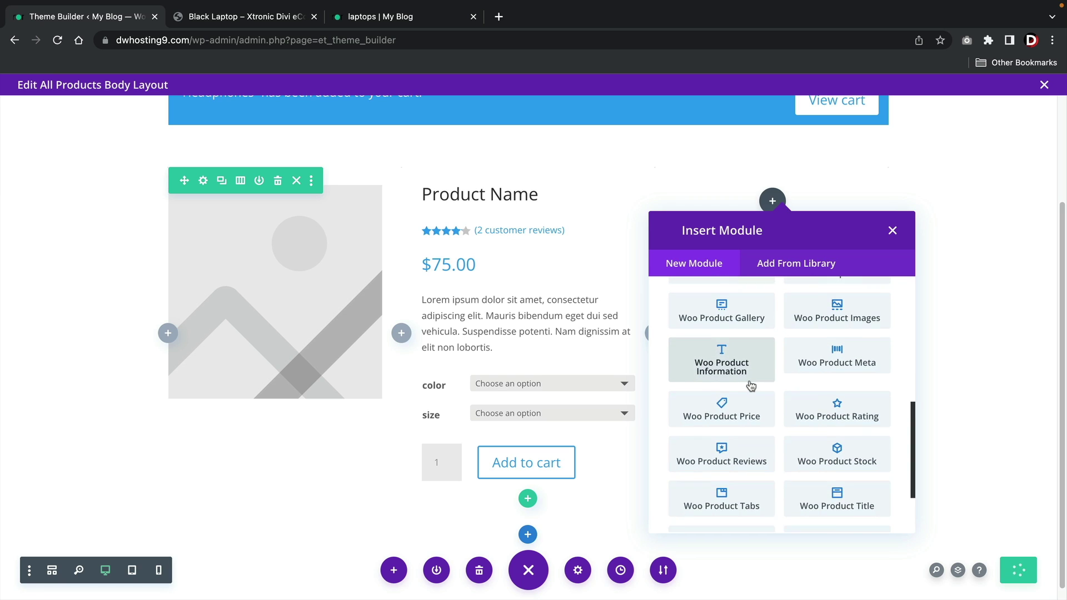
pyautogui.click(725, 458)
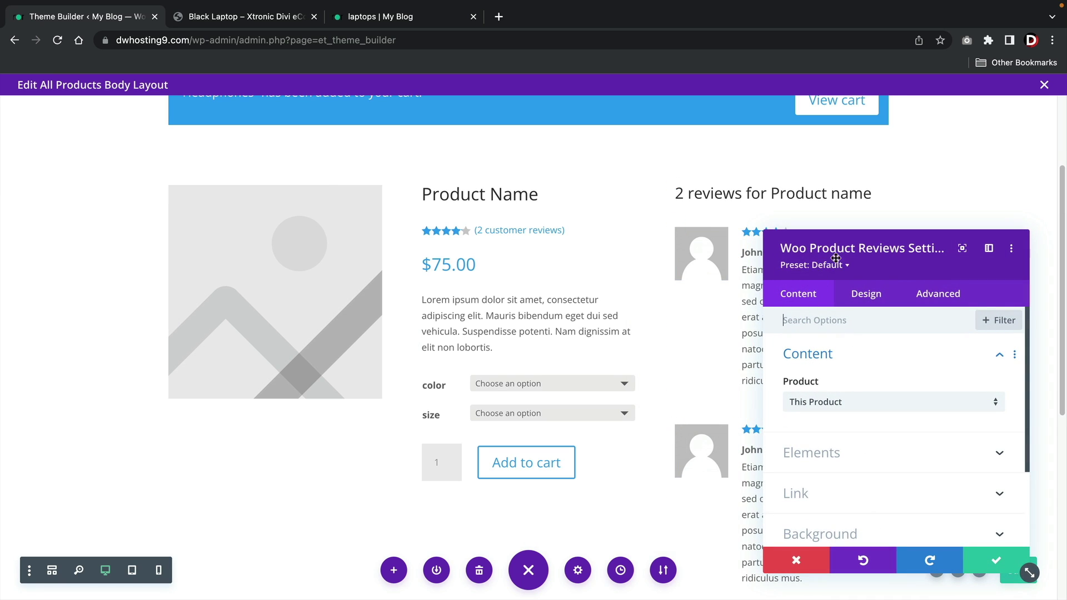
pyautogui.moveTo(827, 260); pyautogui.dragTo(918, 444)
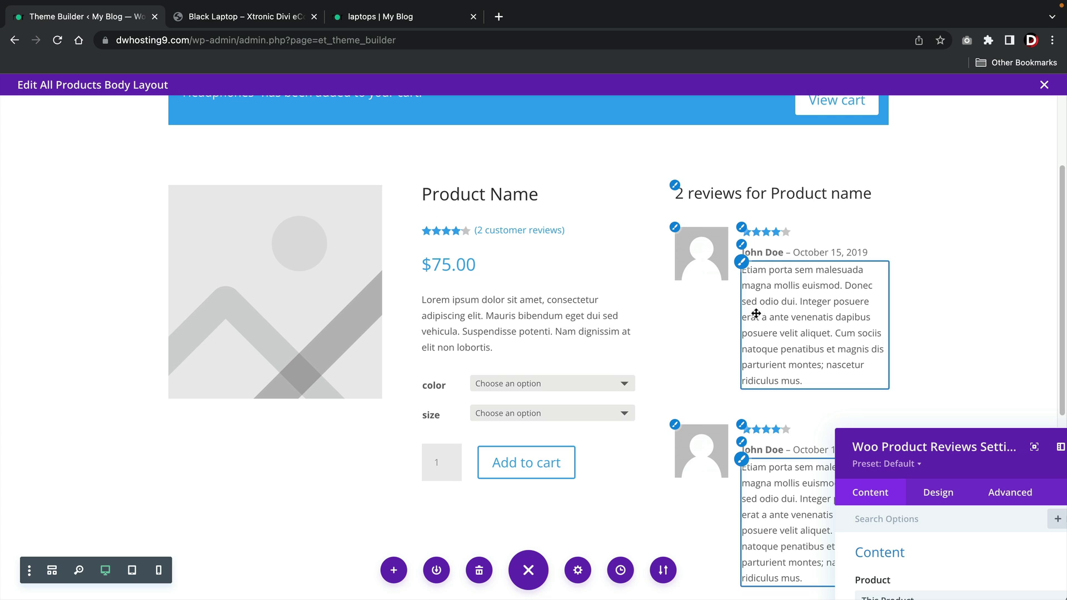
pyautogui.click(750, 254)
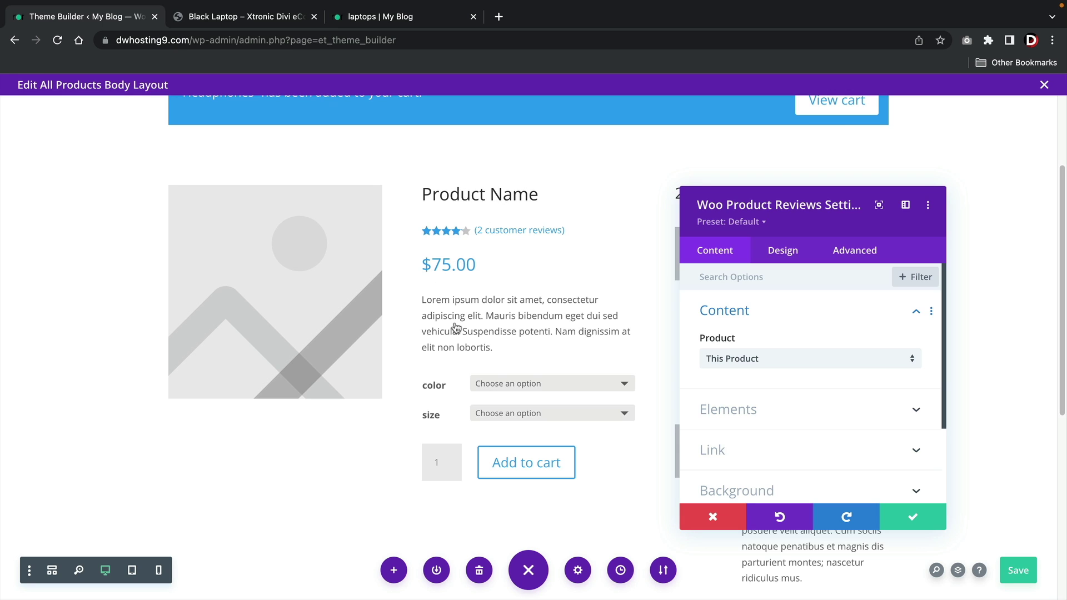
pyautogui.scroll(1, 532, 211)
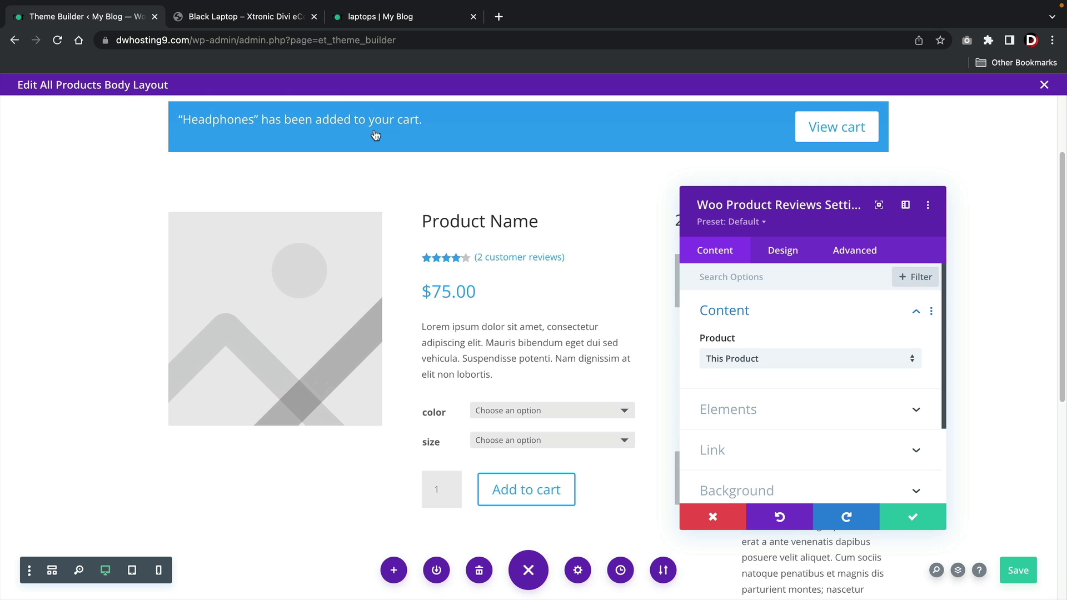
pyautogui.click(911, 522)
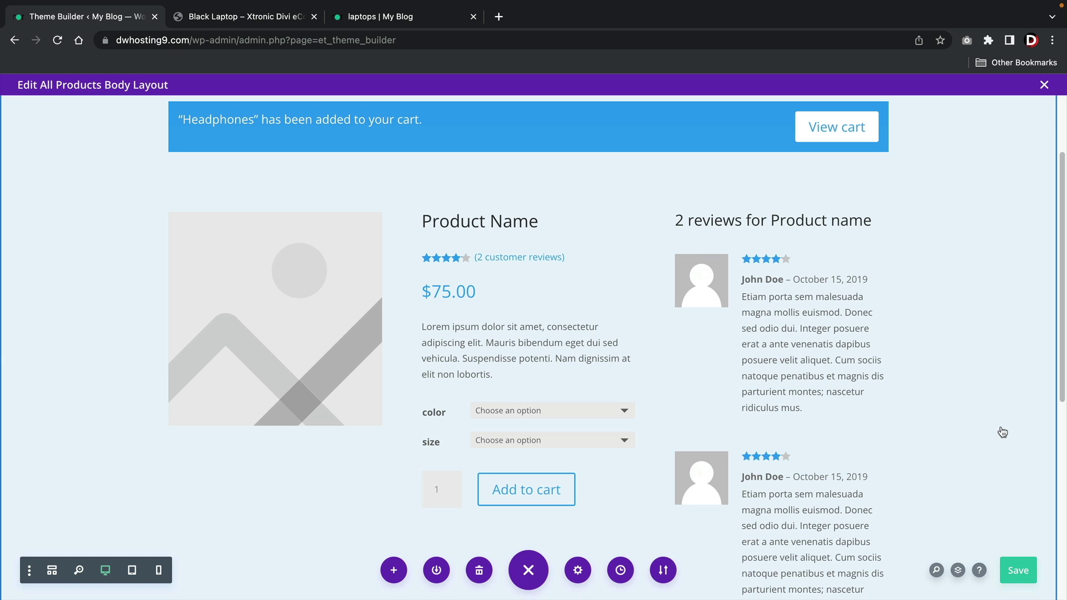
# - Import the Divi Builder layout from Product Page 1.json with Replace Existing Content enabled
pyautogui.scroll(1, 1002, 431)
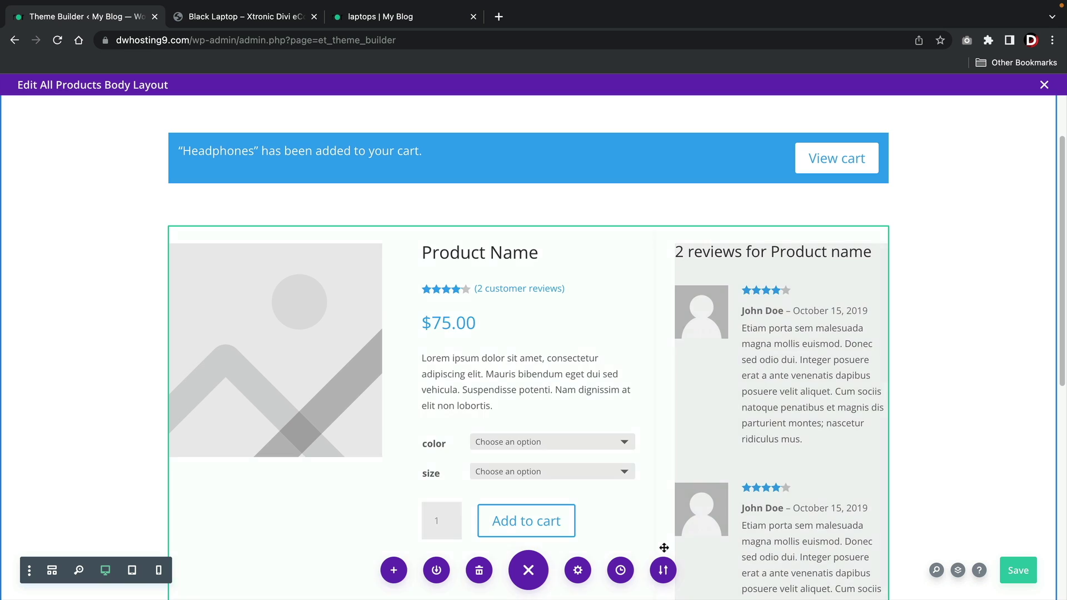
pyautogui.click(663, 570)
pyautogui.click(639, 394)
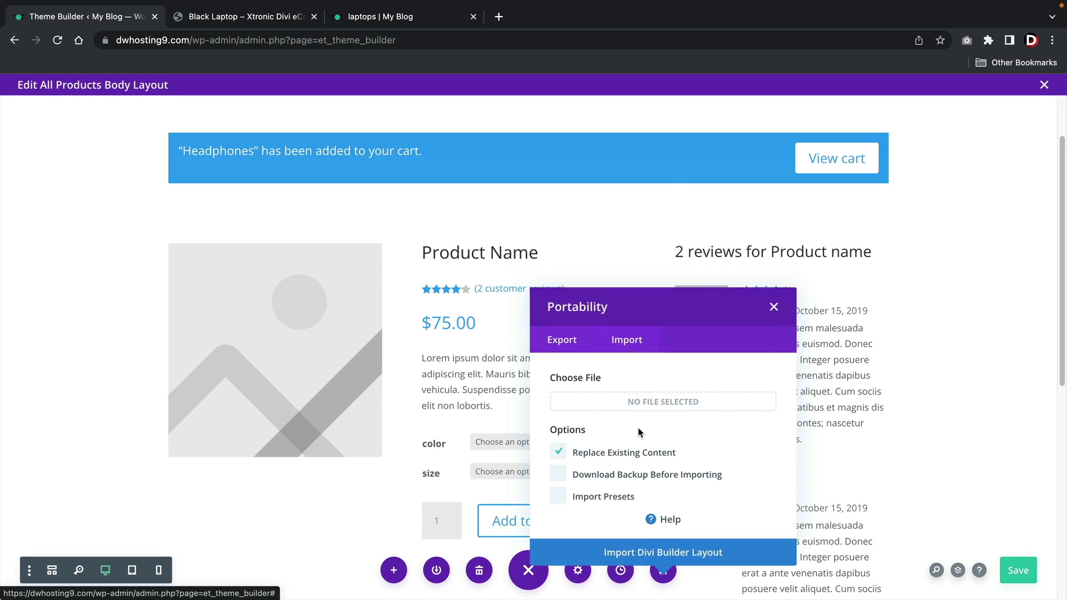
pyautogui.click(657, 377)
pyautogui.scroll(-3, 611, 367)
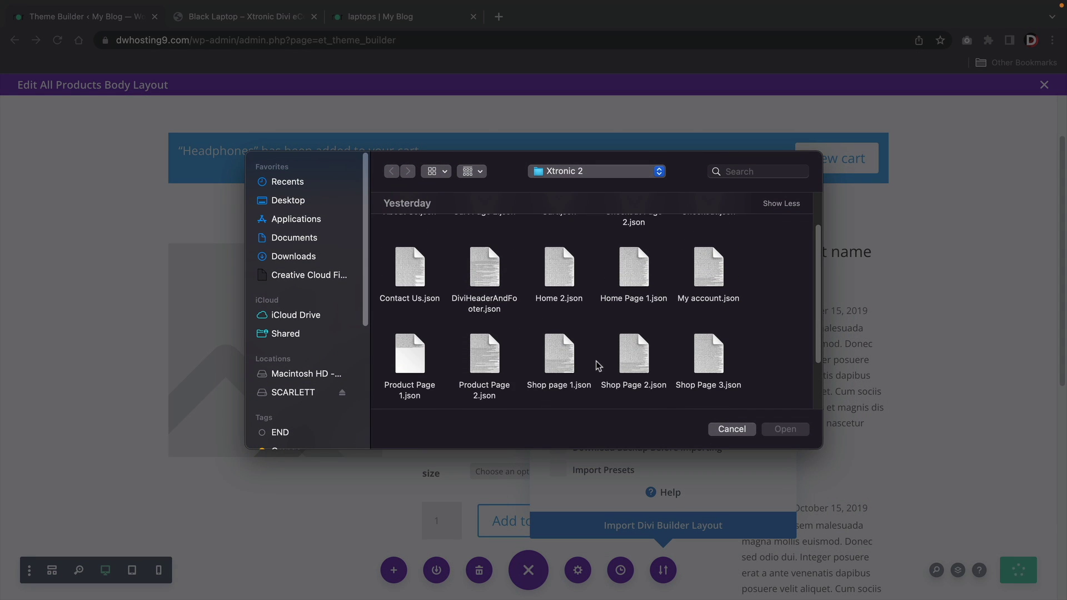
pyautogui.click(428, 356)
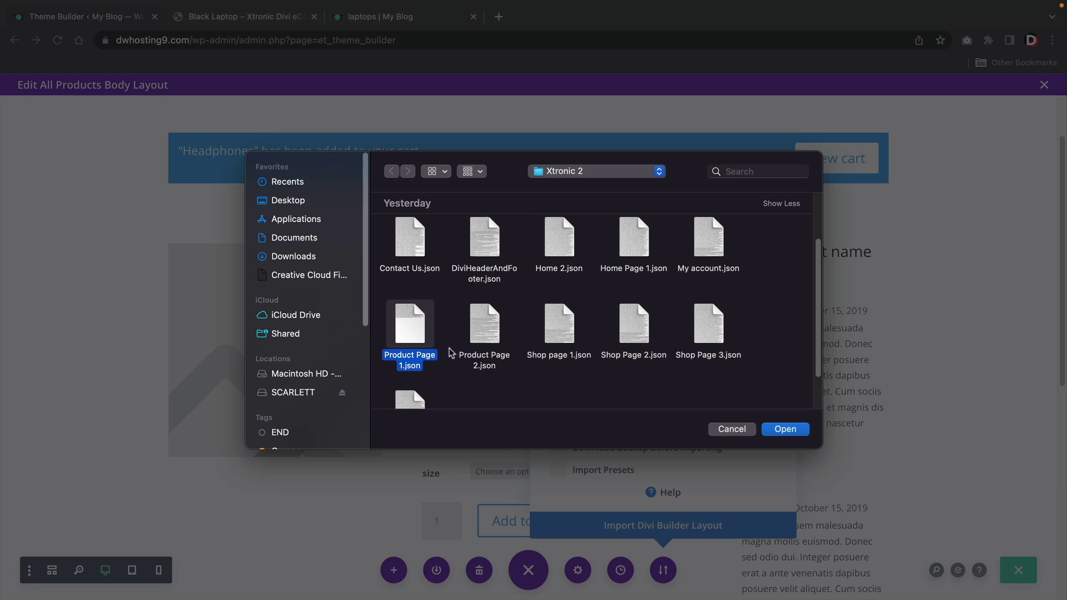
pyautogui.click(801, 435)
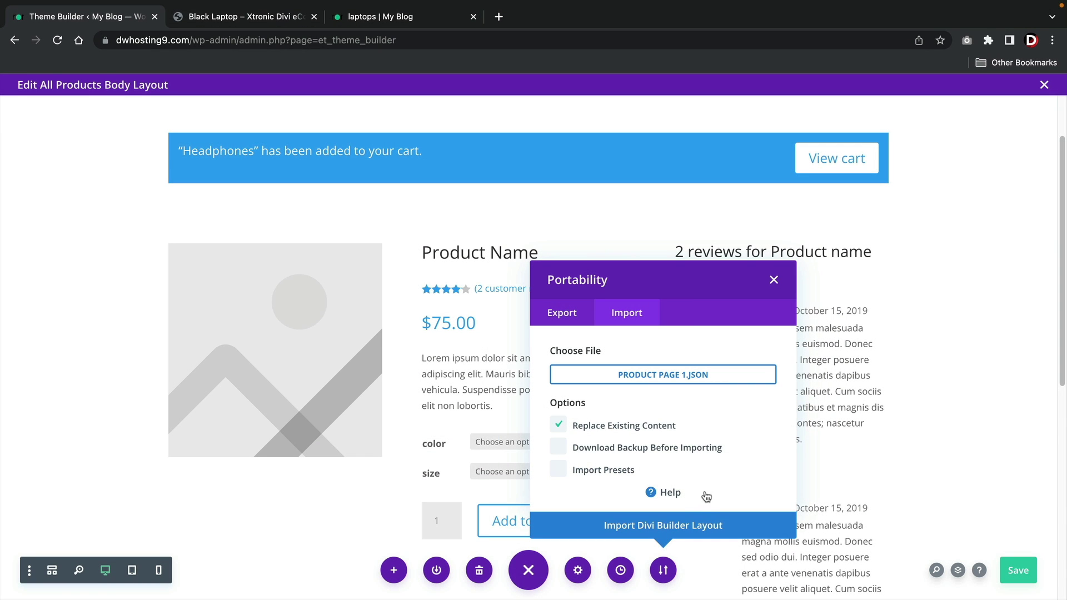
pyautogui.click(694, 525)
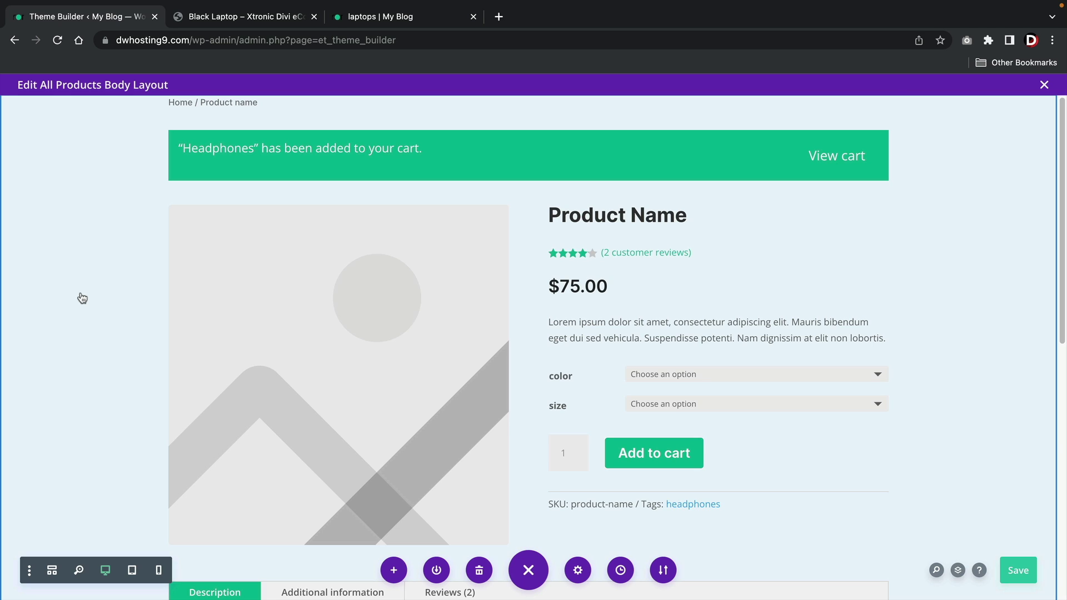
# - Close the All Products body layout editor and save the Theme Builder changes
pyautogui.scroll(-1, 70, 326)
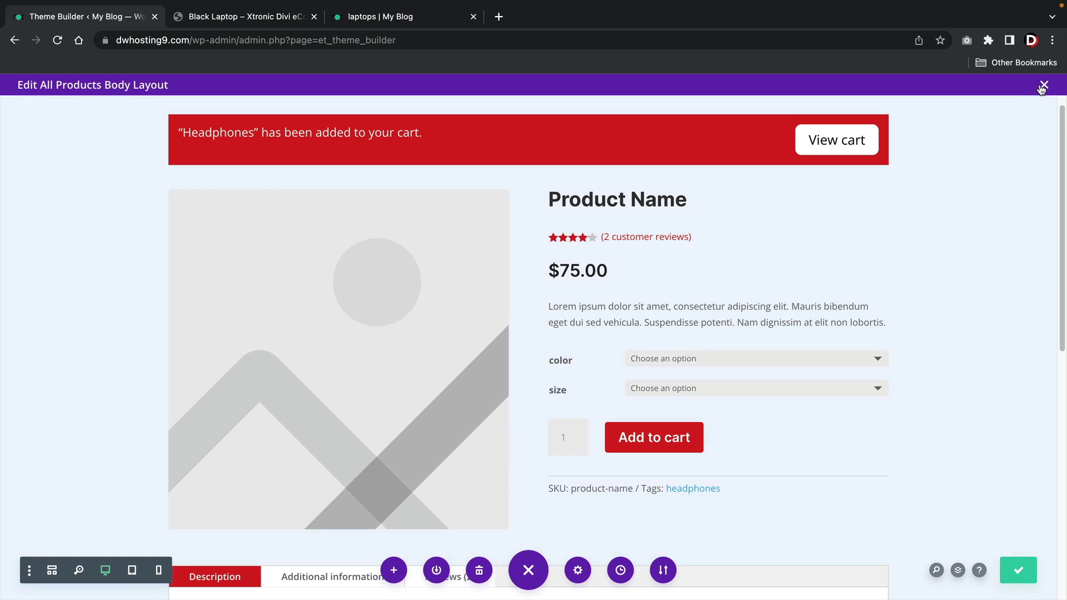
pyautogui.click(1044, 85)
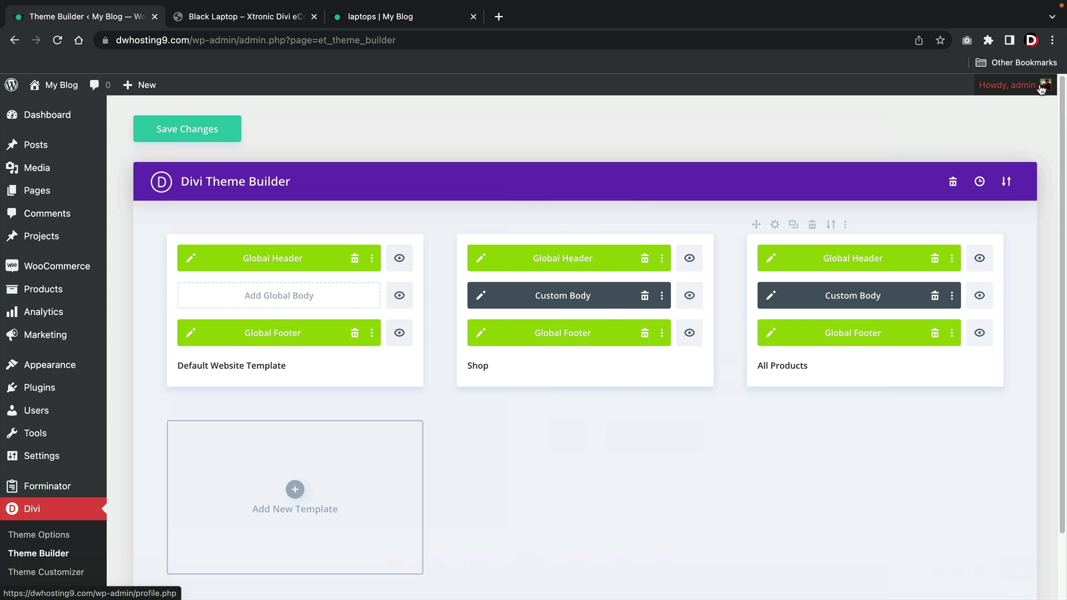
pyautogui.click(210, 139)
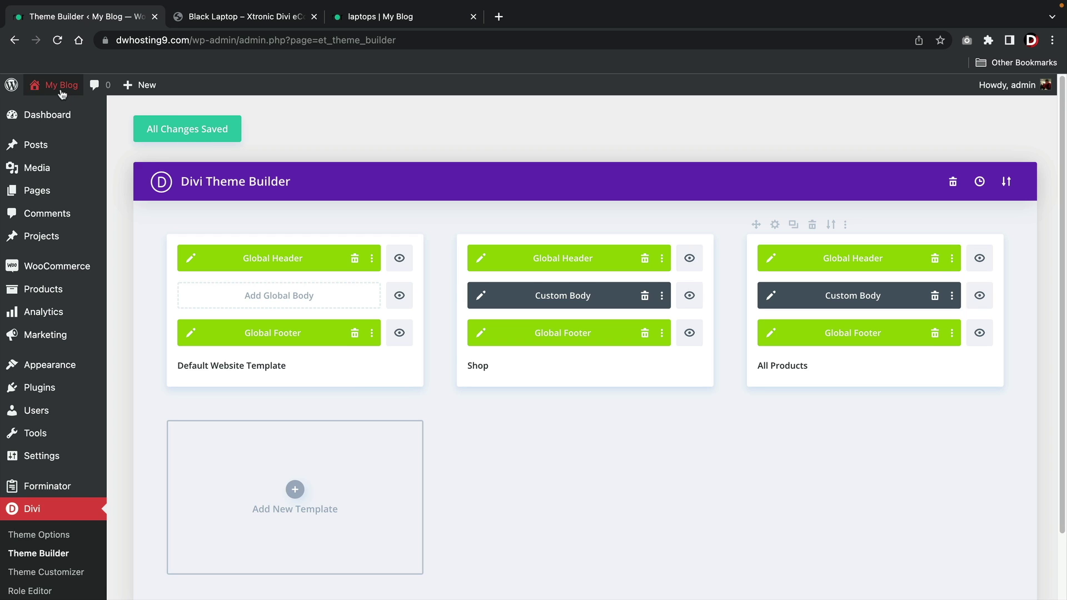
# - Visit the live site and view the Headphones product page with the new template
pyautogui.moveTo(55, 85)
pyautogui.click(61, 111)
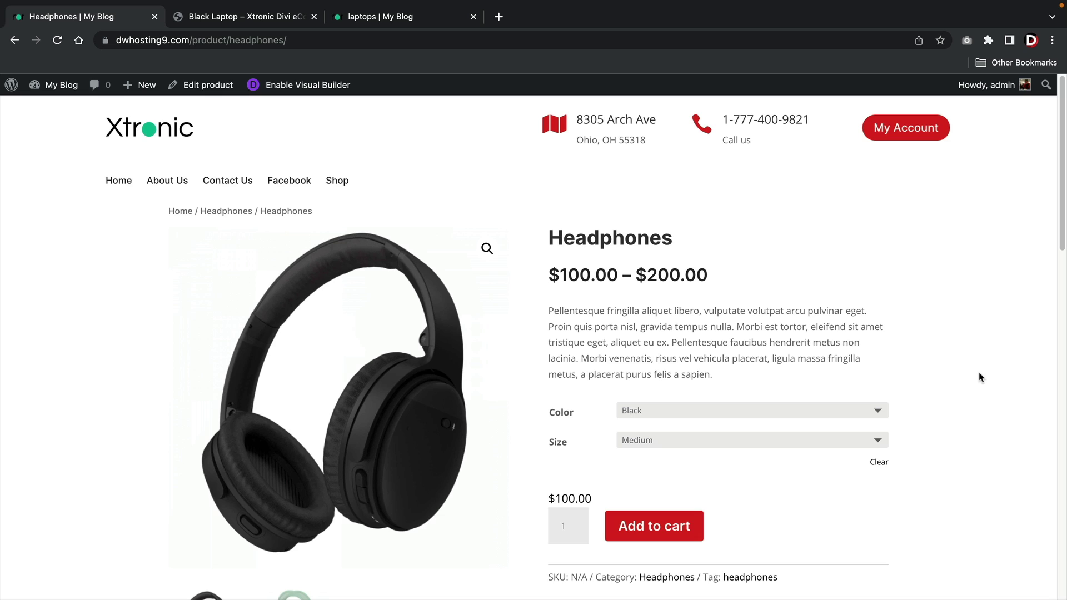
# - Examine the Headphones product page, including the title, description, cart area, gallery and description tabs
pyautogui.moveTo(562, 239); pyautogui.dragTo(674, 239)
pyautogui.scroll(-3, 625, 235)
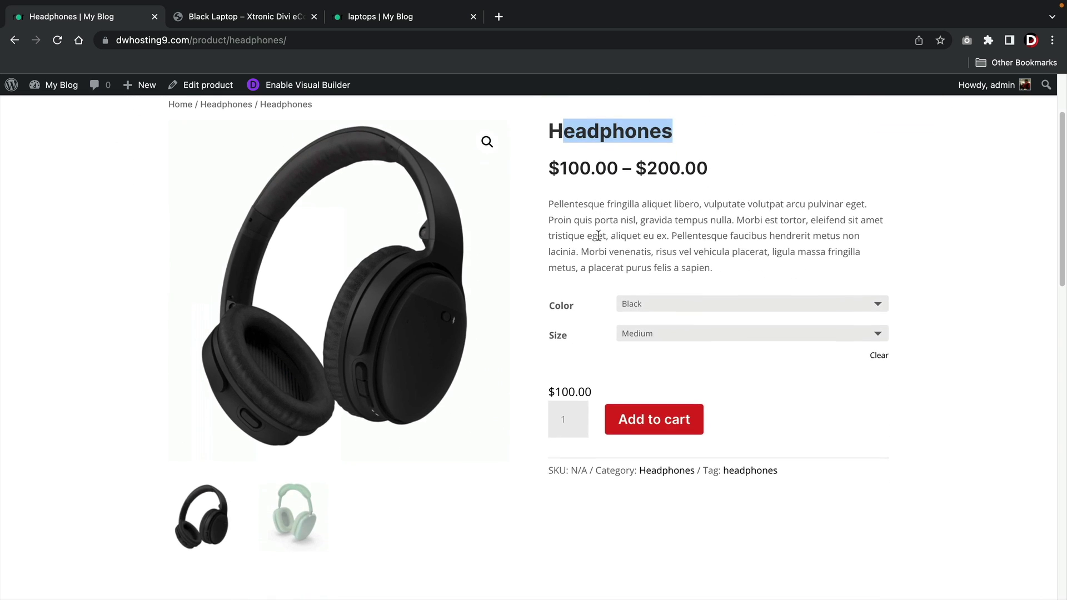
pyautogui.moveTo(564, 194); pyautogui.dragTo(663, 262)
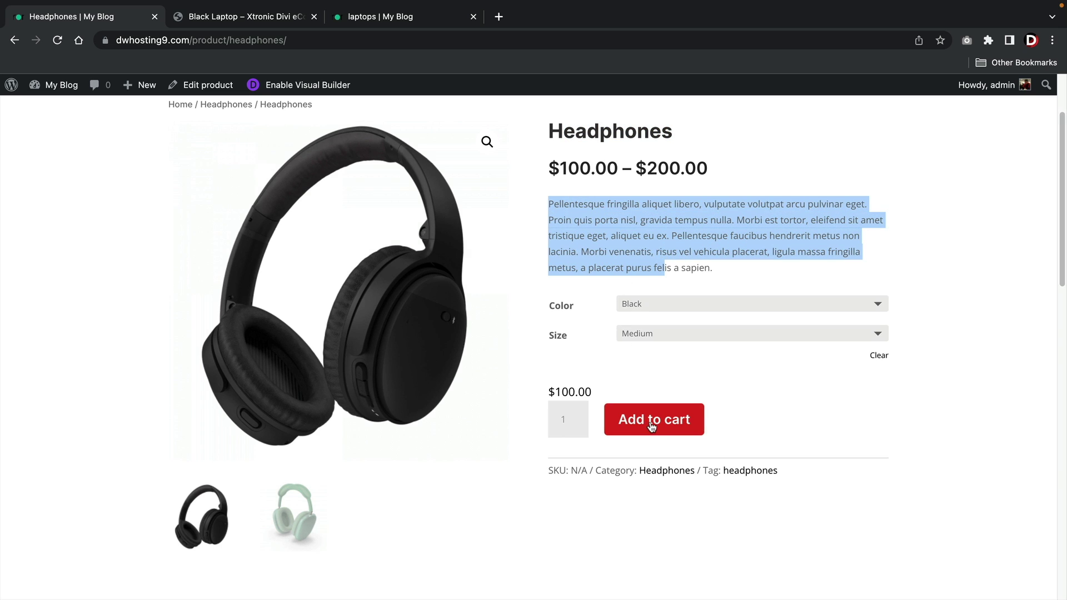
pyautogui.scroll(-6, 651, 425)
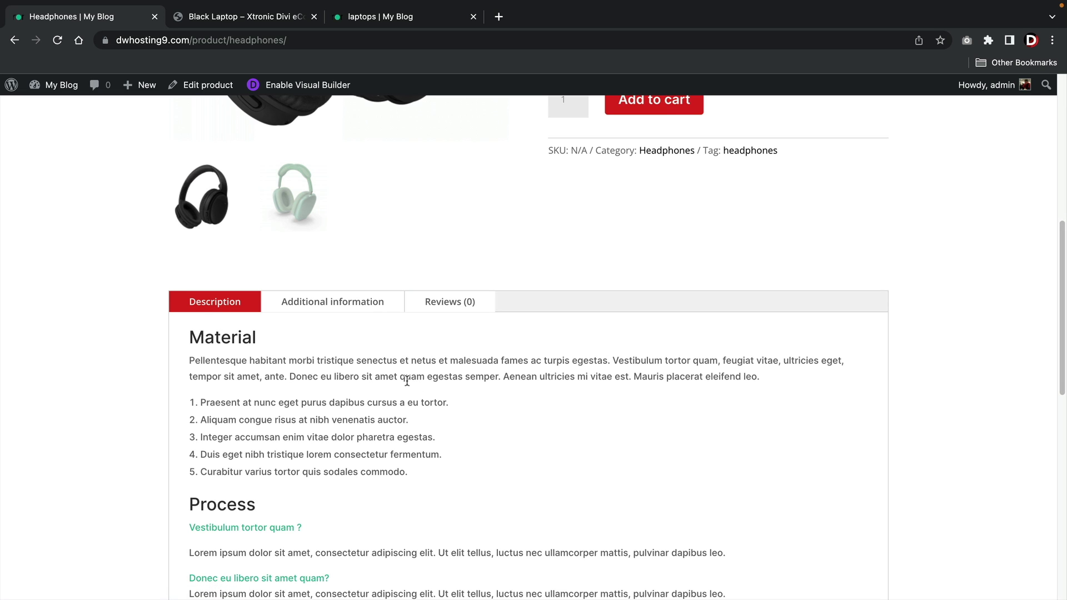
pyautogui.scroll(8, 531, 415)
pyautogui.scroll(-2, 698, 413)
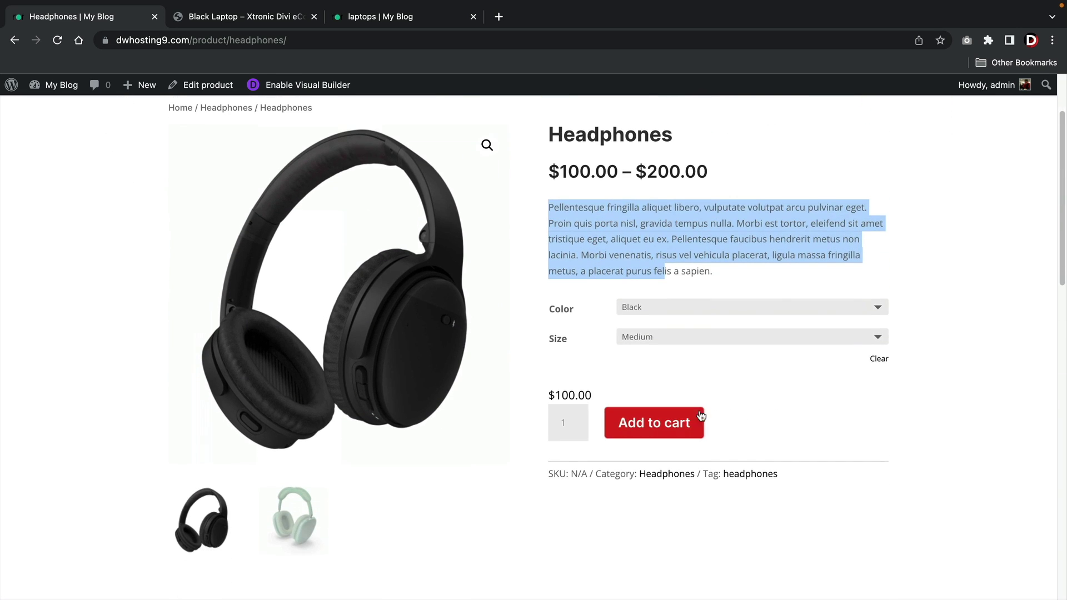
pyautogui.click(726, 263)
pyautogui.scroll(1, 725, 264)
pyautogui.scroll(2, 725, 264)
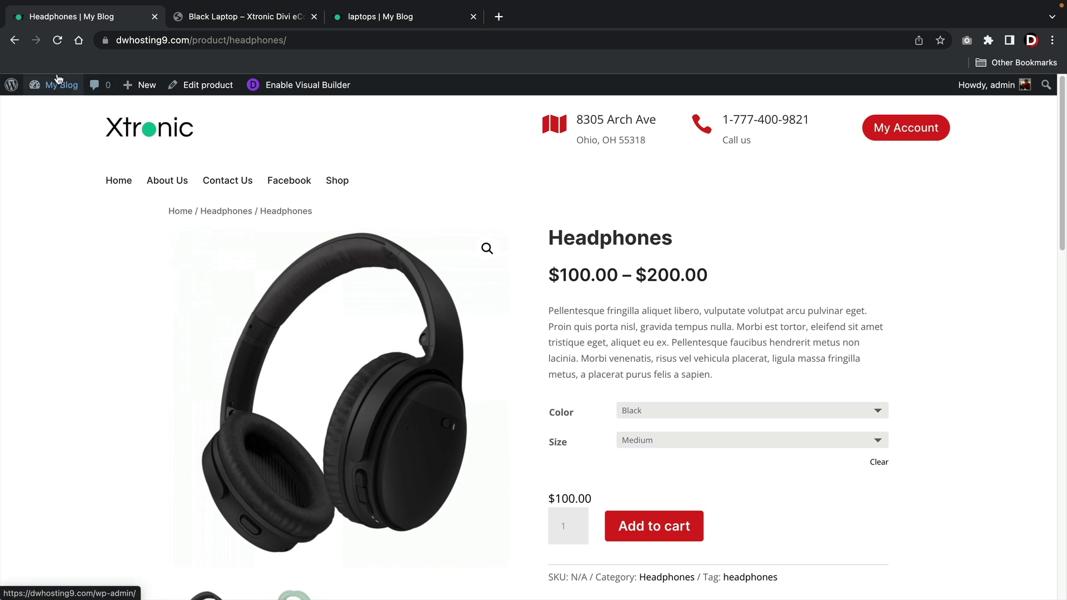
# - Set the theme's body link color to #161616 in the Theme Customizer's typography settings and publish the change
pyautogui.moveTo(56, 85)
pyautogui.click(63, 178)
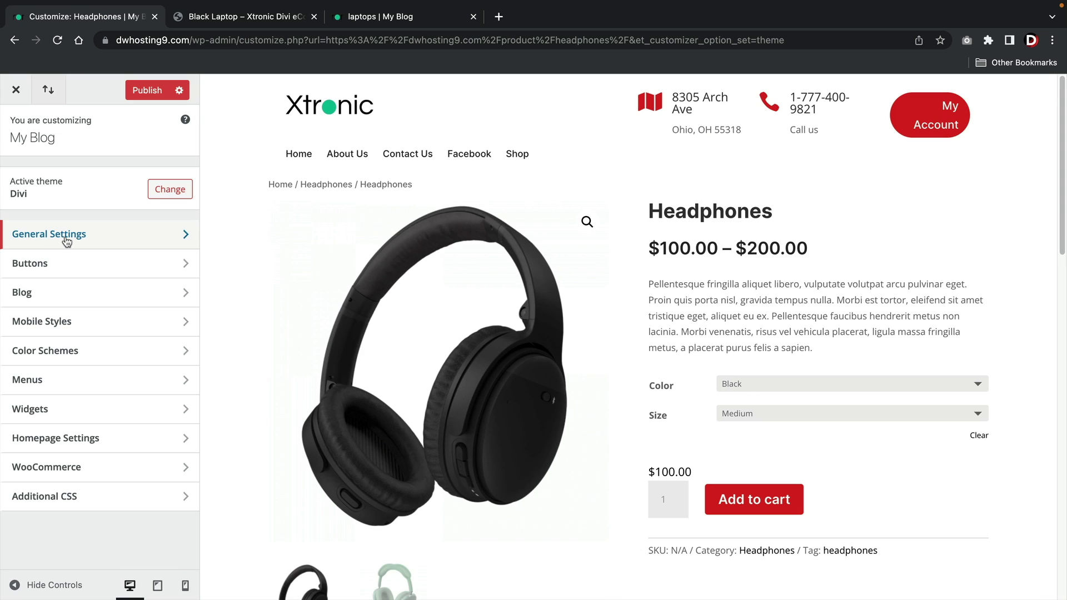
pyautogui.click(66, 237)
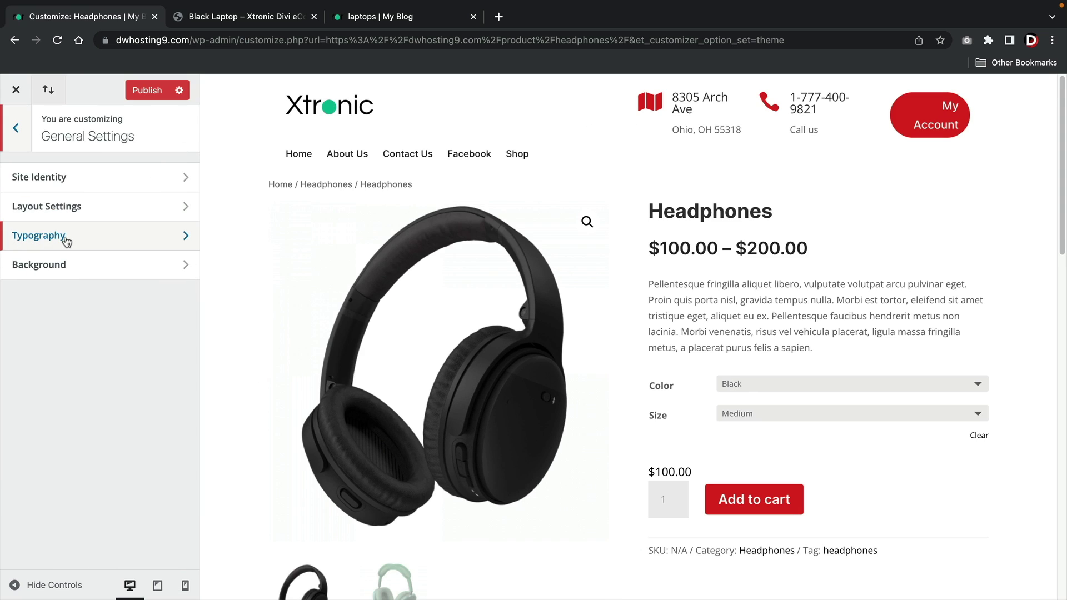
pyautogui.click(65, 236)
pyautogui.scroll(-4, 67, 241)
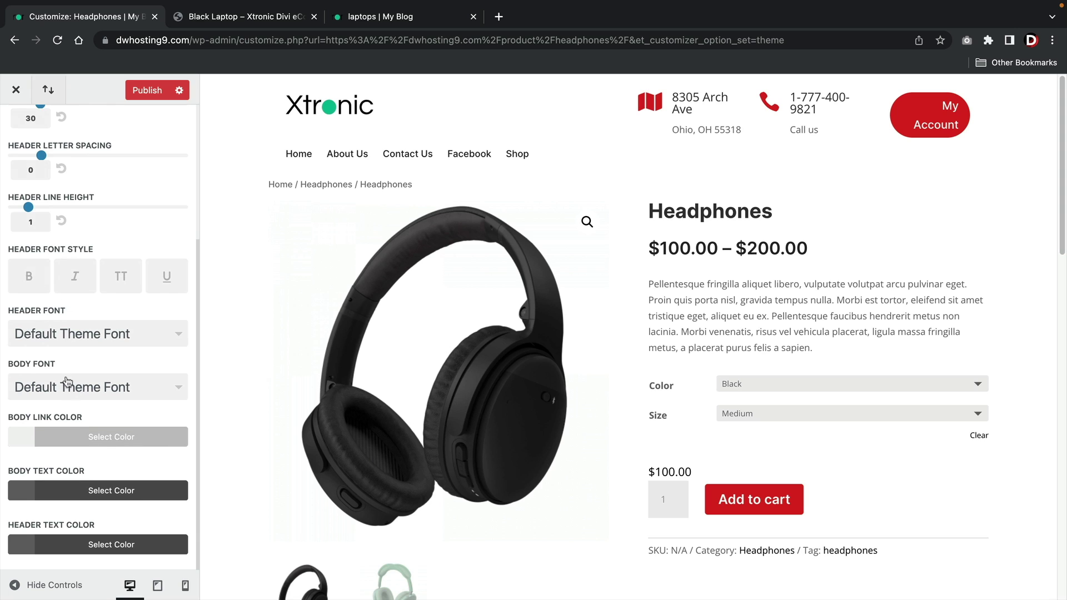
pyautogui.click(62, 434)
pyautogui.scroll(-3, 62, 442)
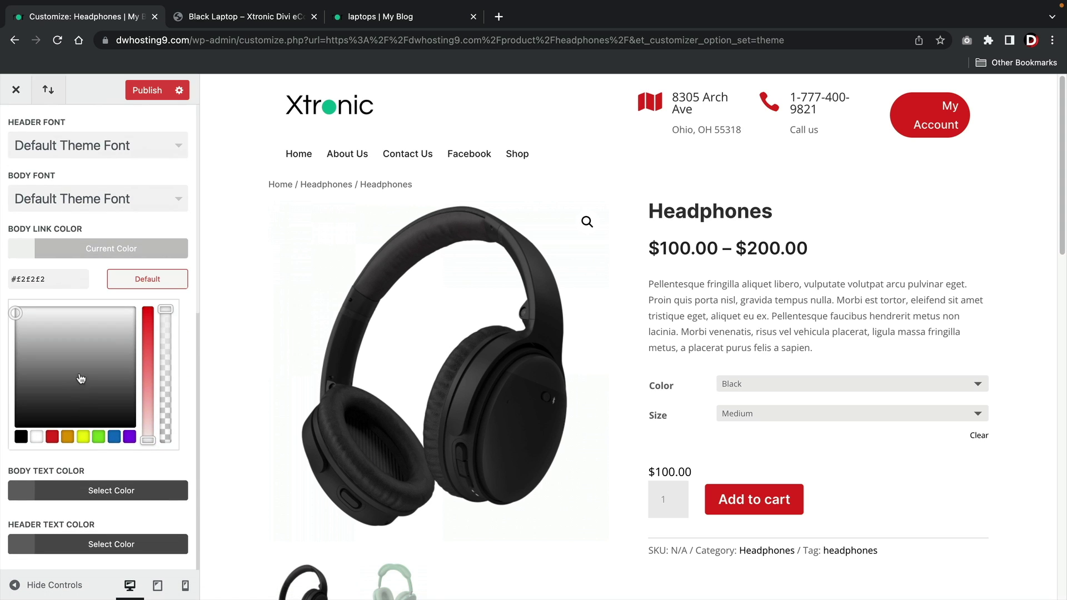
pyautogui.click(81, 418)
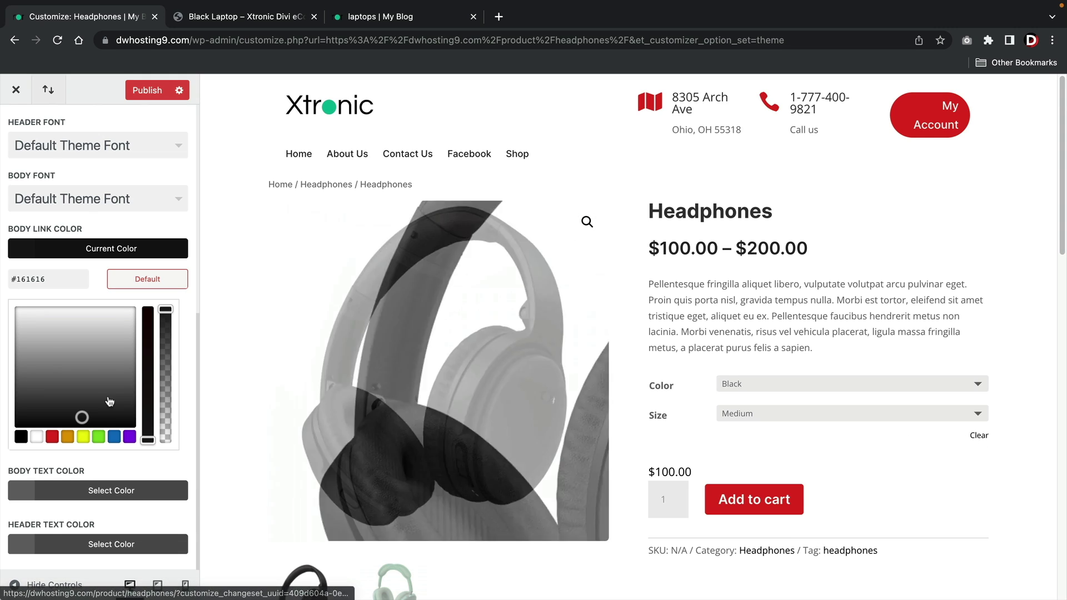
pyautogui.scroll(5, 95, 386)
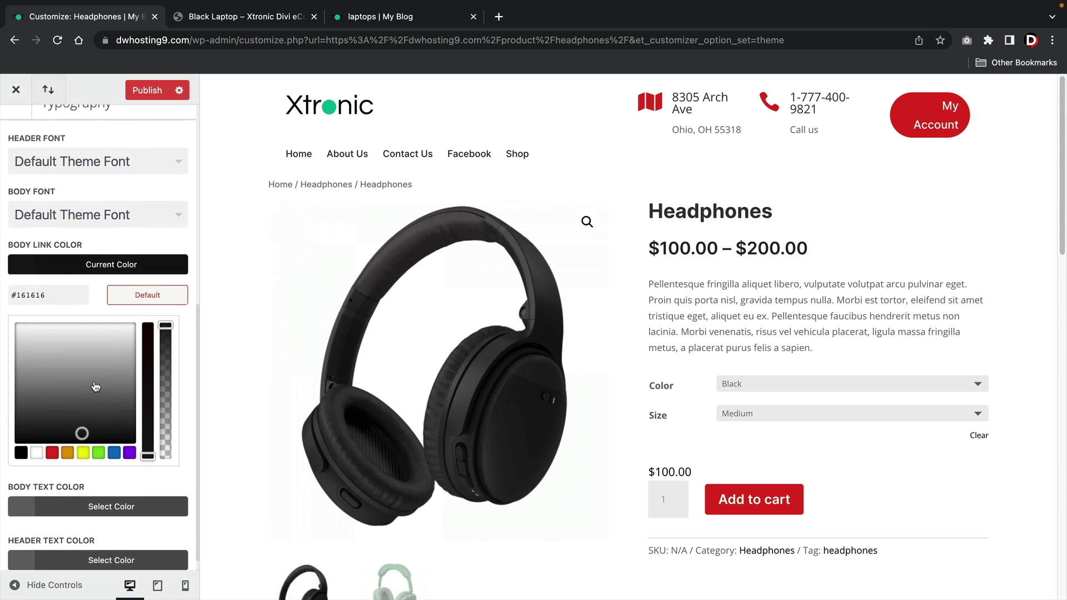
pyautogui.scroll(2, 95, 387)
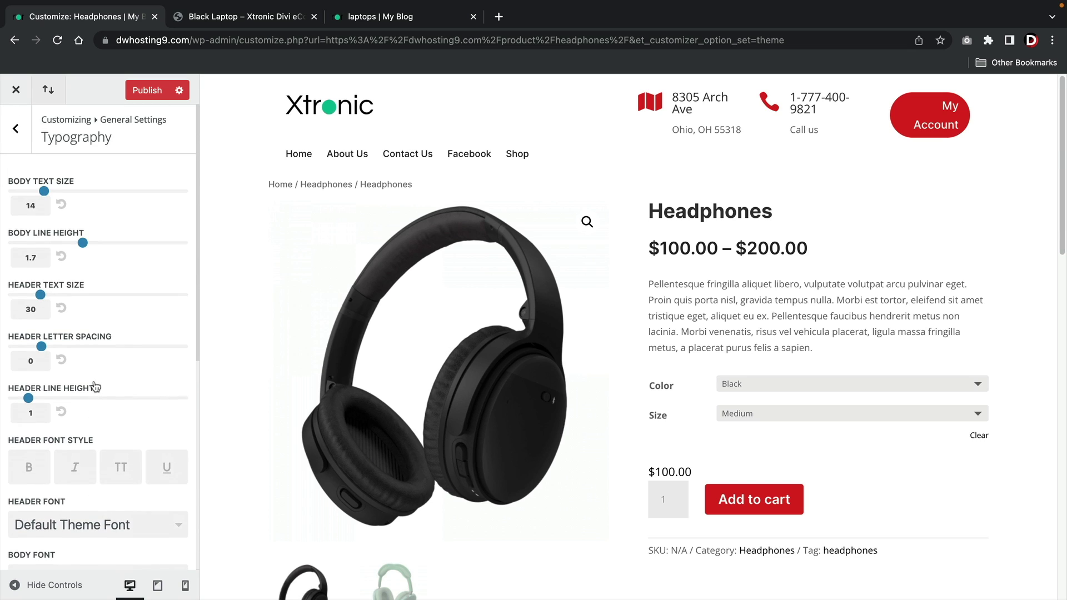
pyautogui.click(146, 92)
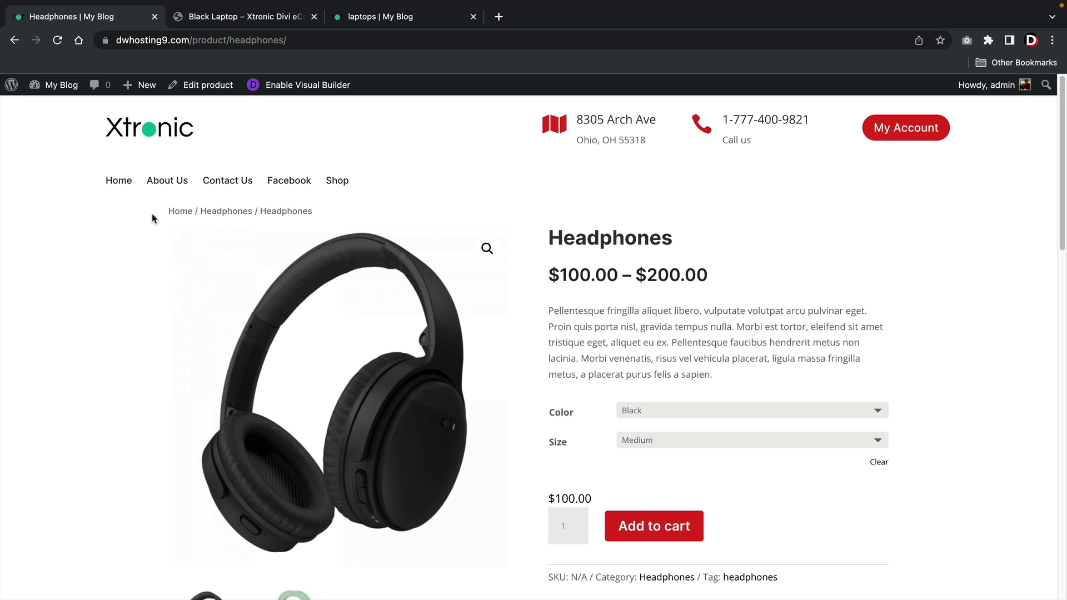
# - Create a new Divi Theme Builder template assigned only to the specific product Laptop
pyautogui.click(67, 113)
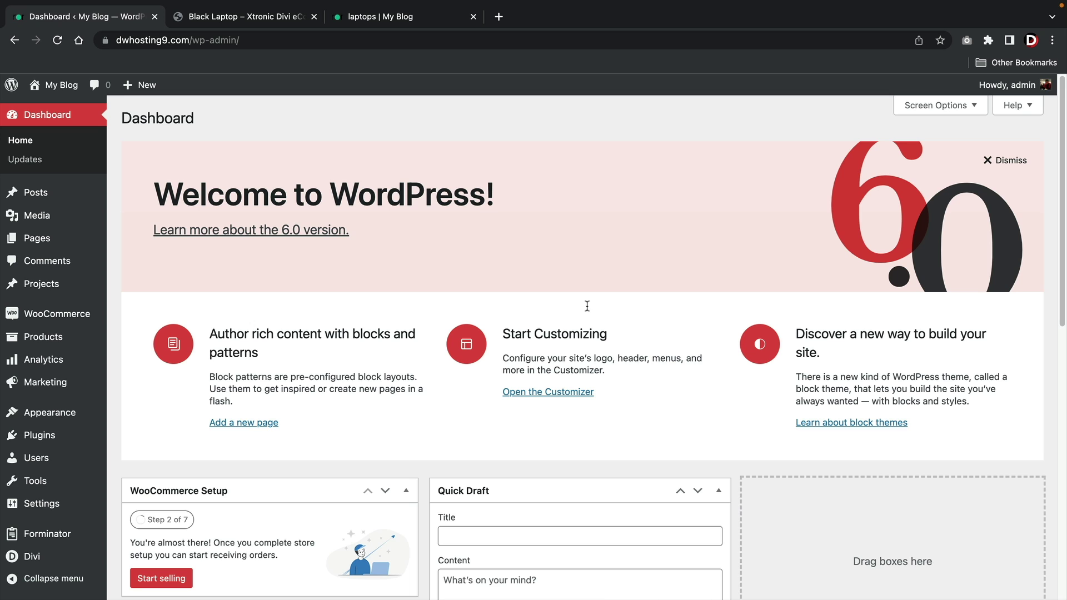
pyautogui.moveTo(52, 558)
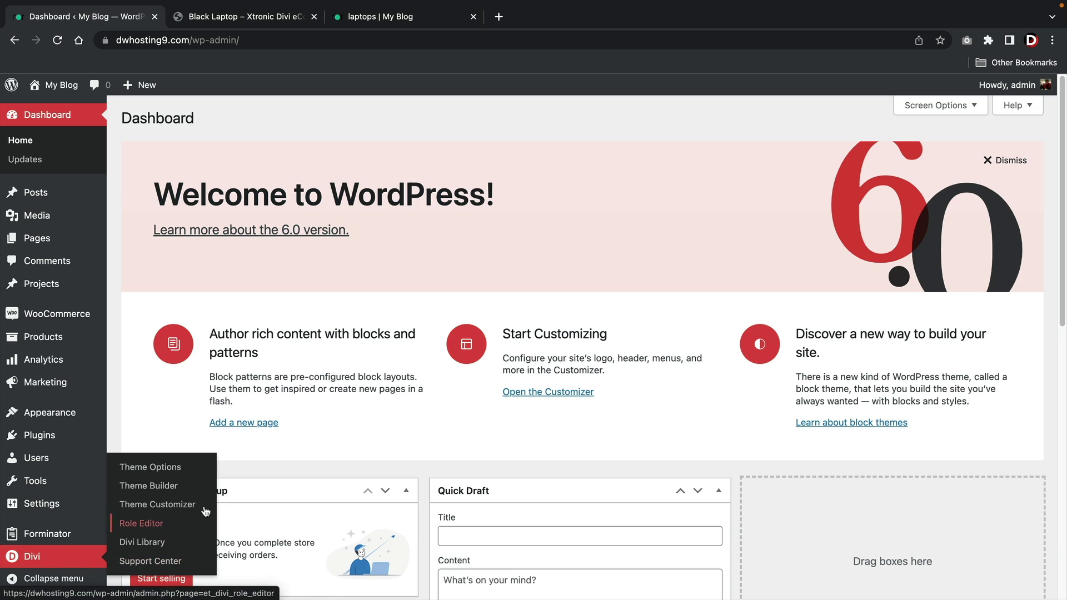
pyautogui.click(179, 487)
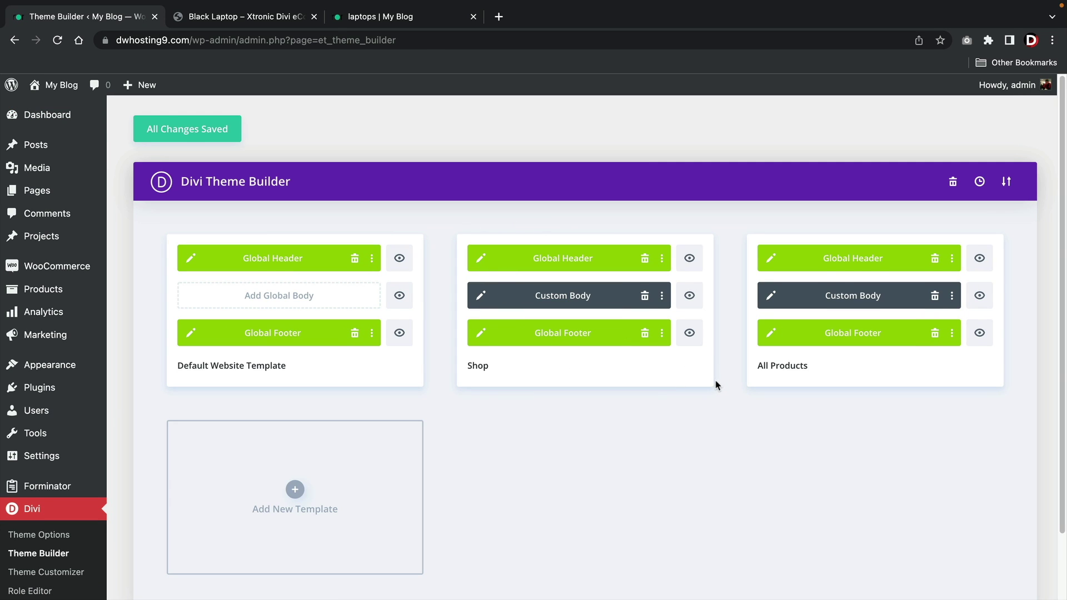
pyautogui.scroll(-2, 715, 380)
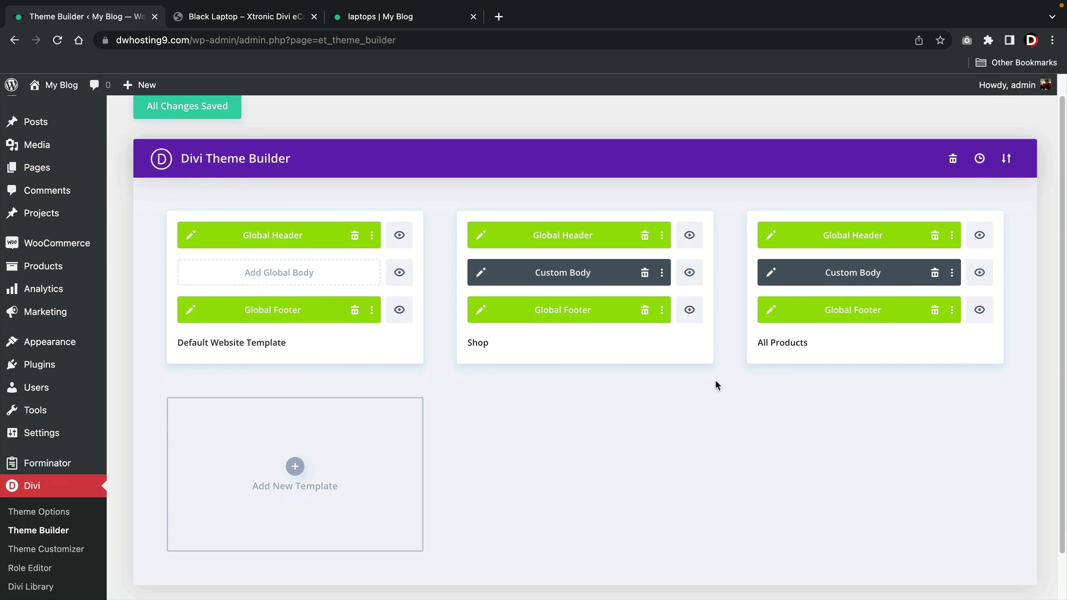
pyautogui.click(295, 474)
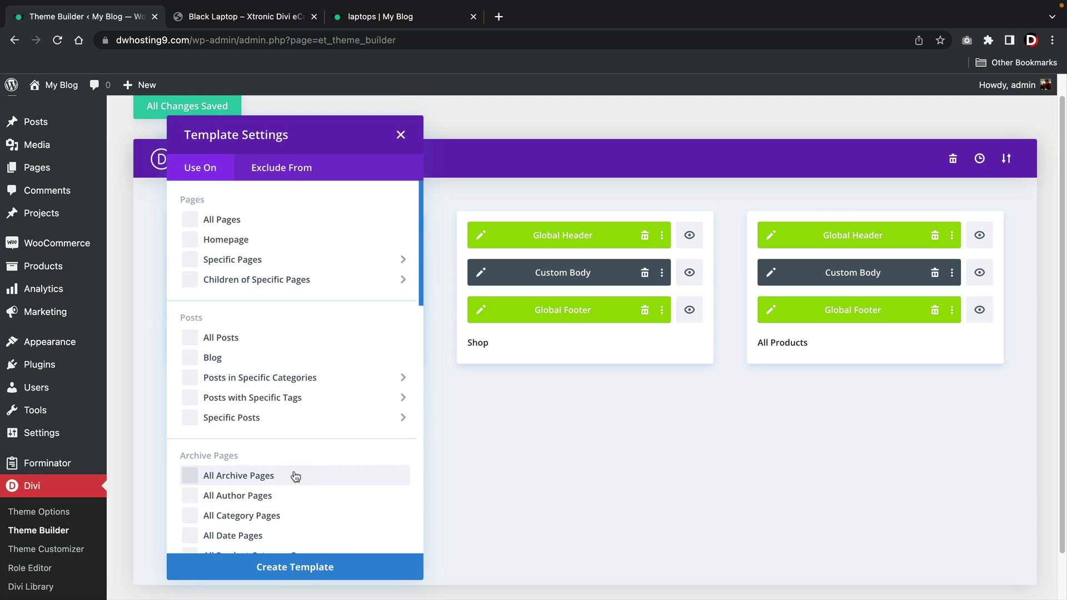
pyautogui.scroll(-10, 295, 476)
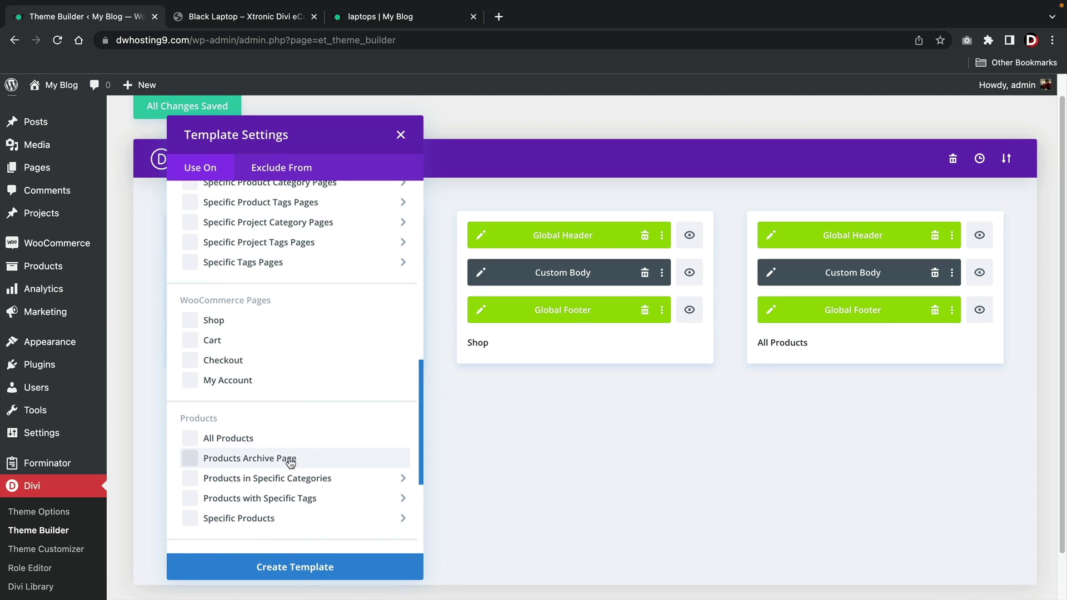
pyautogui.scroll(-1, 289, 464)
pyautogui.moveTo(270, 506)
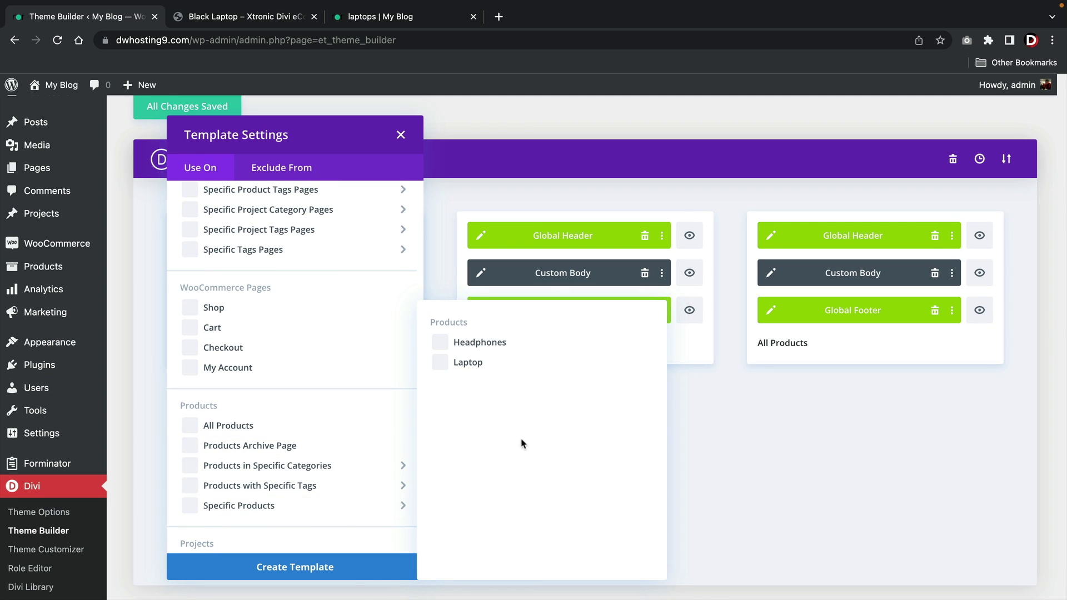
pyautogui.click(452, 364)
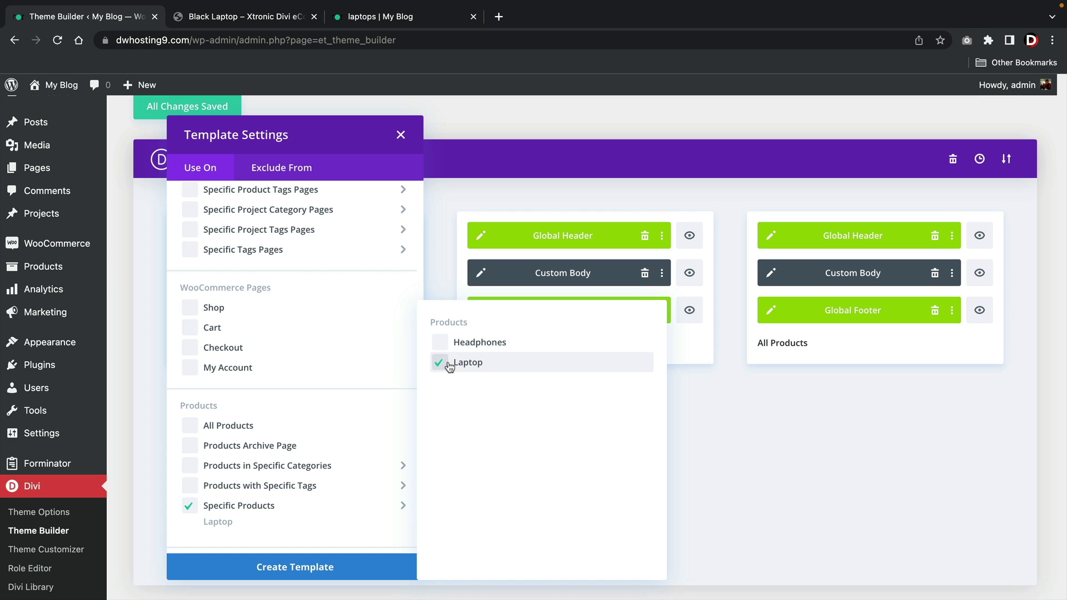
pyautogui.click(309, 569)
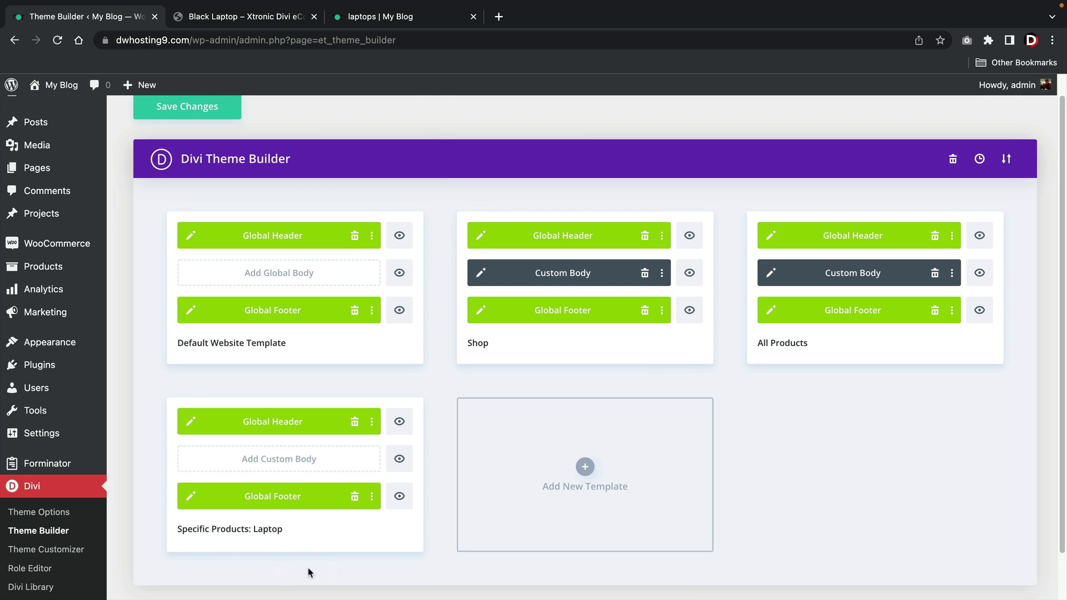
# - Build a custom body for the Laptop product template and import a saved Divi Builder layout into it
pyautogui.click(332, 460)
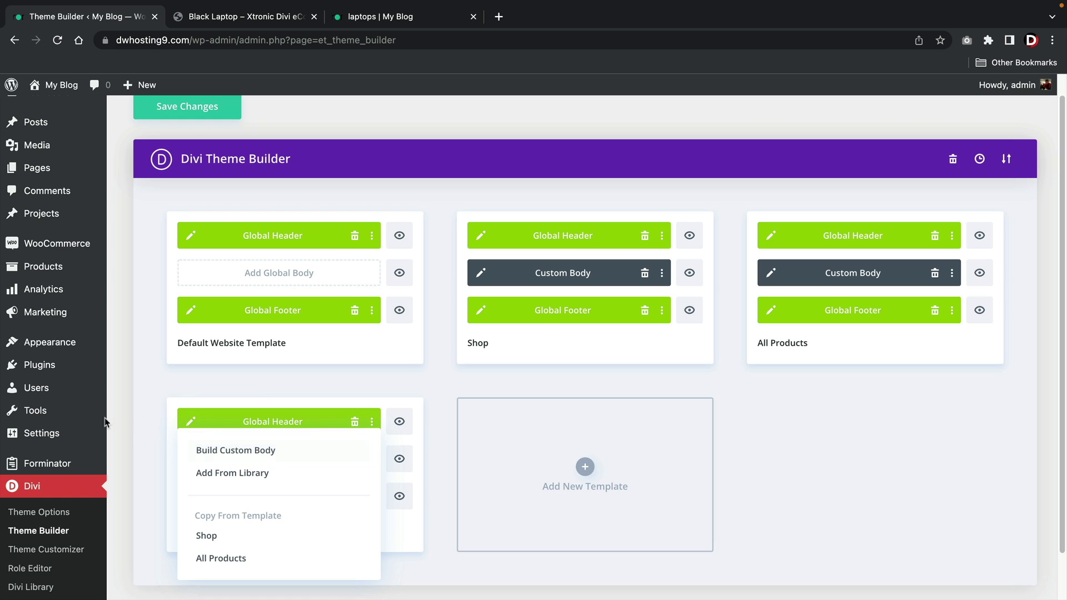
pyautogui.click(558, 383)
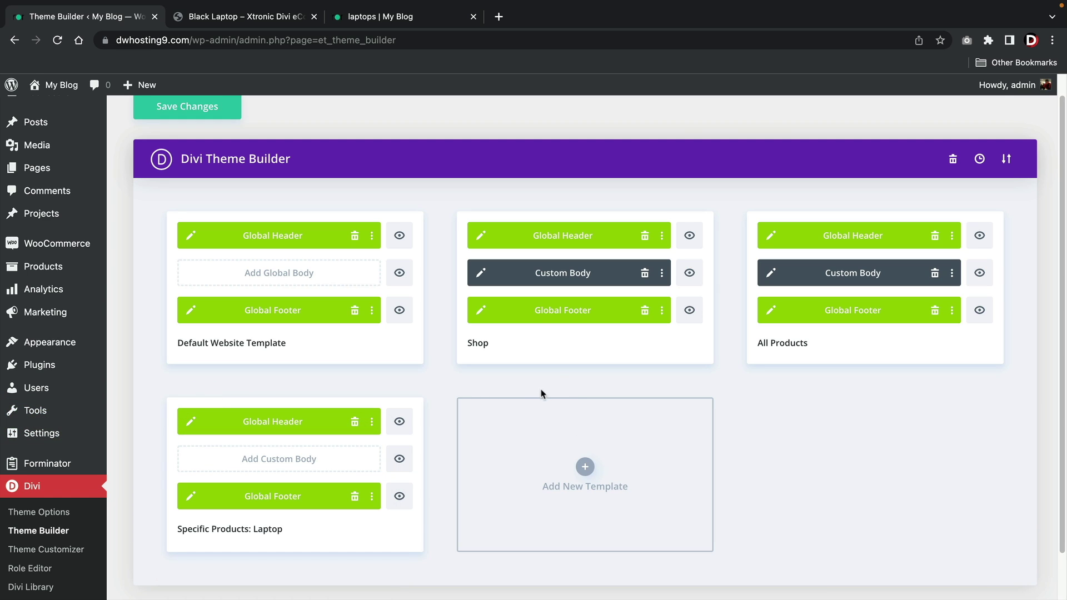
pyautogui.click(286, 460)
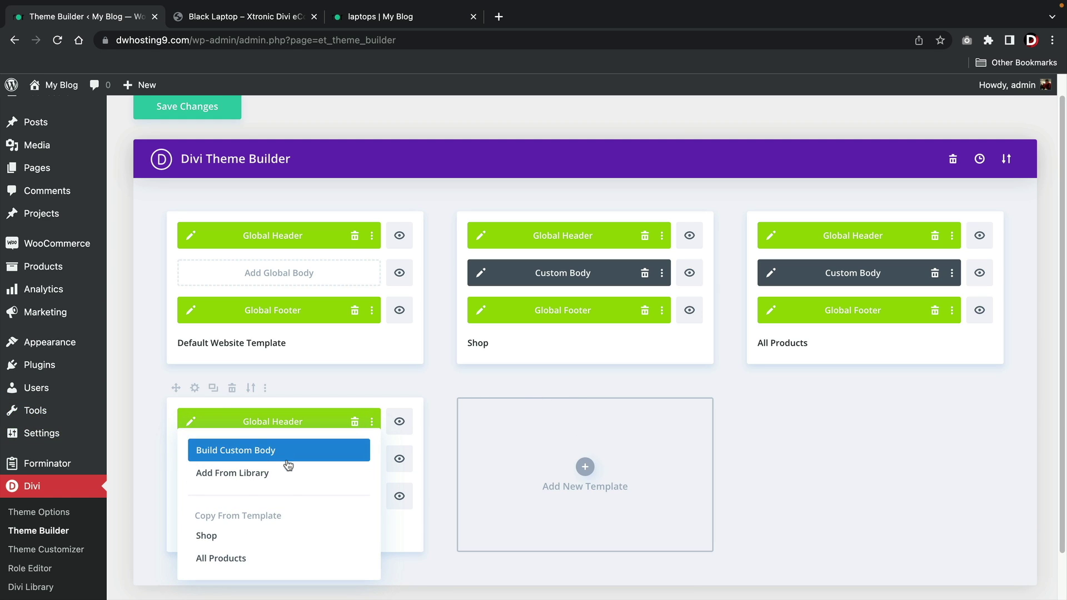
pyautogui.click(288, 462)
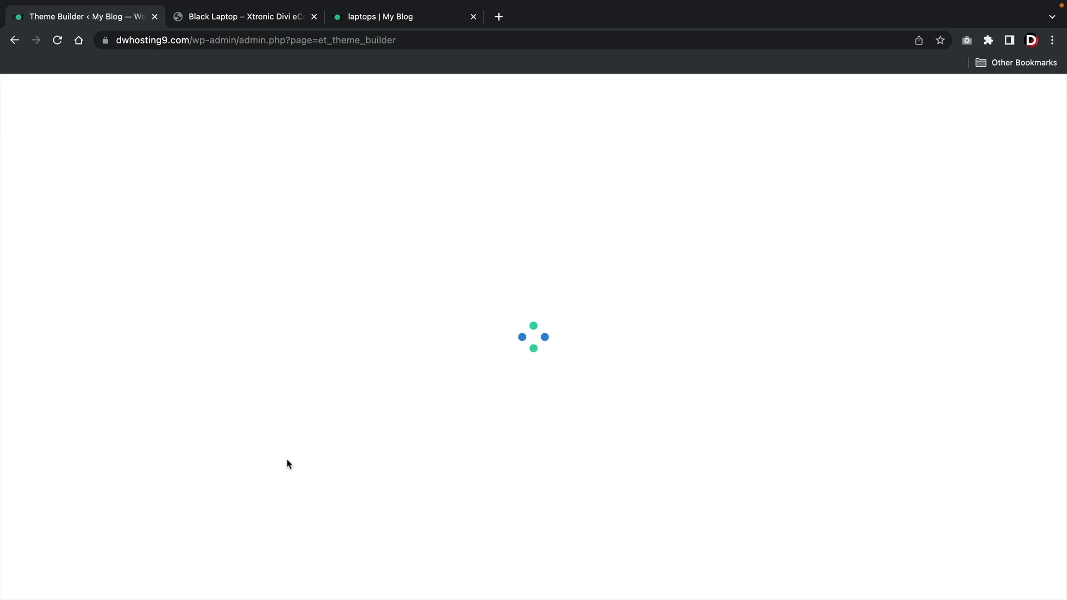
pyautogui.click(668, 570)
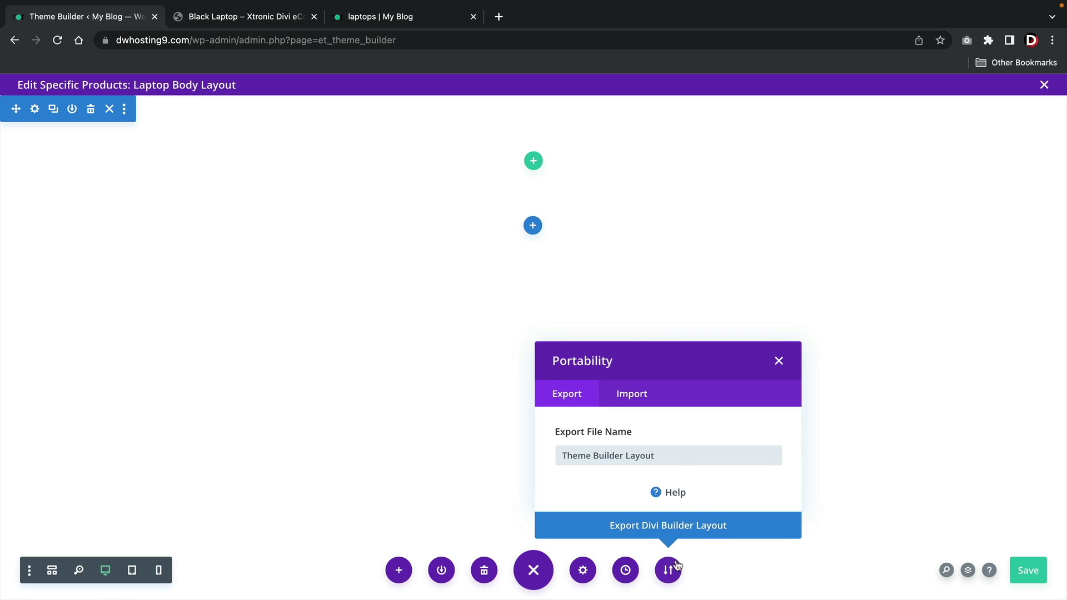
pyautogui.click(644, 395)
pyautogui.click(643, 525)
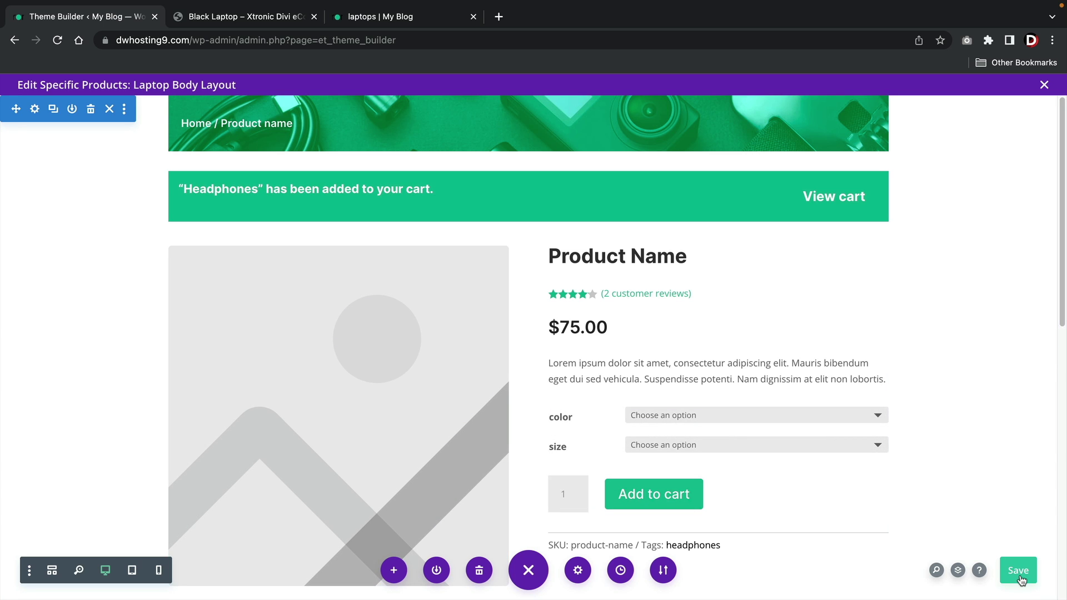
# - Save and close the Laptop body layout, and save the Theme Builder changes
pyautogui.click(1019, 573)
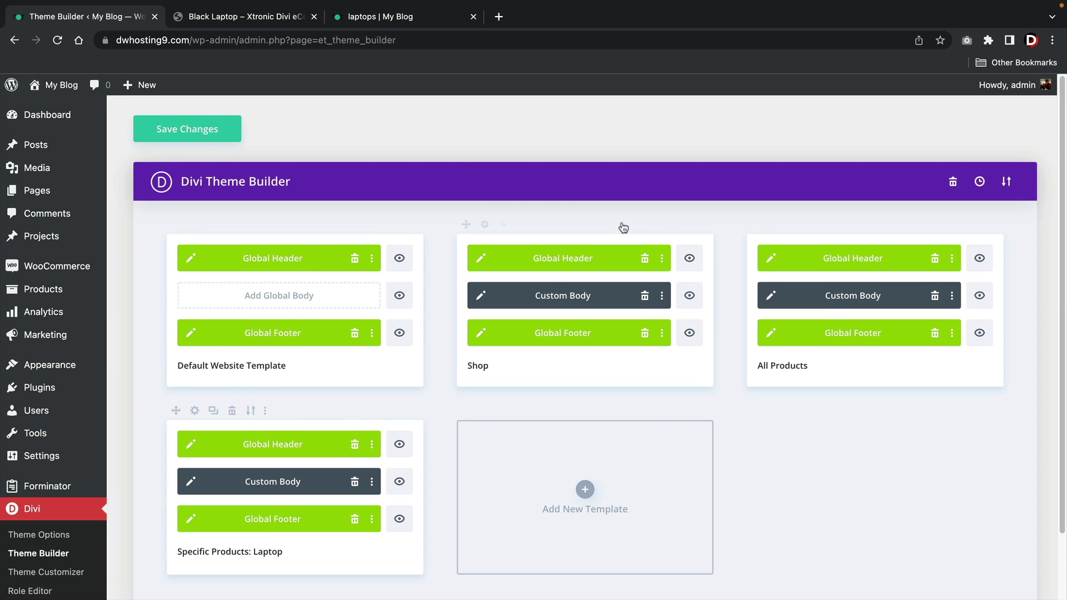
pyautogui.click(222, 136)
# - Visit the live site's shop and examine the Laptop product page with its new template
pyautogui.moveTo(58, 86)
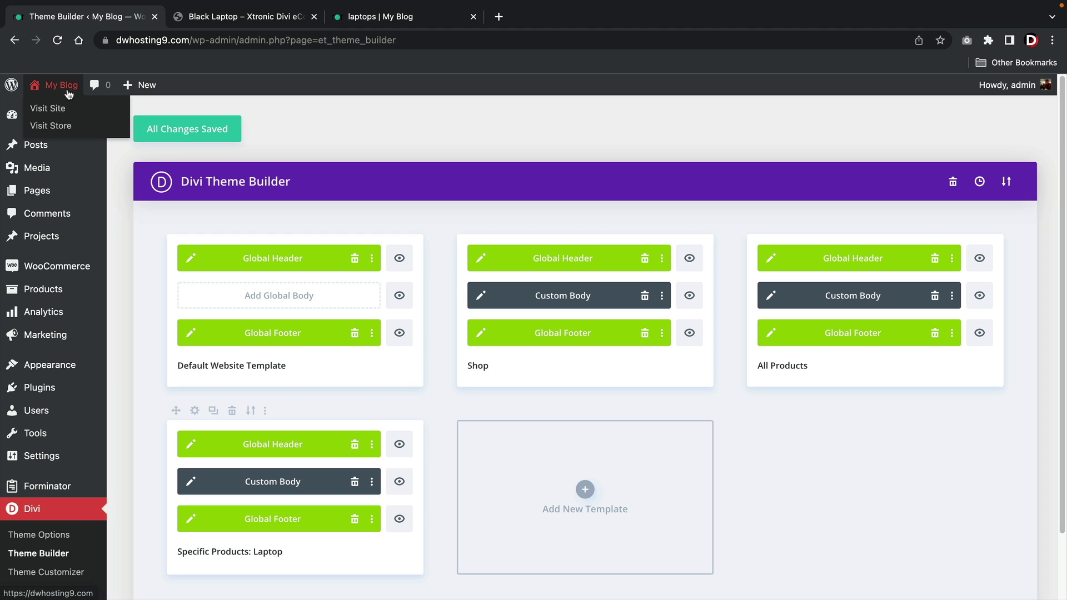
pyautogui.click(67, 113)
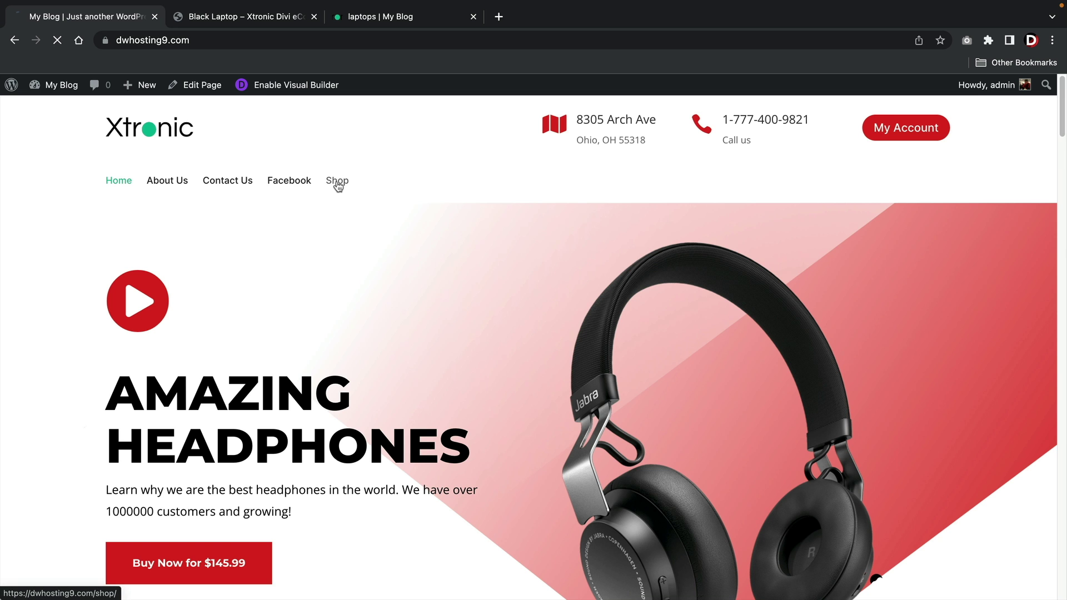
pyautogui.click(338, 185)
pyautogui.scroll(-5, 456, 209)
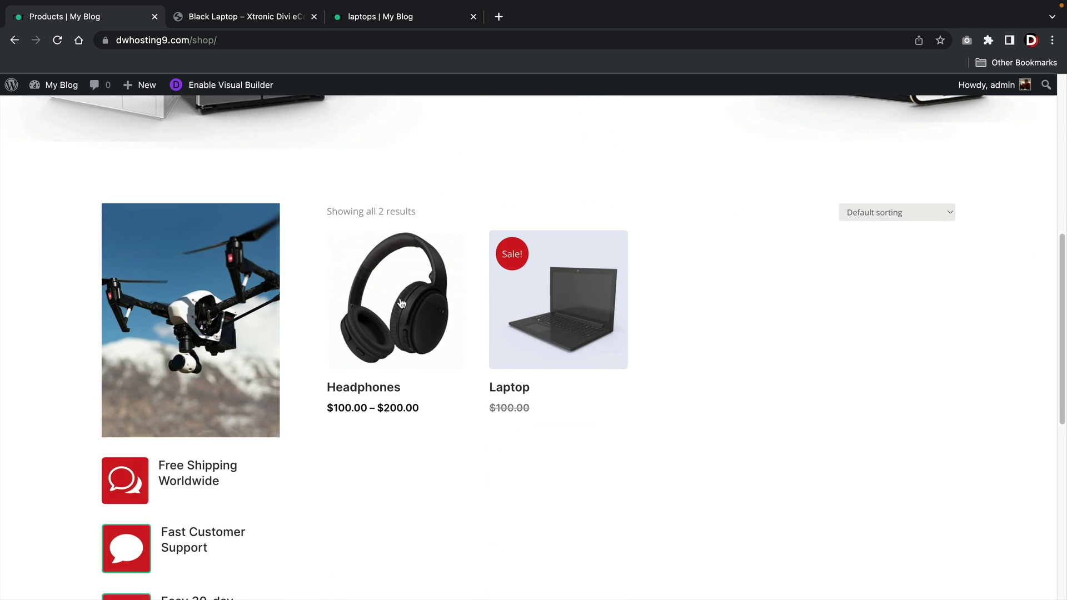
pyautogui.click(587, 314)
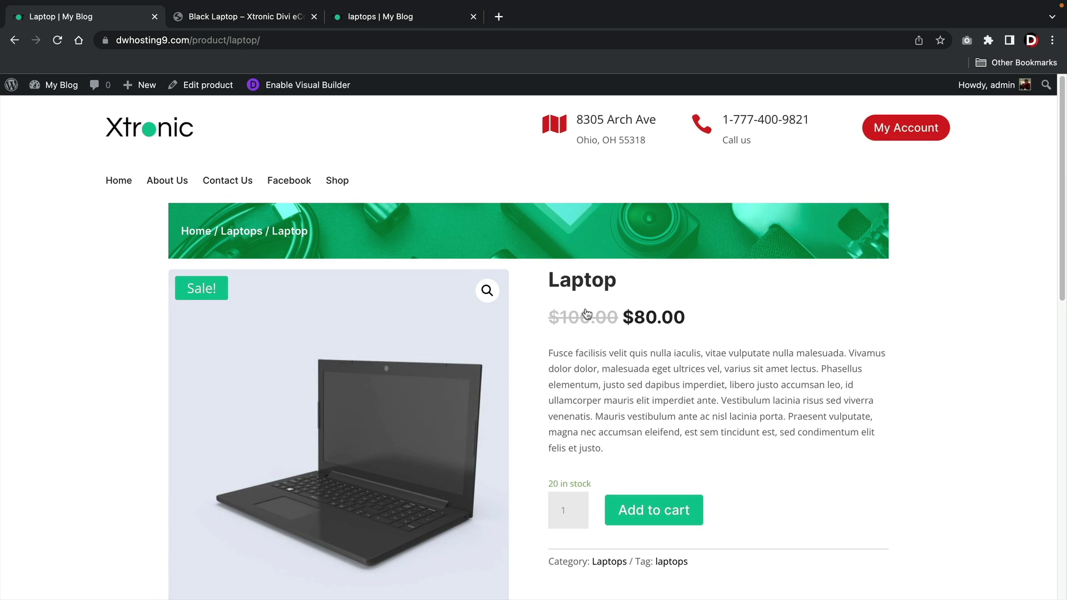
pyautogui.scroll(-4, 587, 314)
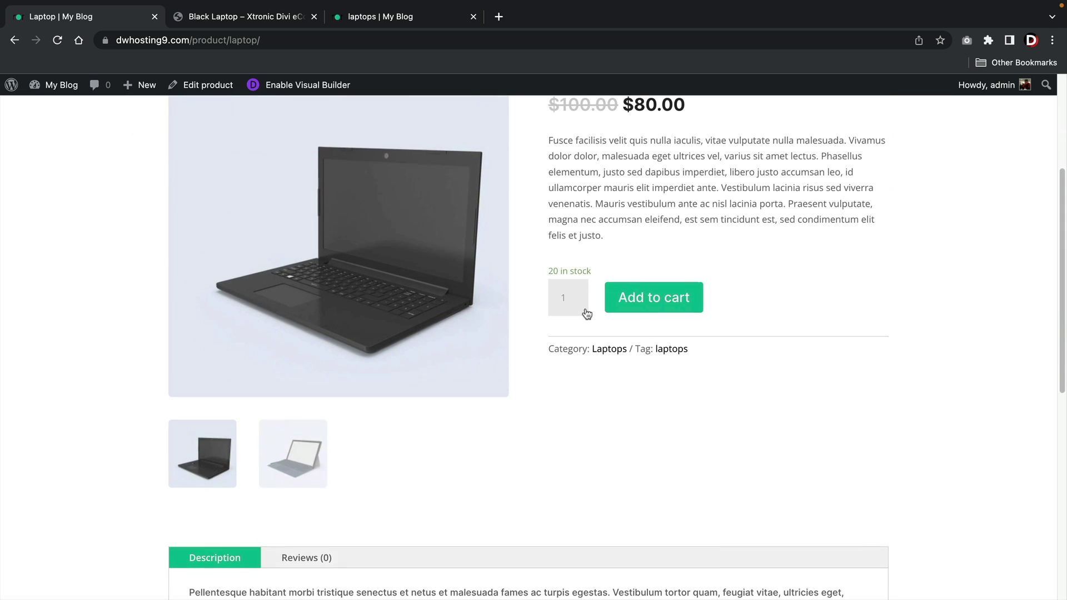
pyautogui.scroll(4, 587, 315)
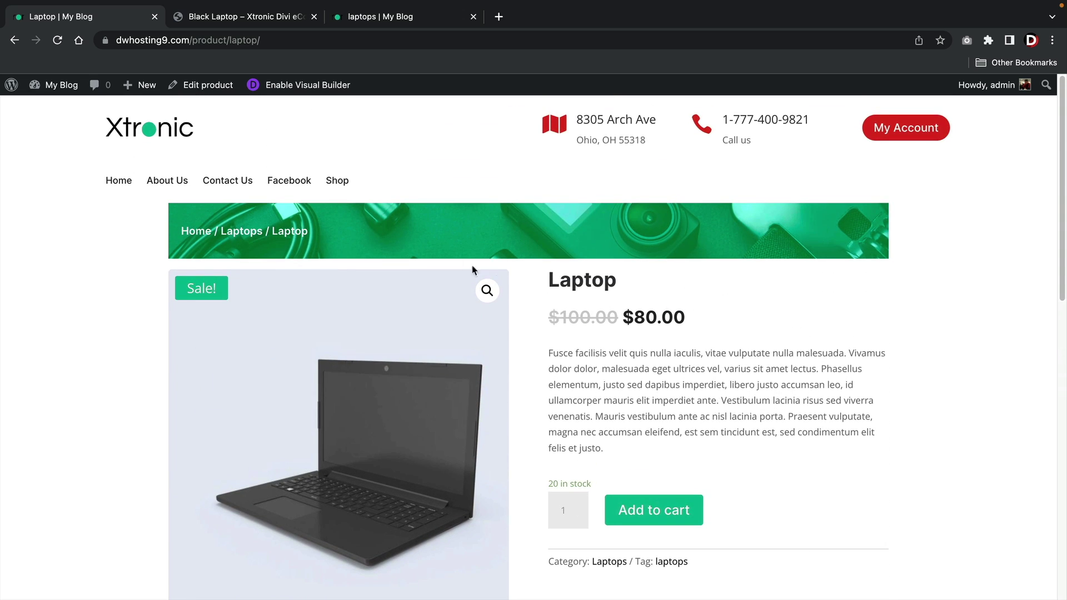
# - Go back to the Headphones product and view its Headphones category page on the live site
pyautogui.click(15, 42)
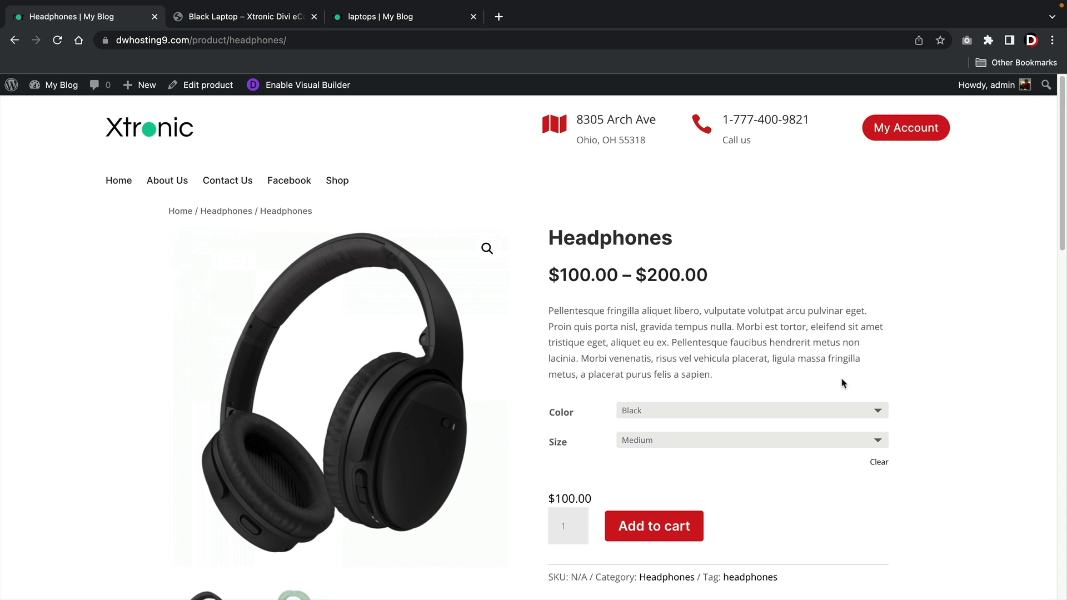
pyautogui.scroll(-3, 842, 383)
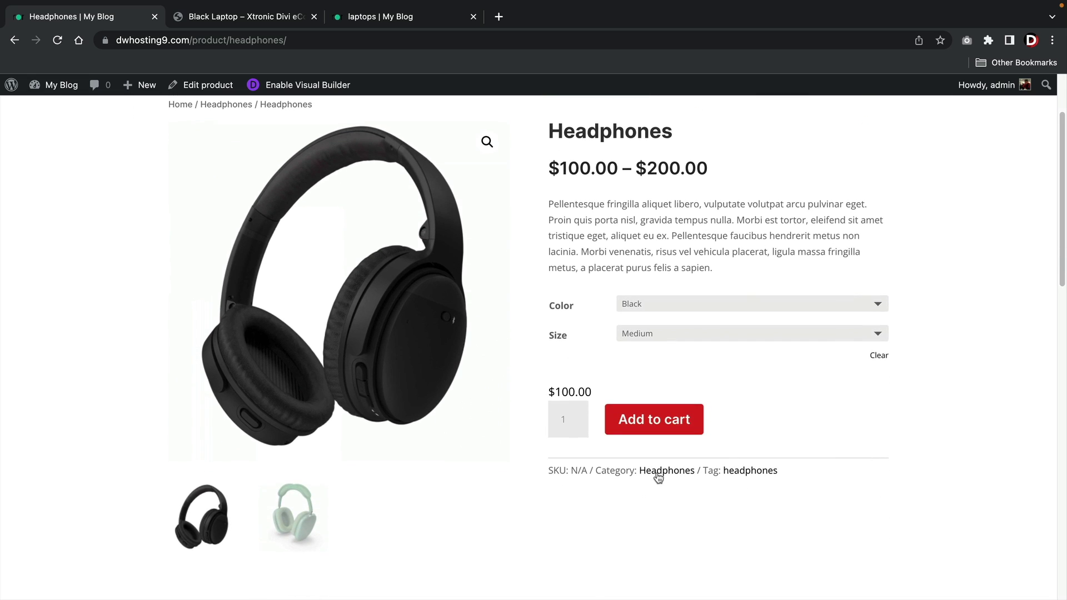
pyautogui.click(658, 476)
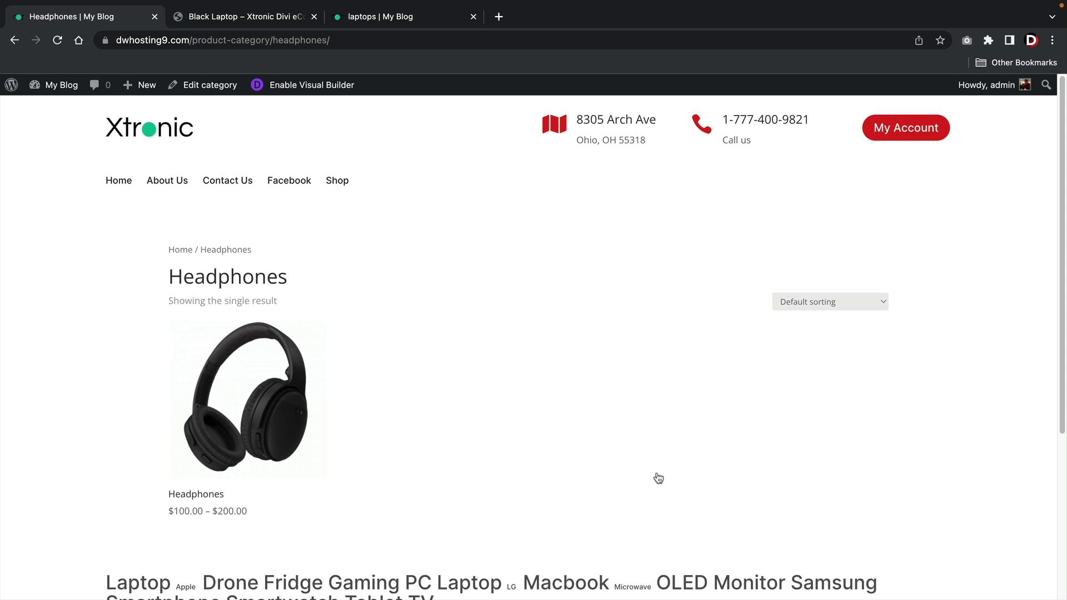
# - Return to the WordPress dashboard and open the Divi Theme Builder
pyautogui.moveTo(57, 89)
pyautogui.click(60, 111)
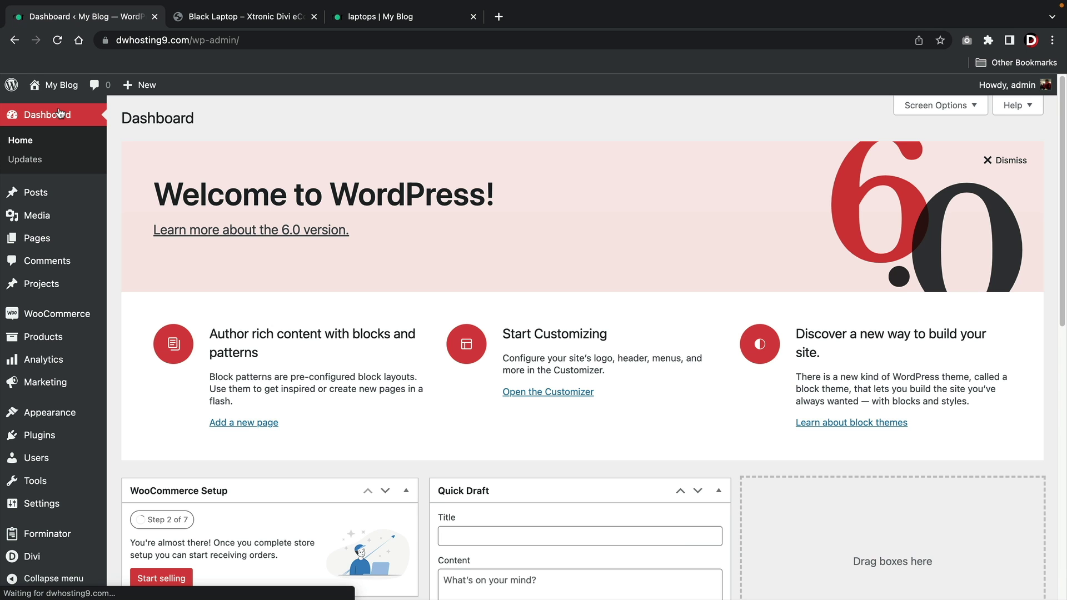
pyautogui.moveTo(54, 555)
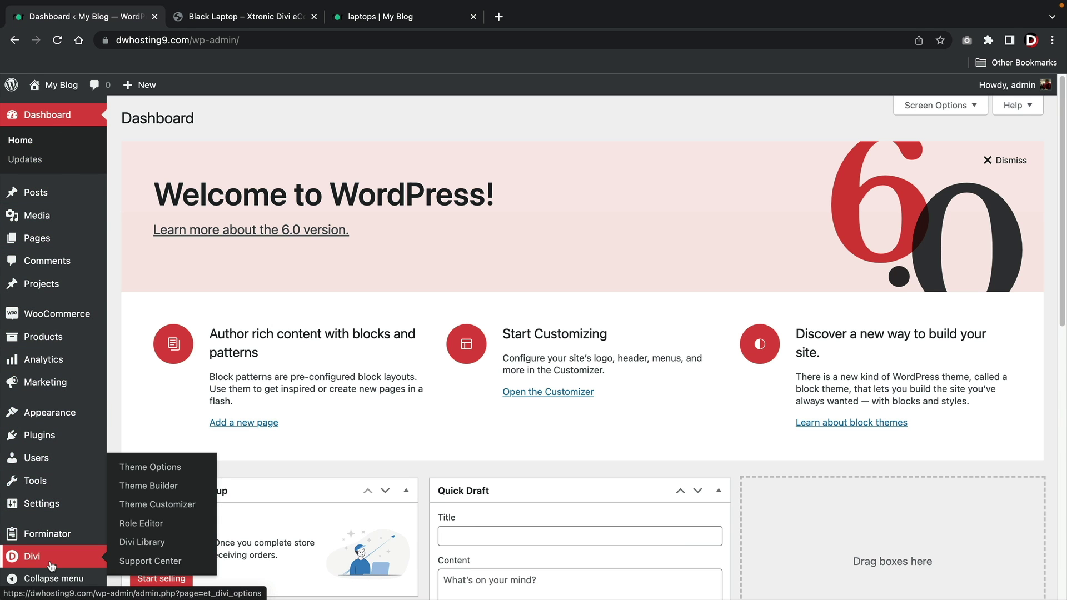
pyautogui.click(146, 489)
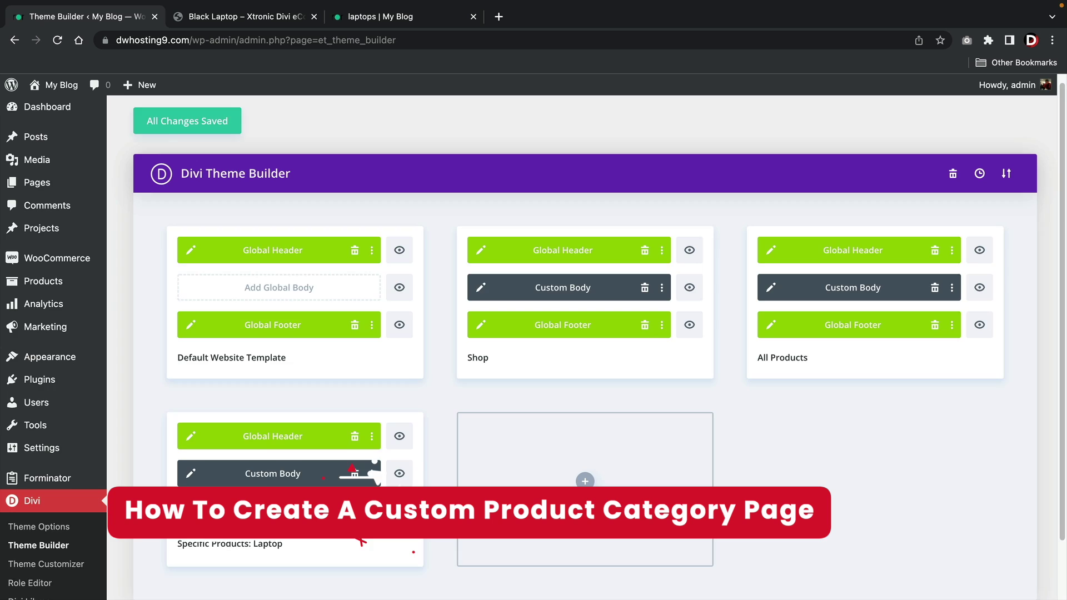
# - Create a new Theme Builder template assigned only to the specific product category page Laptops
pyautogui.scroll(-1, 586, 341)
pyautogui.scroll(-2, 587, 342)
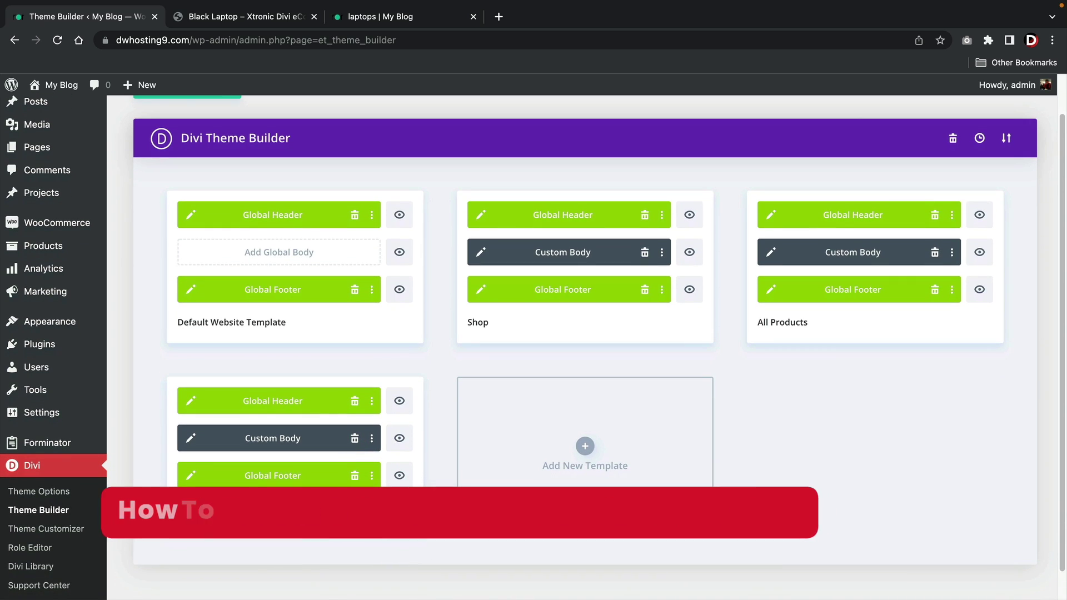
pyautogui.click(585, 448)
pyautogui.scroll(-5, 589, 439)
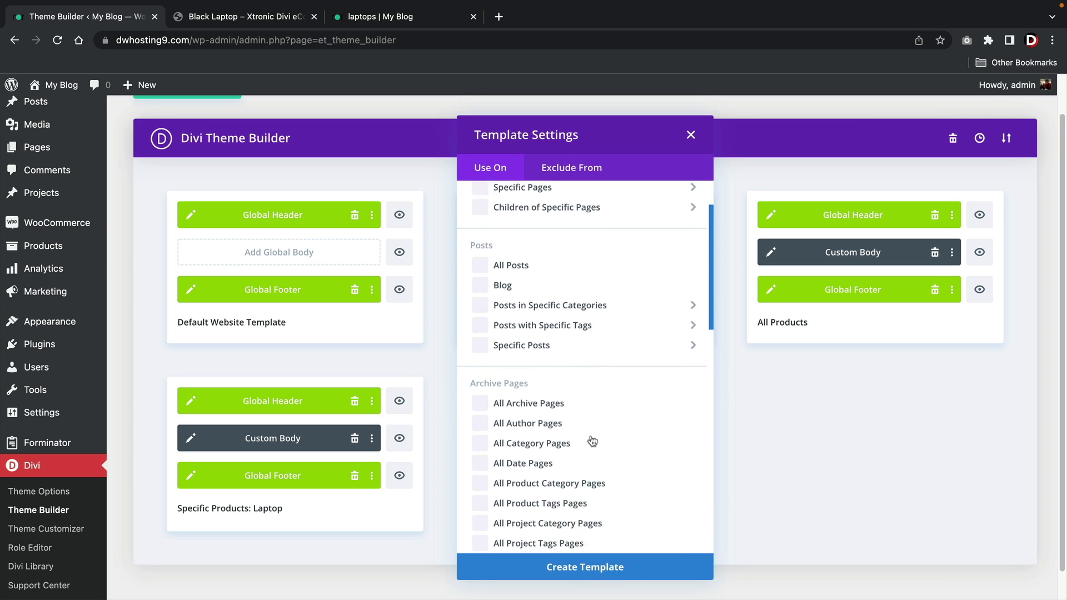
pyautogui.scroll(-4, 510, 238)
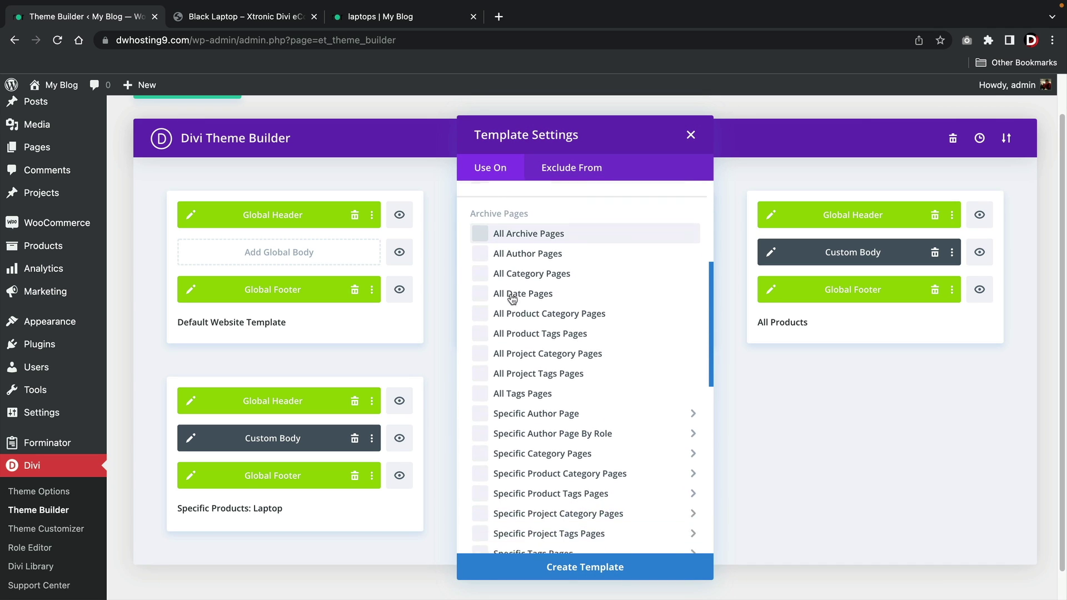
pyautogui.click(516, 376)
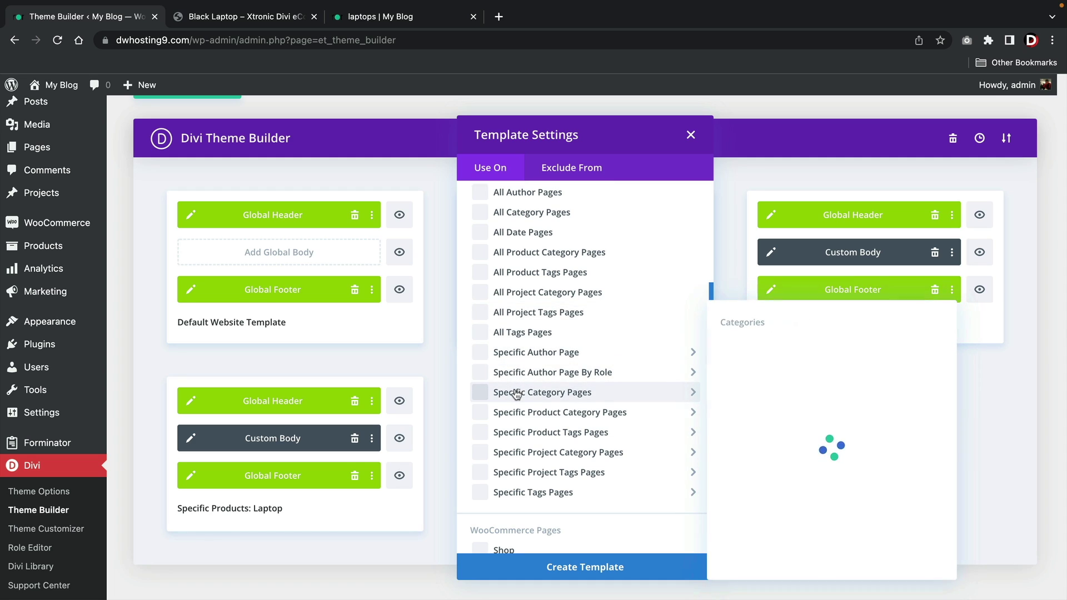
pyautogui.moveTo(516, 414)
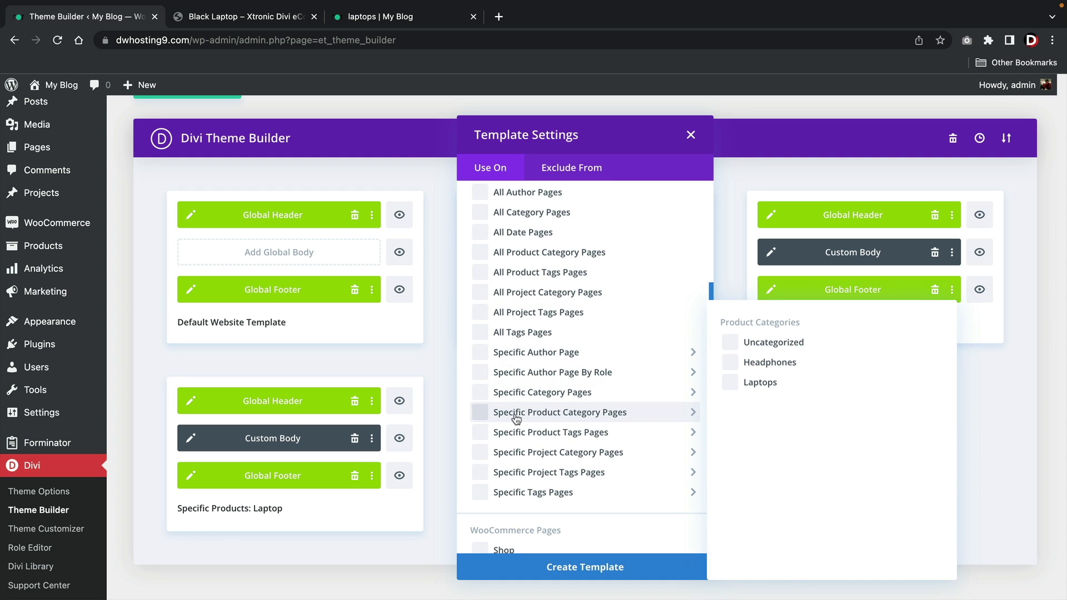
pyautogui.click(737, 384)
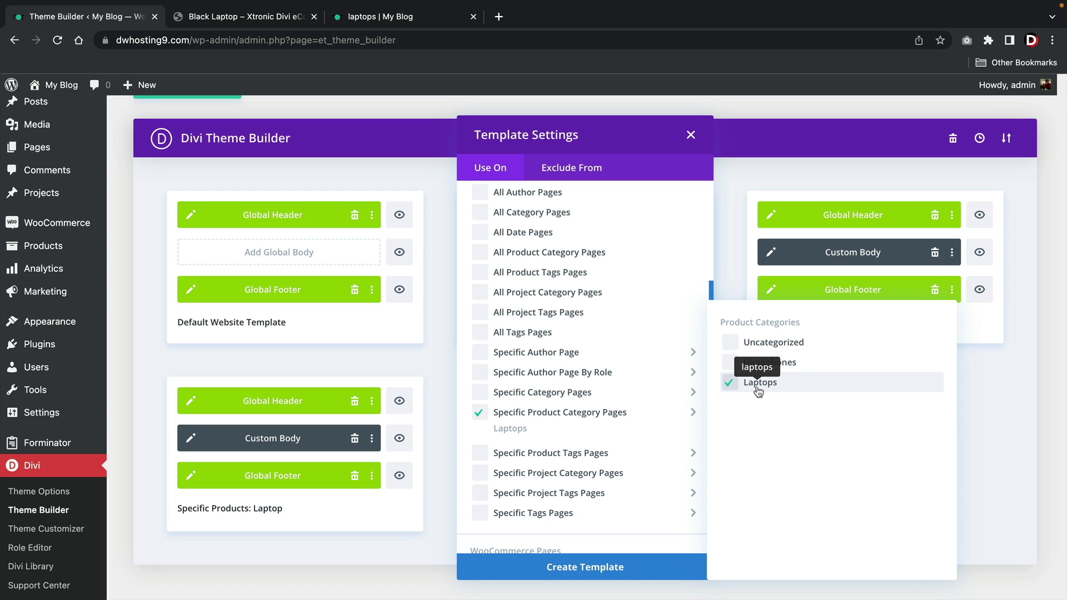
pyautogui.click(586, 567)
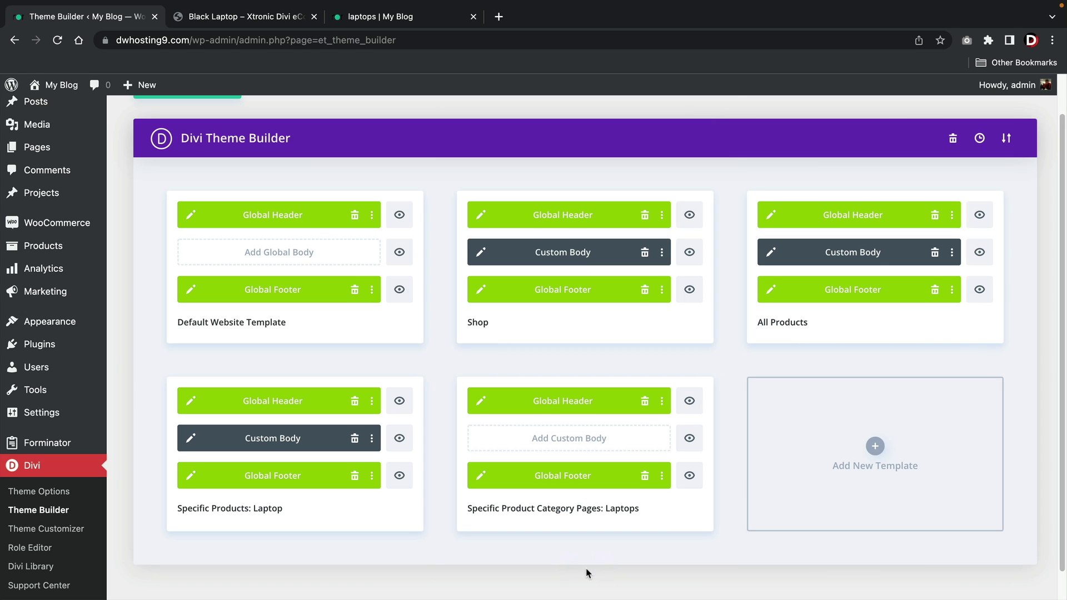
# - Build a custom body for the Laptops category template and import the layout Shop Page 2.json, replacing existing content
pyautogui.click(565, 442)
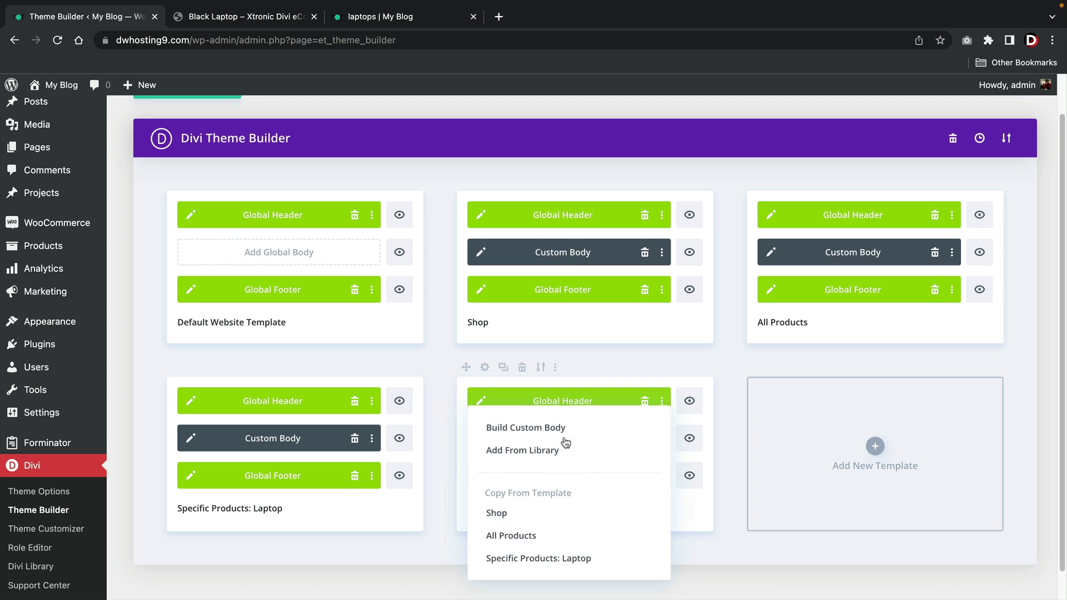
pyautogui.click(530, 432)
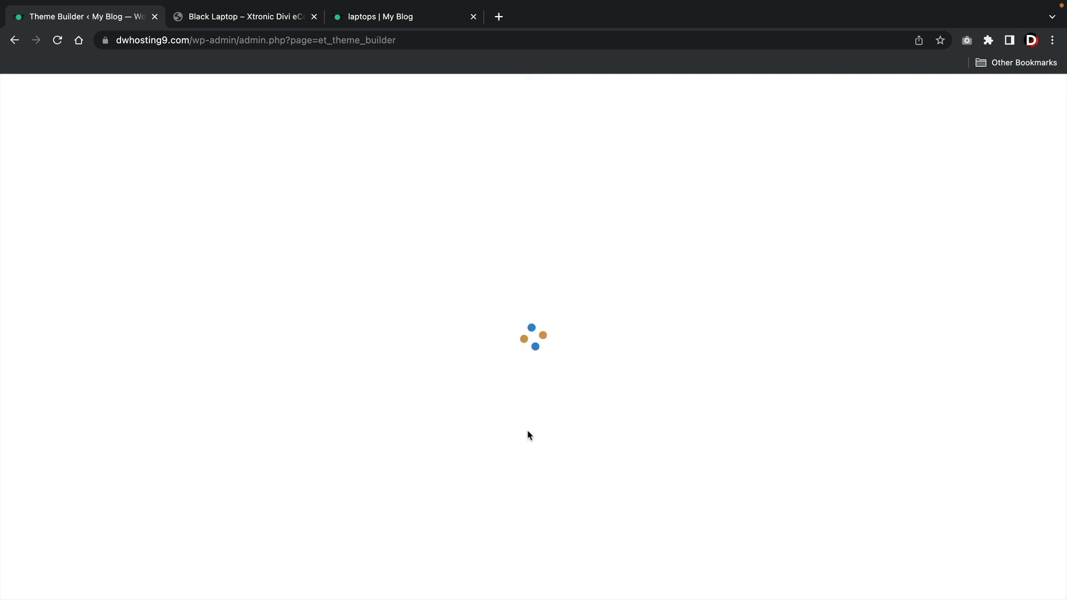
pyautogui.click(533, 570)
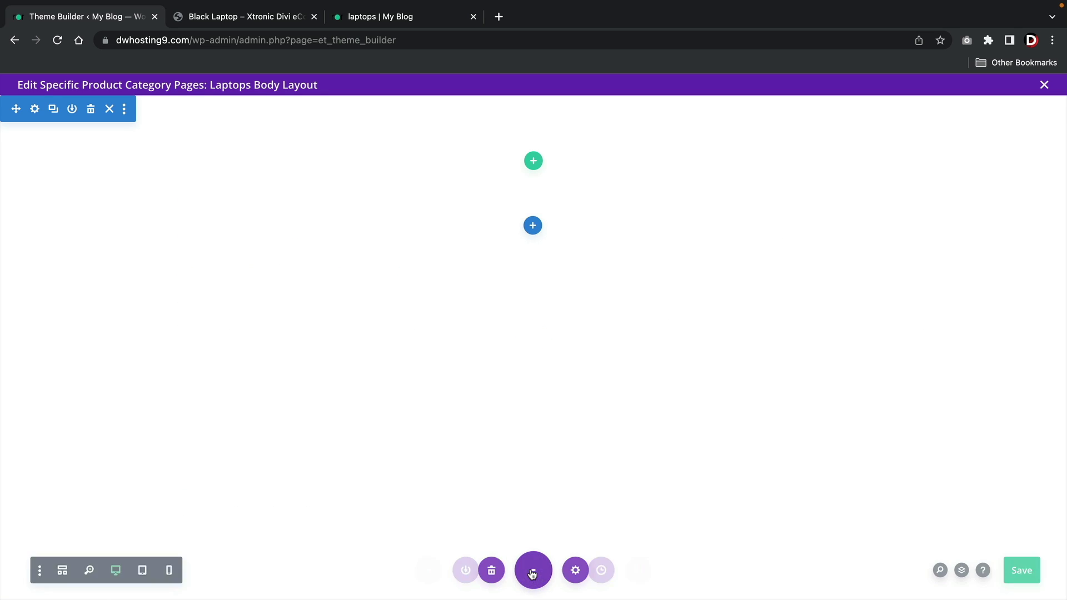
pyautogui.click(669, 570)
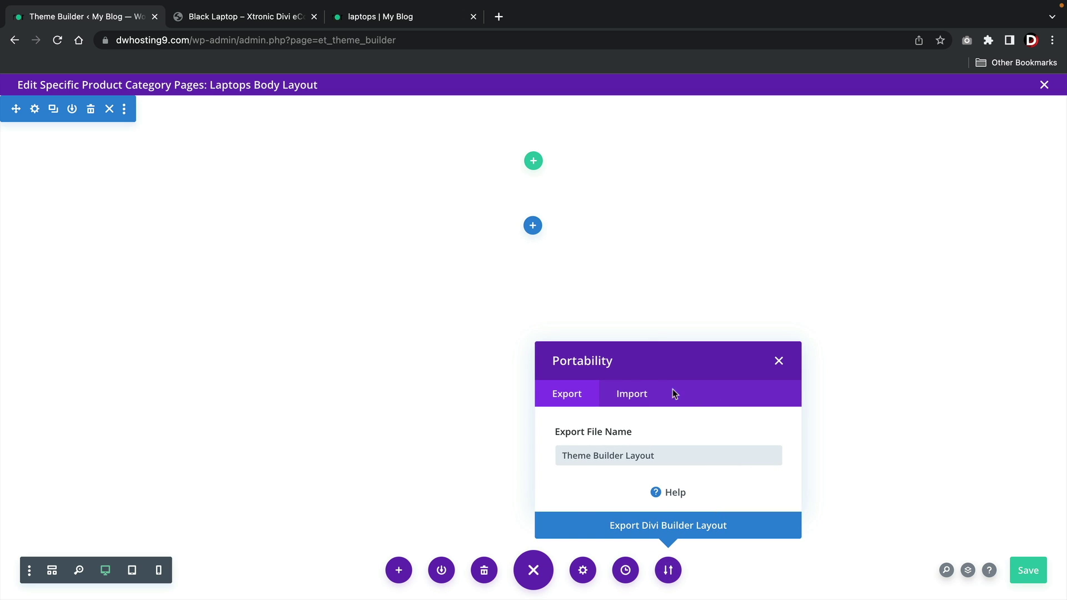
pyautogui.click(629, 395)
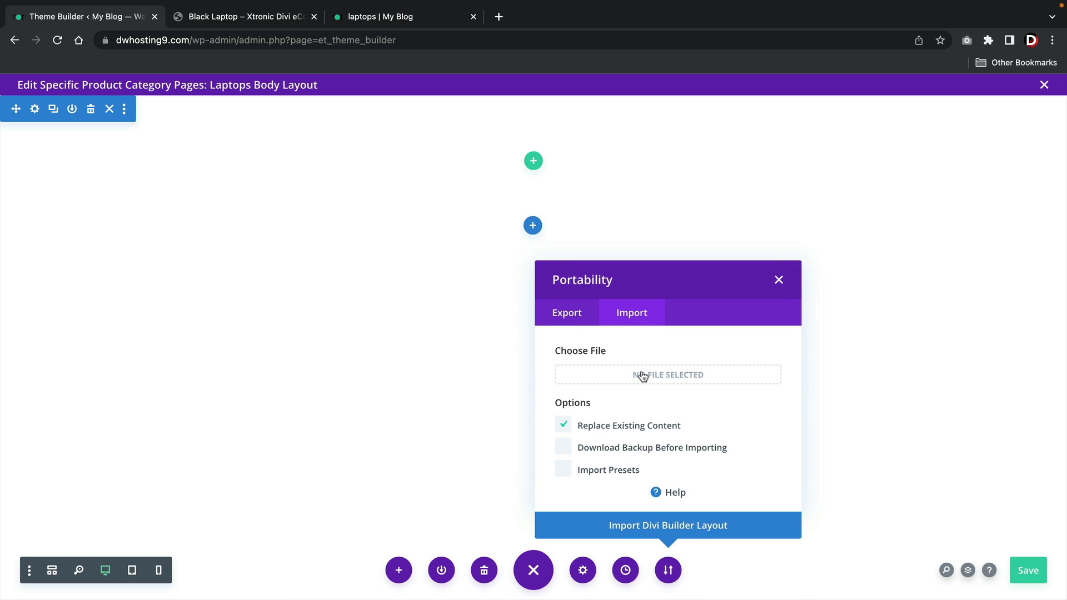
pyautogui.click(643, 376)
pyautogui.scroll(-3, 643, 376)
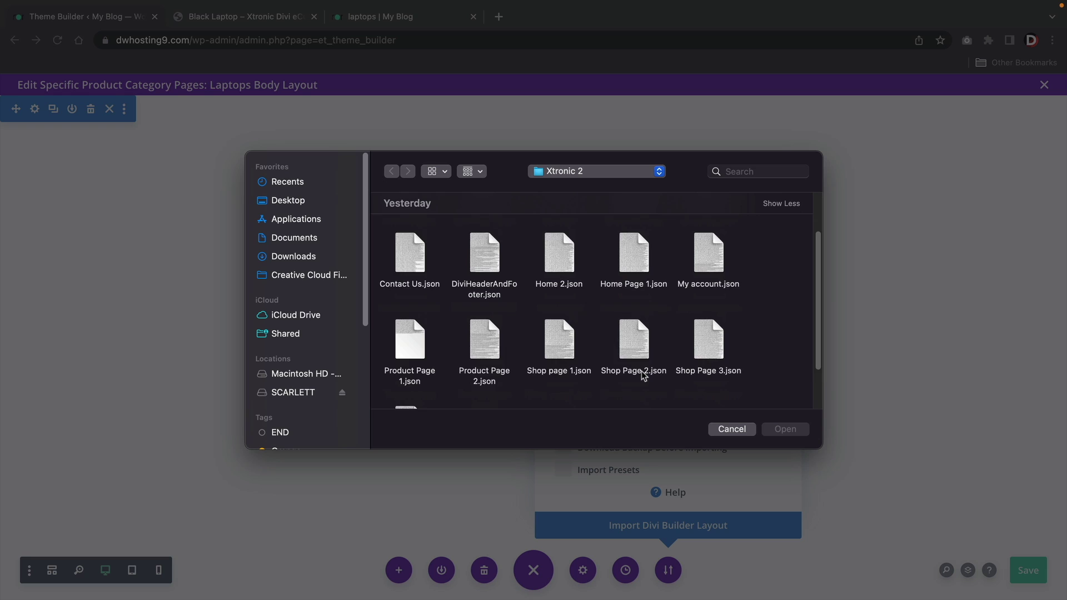
pyautogui.click(639, 328)
pyautogui.click(780, 434)
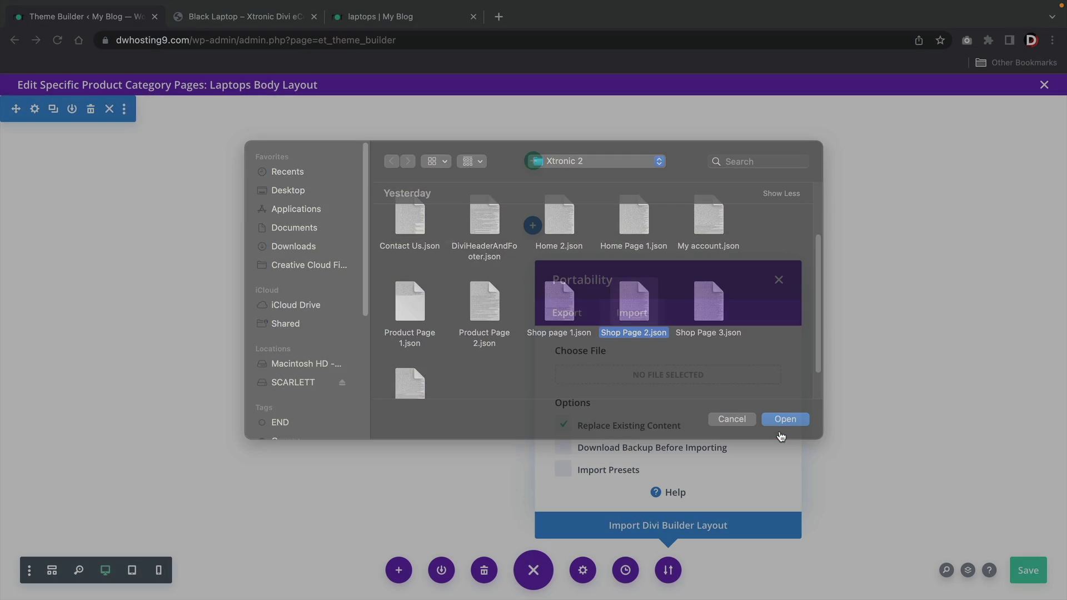
pyautogui.click(631, 530)
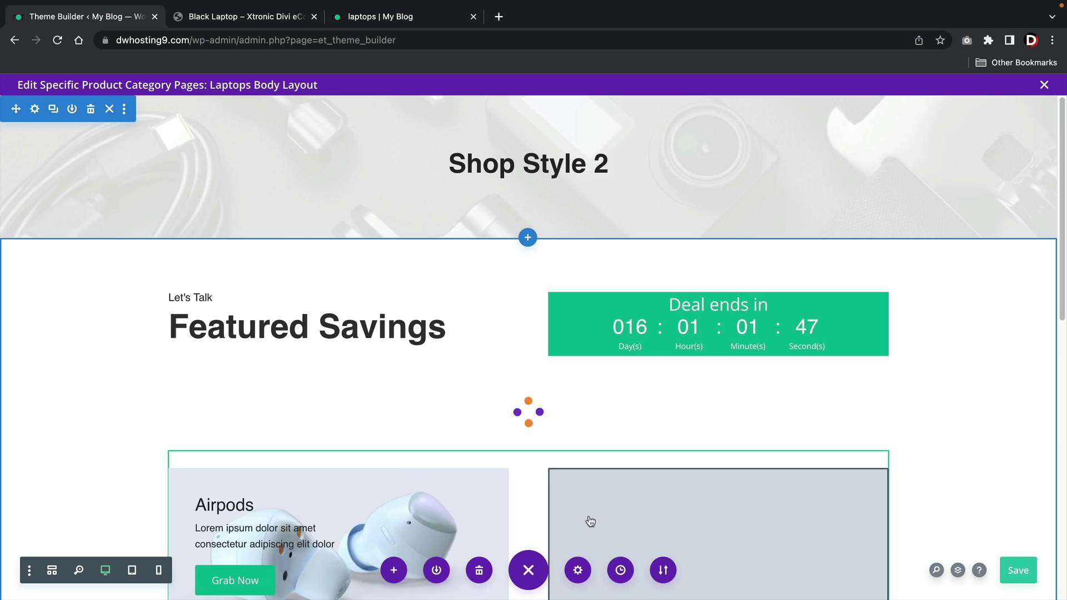
# - Set the Woo Products module under Featured Savings to the Product Category view, including only the Laptops category, and apply the settings
pyautogui.scroll(-3, 588, 514)
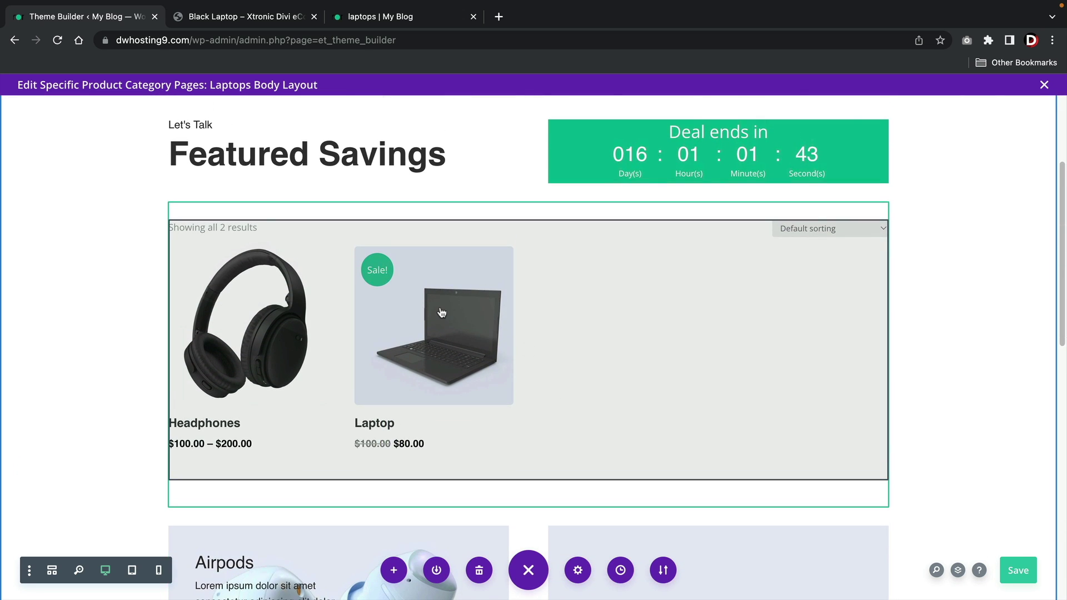
pyautogui.moveTo(439, 320)
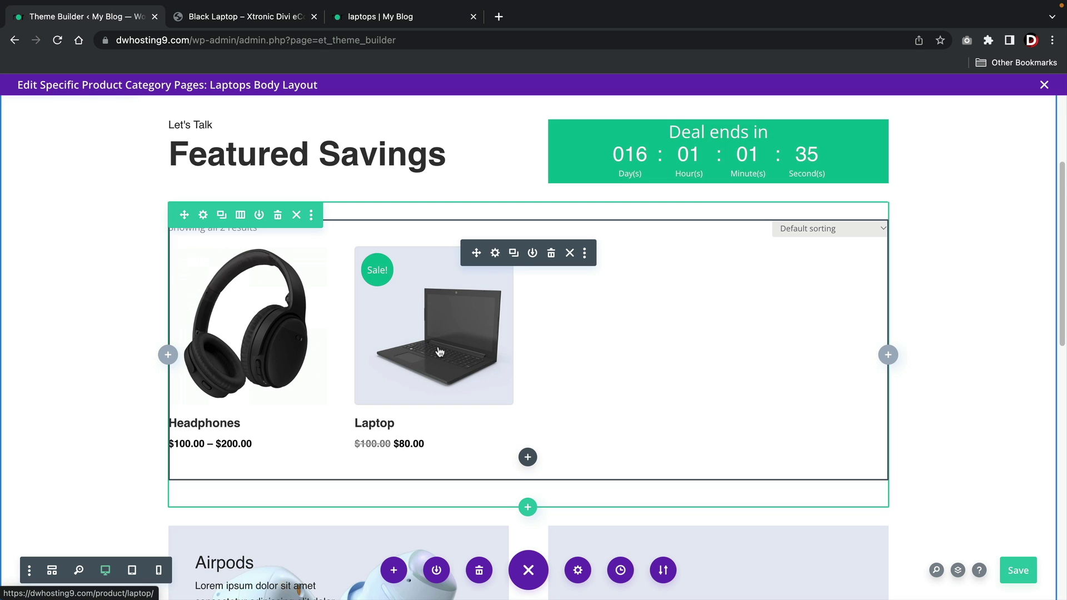
pyautogui.click(495, 254)
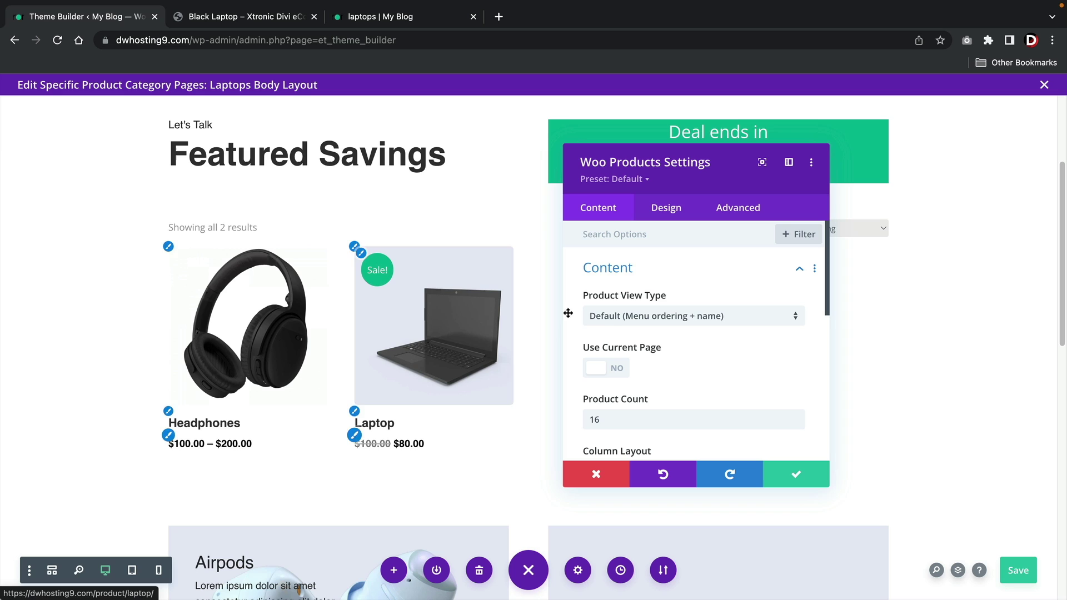
pyautogui.click(617, 325)
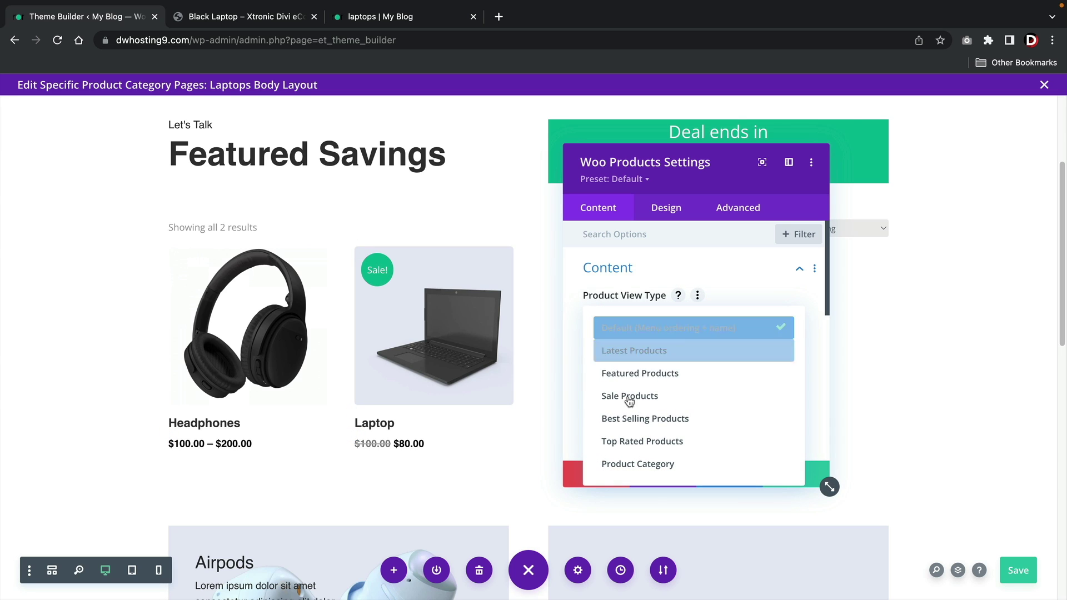
pyautogui.click(637, 464)
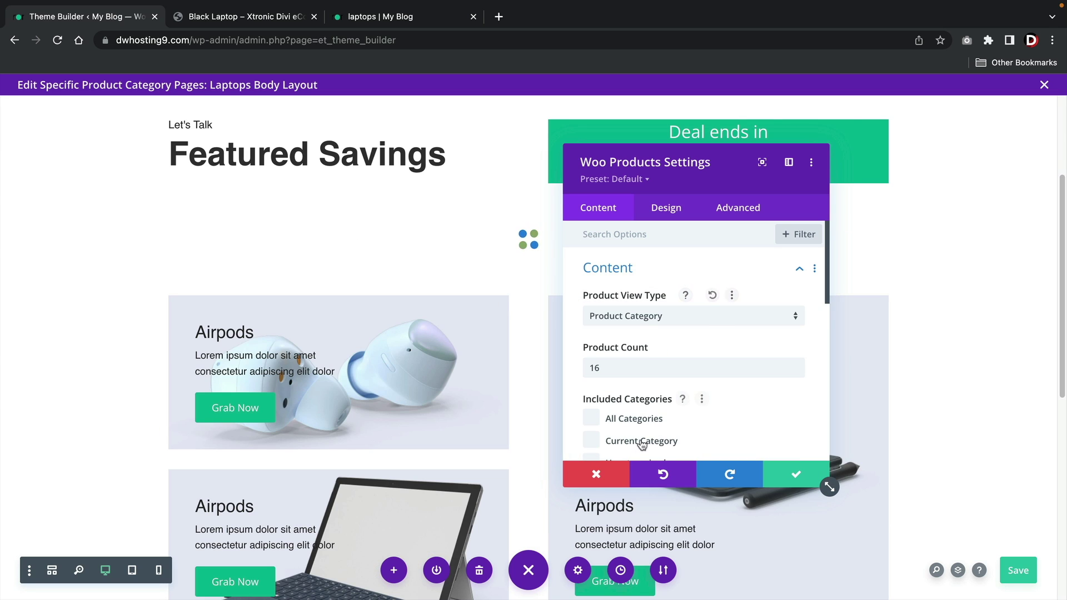
pyautogui.scroll(-3, 639, 433)
pyautogui.click(592, 416)
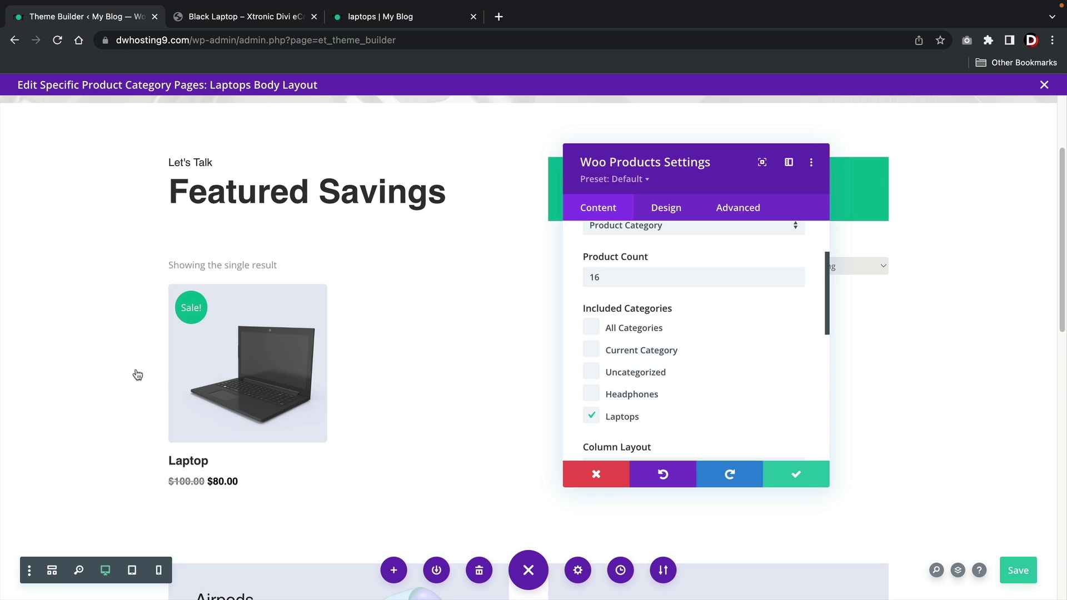
pyautogui.click(801, 476)
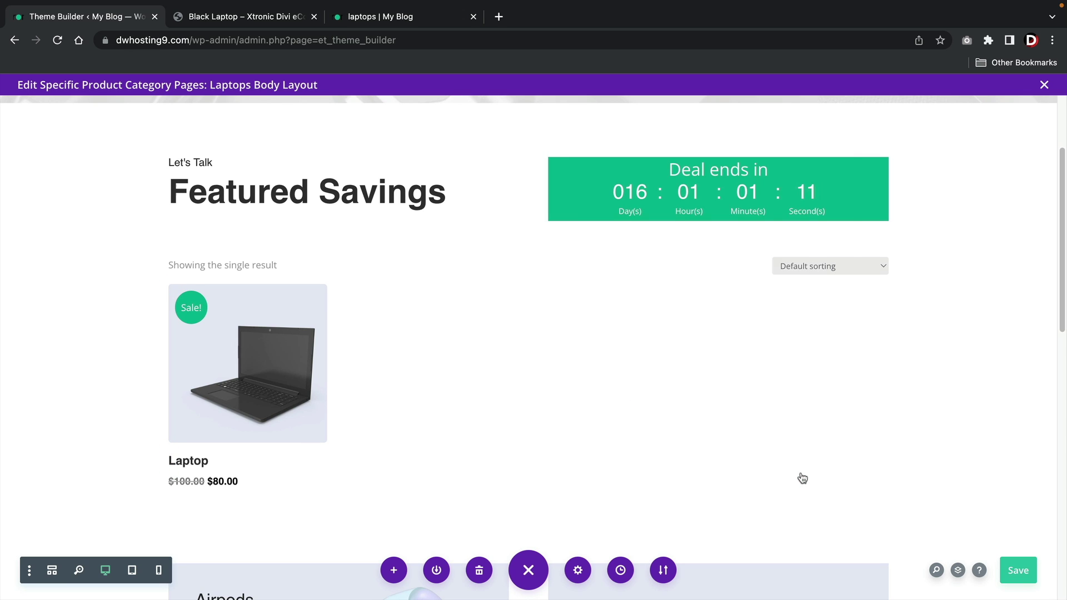
# - Save and close the Laptops category body layout, and save the Theme Builder changes
pyautogui.click(1022, 572)
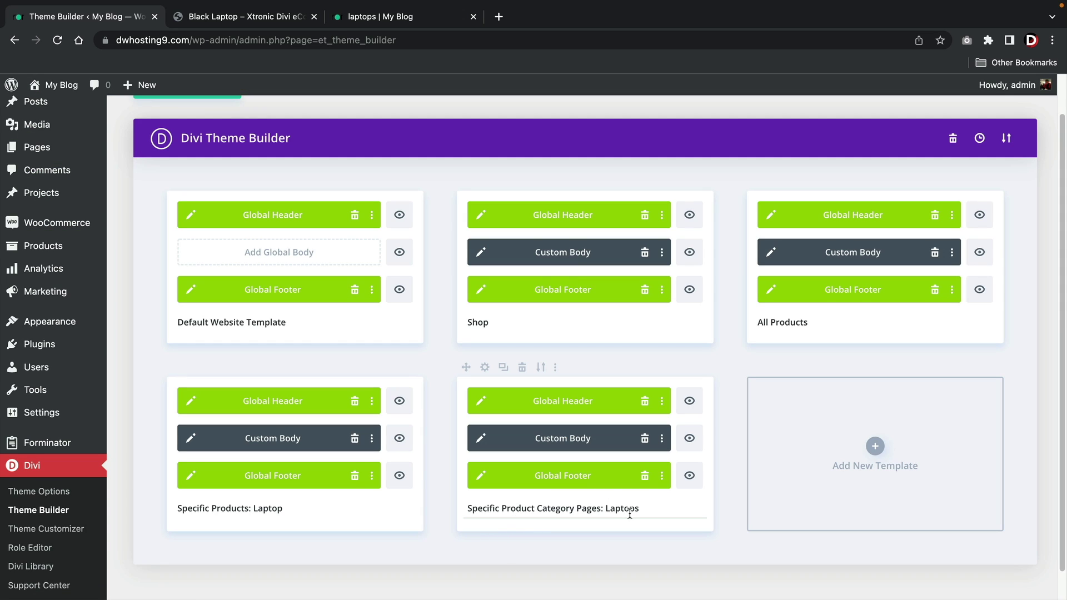
pyautogui.scroll(1, 209, 136)
pyautogui.click(208, 121)
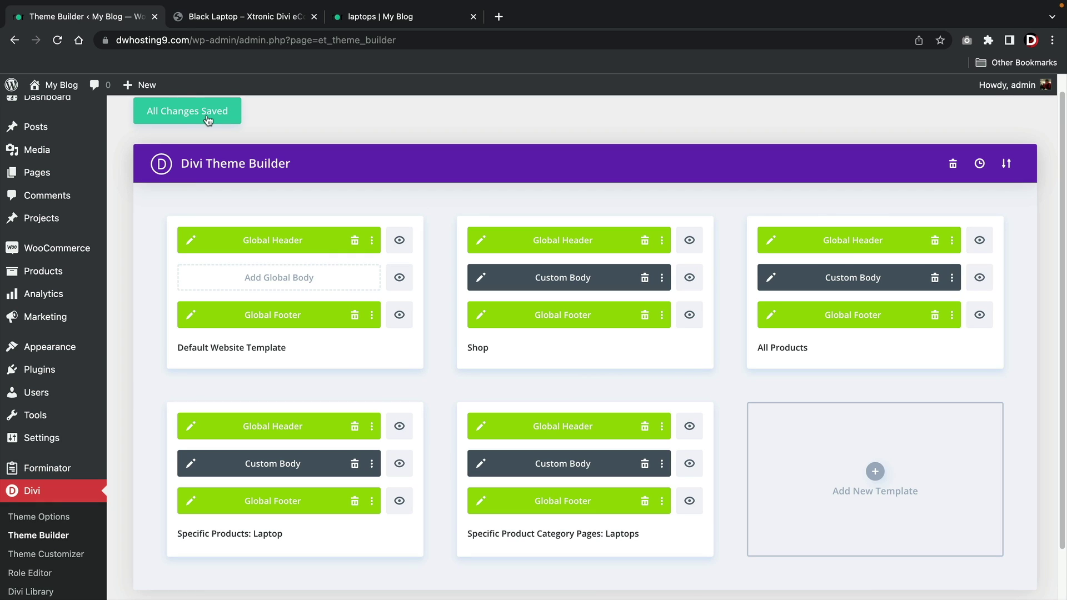
# - Visit the live store, open the Laptop product, and view its Laptops category page with the new template
pyautogui.moveTo(62, 88)
pyautogui.click(65, 110)
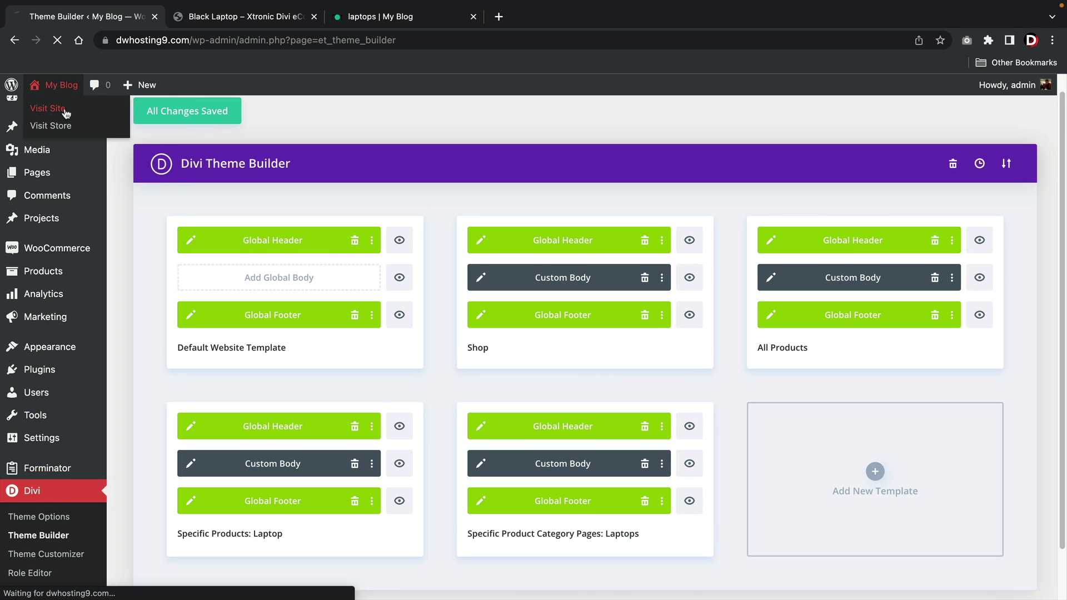
pyautogui.scroll(-8, 428, 262)
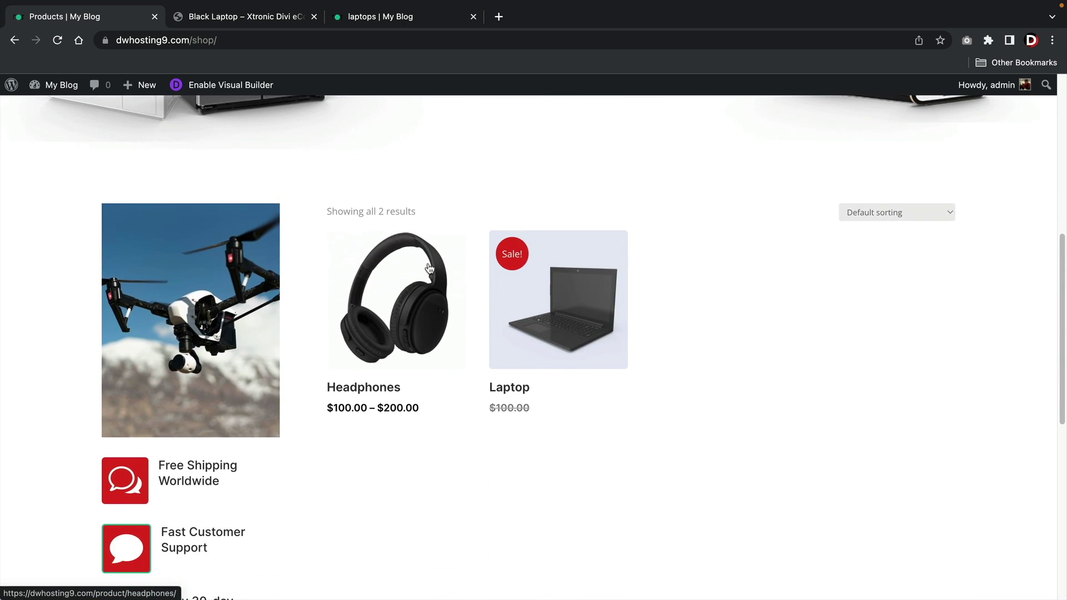
pyautogui.click(537, 301)
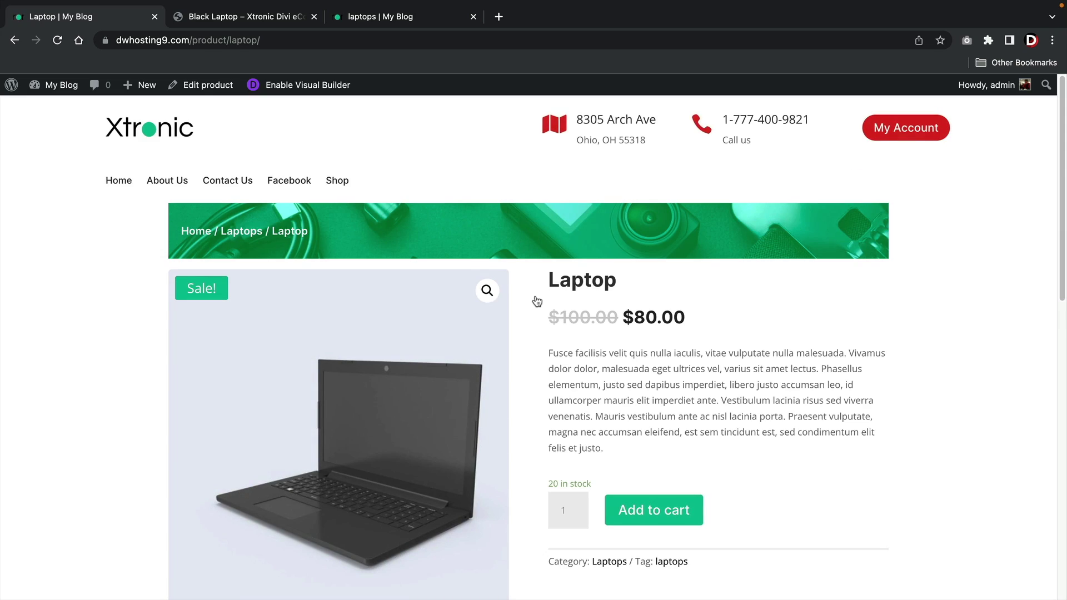
pyautogui.scroll(-4, 537, 301)
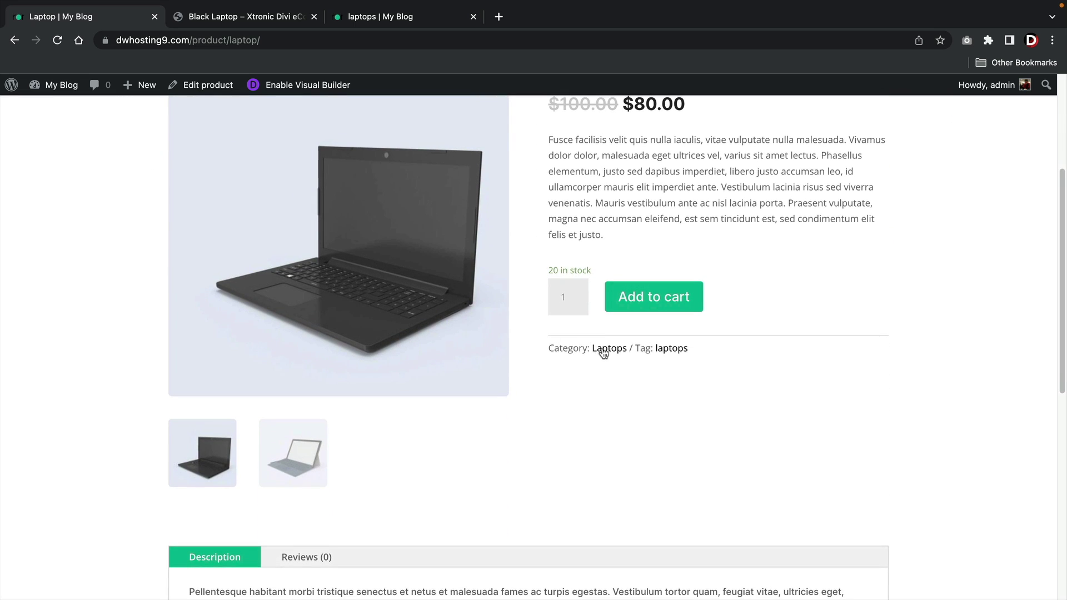
pyautogui.click(608, 350)
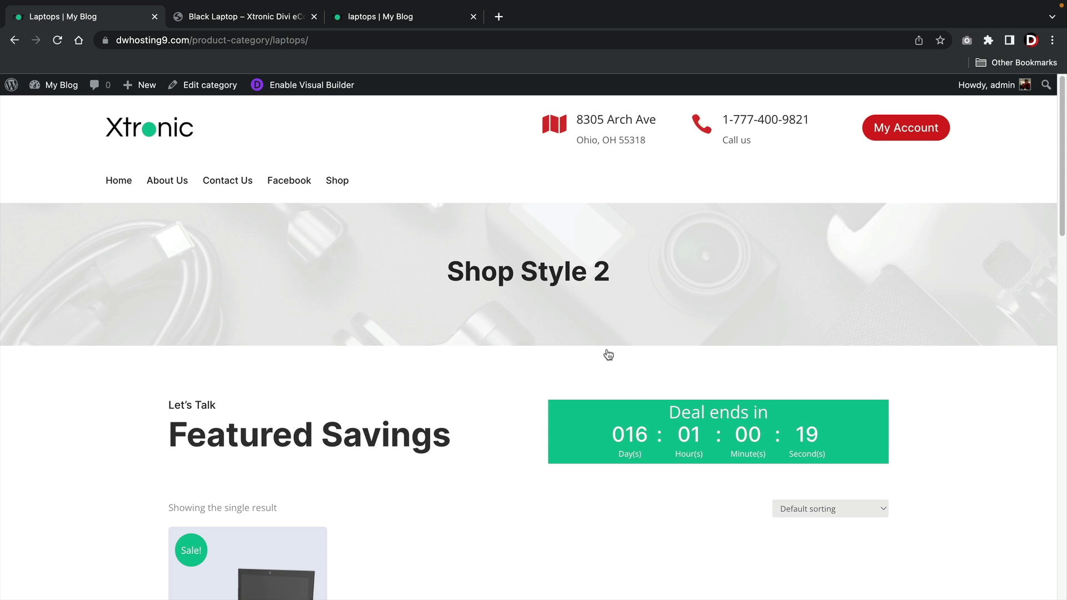
# - Examine the Laptops category page from its Shop Style 2 banner to the Featured Savings products
pyautogui.scroll(-6, 608, 355)
pyautogui.scroll(2, 607, 354)
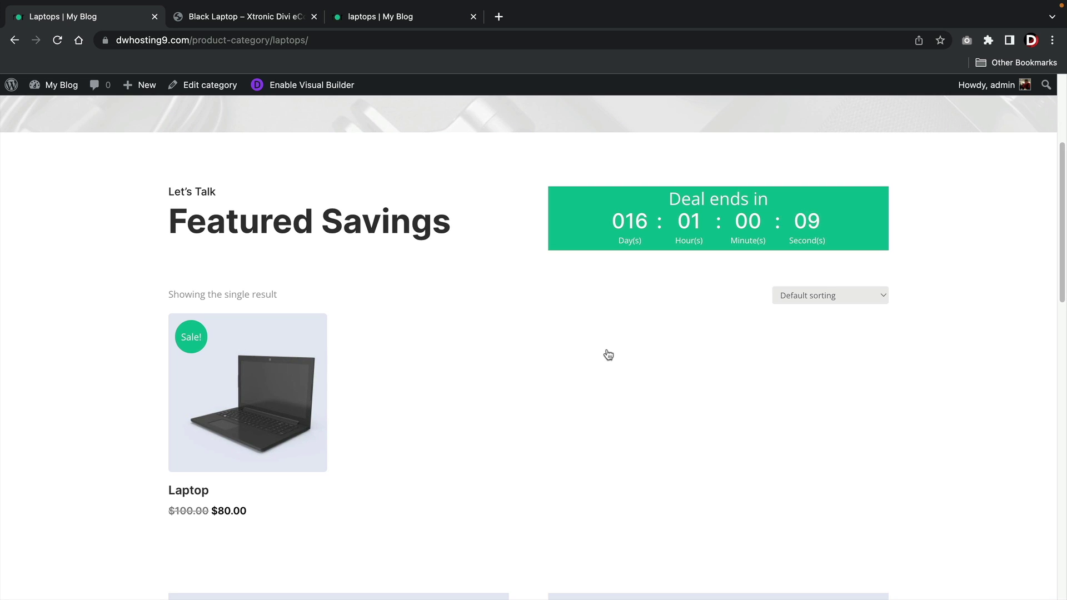
pyautogui.scroll(4, 608, 355)
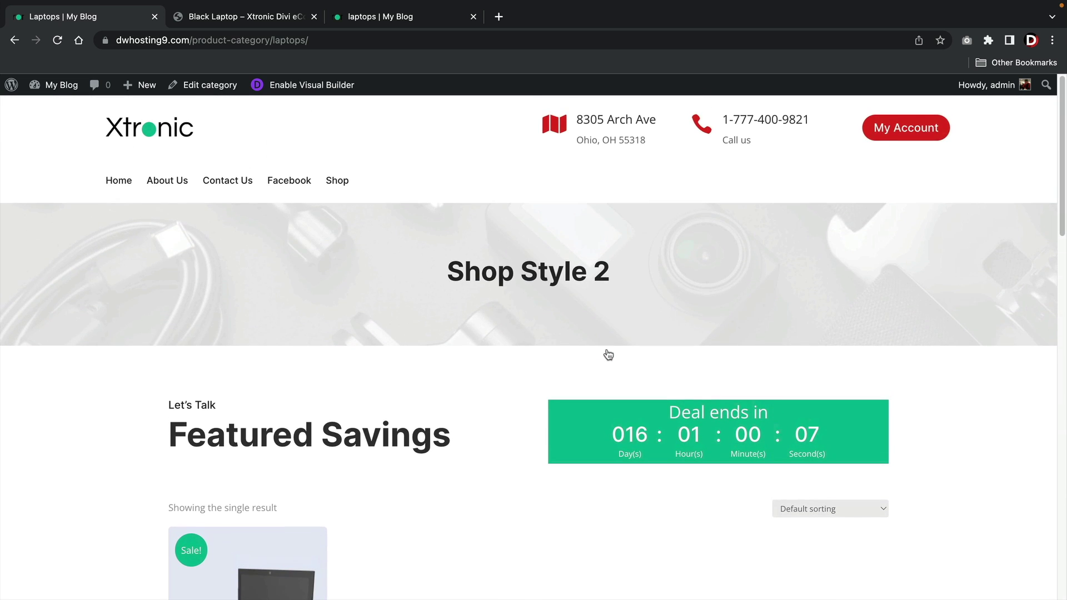
# - Open the Headphones product from the live shop page and view its Headphones category page
pyautogui.moveTo(64, 88)
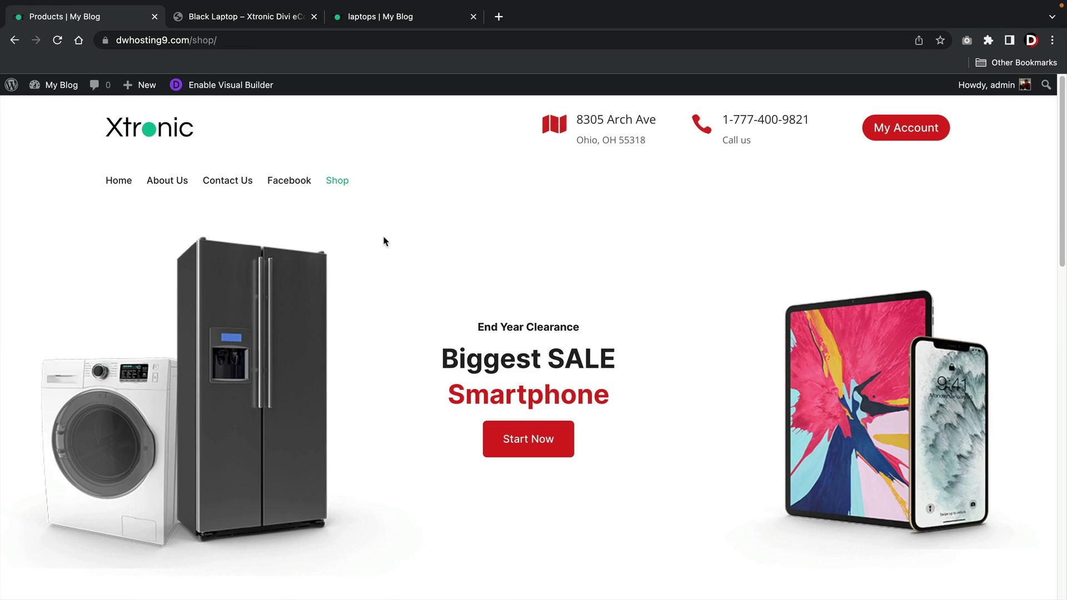
pyautogui.scroll(-8, 383, 241)
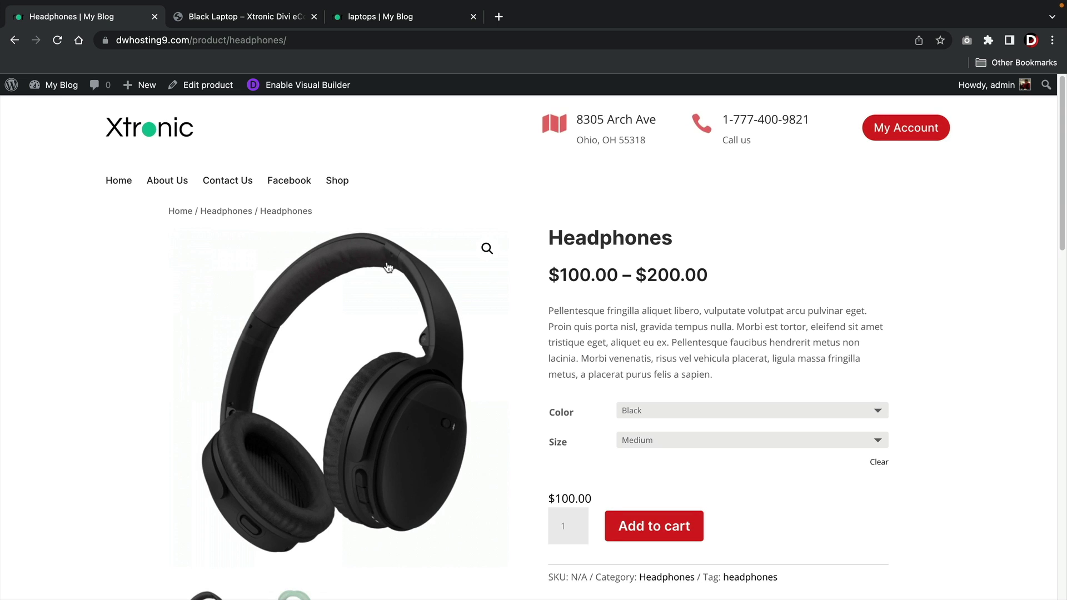
pyautogui.scroll(-2, 387, 267)
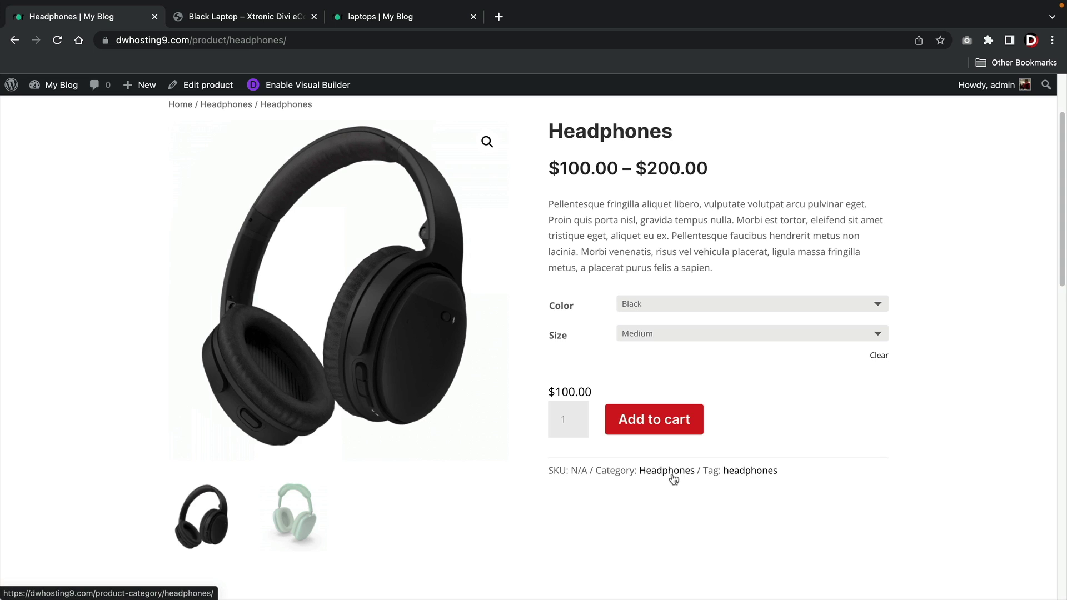
pyautogui.click(672, 474)
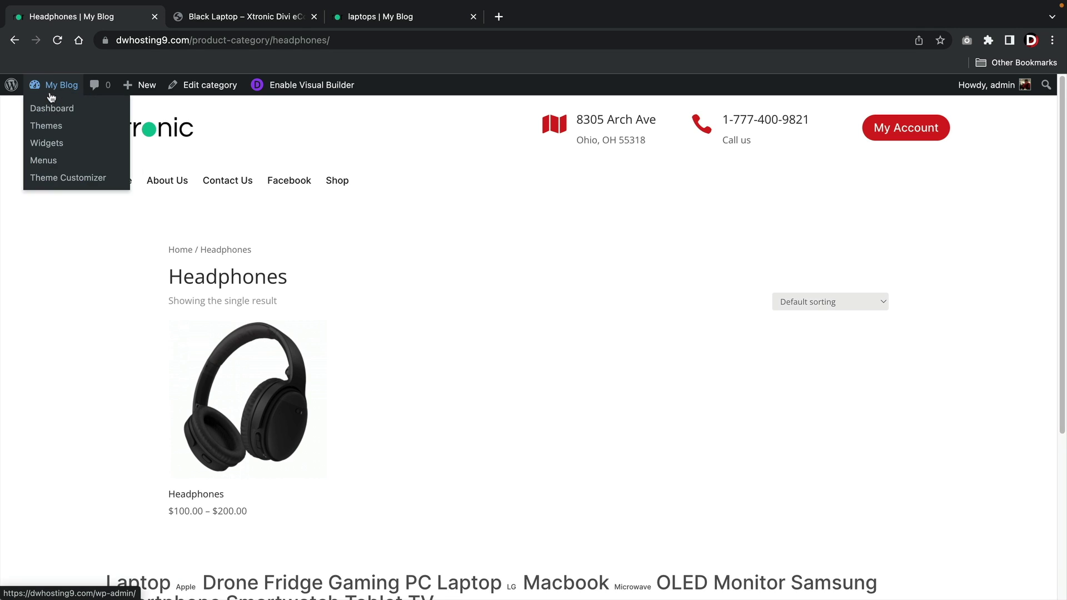
# - Return to the WordPress dashboard and open the Divi Theme Builder
pyautogui.click(54, 111)
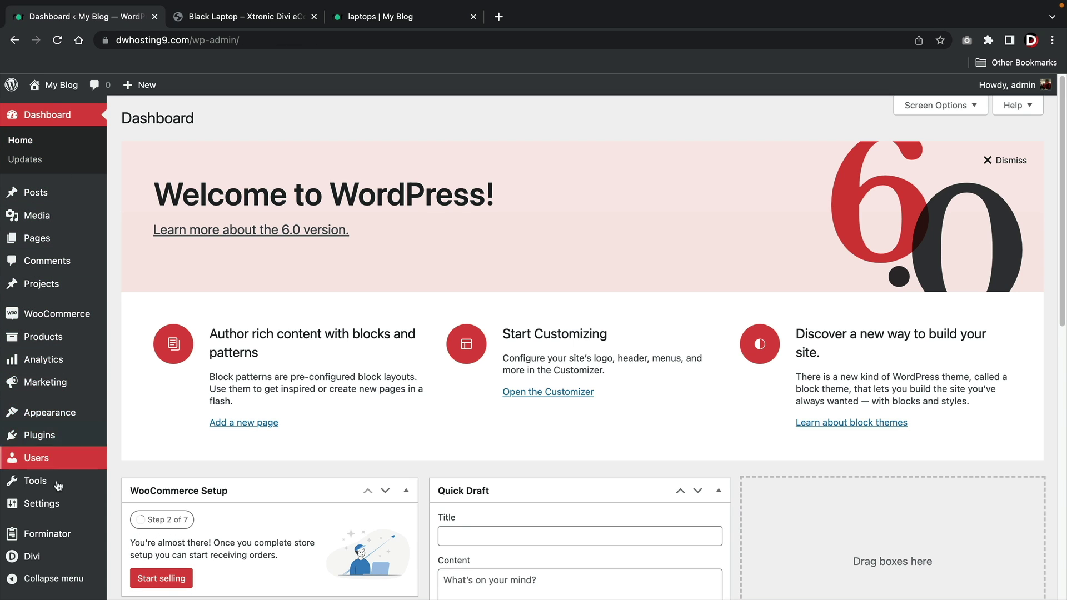
pyautogui.moveTo(58, 561)
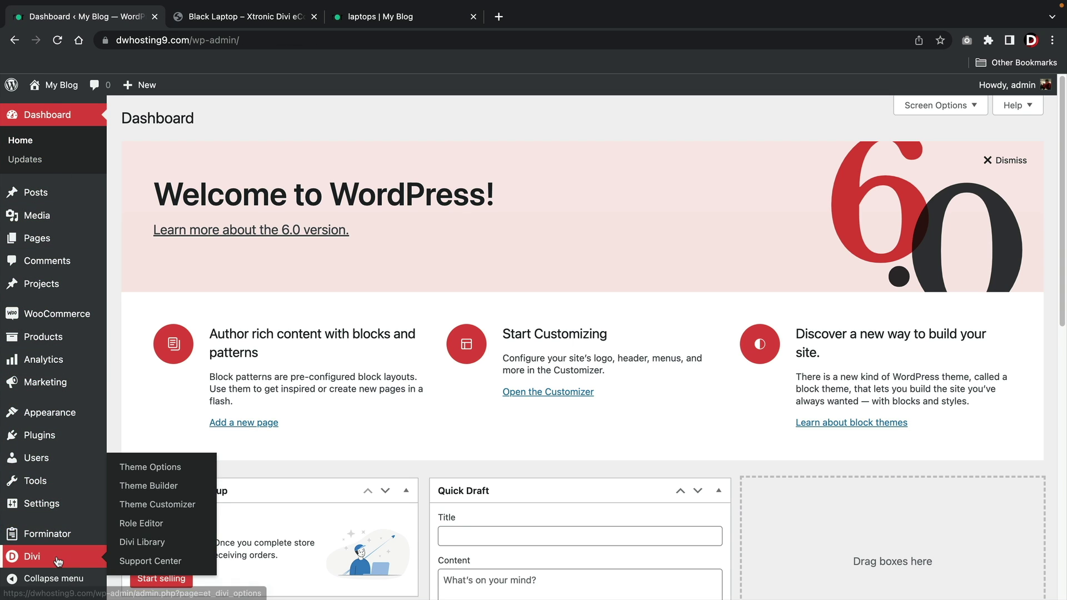
pyautogui.click(150, 486)
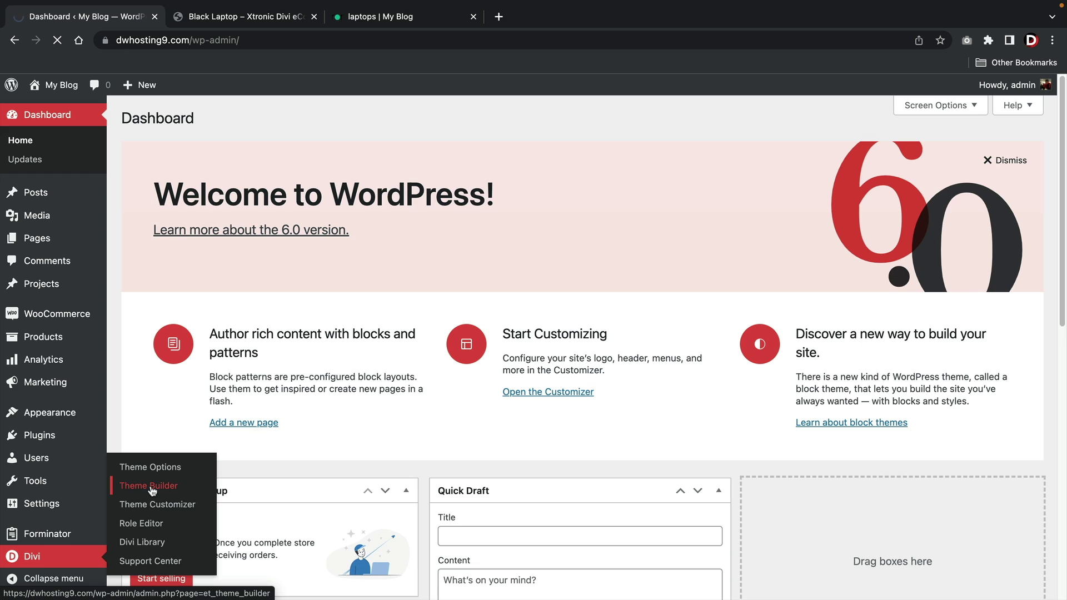
pyautogui.scroll(-1, 398, 388)
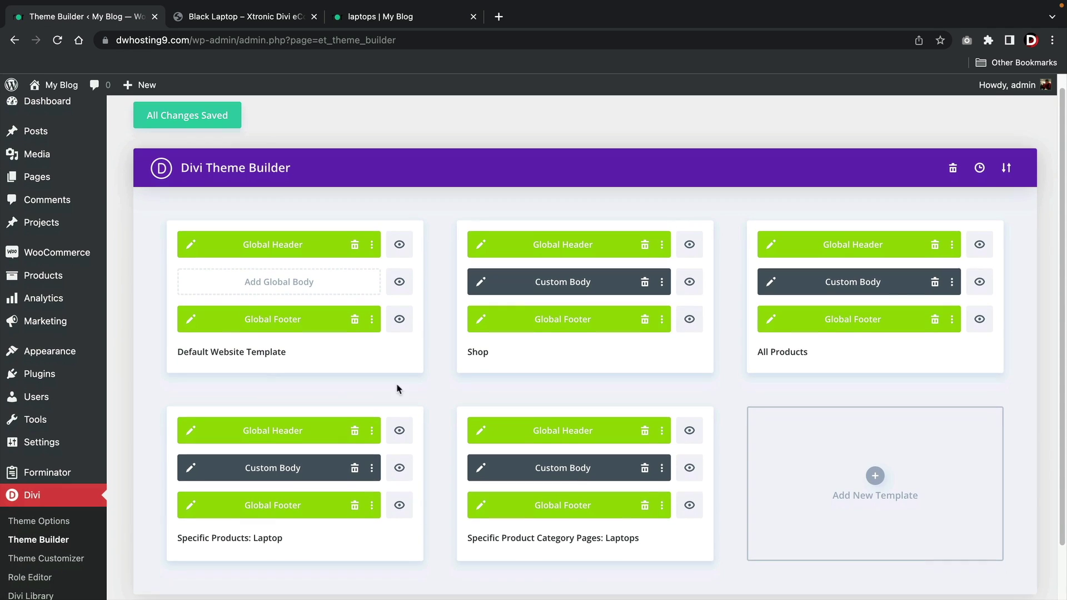
# - Create a new template assigned to the specific product category page Headphones
pyautogui.click(879, 481)
pyautogui.scroll(-3, 881, 484)
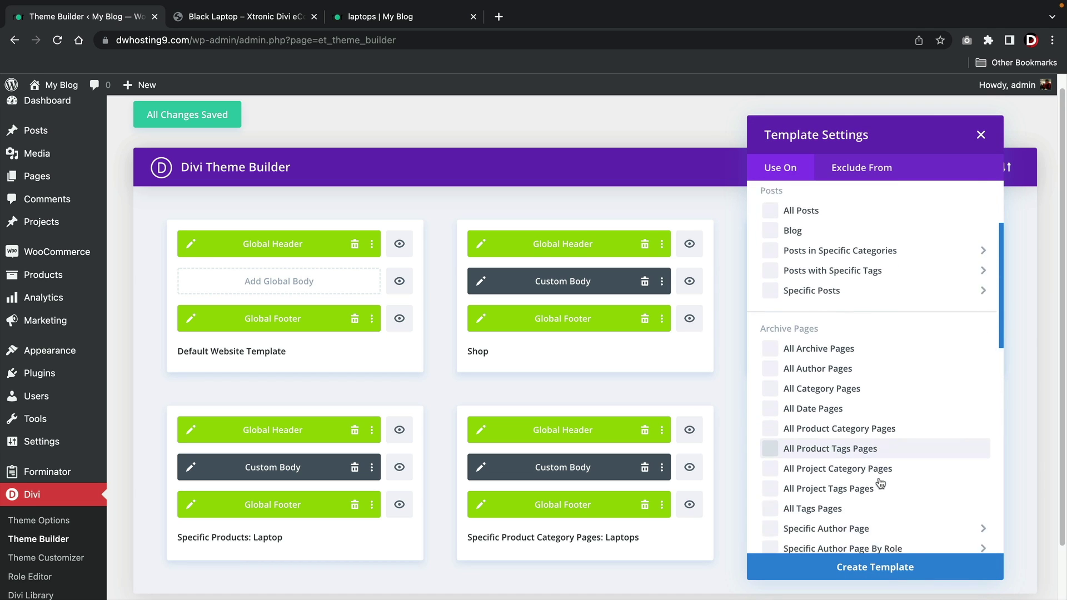
pyautogui.scroll(-2, 880, 484)
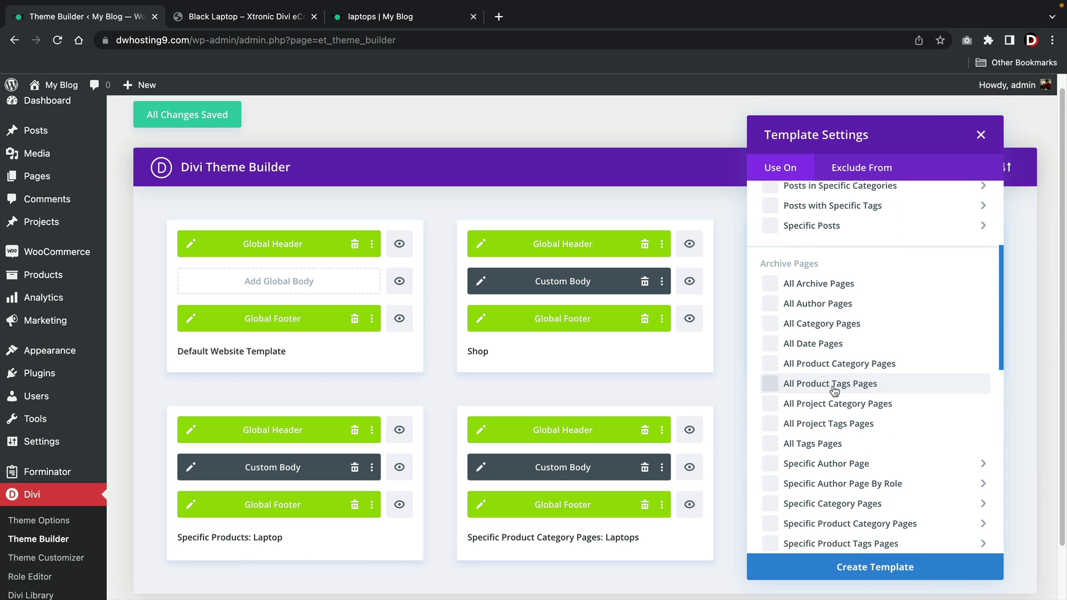
pyautogui.moveTo(856, 526)
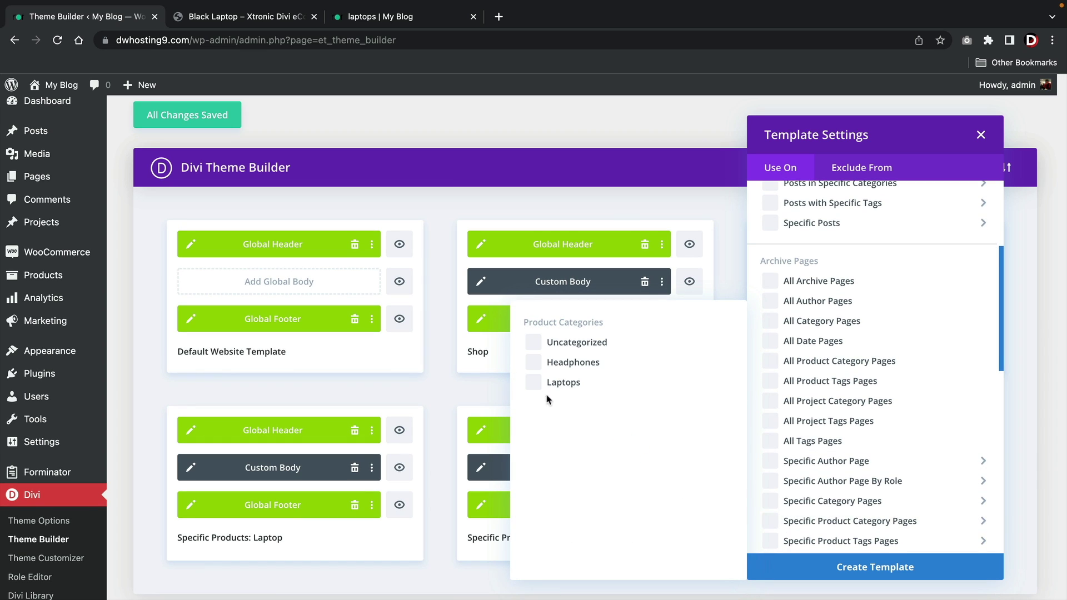
pyautogui.click(533, 362)
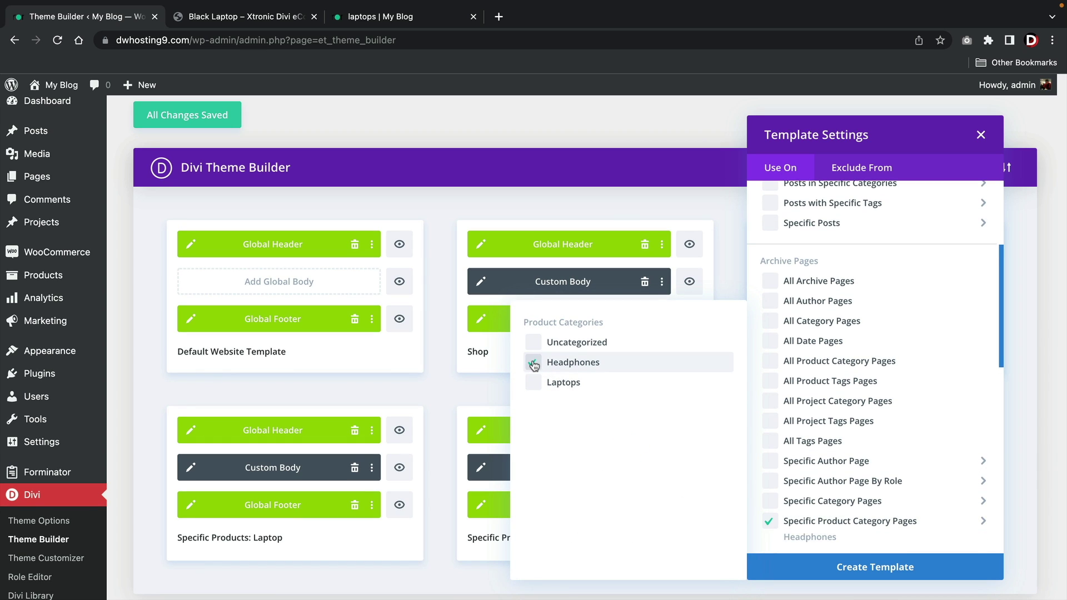
pyautogui.click(883, 571)
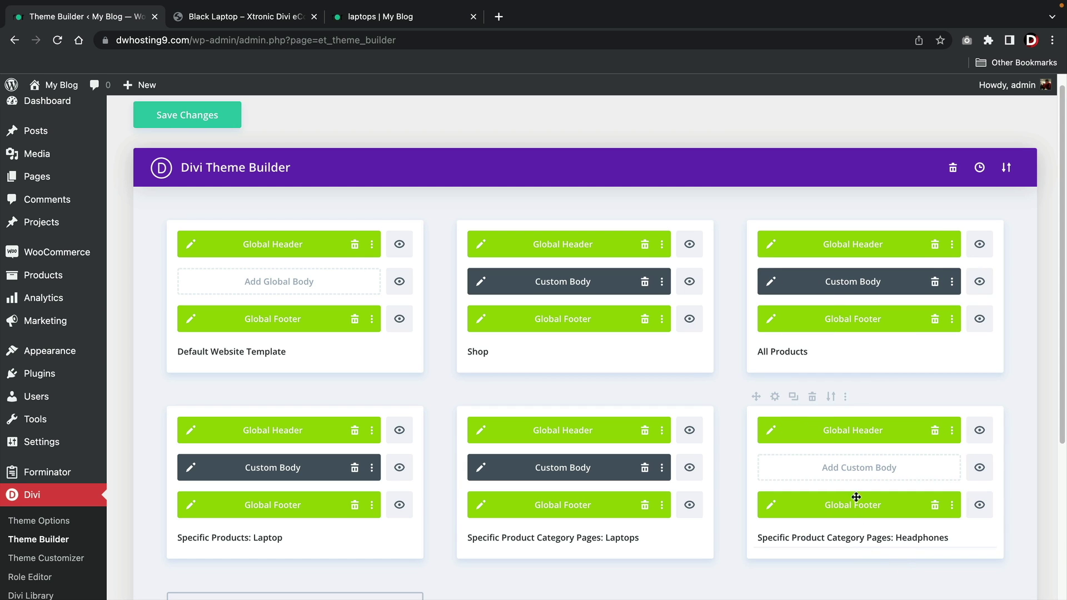
# - Build a custom body for the Headphones category template and import the layout Shop Page 3.json, replacing existing content
pyautogui.click(828, 471)
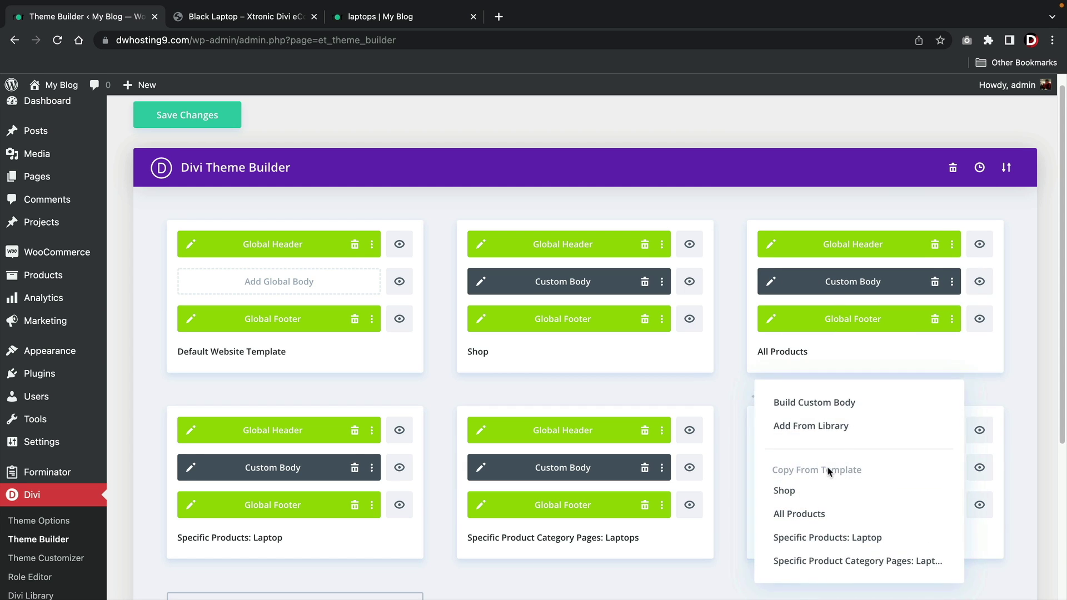
pyautogui.click(813, 406)
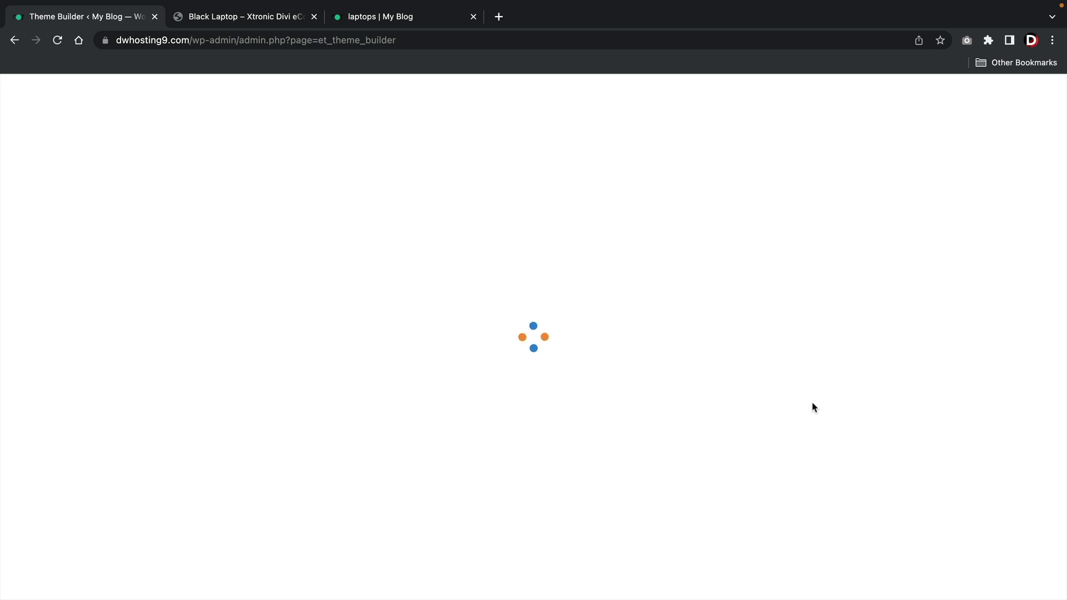
pyautogui.click(535, 576)
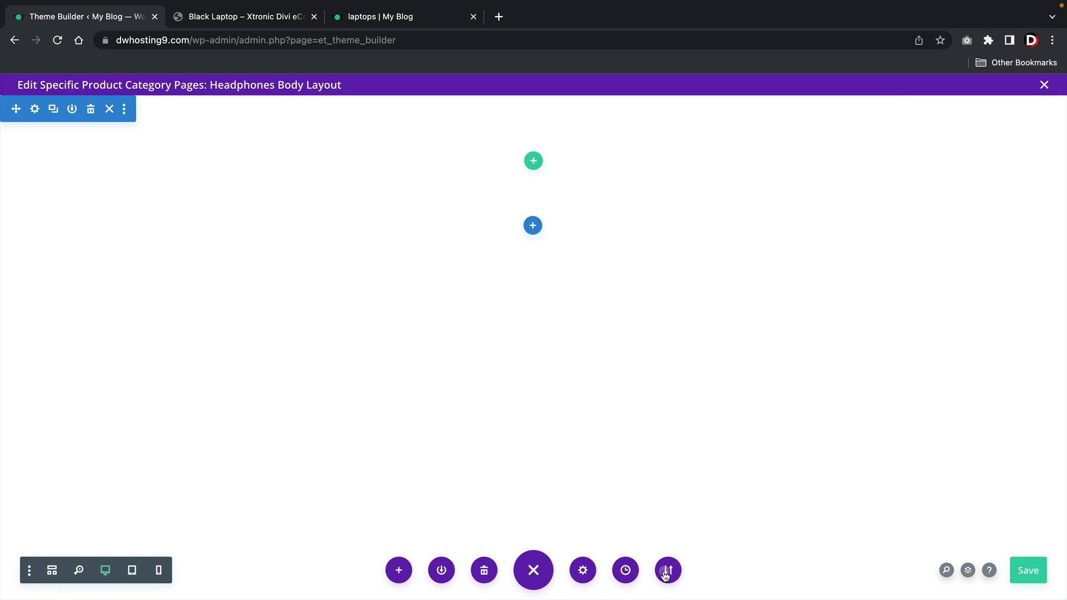
pyautogui.click(668, 570)
pyautogui.click(631, 392)
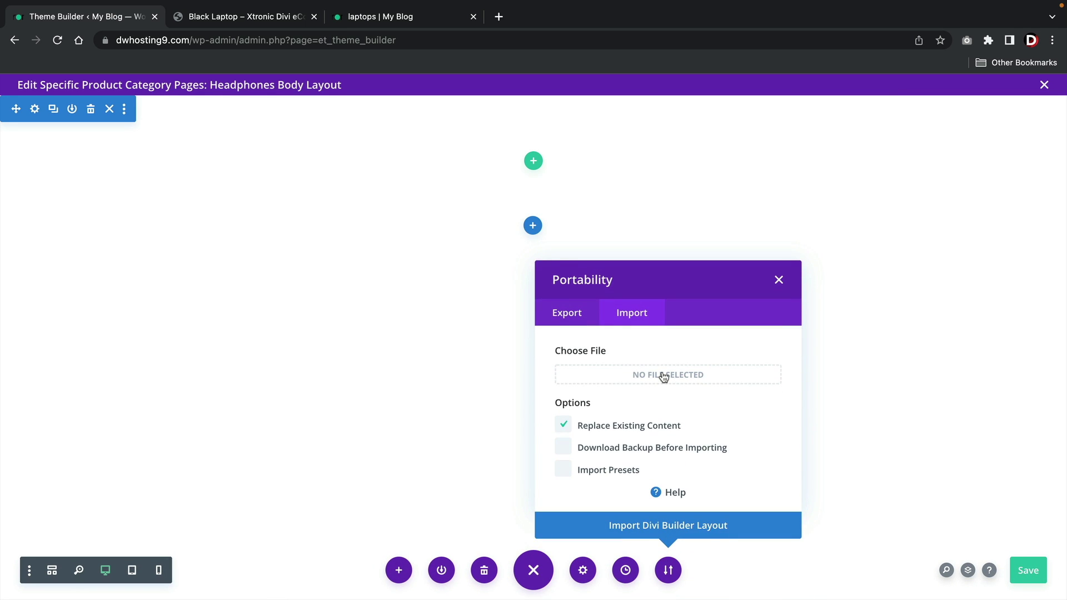
pyautogui.click(662, 376)
pyautogui.scroll(-4, 661, 371)
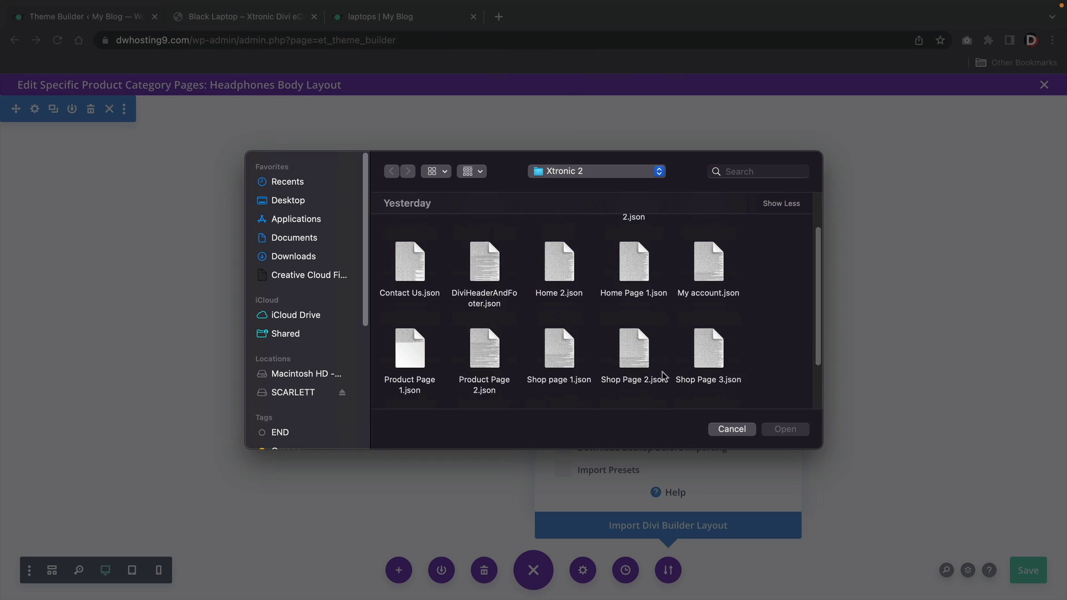
pyautogui.click(717, 318)
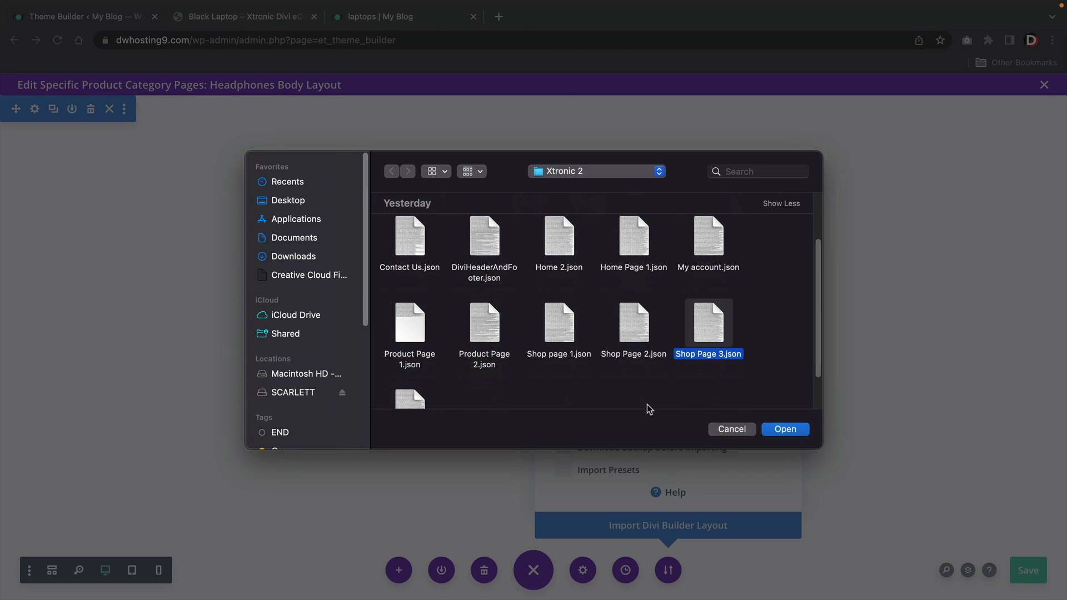
pyautogui.click(785, 429)
pyautogui.click(640, 526)
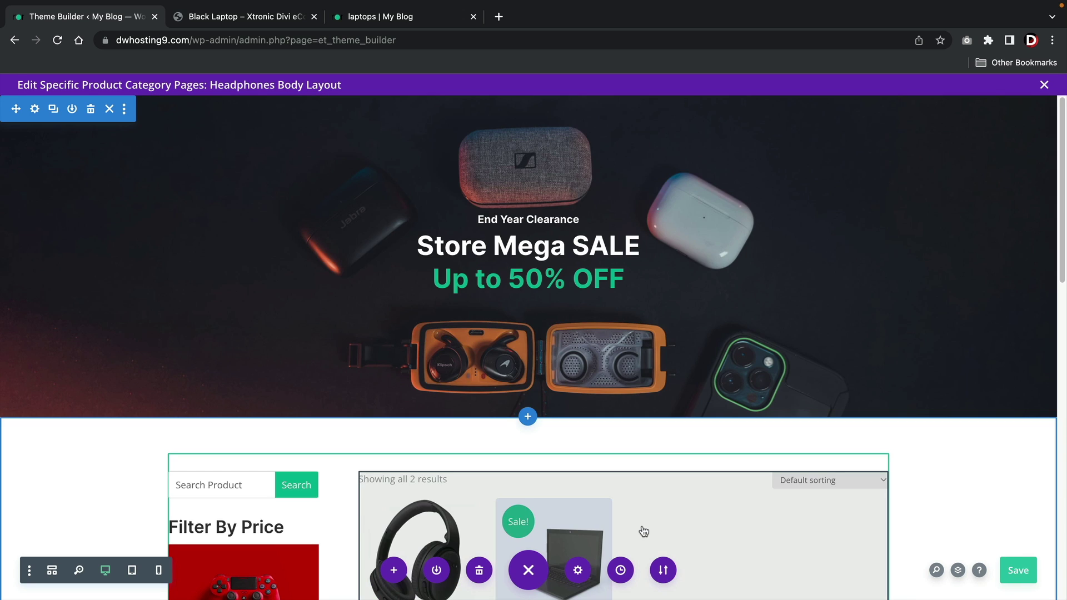
# - Set the Woo Products module beside the Filter By Price column to the Product Category view, including only Headphones, and save the layout
pyautogui.scroll(-5, 643, 532)
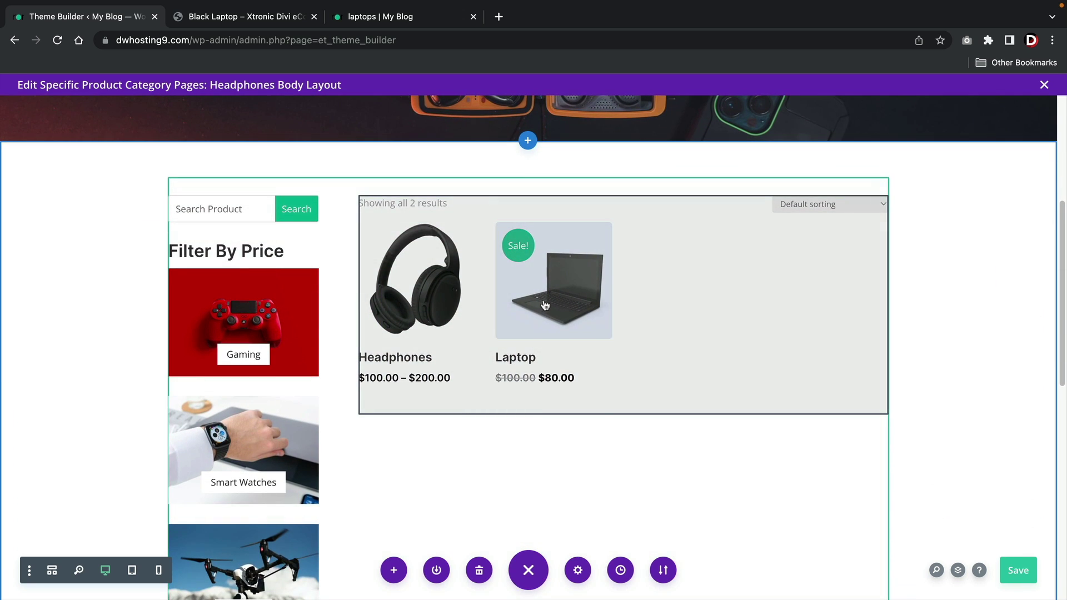
pyautogui.moveTo(588, 234)
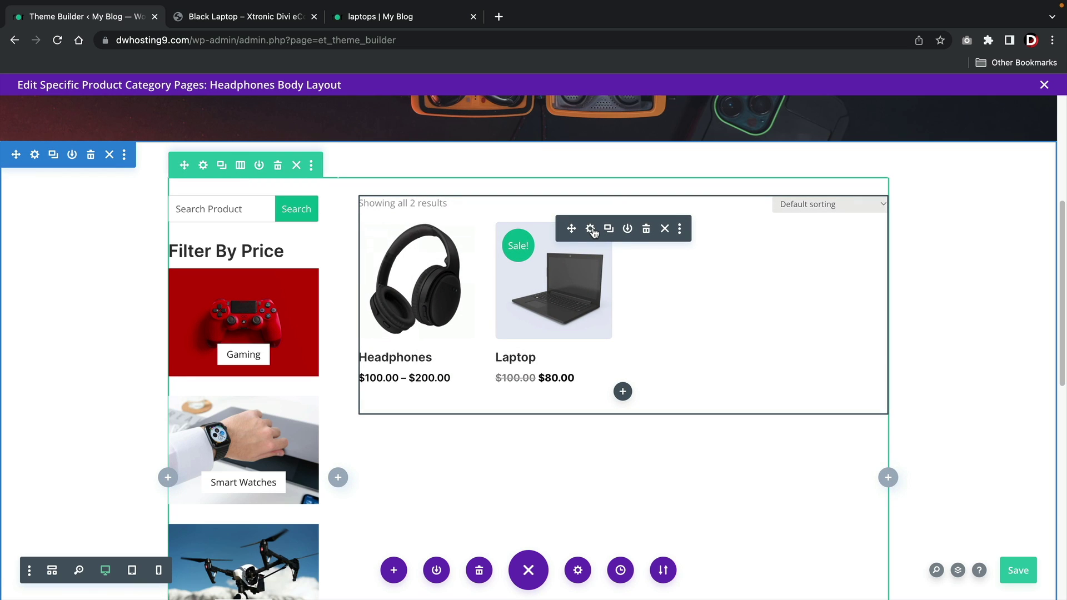
pyautogui.click(591, 231)
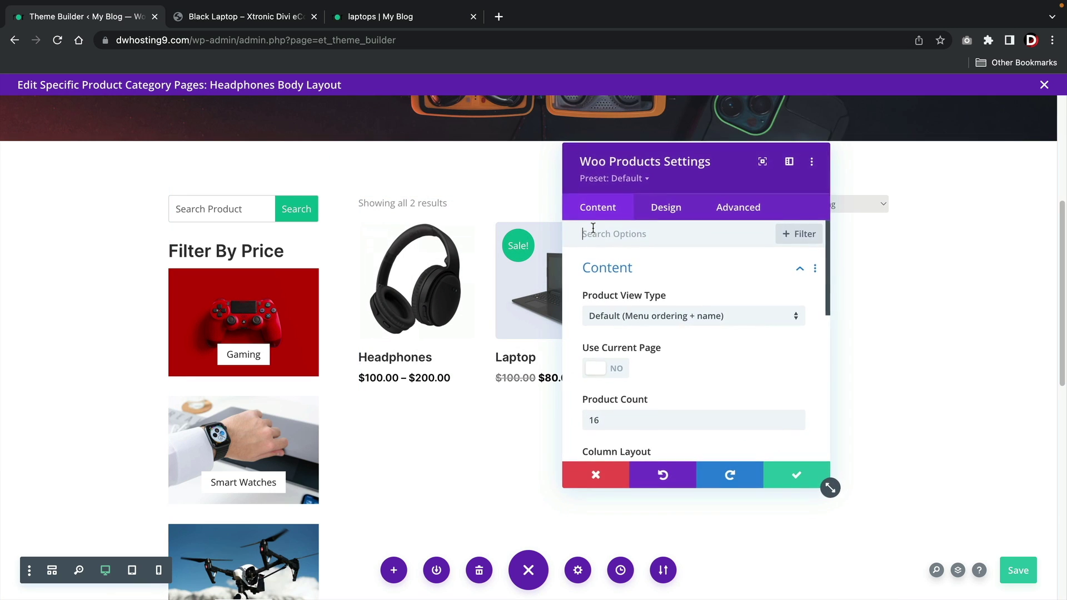
pyautogui.click(630, 316)
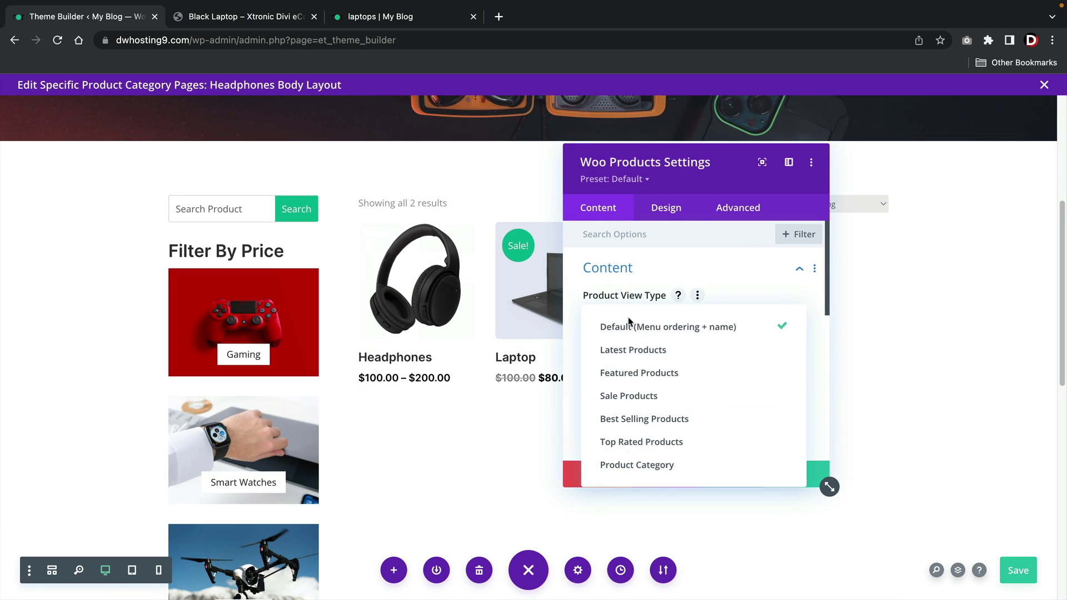
pyautogui.click(645, 466)
pyautogui.scroll(-3, 642, 406)
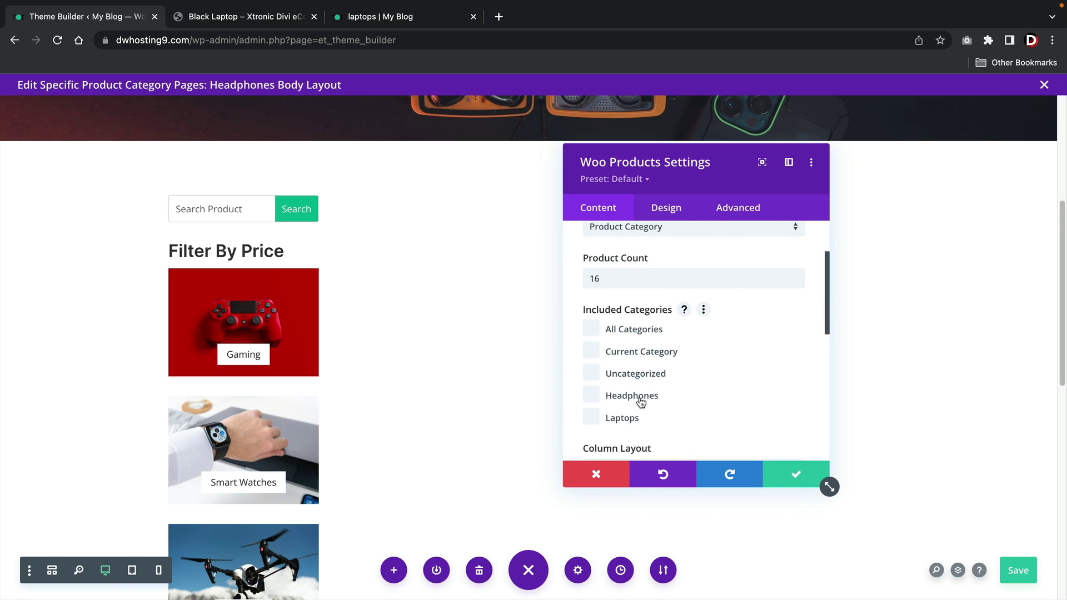
pyautogui.click(602, 398)
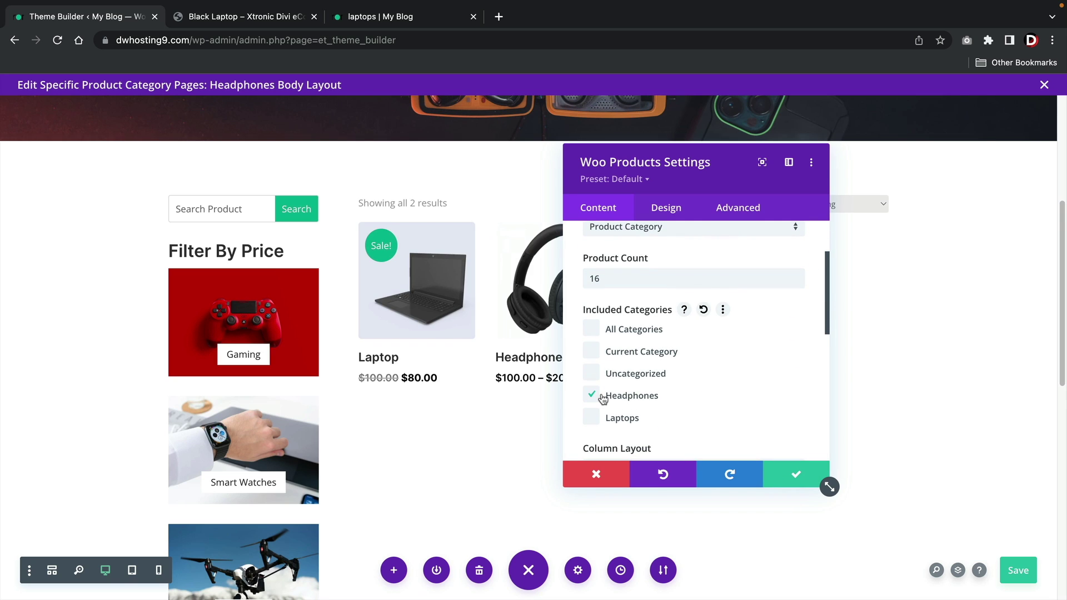
pyautogui.click(795, 479)
pyautogui.click(1018, 570)
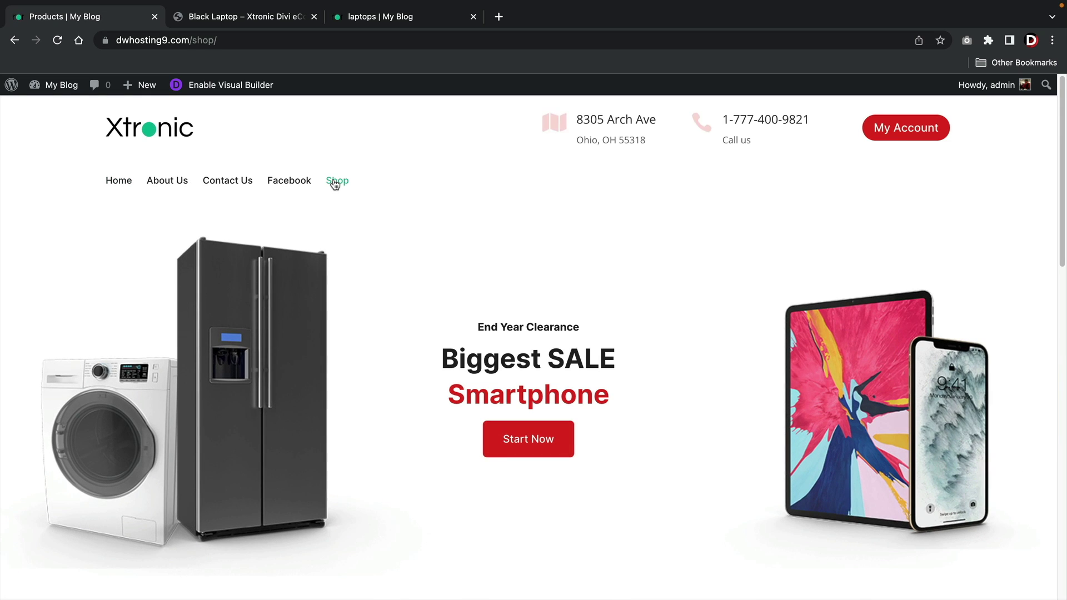
# - Open the Headphones product from the live shop page and examine its Headphones category page with the new template
pyautogui.scroll(-8, 392, 180)
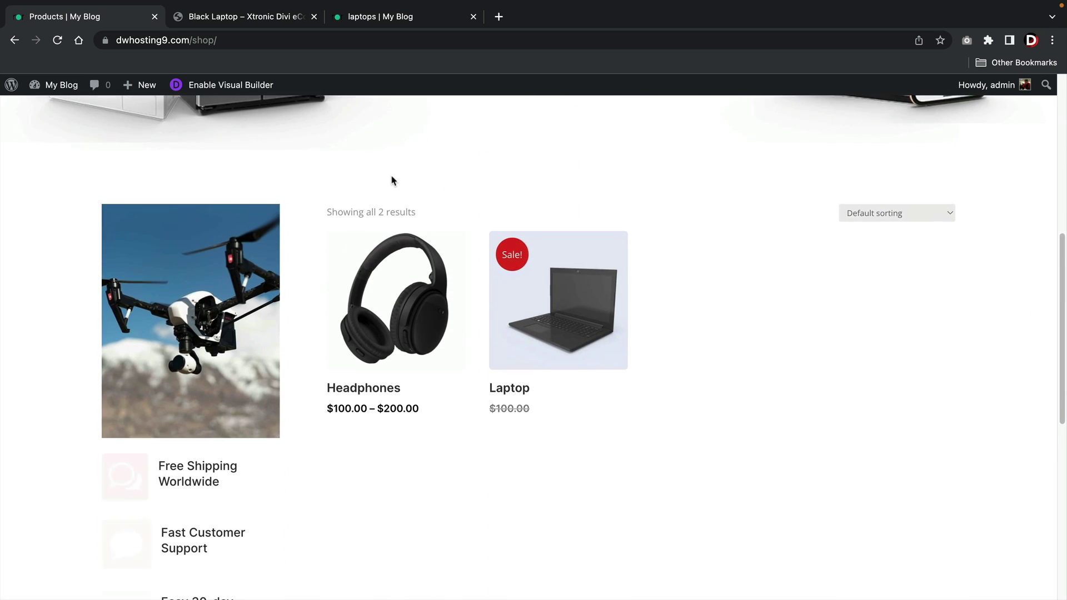
pyautogui.click(403, 300)
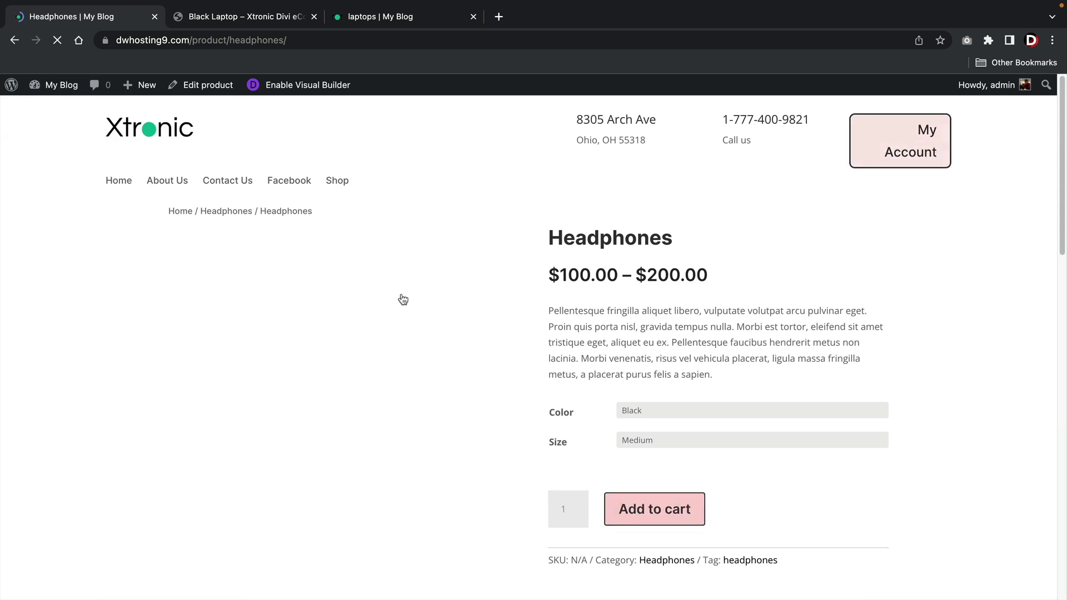
pyautogui.scroll(-4, 403, 300)
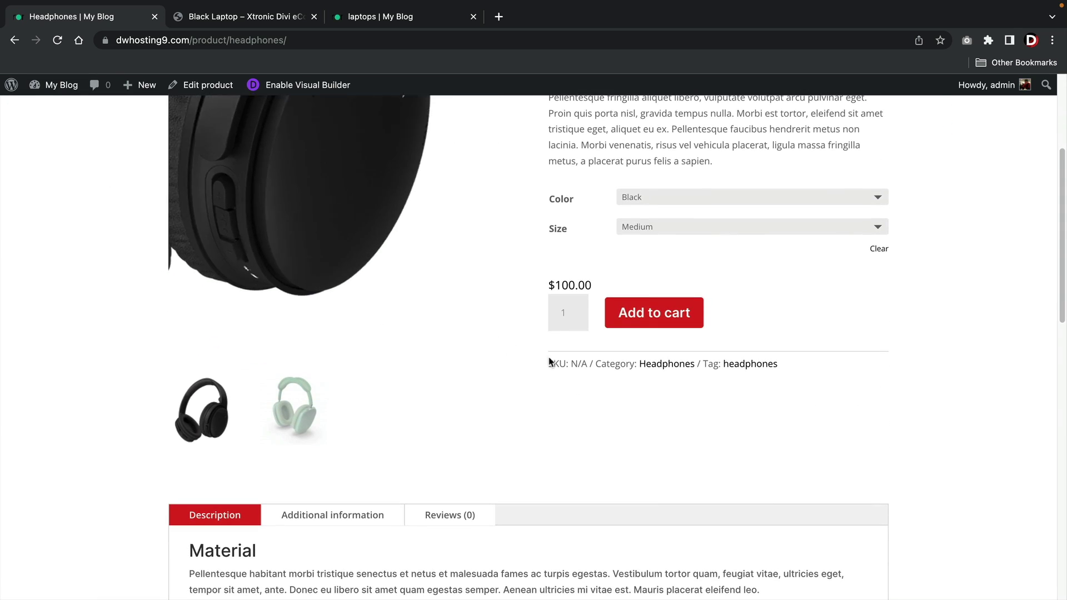
pyautogui.click(667, 365)
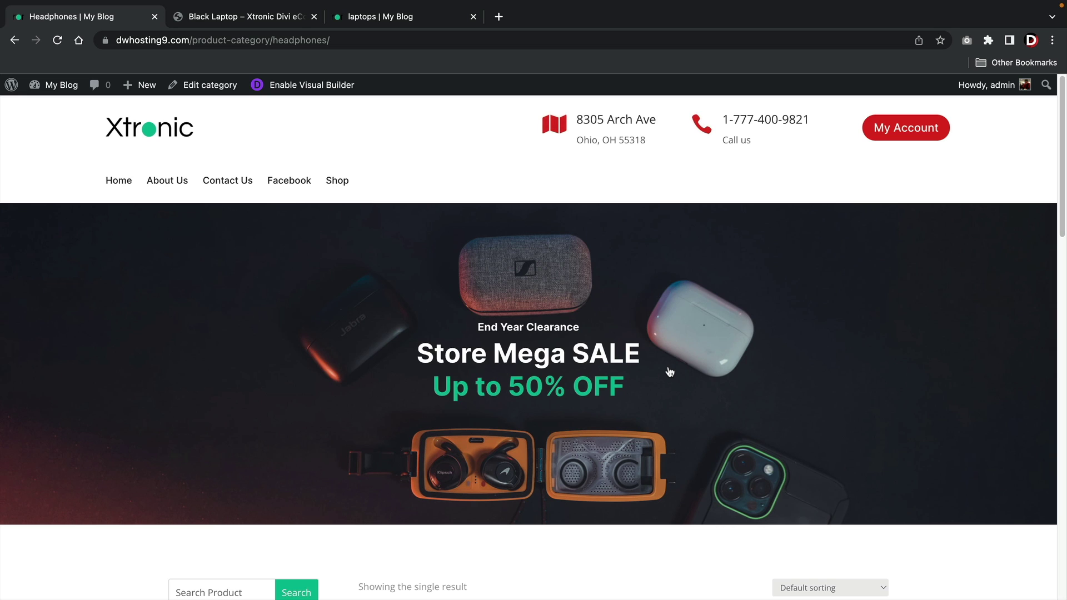
pyautogui.scroll(-6, 669, 372)
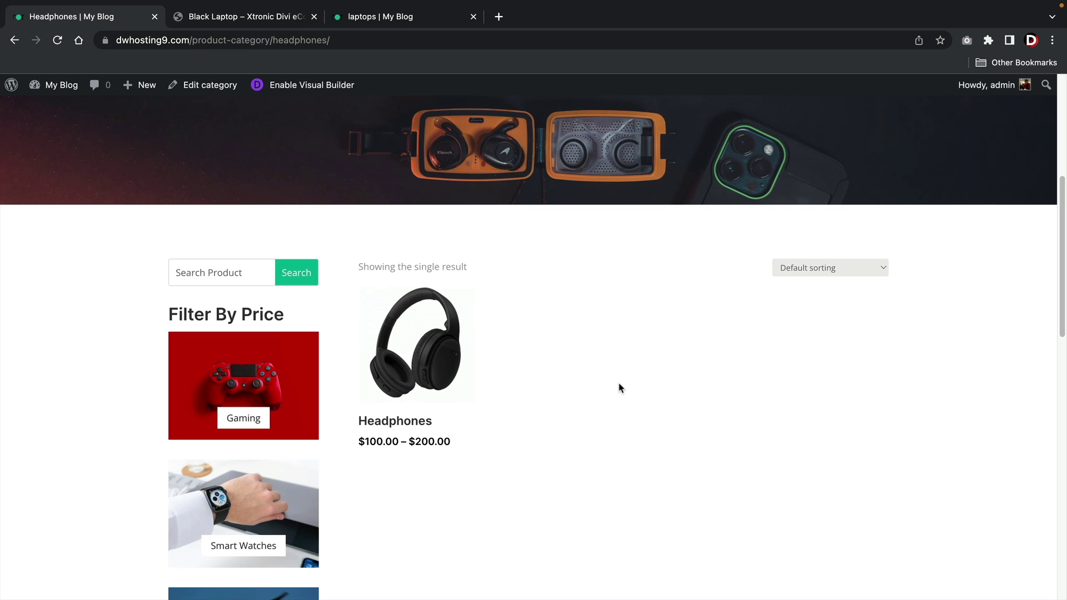
pyautogui.scroll(6, 621, 387)
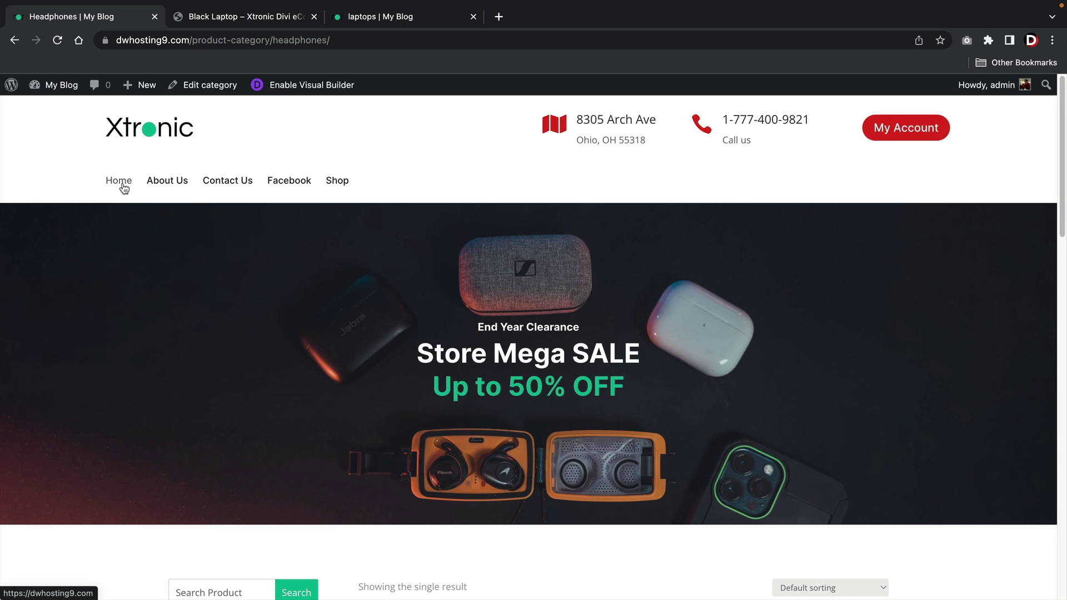
# - Examine the product listing and price filter area on the live Headphones category page
pyautogui.scroll(-8, 191, 185)
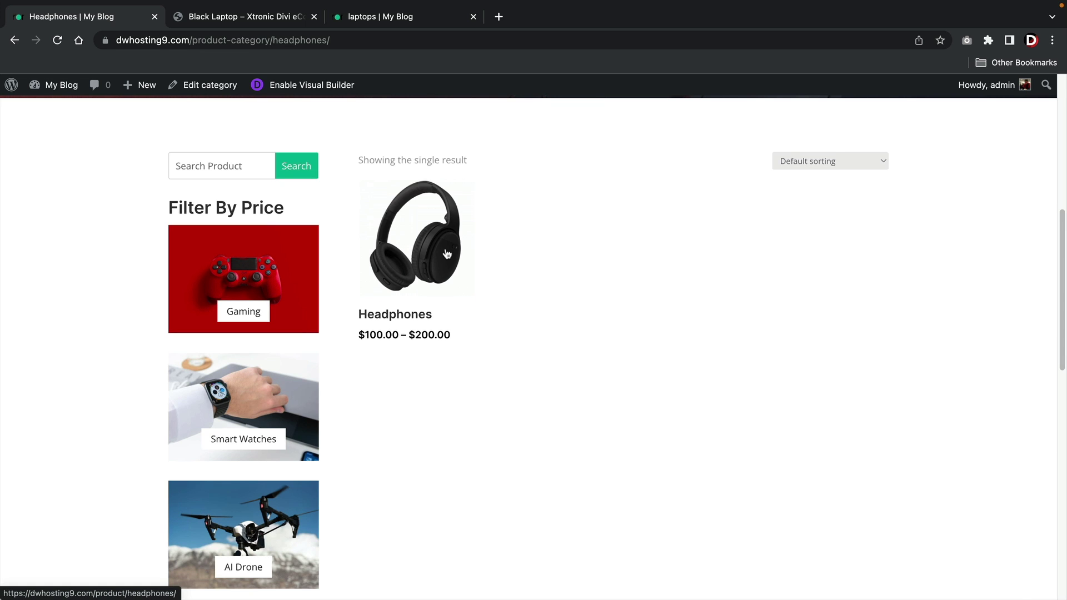
pyautogui.scroll(8, 447, 254)
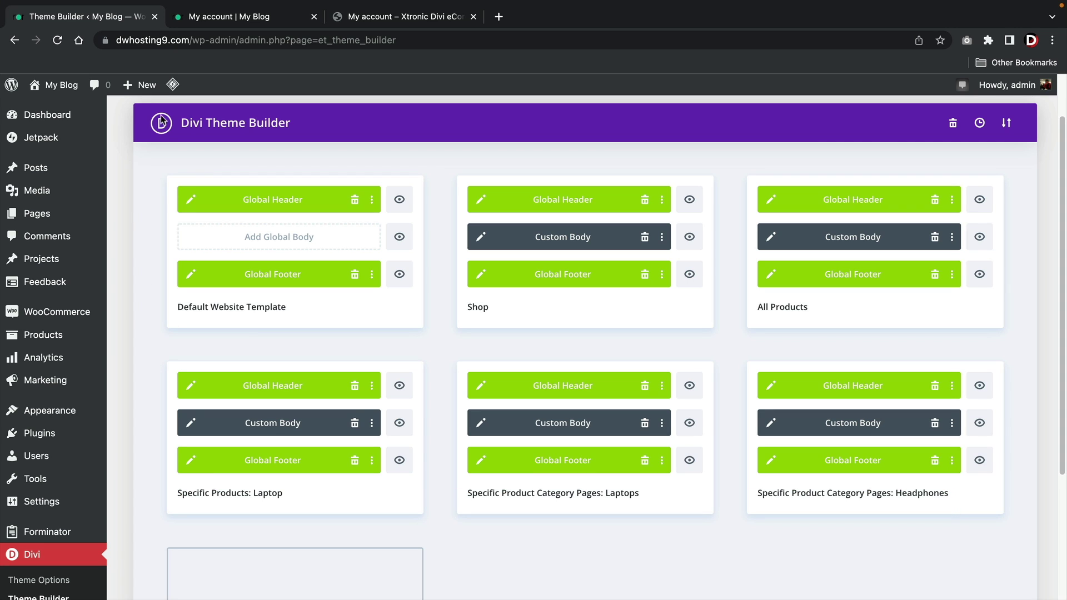
# - Compare the live store's My Account page with the My Account page of the Xtronic demo site
pyautogui.click(226, 24)
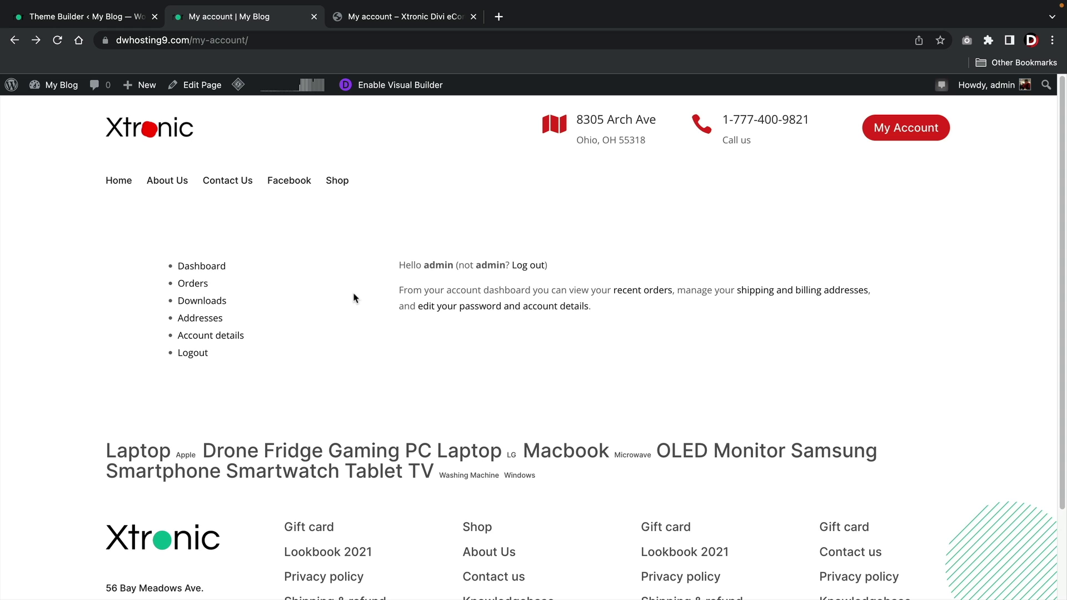
pyautogui.click(397, 23)
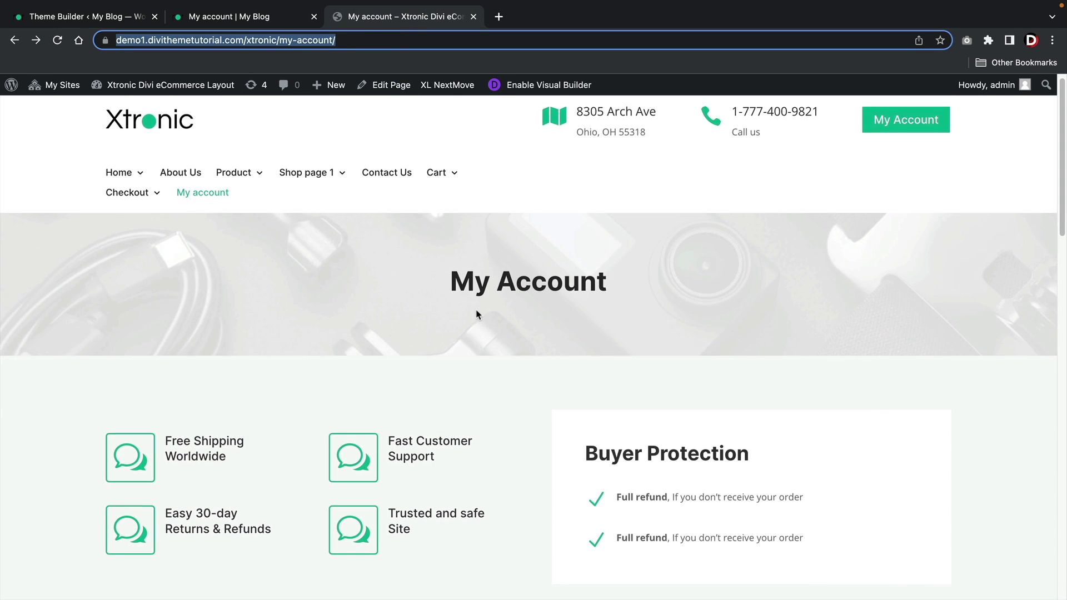
pyautogui.scroll(-1, 500, 345)
pyautogui.scroll(-3, 537, 401)
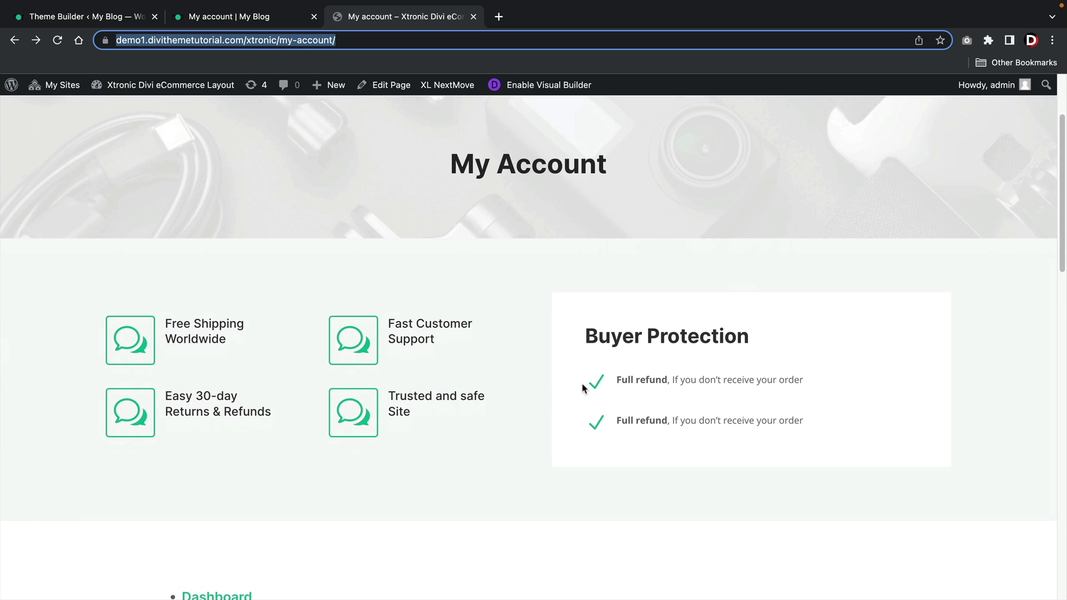
pyautogui.scroll(-10, 455, 386)
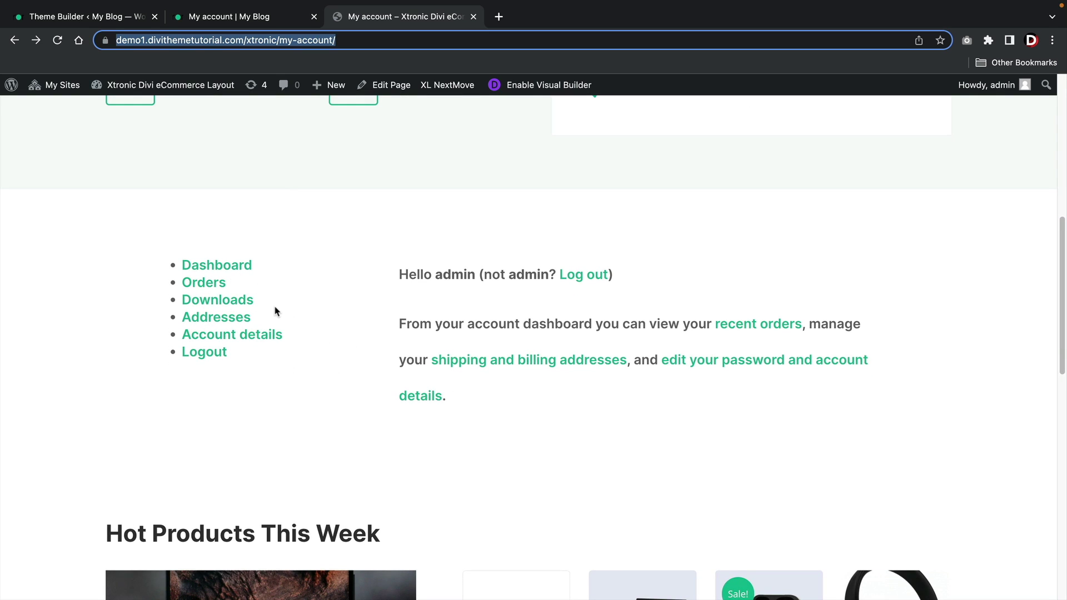
pyautogui.scroll(14, 274, 311)
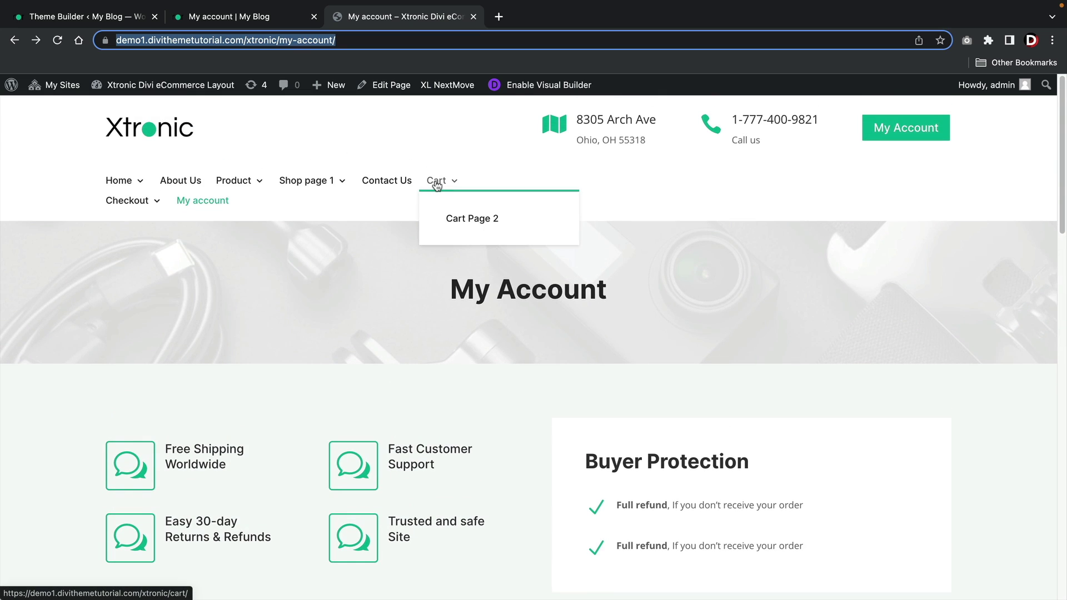
# - Open the demo site's Cart page and examine its progress headings, product table and cart totals
pyautogui.click(436, 184)
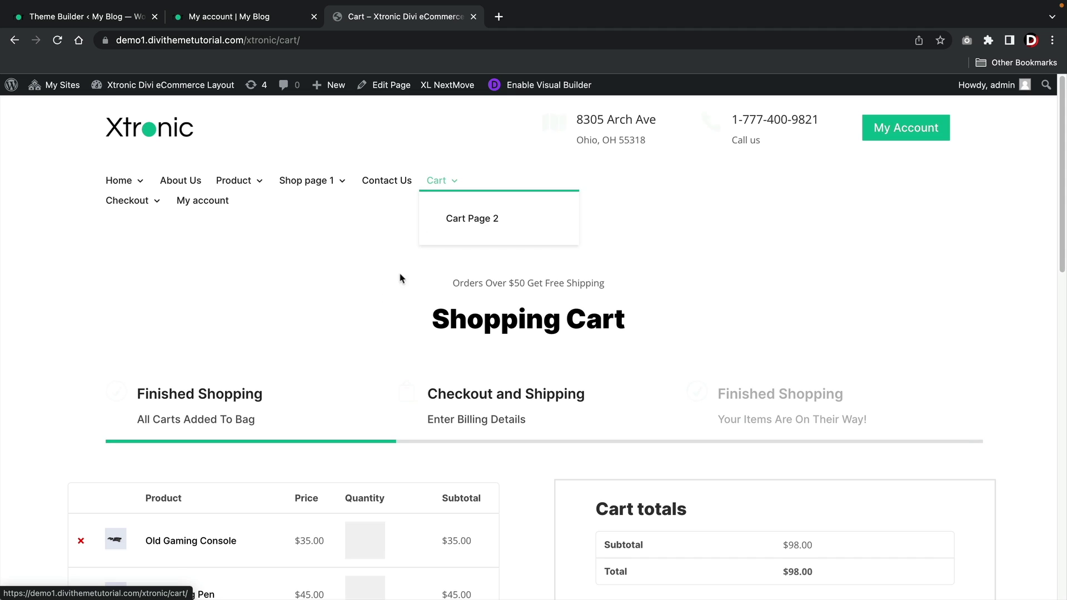
pyautogui.scroll(-3, 345, 386)
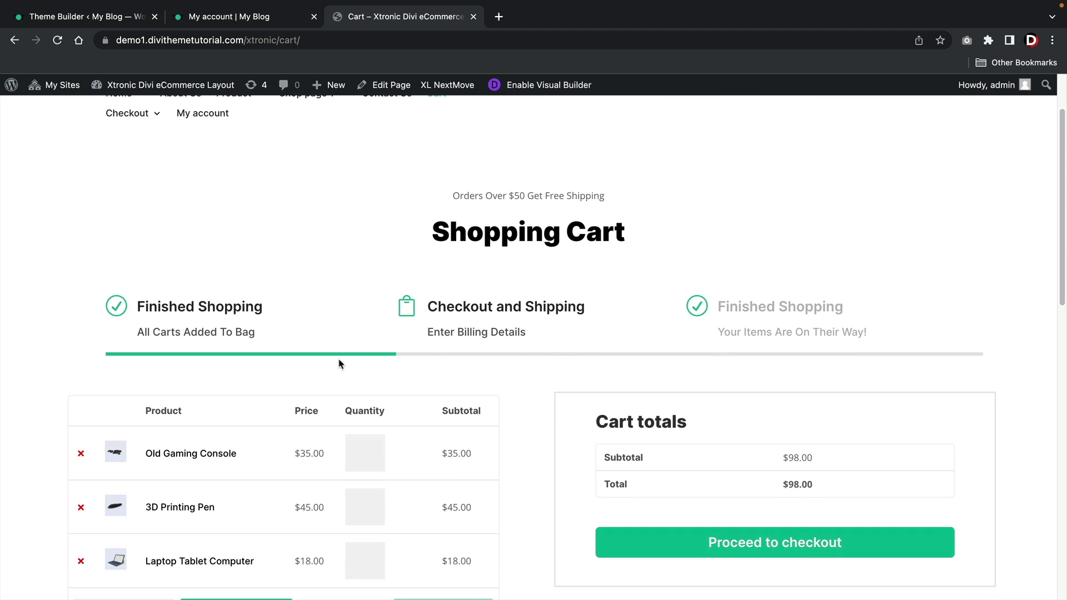
pyautogui.scroll(-1, 354, 364)
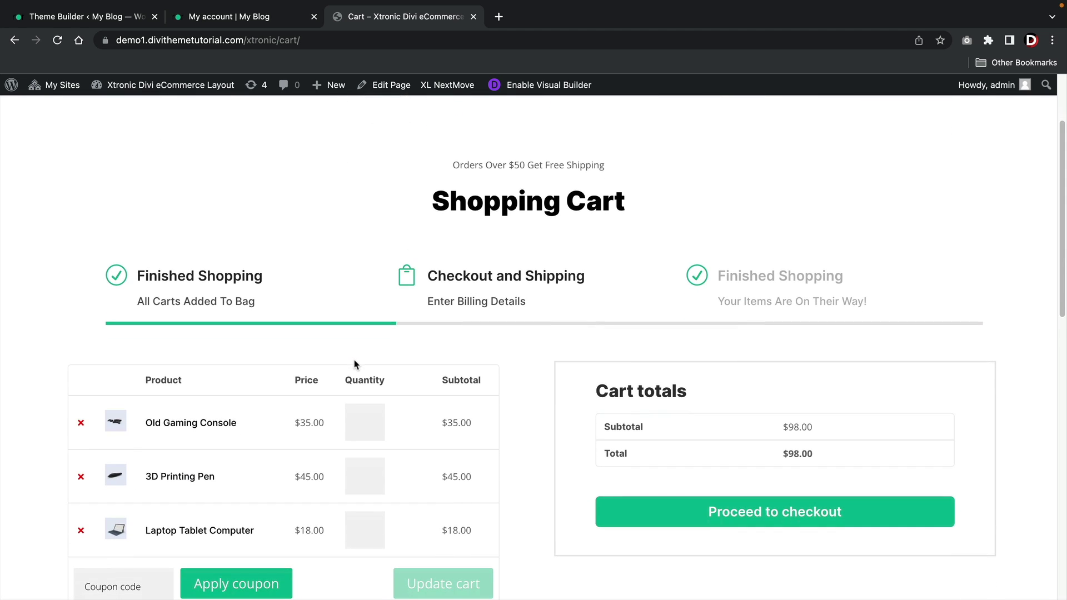
pyautogui.moveTo(140, 275); pyautogui.dragTo(274, 280)
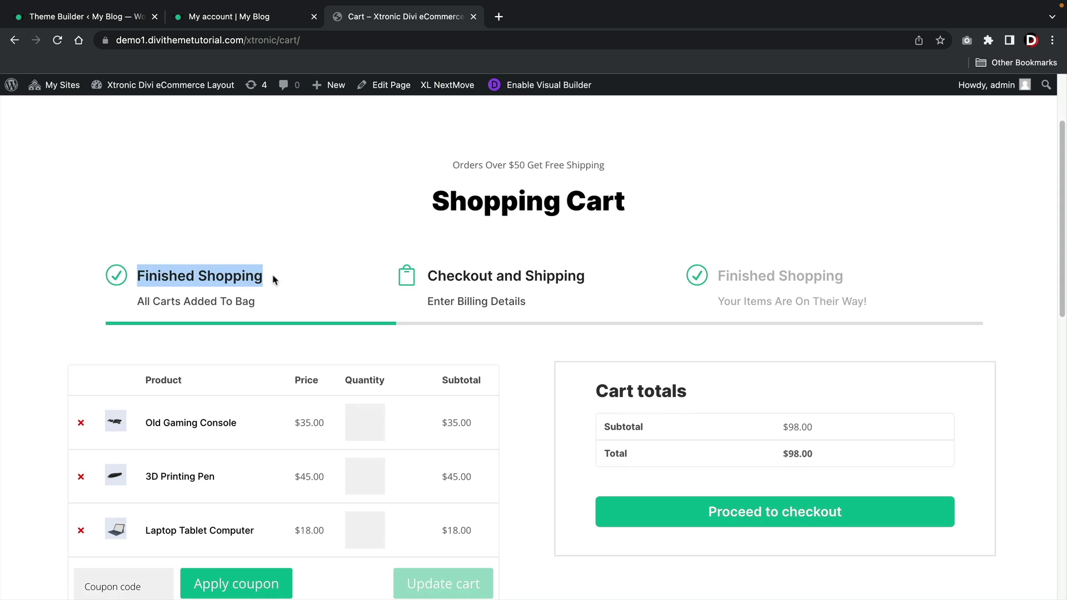
pyautogui.moveTo(428, 275); pyautogui.dragTo(591, 280)
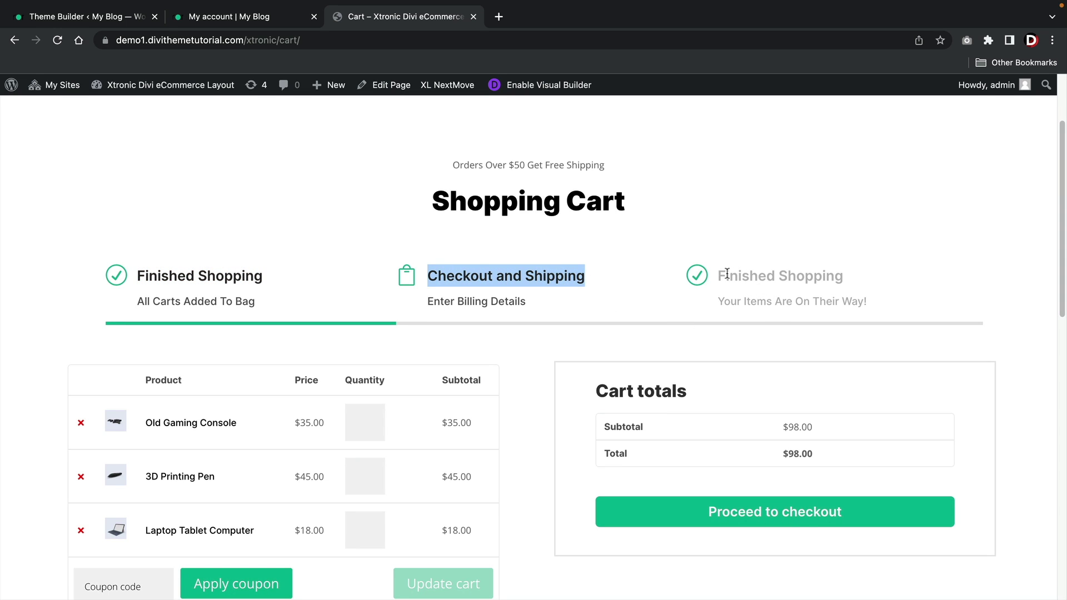
pyautogui.moveTo(717, 274); pyautogui.dragTo(847, 277)
pyautogui.click(848, 278)
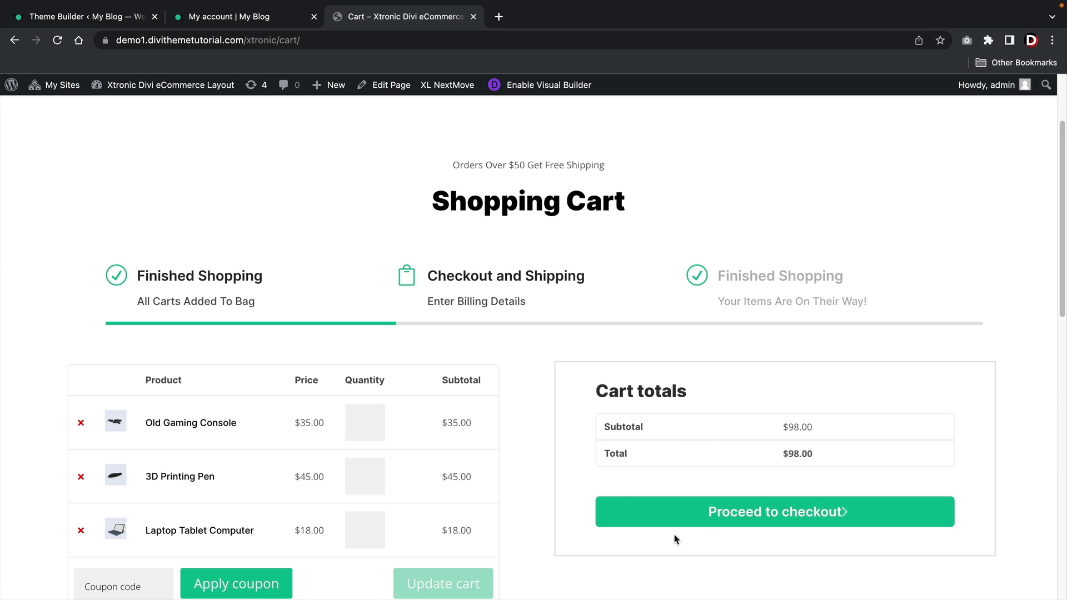
# - Proceed to checkout on the demo site and examine the progress headings, billing form and order summary
pyautogui.click(709, 517)
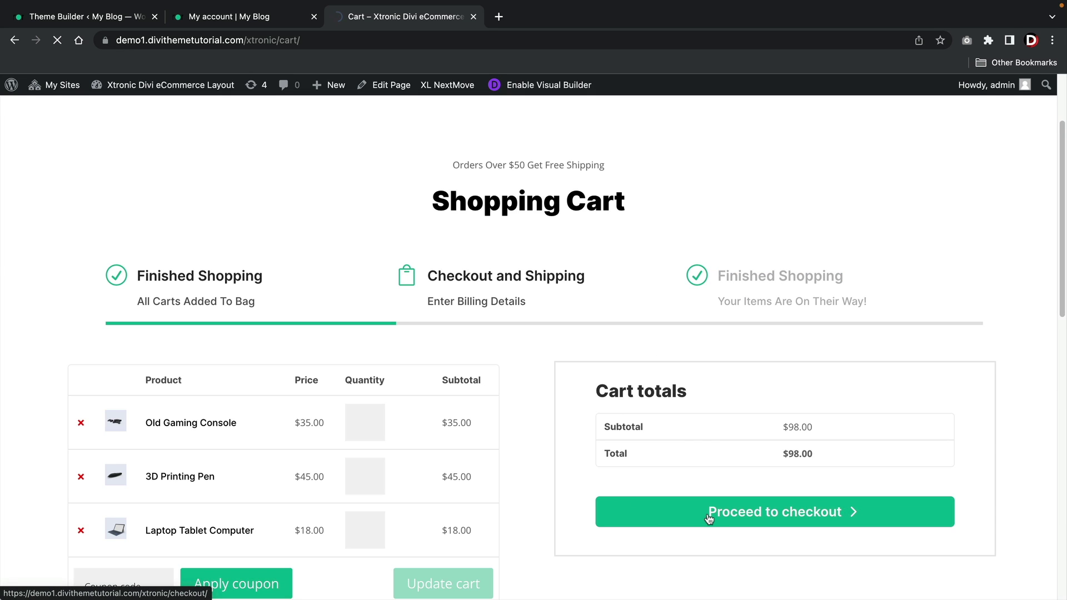
pyautogui.scroll(-2, 695, 508)
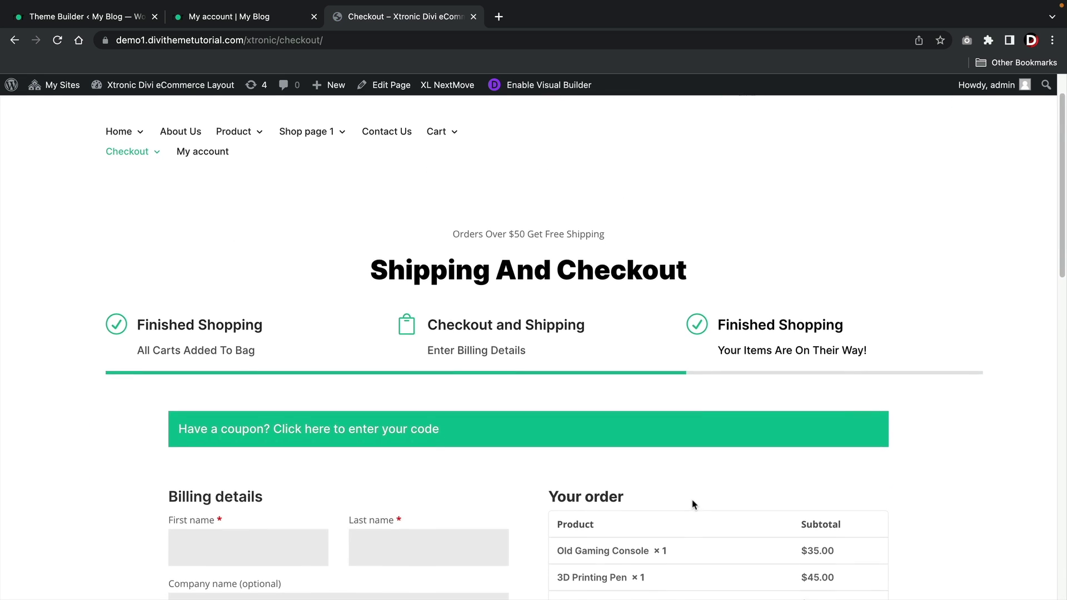
pyautogui.scroll(-3, 693, 505)
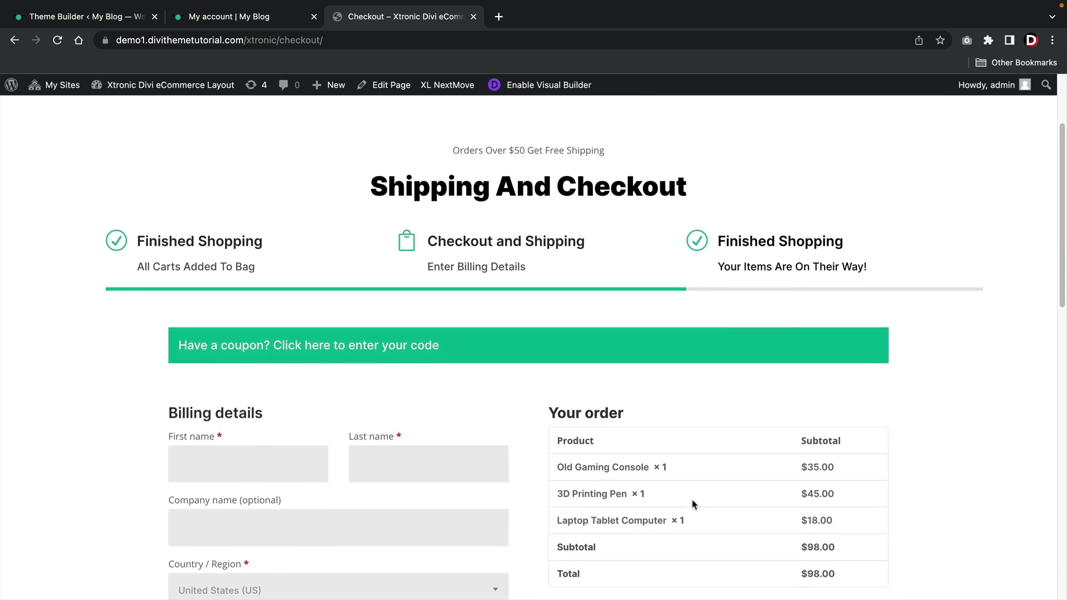
pyautogui.scroll(-1, 693, 505)
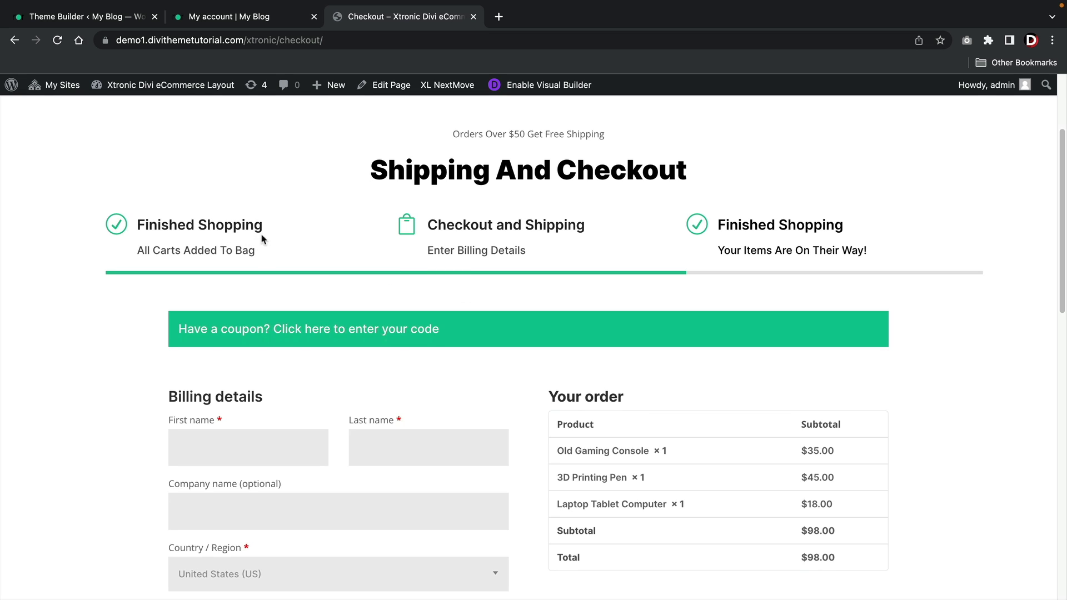
pyautogui.moveTo(428, 228); pyautogui.dragTo(480, 228)
pyautogui.moveTo(716, 225); pyautogui.dragTo(849, 232)
pyautogui.scroll(-5, 758, 295)
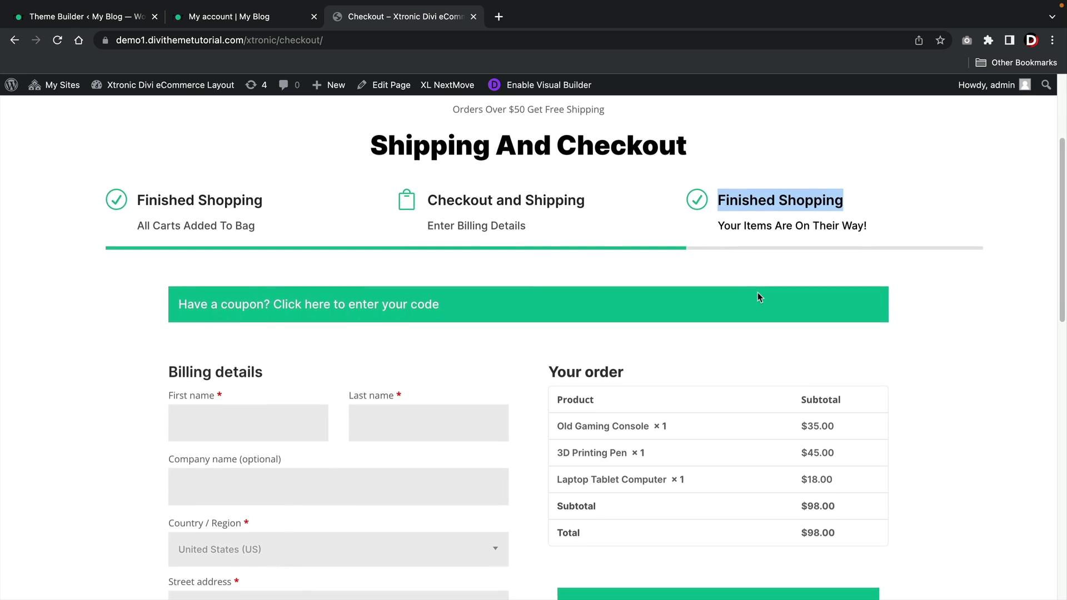
pyautogui.scroll(-5, 758, 297)
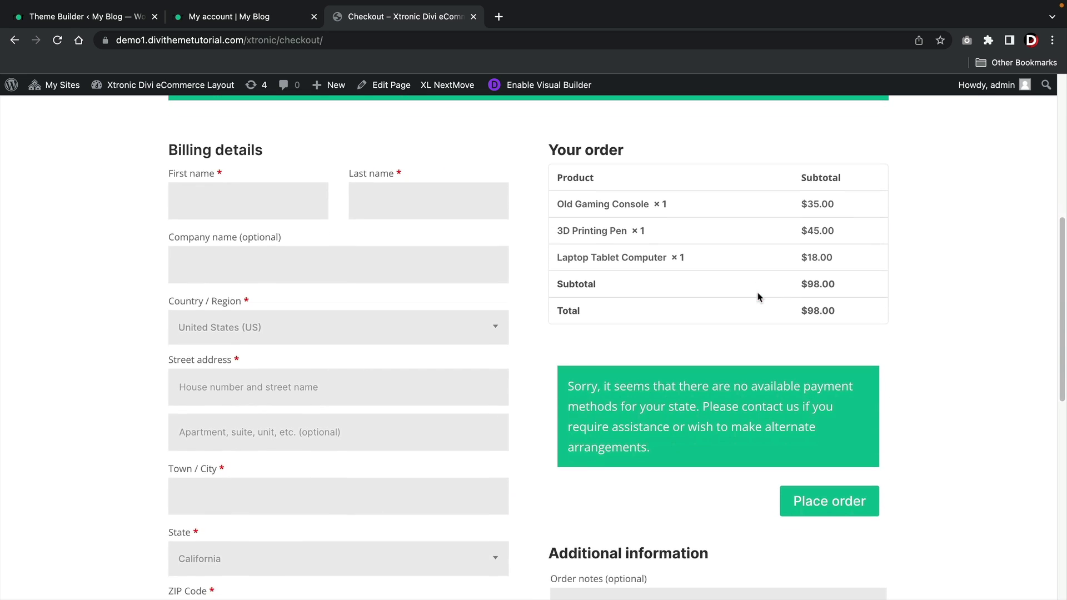
pyautogui.scroll(-3, 758, 297)
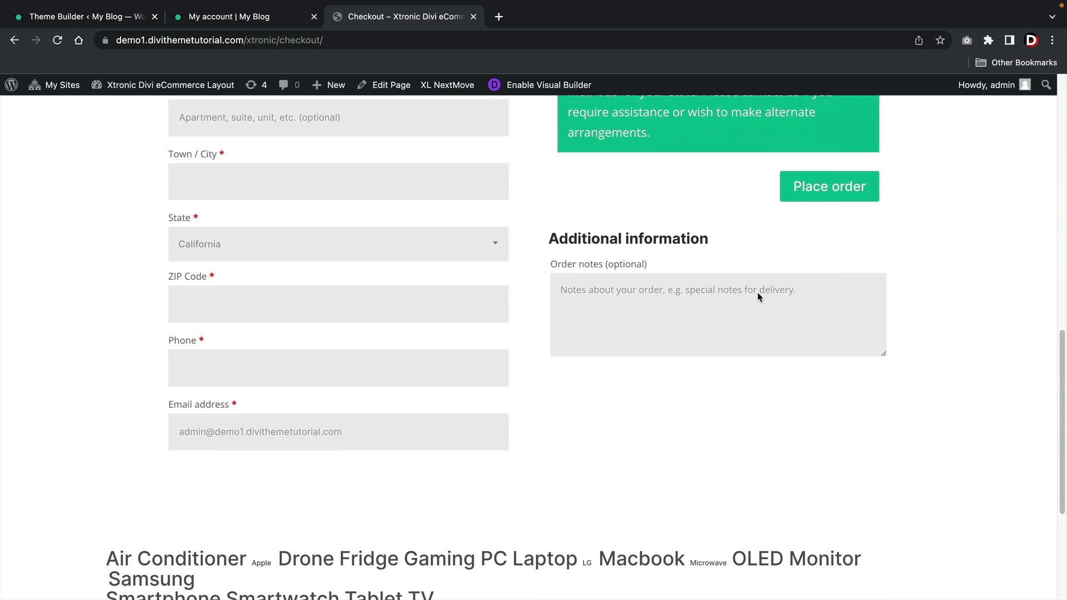
pyautogui.scroll(8, 758, 297)
pyautogui.scroll(3, 758, 298)
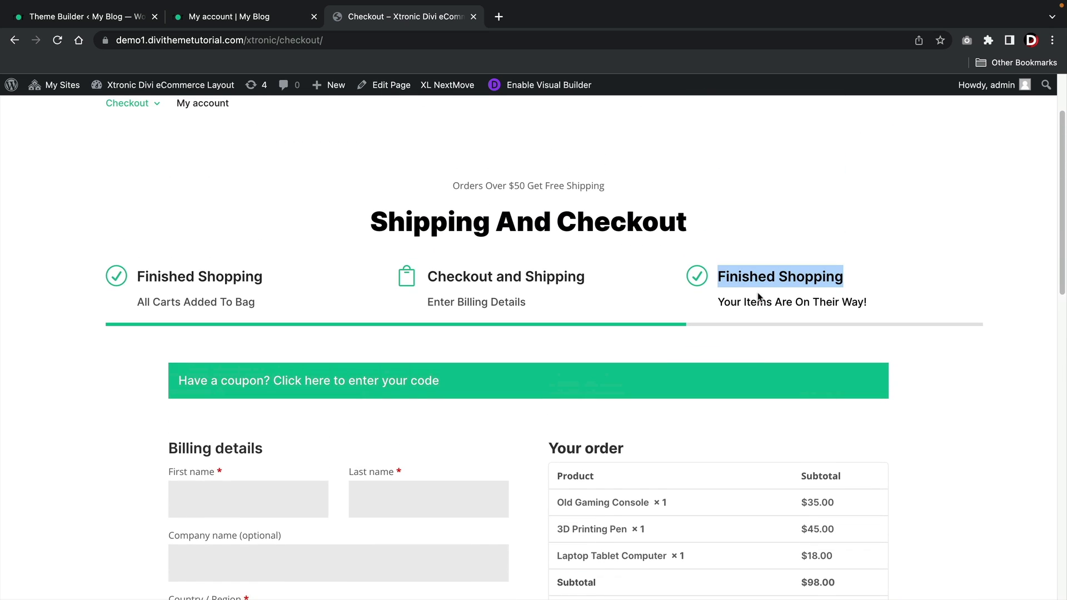
# - On the live store, open the Laptop product from the Shop page, add it to the cart and view the cart
pyautogui.click(217, 14)
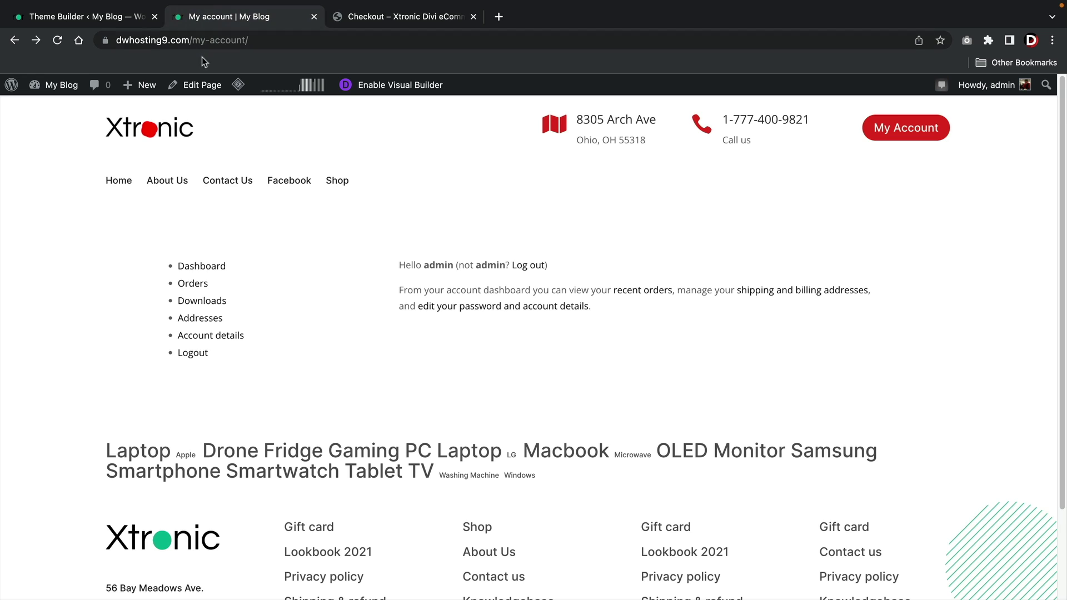
pyautogui.click(337, 181)
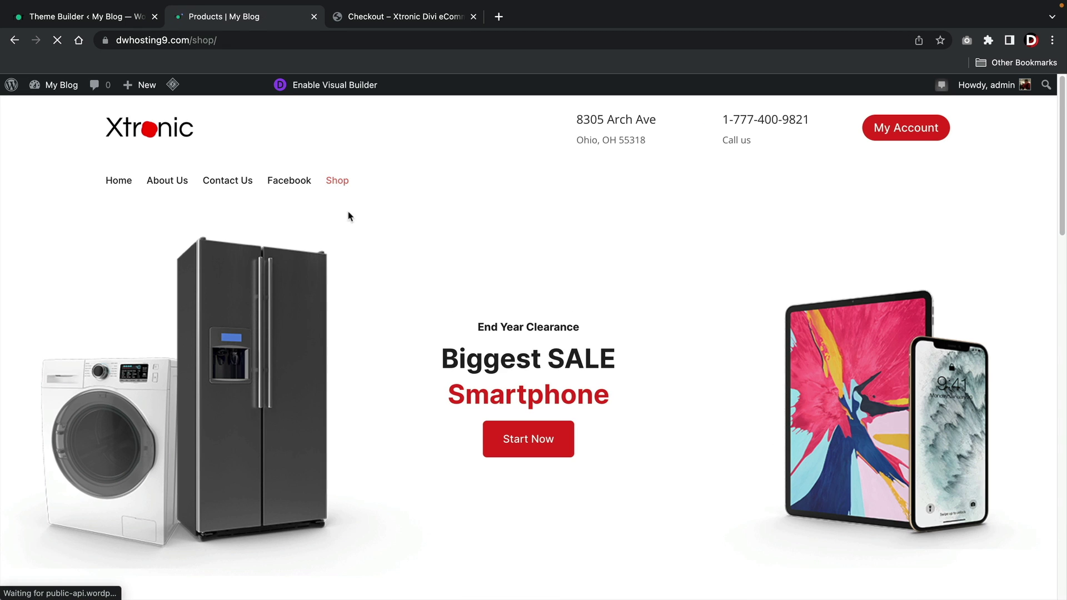
pyautogui.scroll(-2, 356, 233)
pyautogui.scroll(-2, 369, 250)
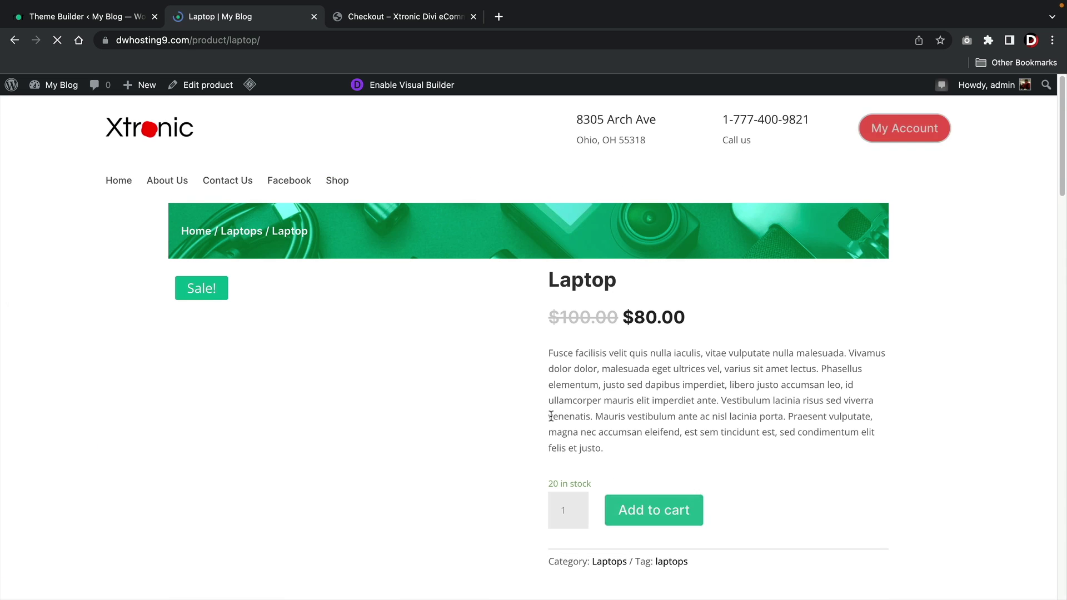
pyautogui.click(664, 516)
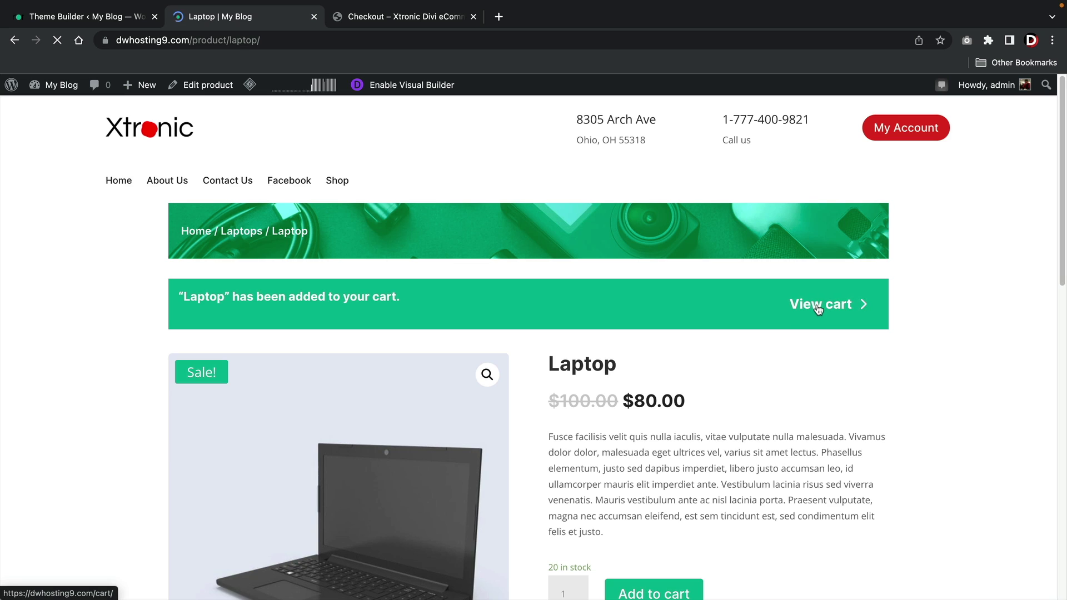
pyautogui.click(818, 310)
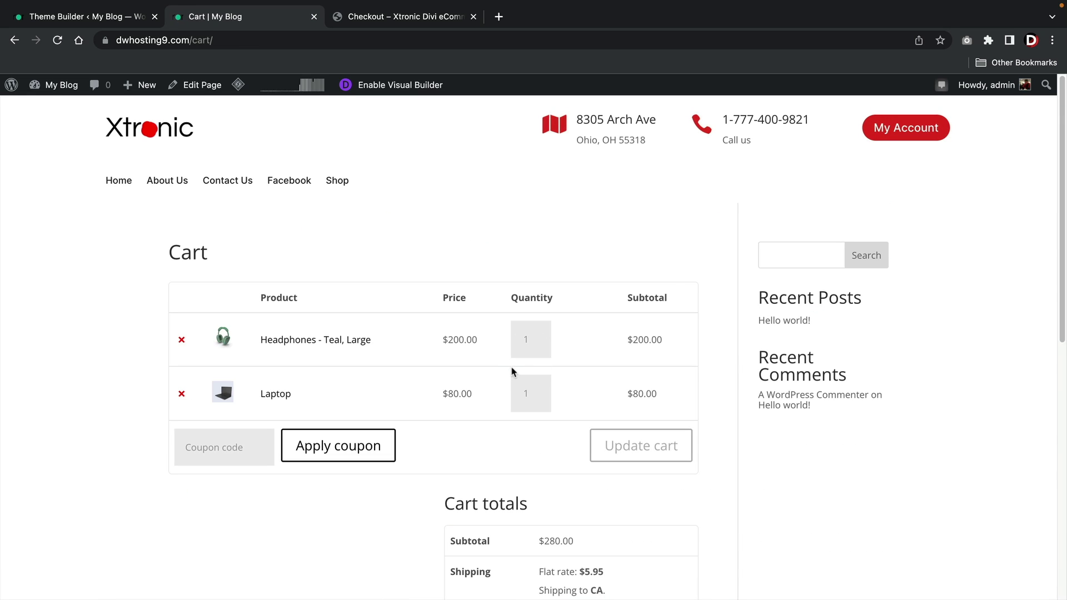
# - Review the live store's cart, proceed to checkout and examine the checkout page's billing form and order table
pyautogui.scroll(-3, 511, 366)
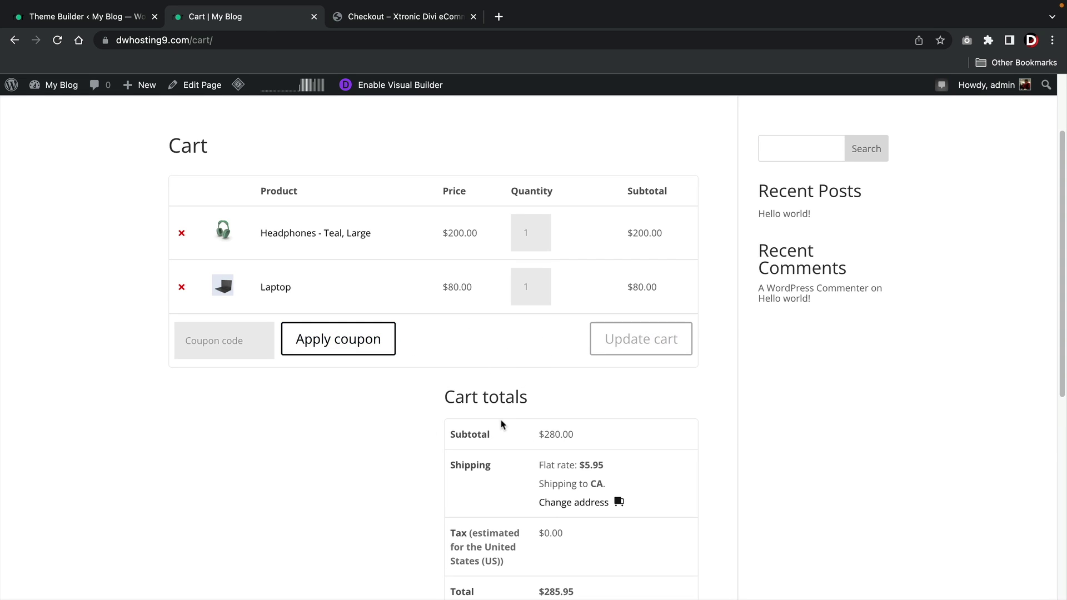
pyautogui.scroll(-5, 501, 425)
pyautogui.click(541, 447)
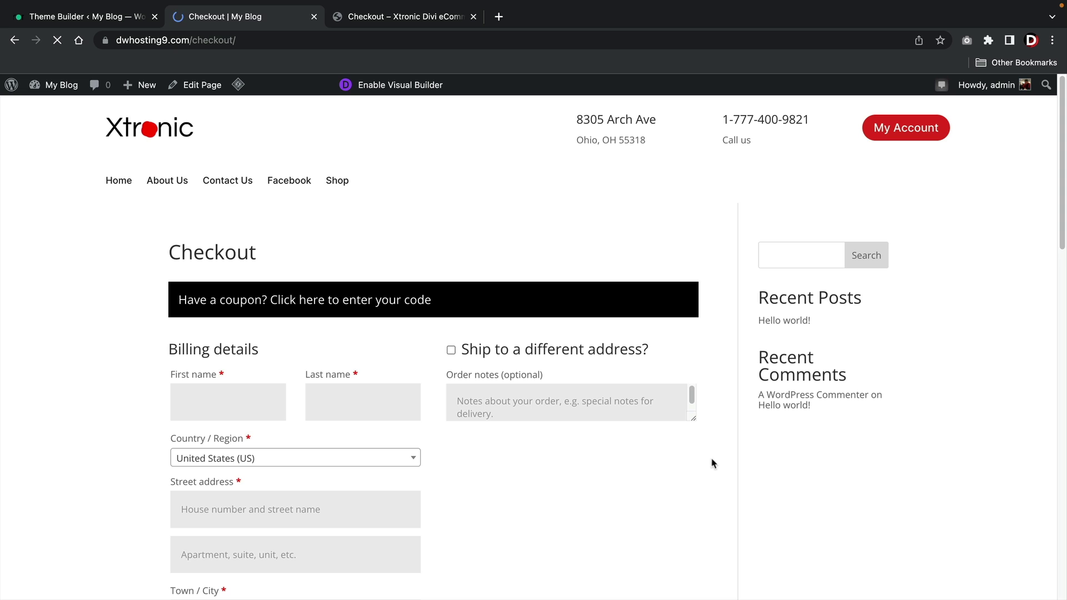
pyautogui.scroll(-4, 716, 463)
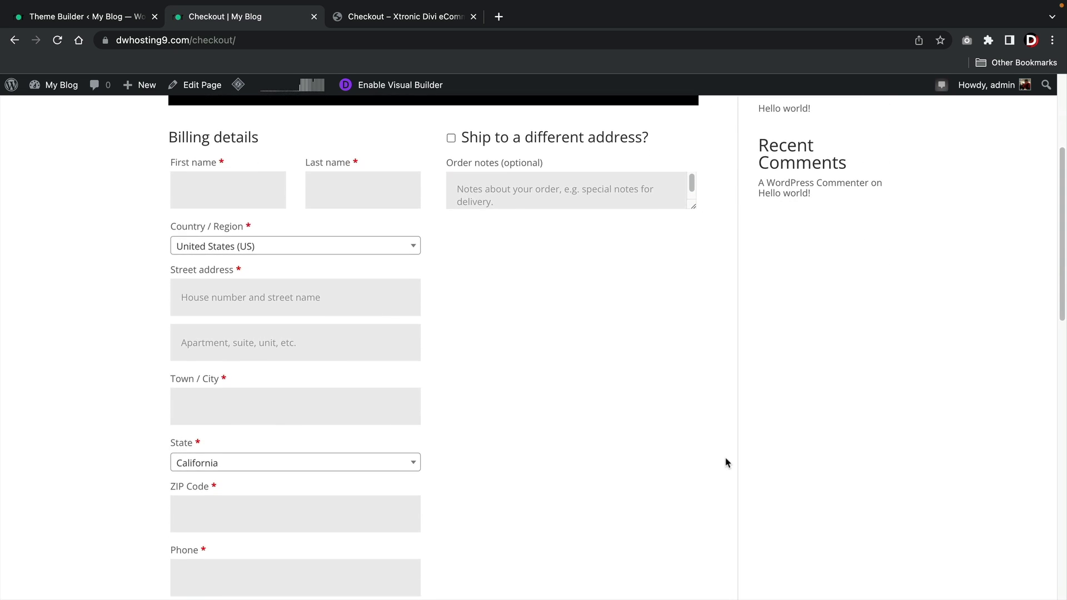
pyautogui.scroll(-6, 726, 462)
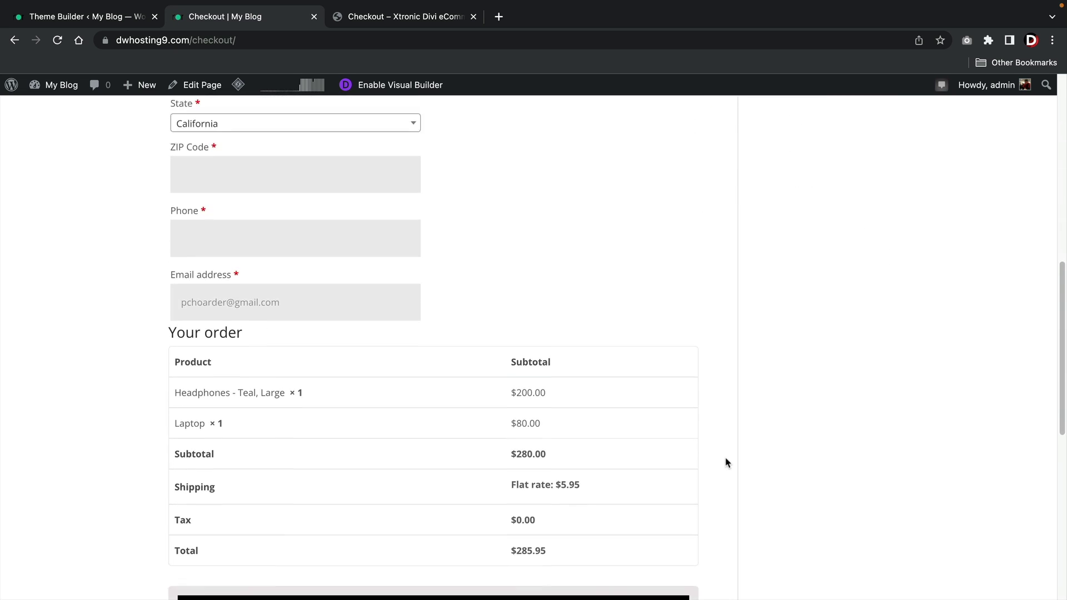
pyautogui.scroll(5, 727, 463)
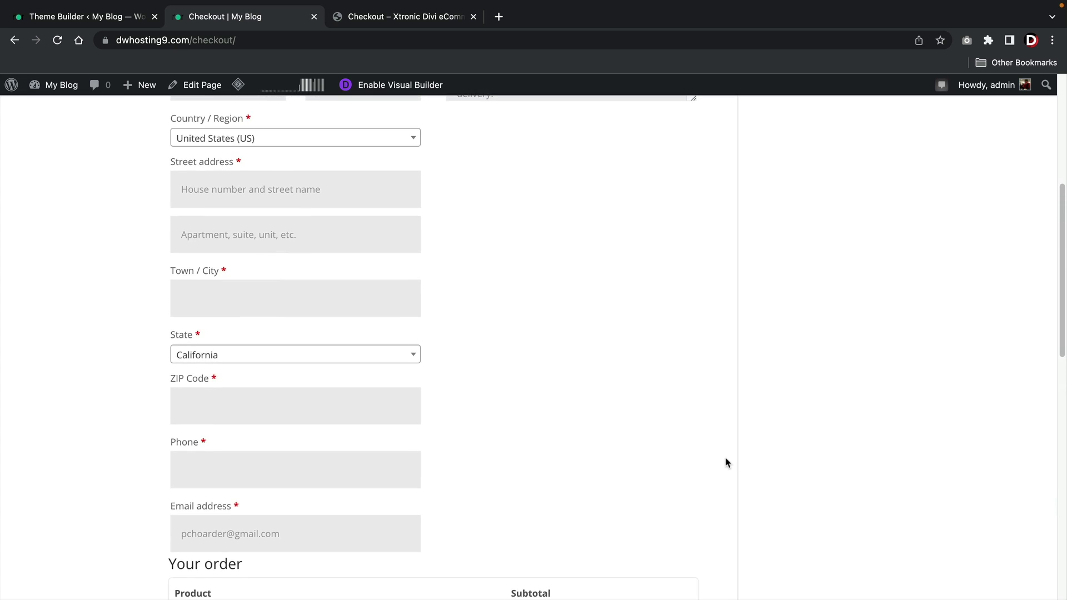
pyautogui.scroll(6, 726, 463)
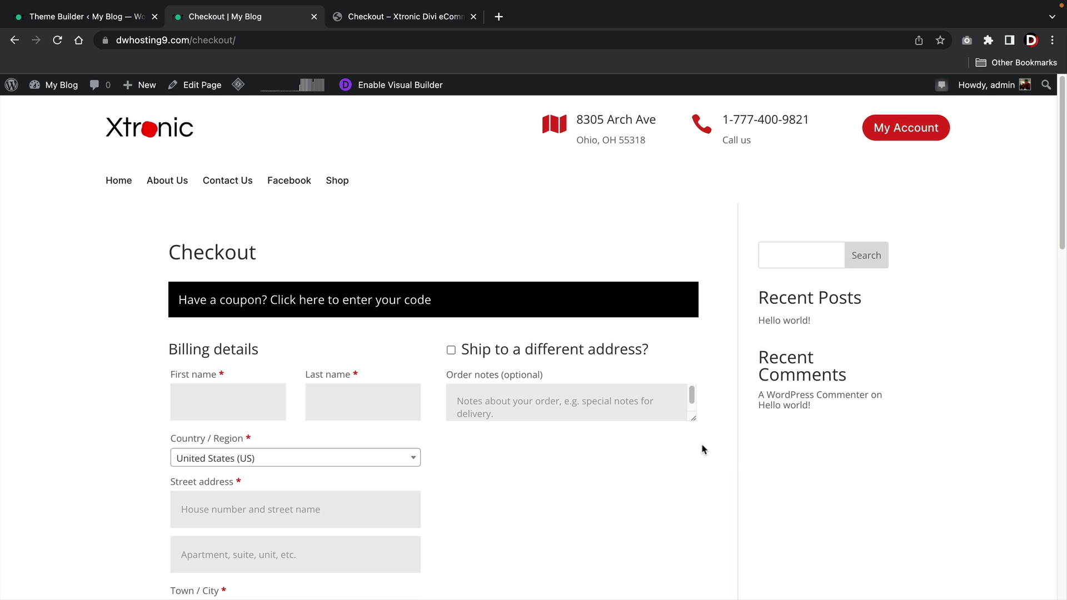
# - In the Theme Builder, create a new template for the WooCommerce My Account page and start building its custom body
pyautogui.click(85, 17)
pyautogui.scroll(-5, 397, 356)
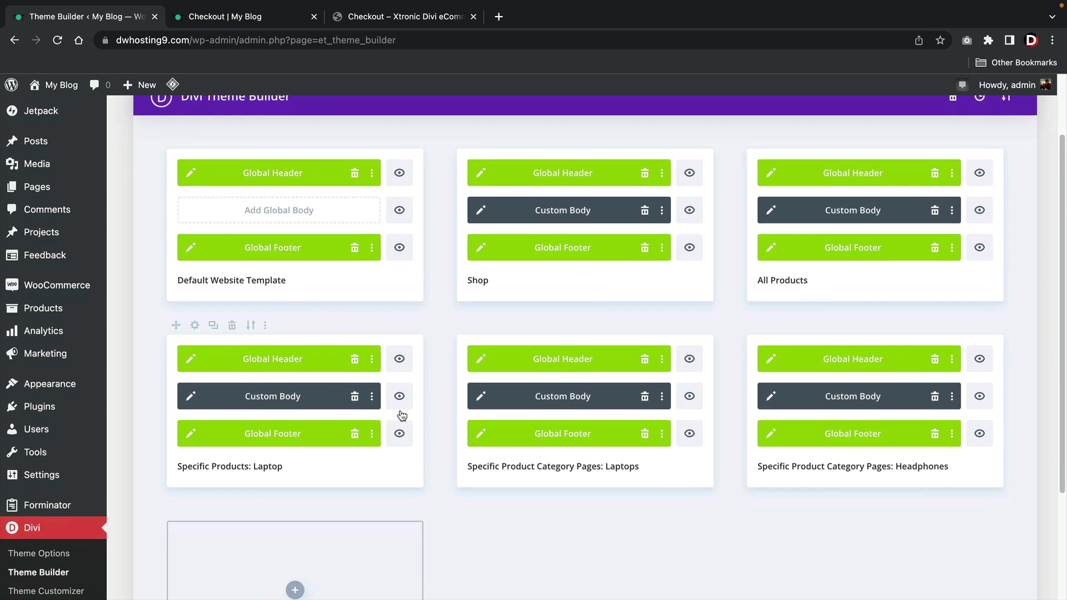
pyautogui.scroll(-2, 408, 427)
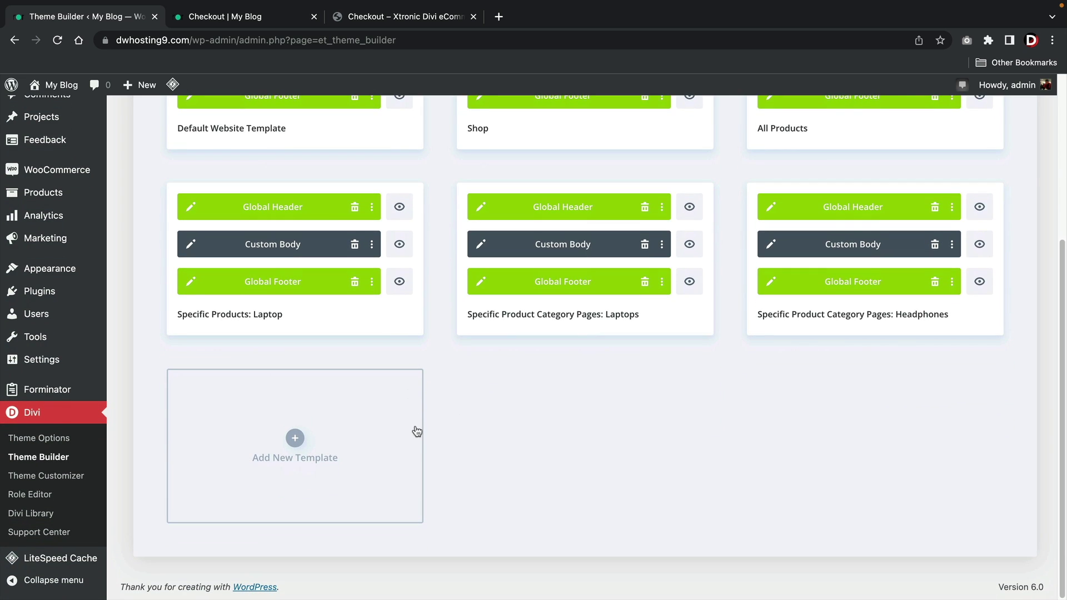
pyautogui.click(293, 439)
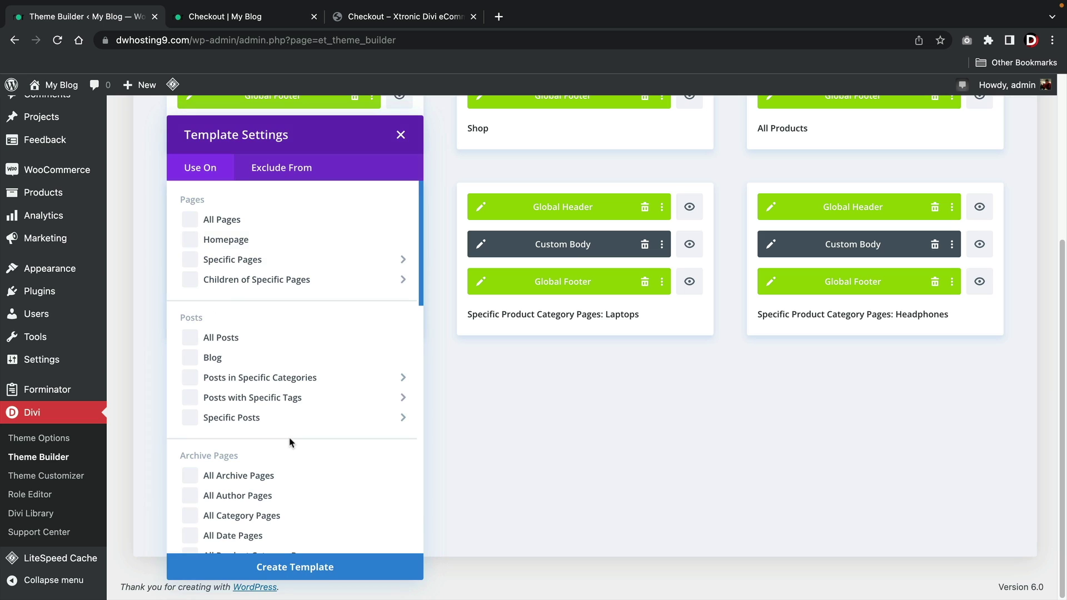
pyautogui.scroll(-6, 294, 411)
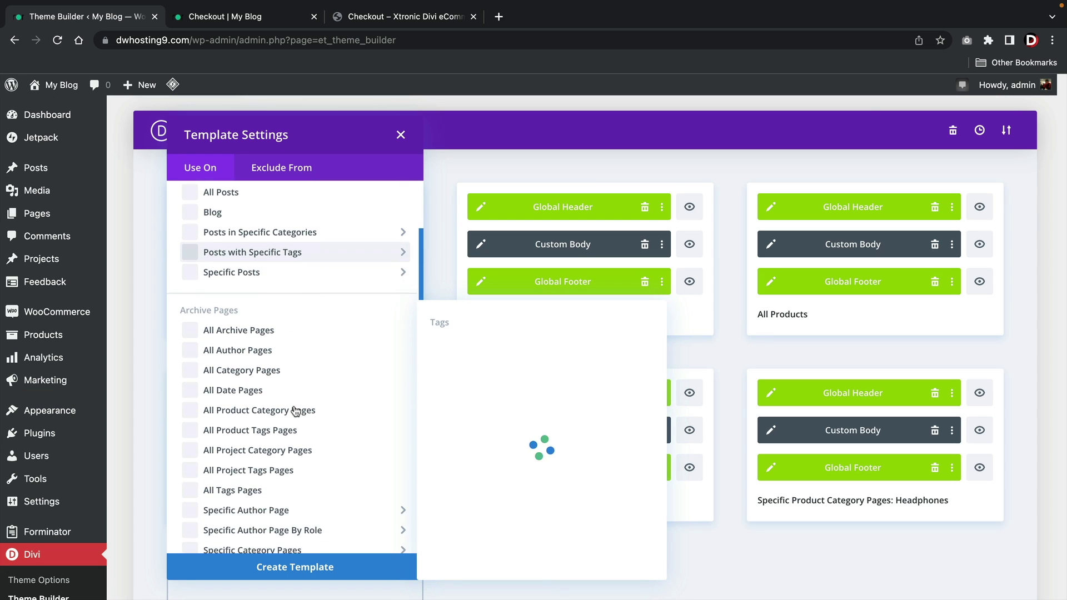
pyautogui.scroll(-5, 294, 411)
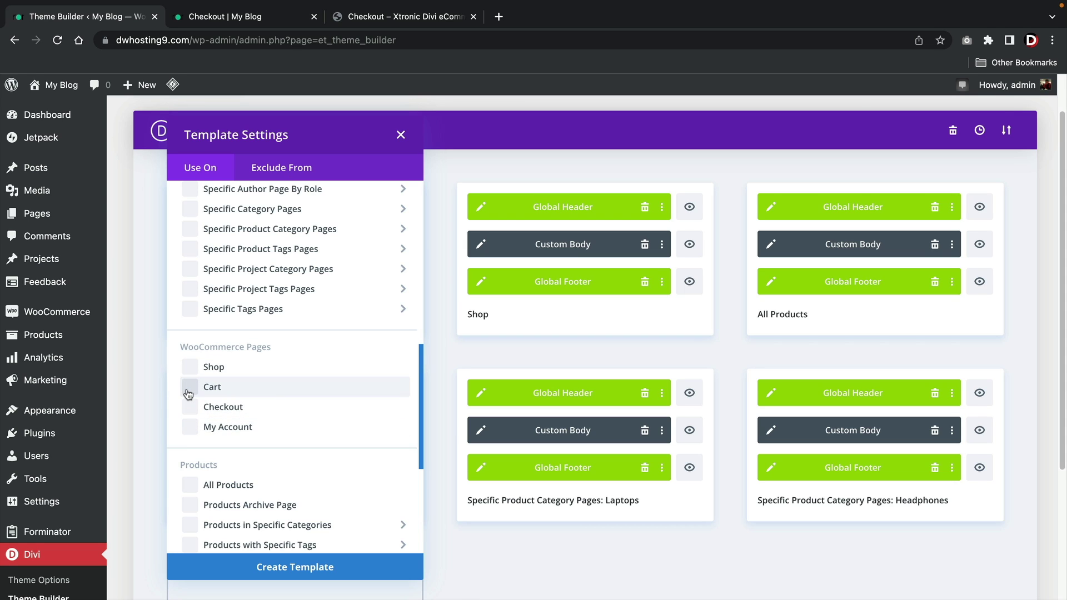
pyautogui.click(190, 428)
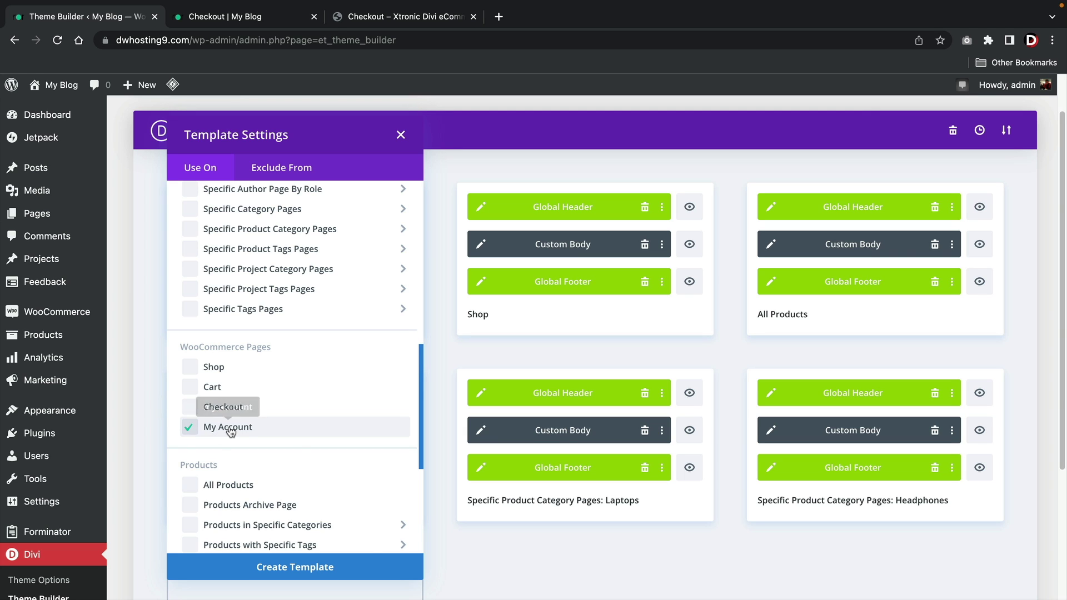
pyautogui.click(354, 567)
pyautogui.scroll(-5, 413, 550)
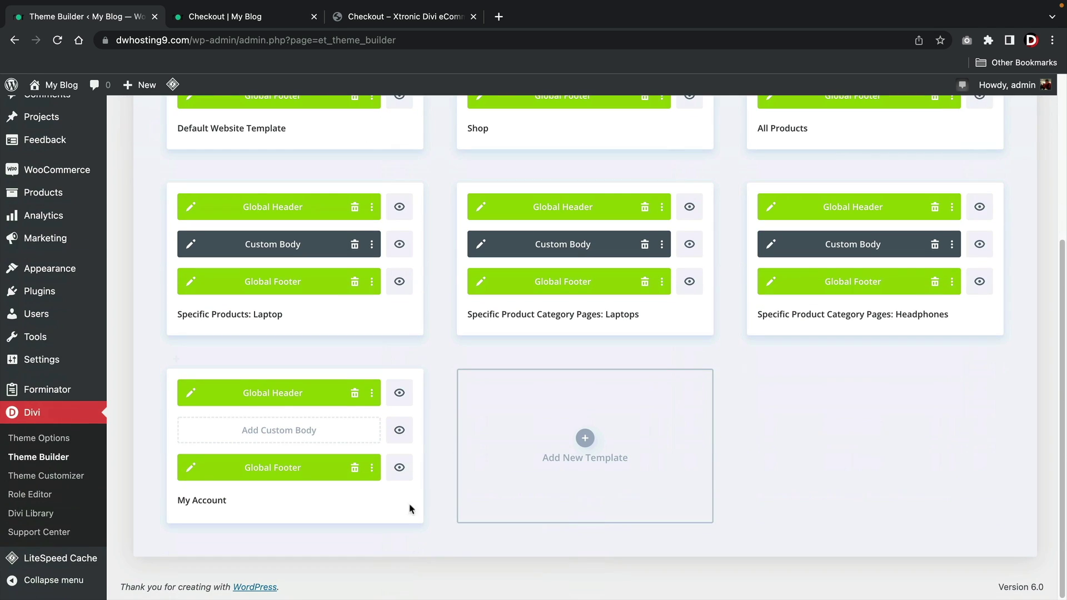
pyautogui.click(310, 435)
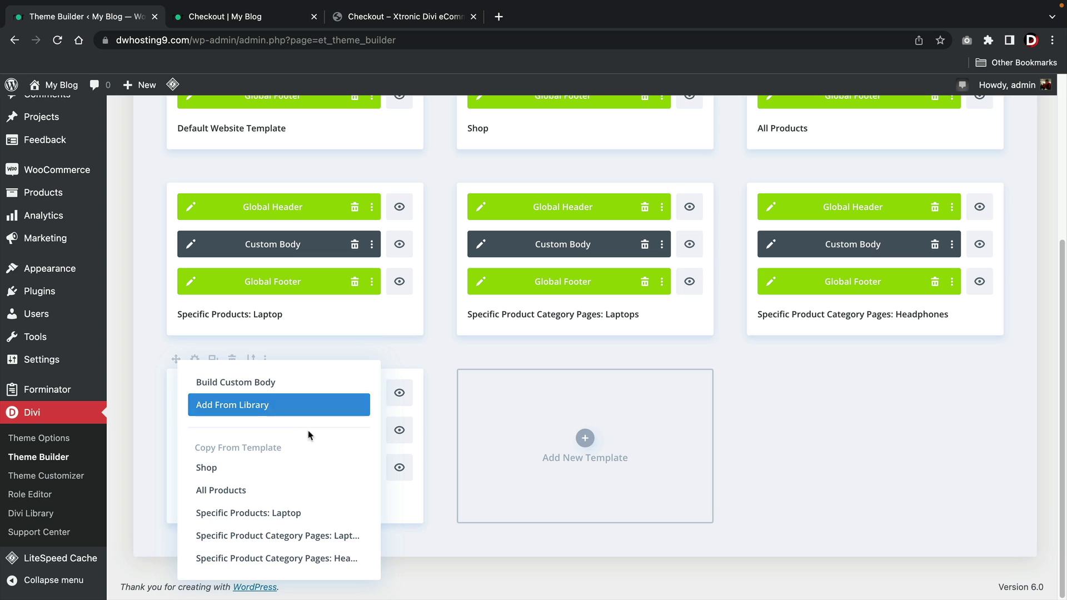
pyautogui.click(281, 386)
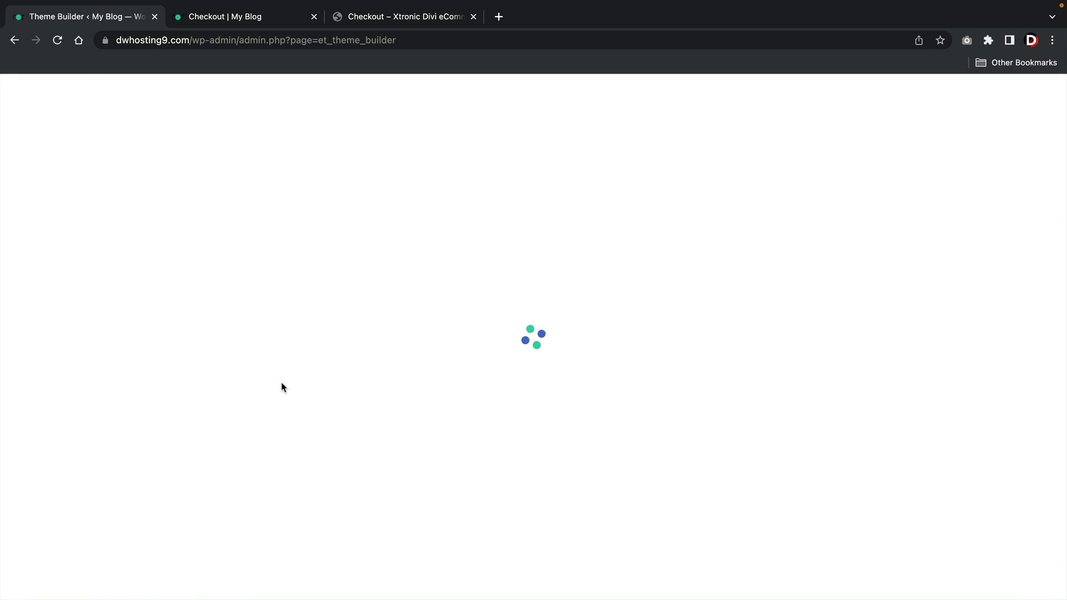
# - Open the live store's My Account page and enable the Visual Builder on its existing content
pyautogui.click(254, 18)
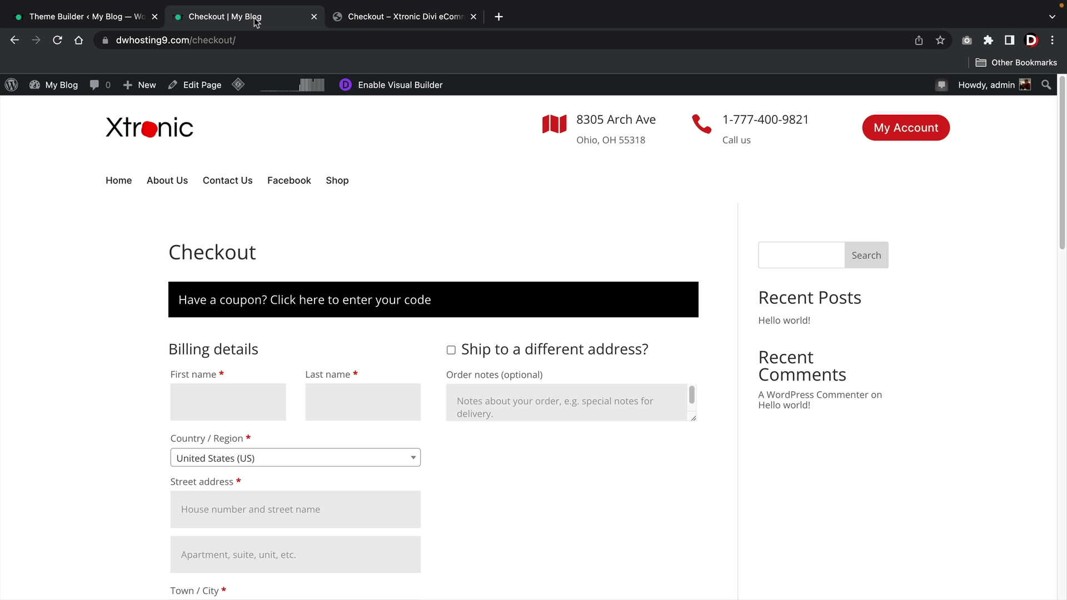
pyautogui.click(881, 131)
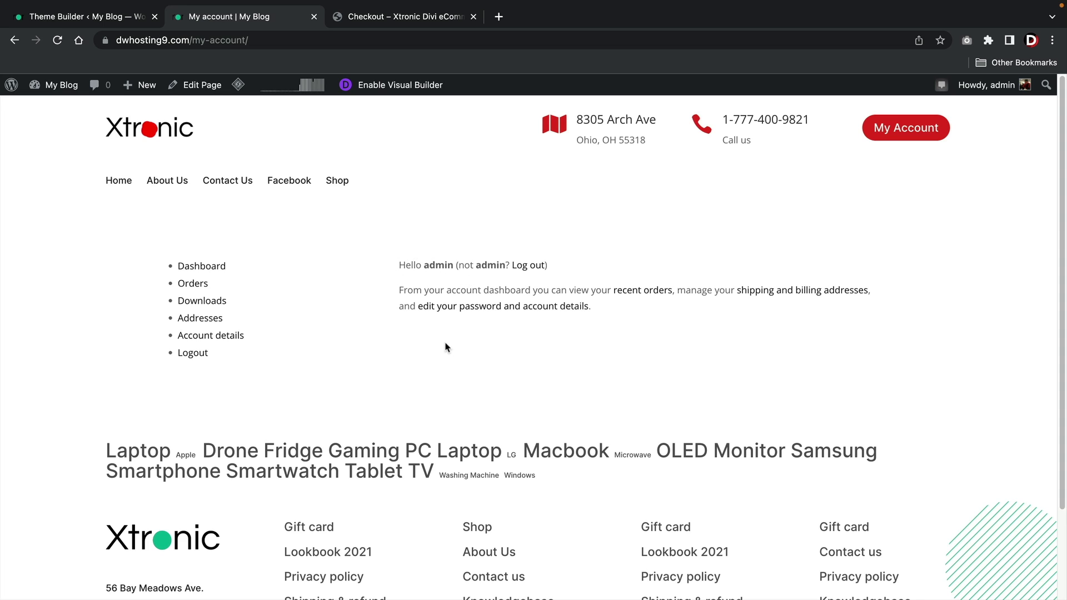
pyautogui.click(400, 90)
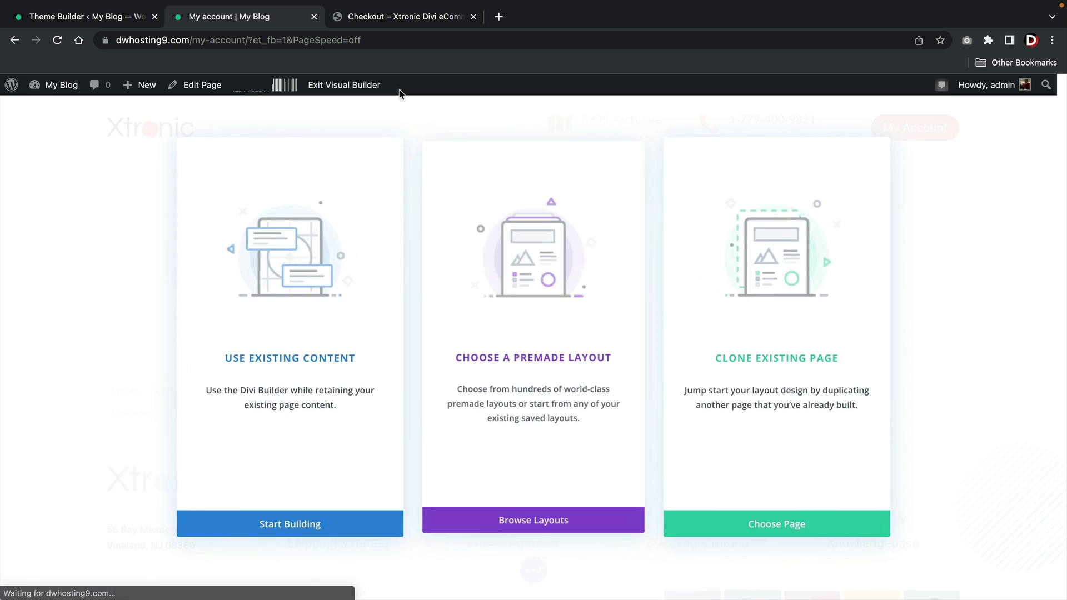
pyautogui.click(240, 307)
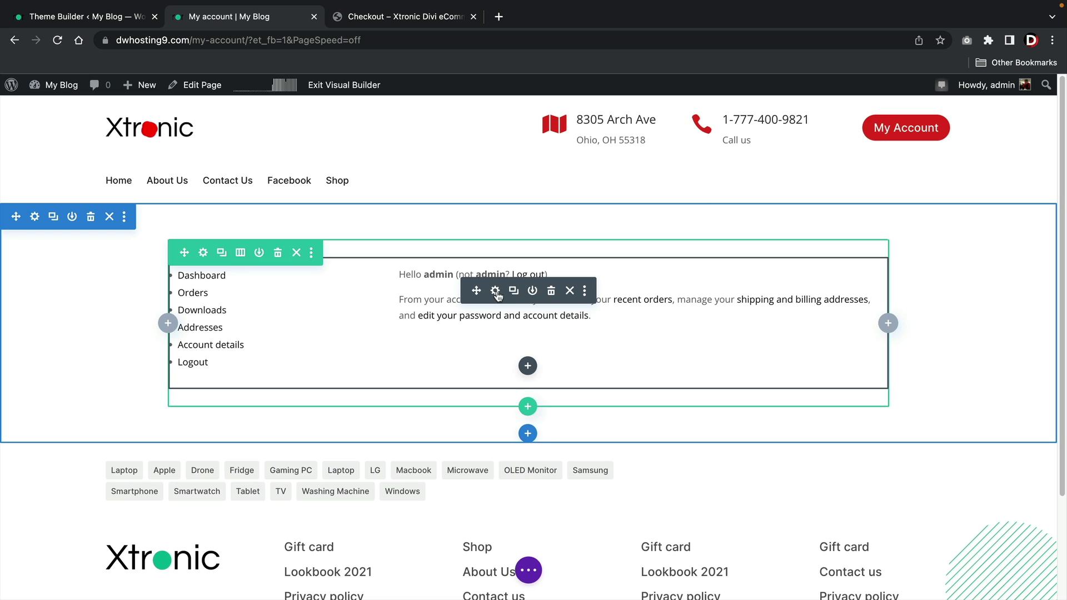
# - Inspect the account shortcode in the live page's text module and close its settings without changes
pyautogui.click(495, 292)
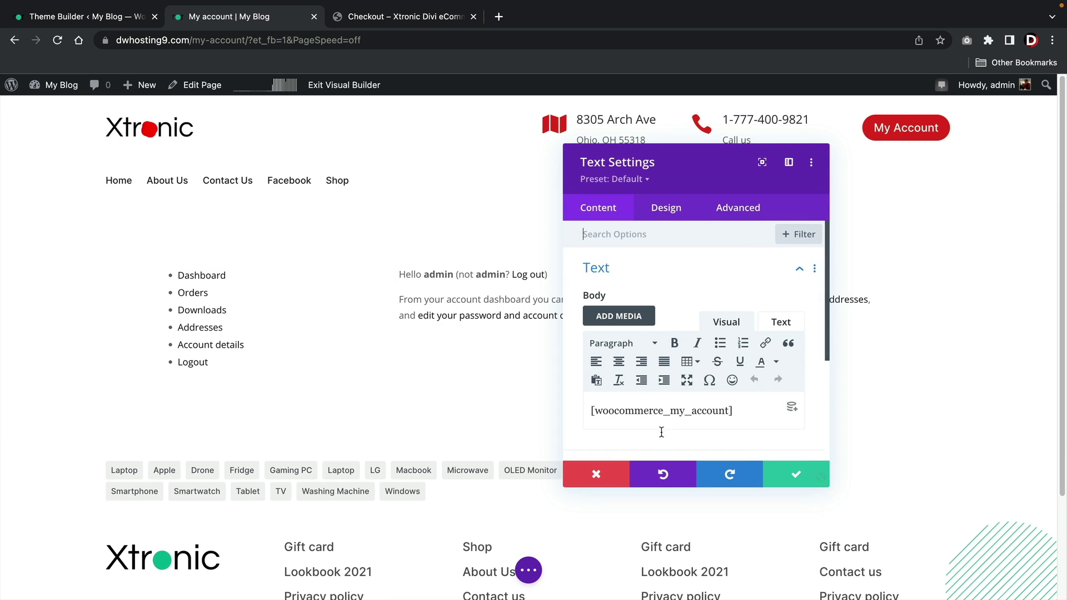
pyautogui.tripleClick(716, 410)
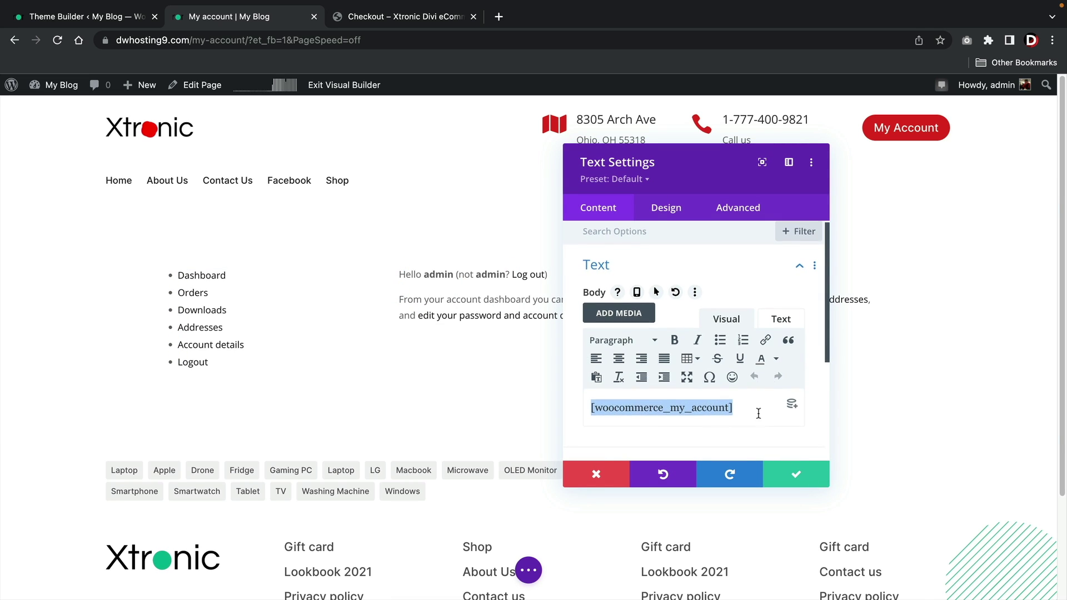
pyautogui.scroll(-3, 759, 414)
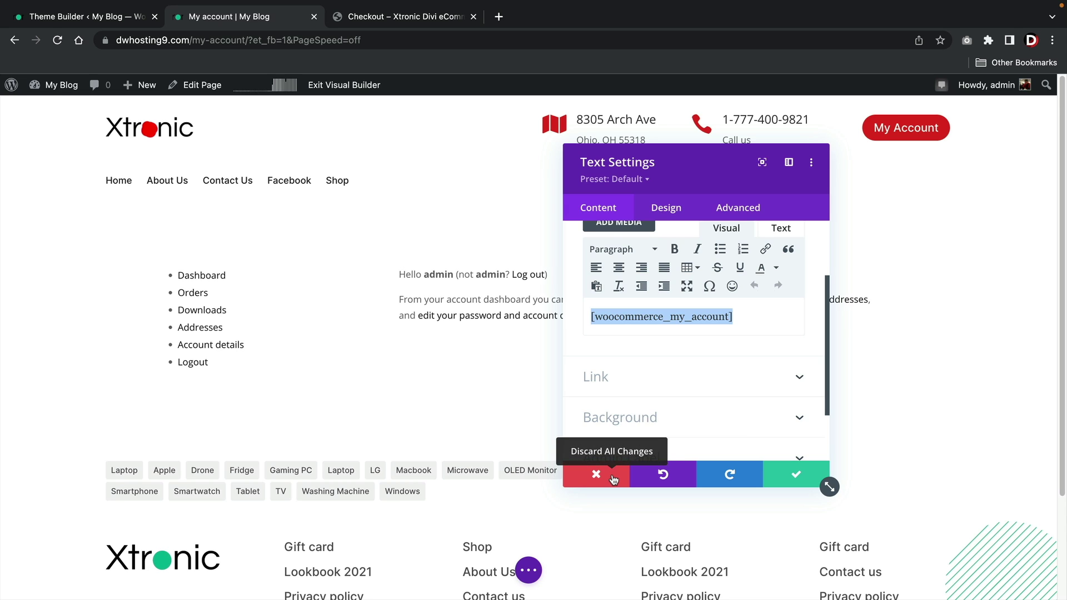
pyautogui.scroll(3, 621, 322)
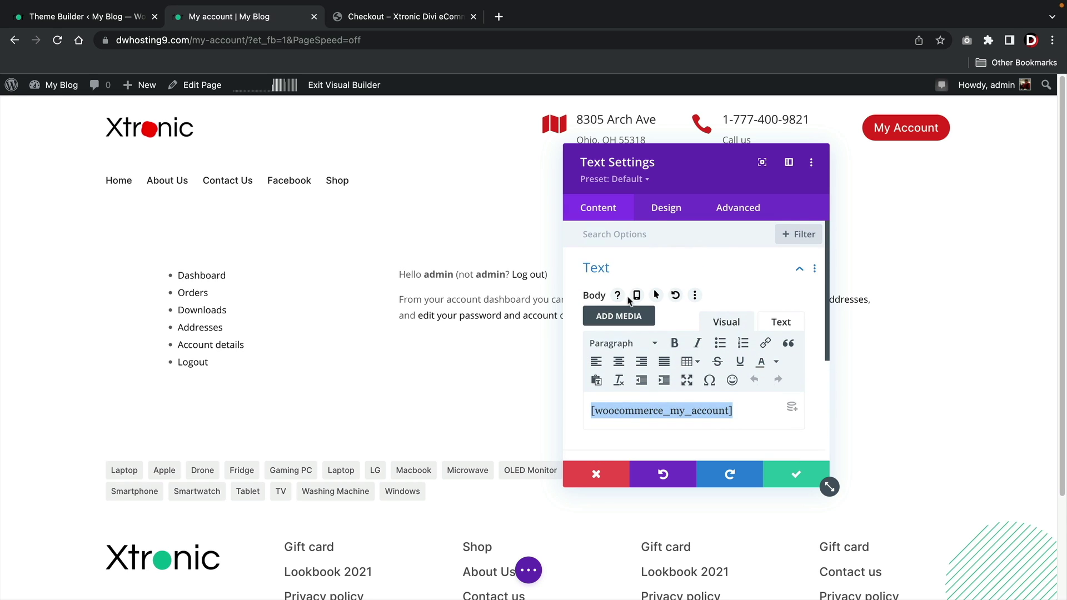
pyautogui.click(607, 475)
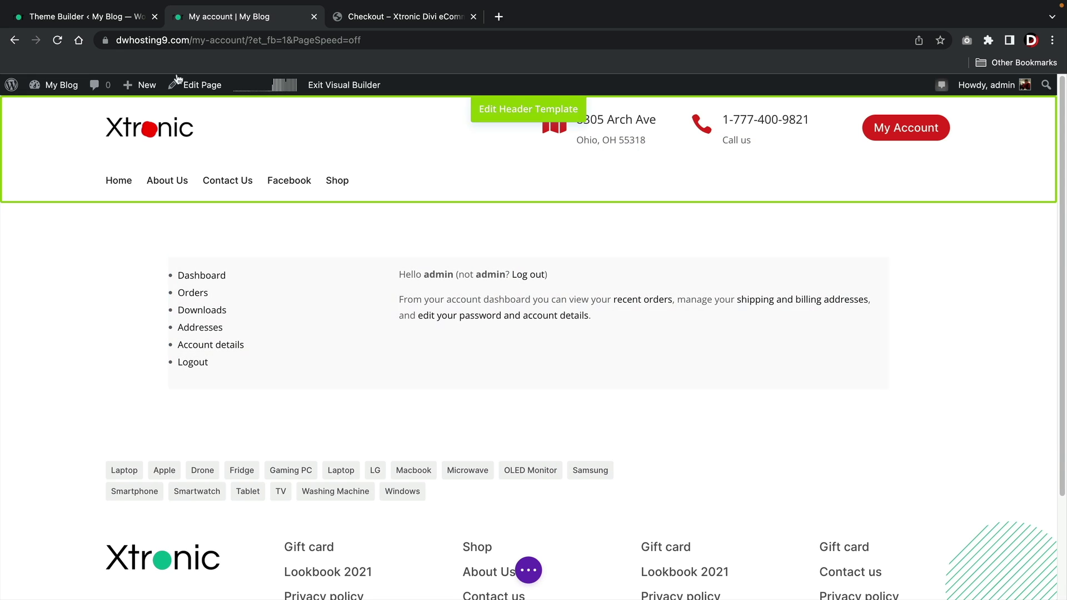
# - Return to the Theme Builder and import My account.json into the My Account body layout, replacing existing content
pyautogui.click(84, 16)
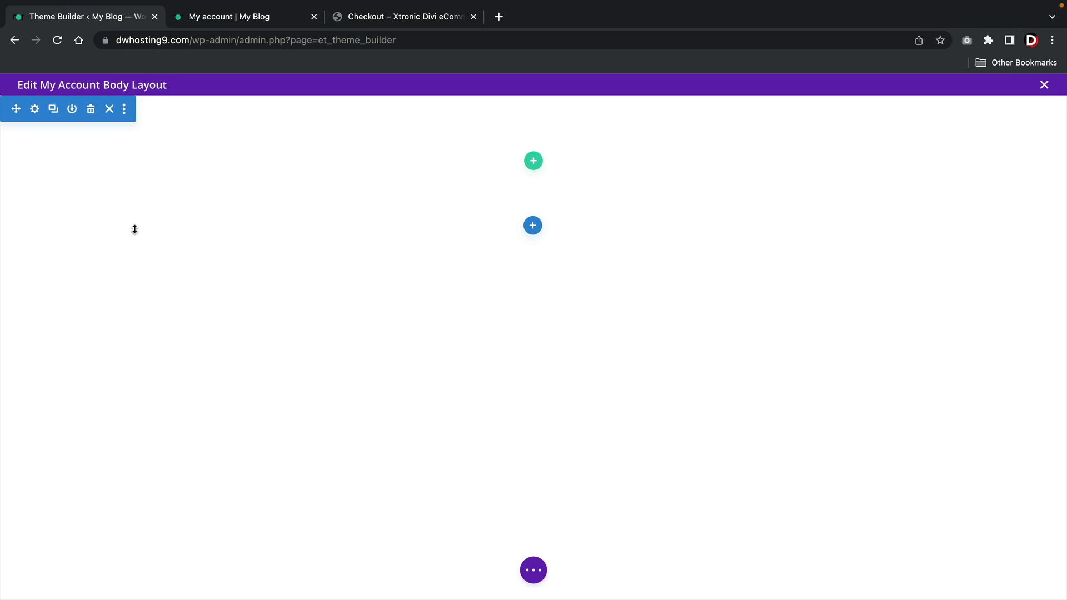
pyautogui.click(536, 570)
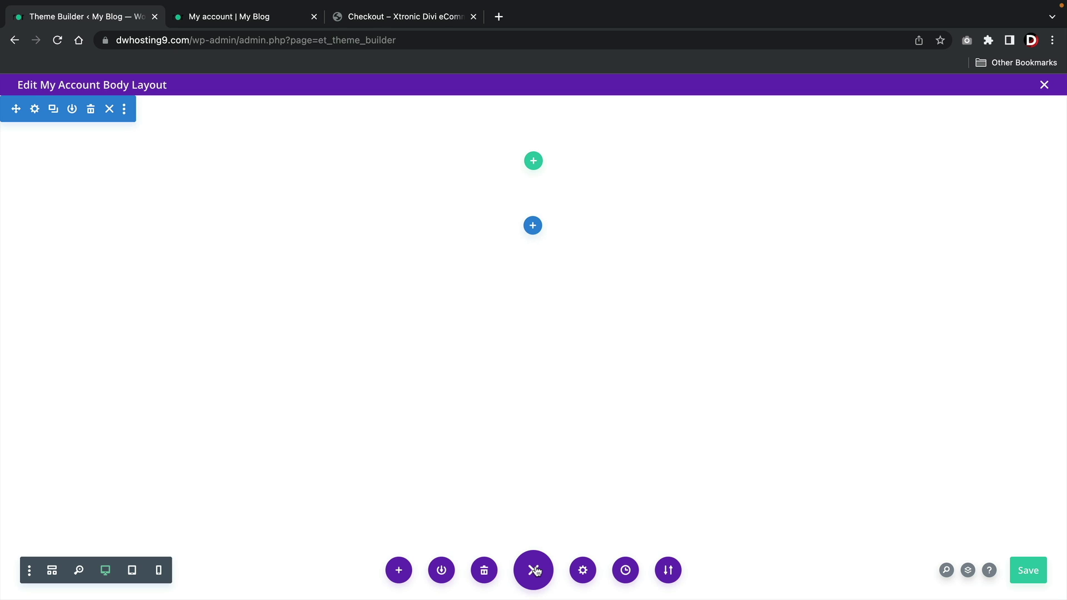
pyautogui.click(667, 572)
pyautogui.click(633, 393)
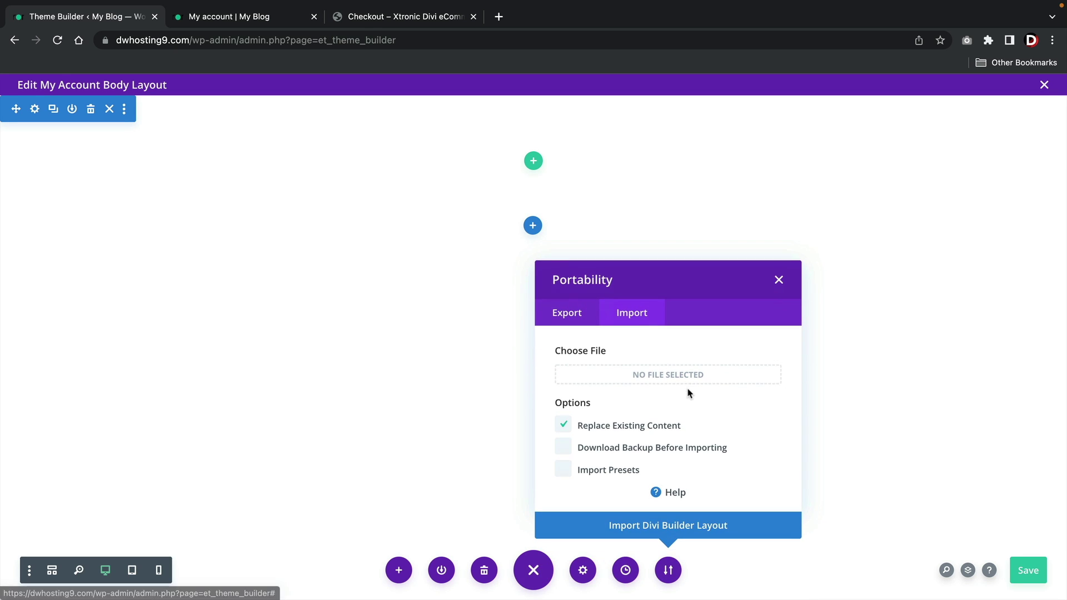
pyautogui.click(666, 376)
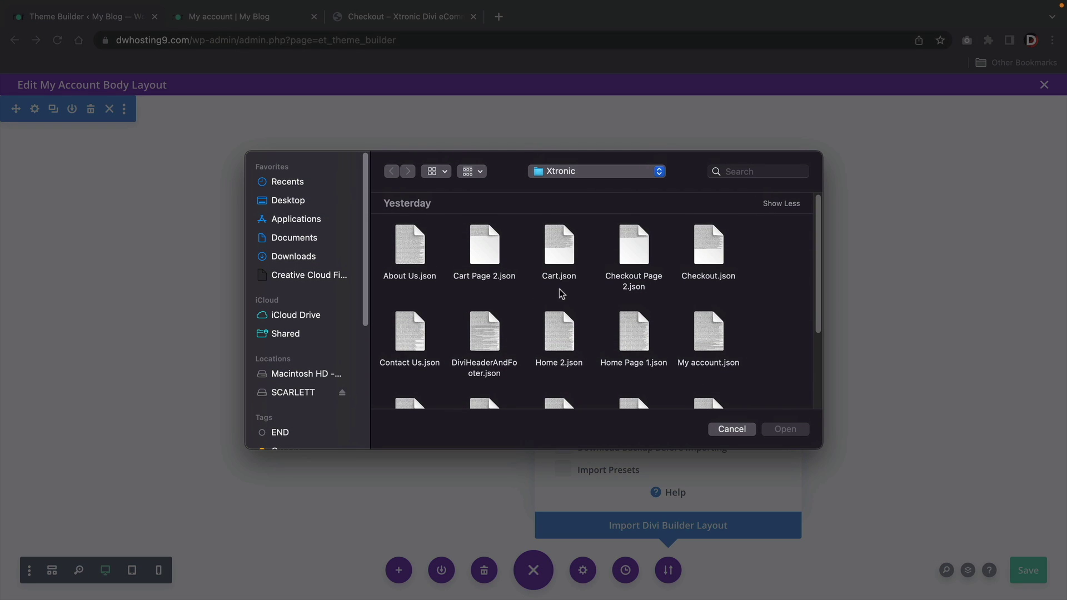
pyautogui.scroll(-1, 533, 311)
pyautogui.click(698, 338)
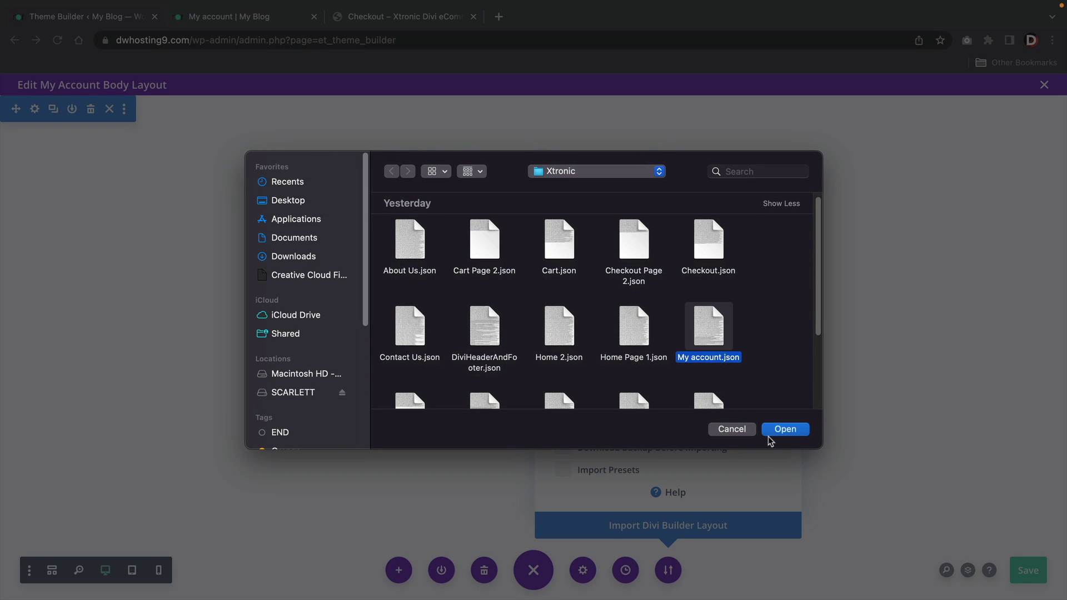
pyautogui.click(785, 430)
pyautogui.click(703, 528)
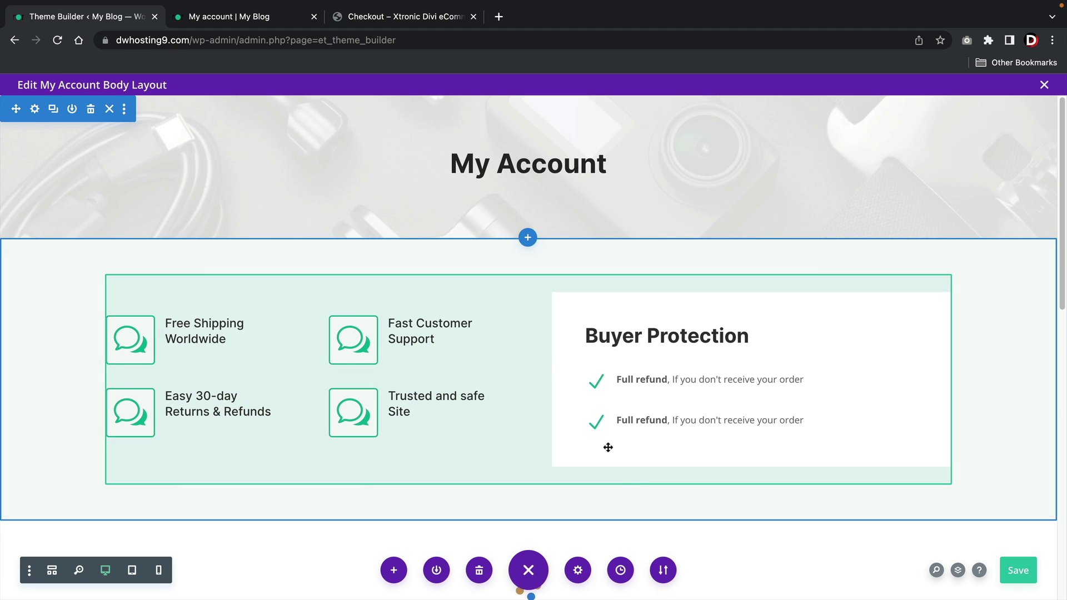
# - Check the shortcode in the imported layout's account text module and discard its settings dialog
pyautogui.scroll(-5, 609, 450)
pyautogui.scroll(-1, 609, 452)
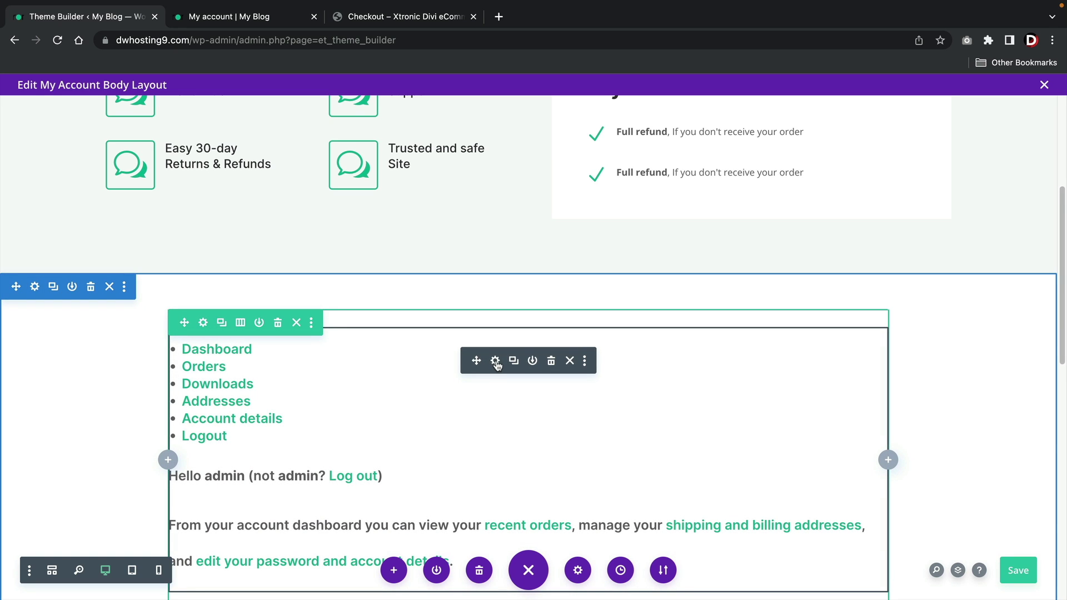
pyautogui.click(495, 361)
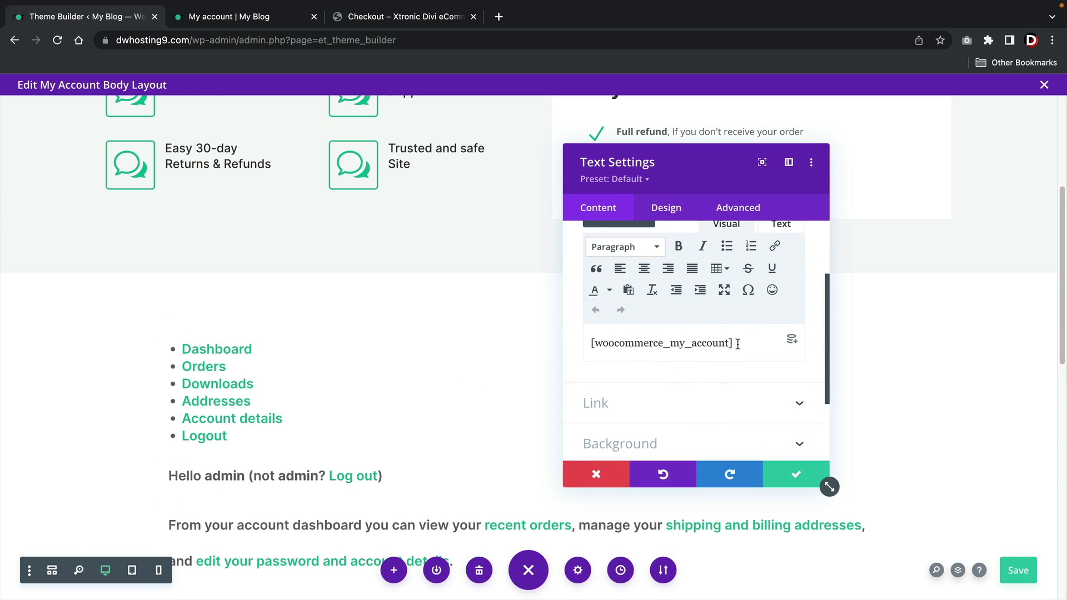
pyautogui.moveTo(737, 344); pyautogui.dragTo(588, 344)
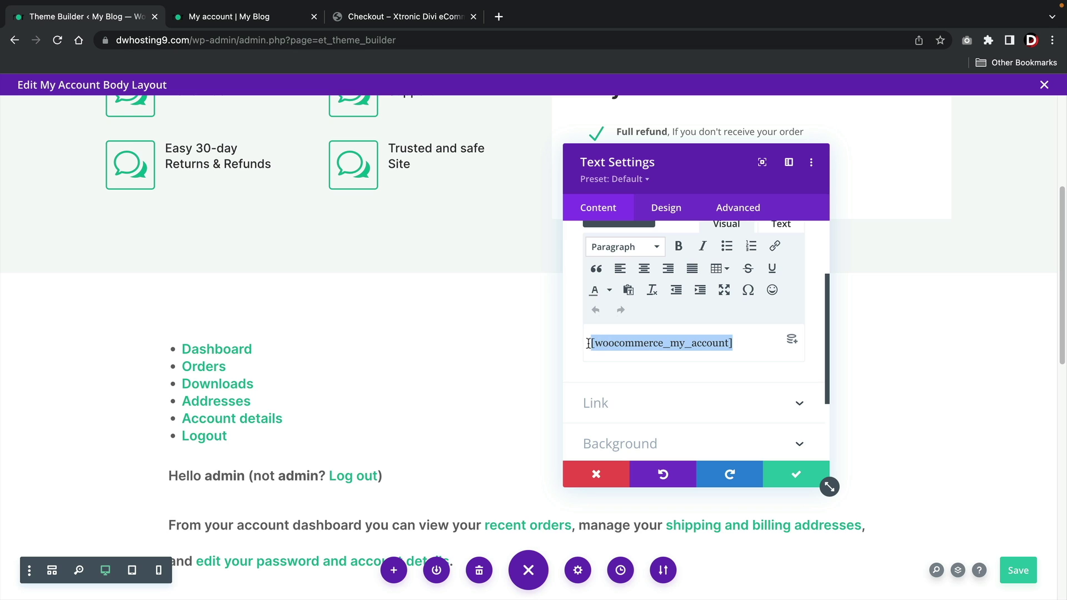
pyautogui.click(606, 479)
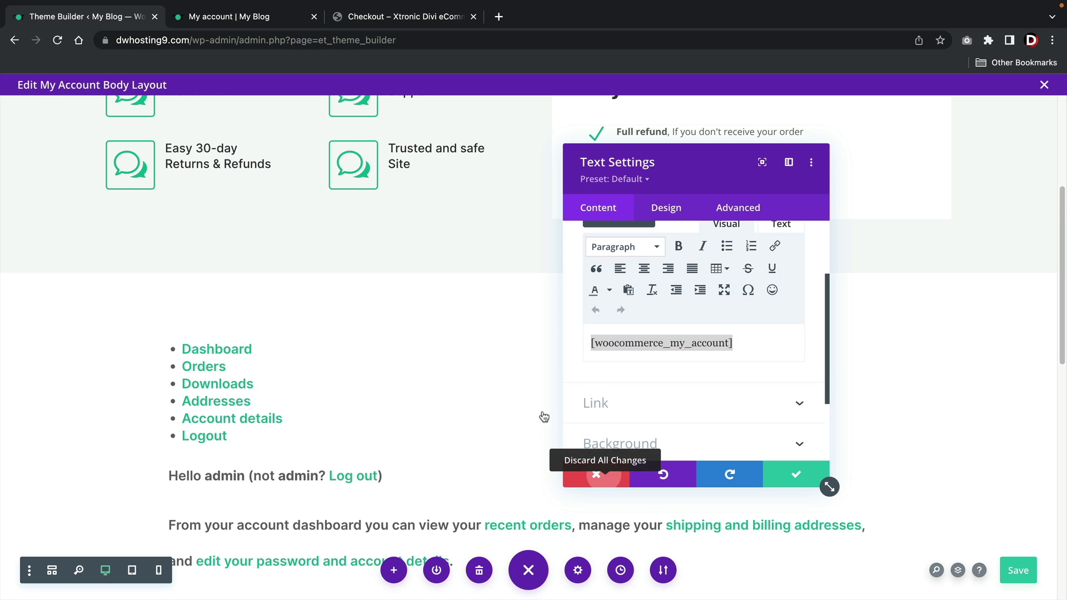
# - Save the My Account body layout, close its editor and save the Theme Builder changes
pyautogui.scroll(-1, 500, 429)
pyautogui.scroll(-2, 494, 447)
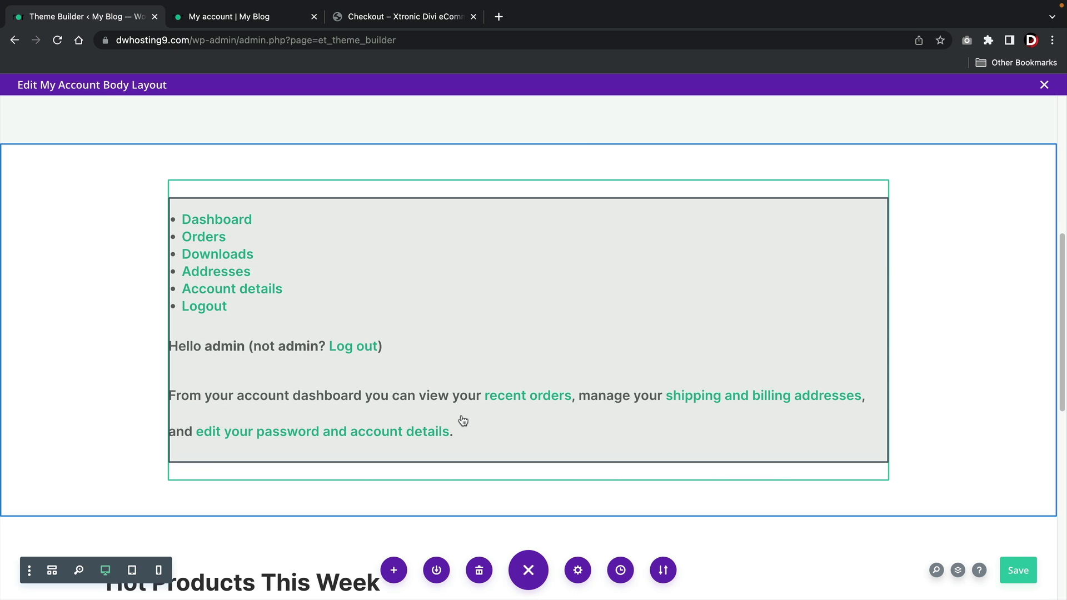
pyautogui.scroll(-10, 463, 421)
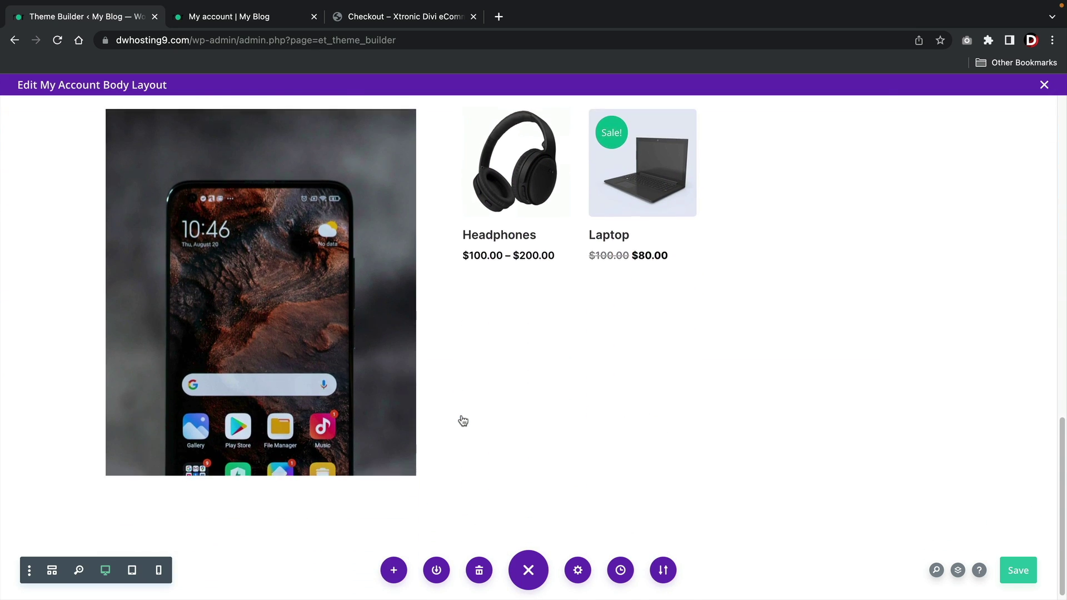
pyautogui.scroll(15, 462, 421)
pyautogui.click(1016, 572)
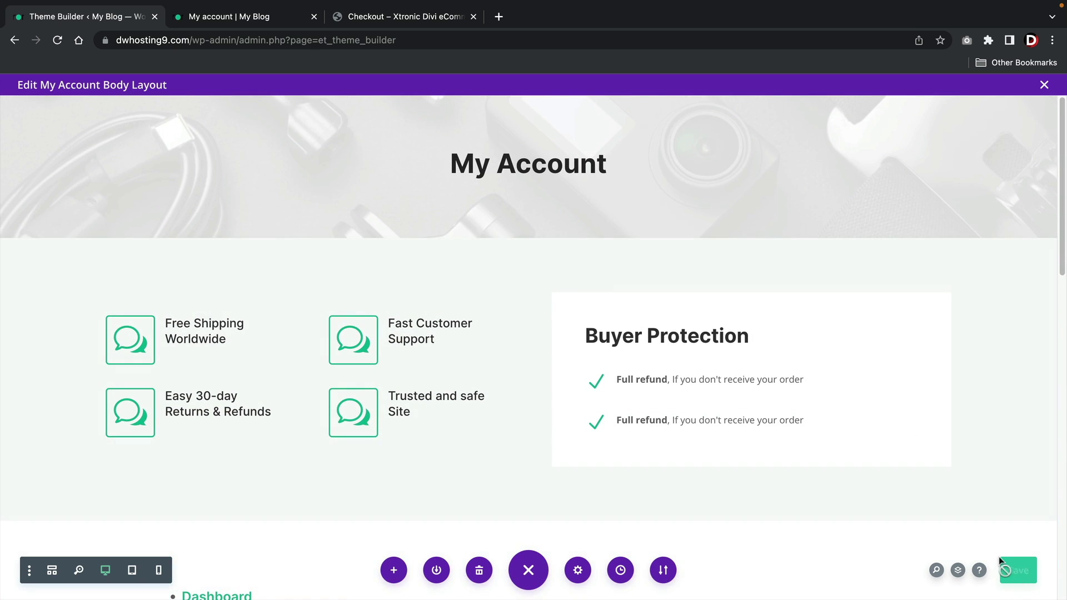
pyautogui.click(1044, 85)
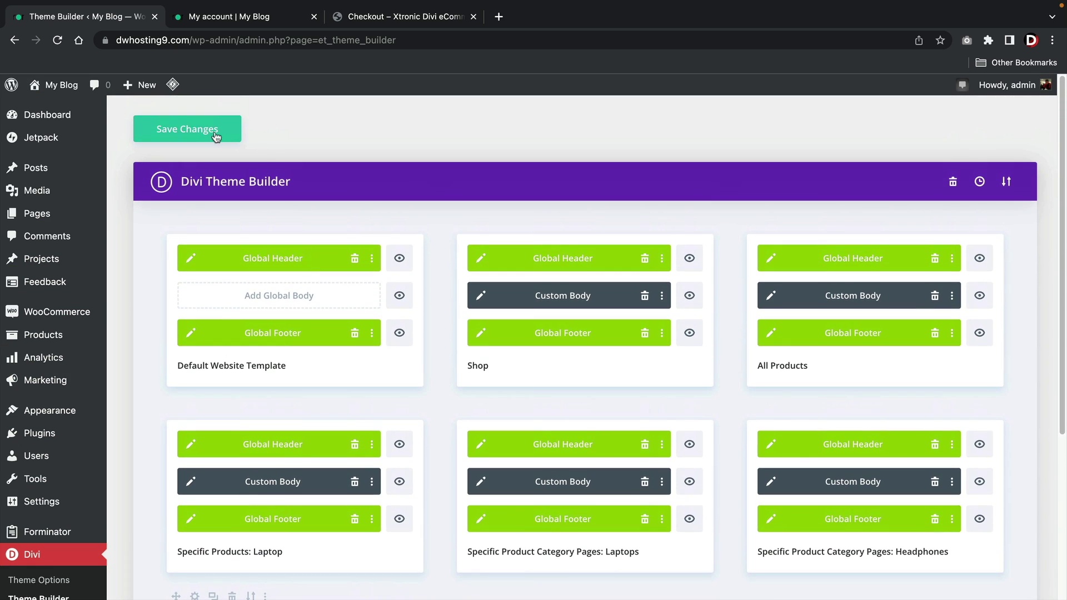
pyautogui.click(200, 129)
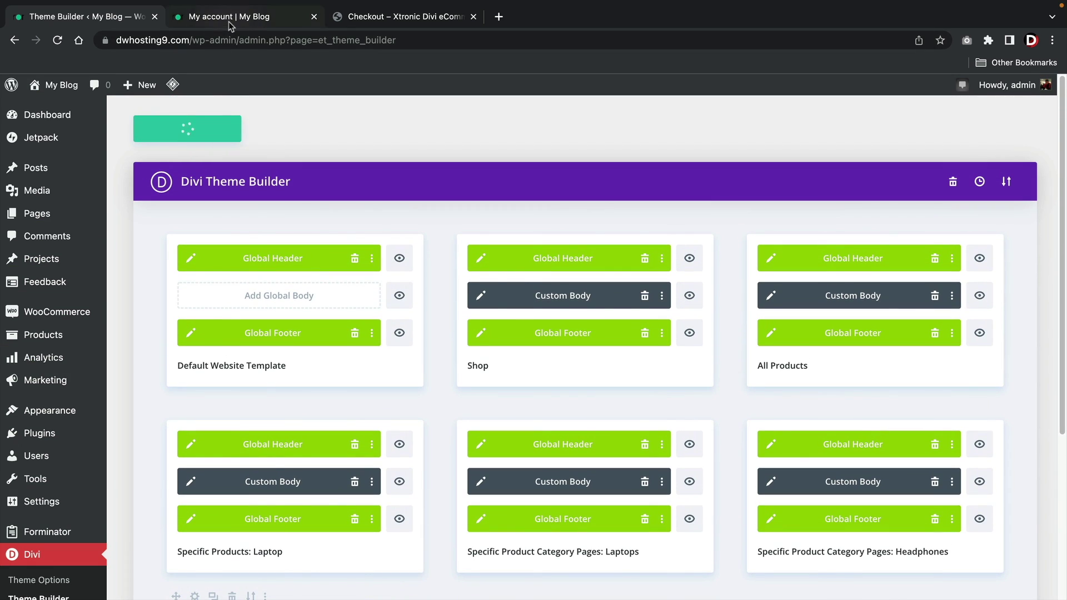
# - Reload the live store's My Account page to view the new template on it
pyautogui.click(228, 21)
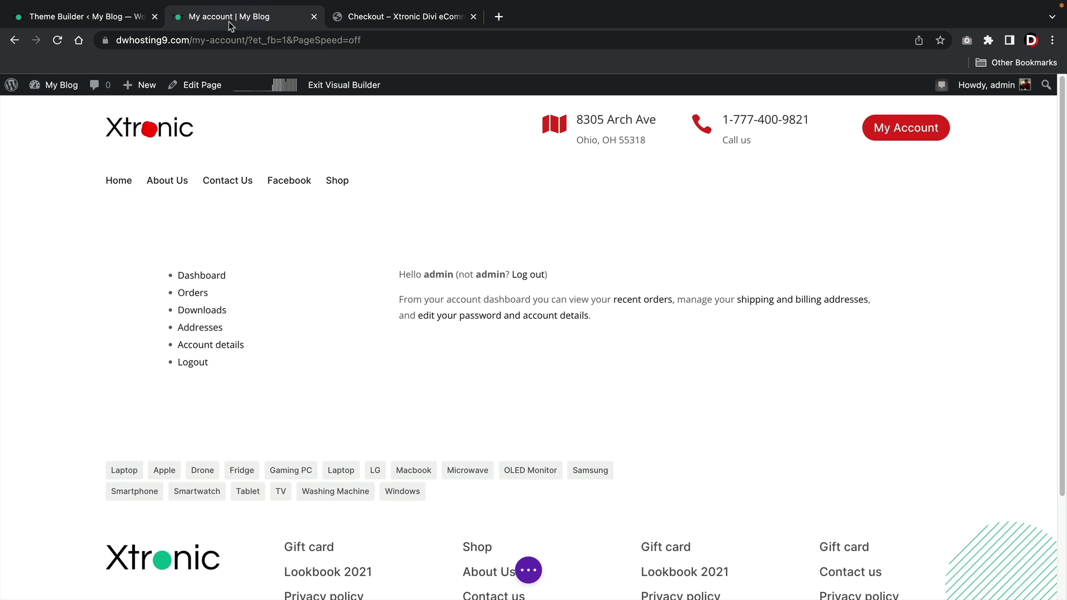
pyautogui.click(58, 40)
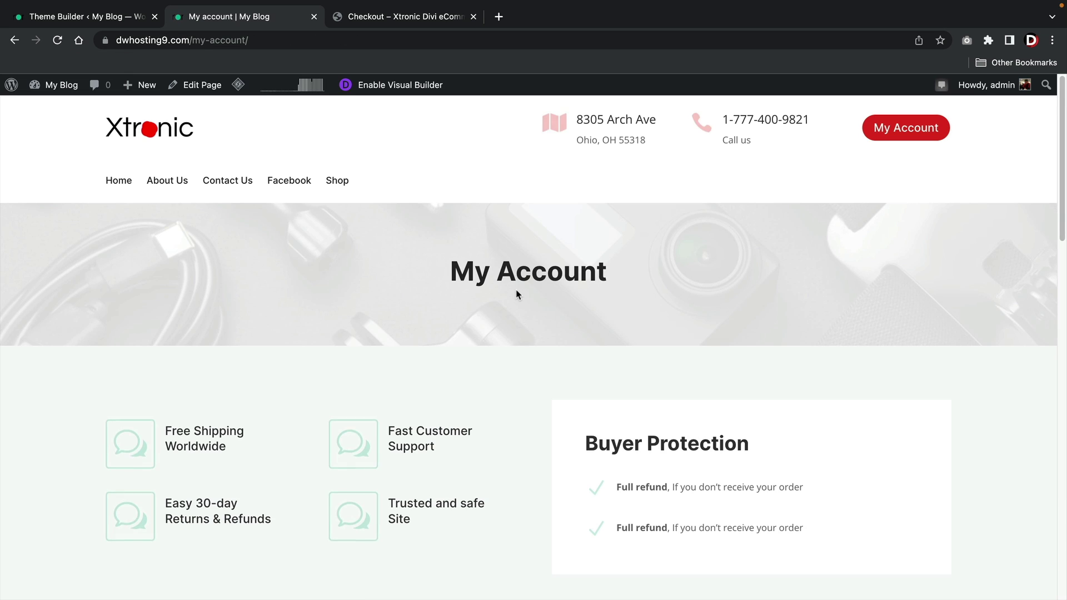
# - Look through the live My Account page from header to product tags and check the demo store's checkout page
pyautogui.scroll(-8, 518, 295)
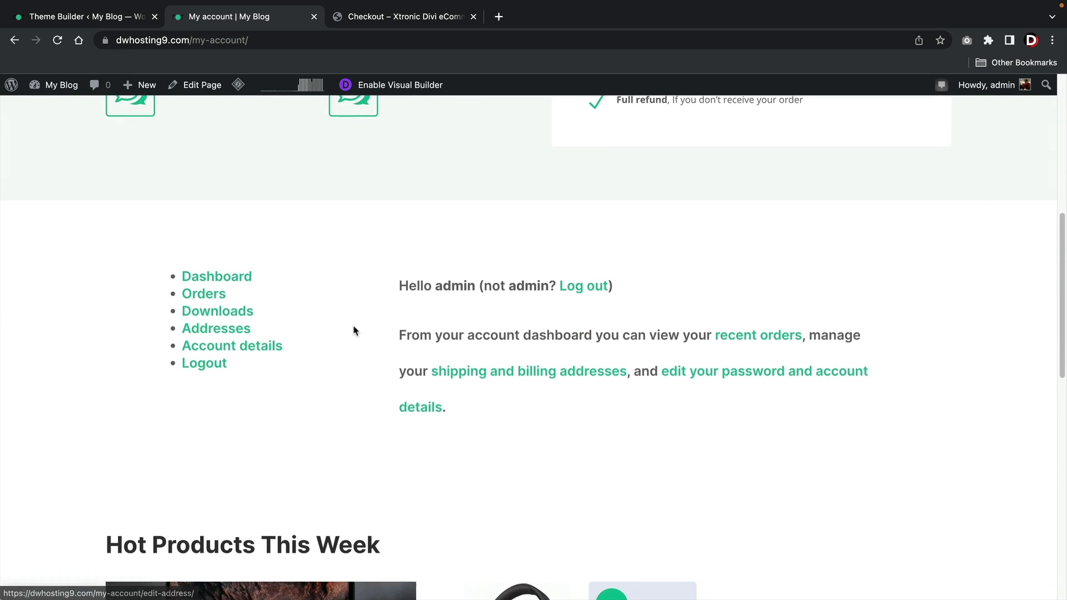
pyautogui.scroll(-8, 389, 328)
pyautogui.scroll(-5, 418, 329)
pyautogui.scroll(15, 422, 329)
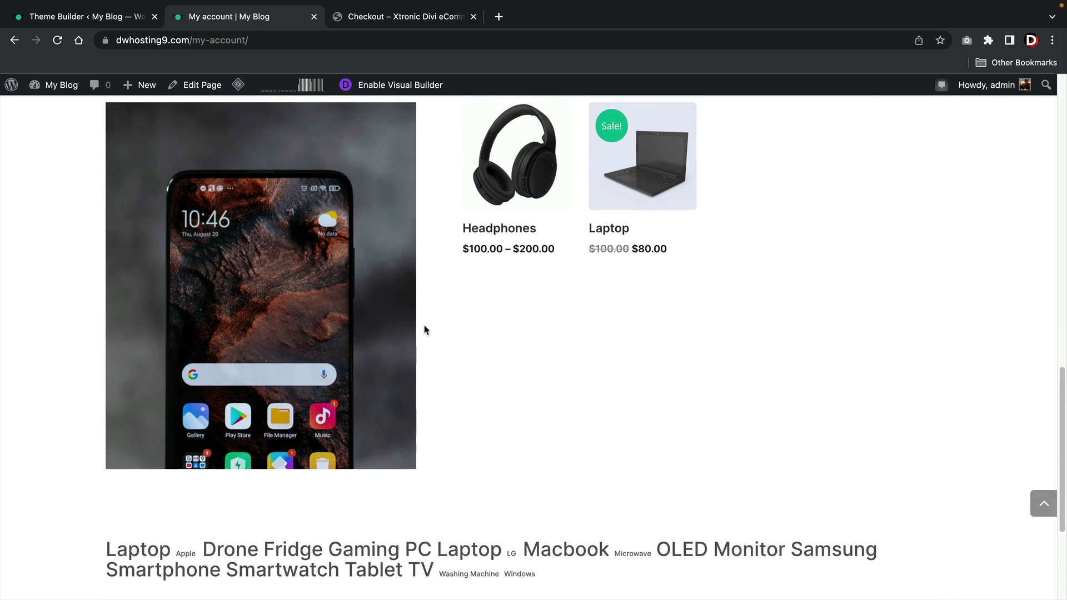
pyautogui.scroll(5, 424, 330)
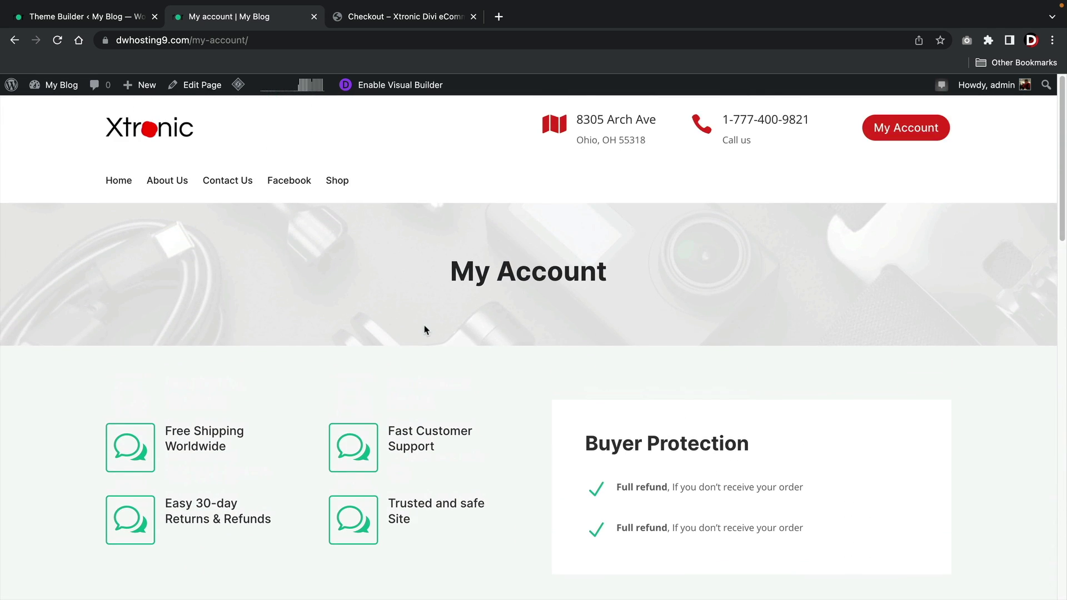
pyautogui.click(391, 24)
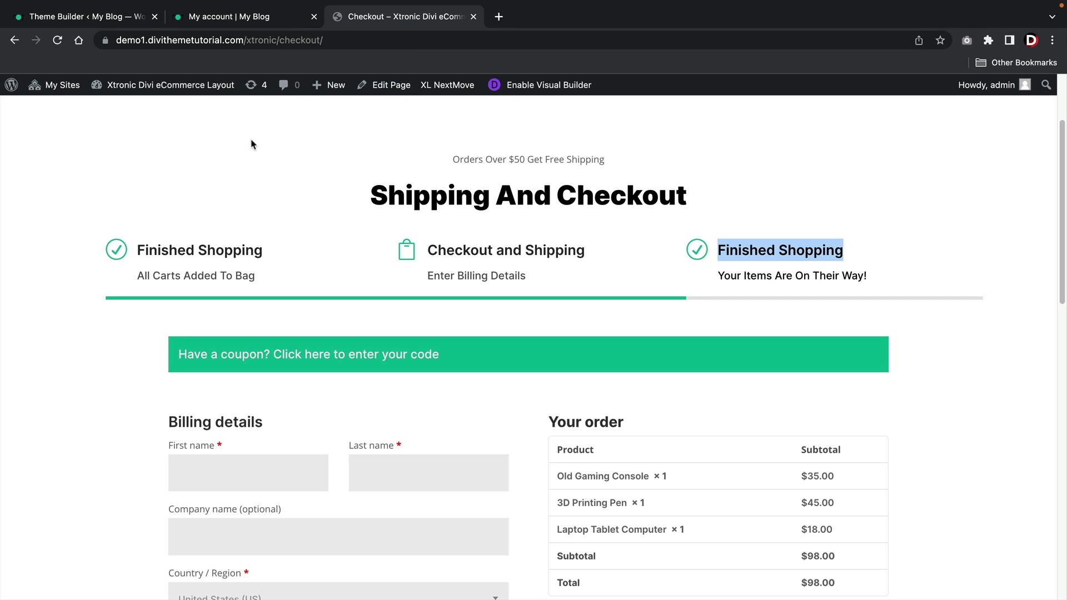
# - Return to the Theme Builder and create a new template assigned to the WooCommerce Cart page
pyautogui.click(98, 23)
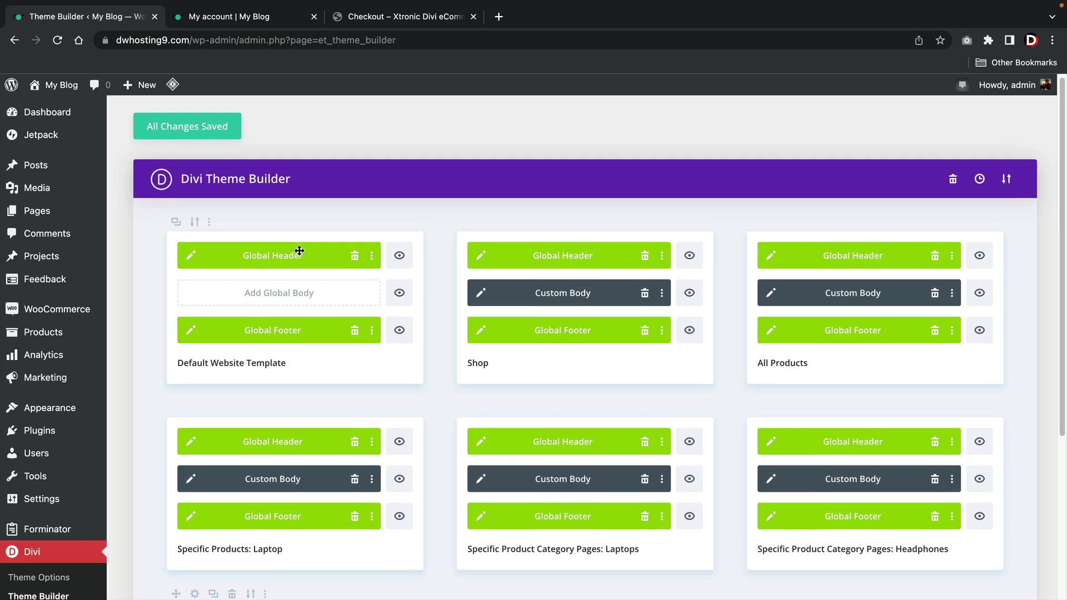
pyautogui.scroll(-5, 297, 250)
pyautogui.click(573, 459)
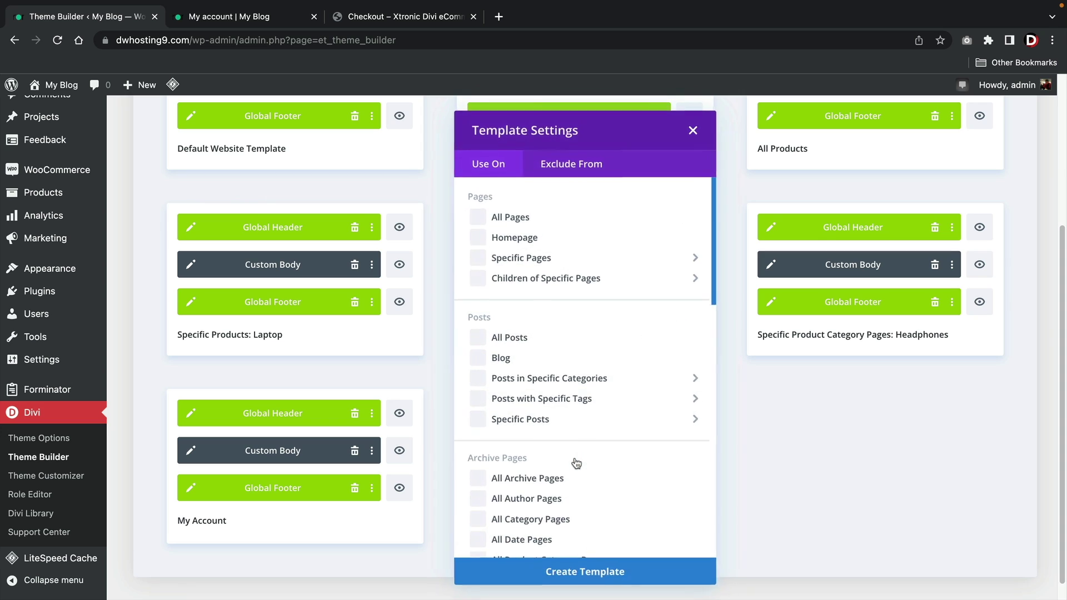
pyautogui.scroll(-8, 569, 457)
pyautogui.scroll(-1, 569, 457)
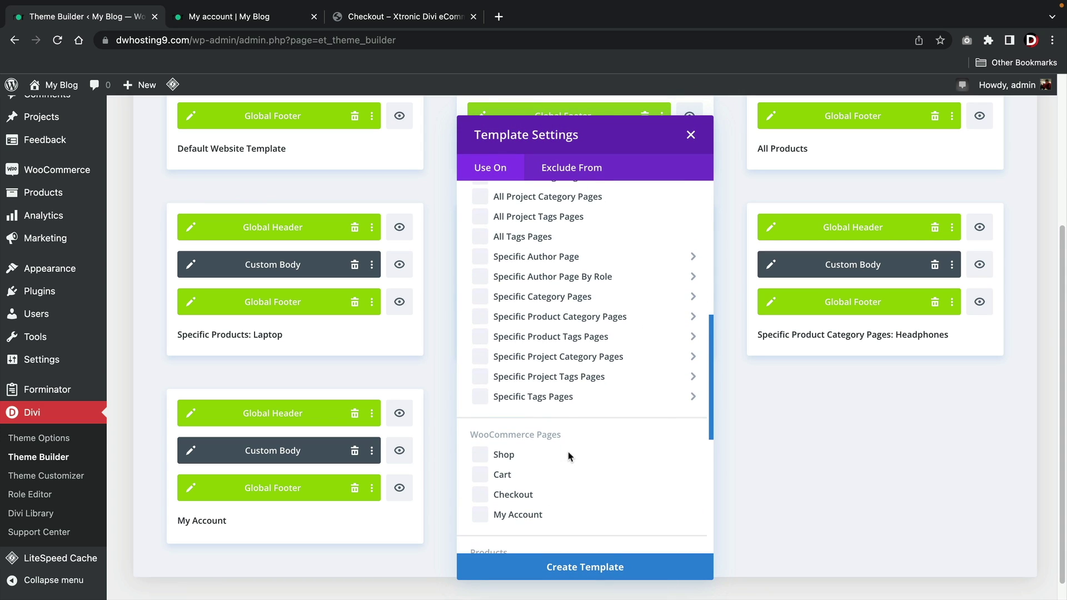
pyautogui.click(479, 472)
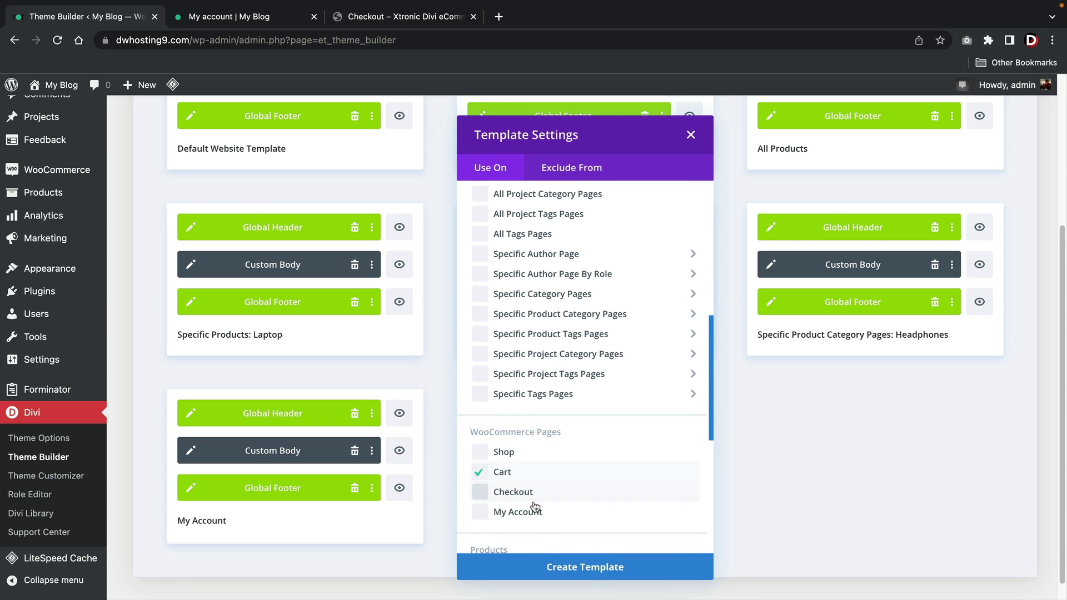
pyautogui.click(549, 567)
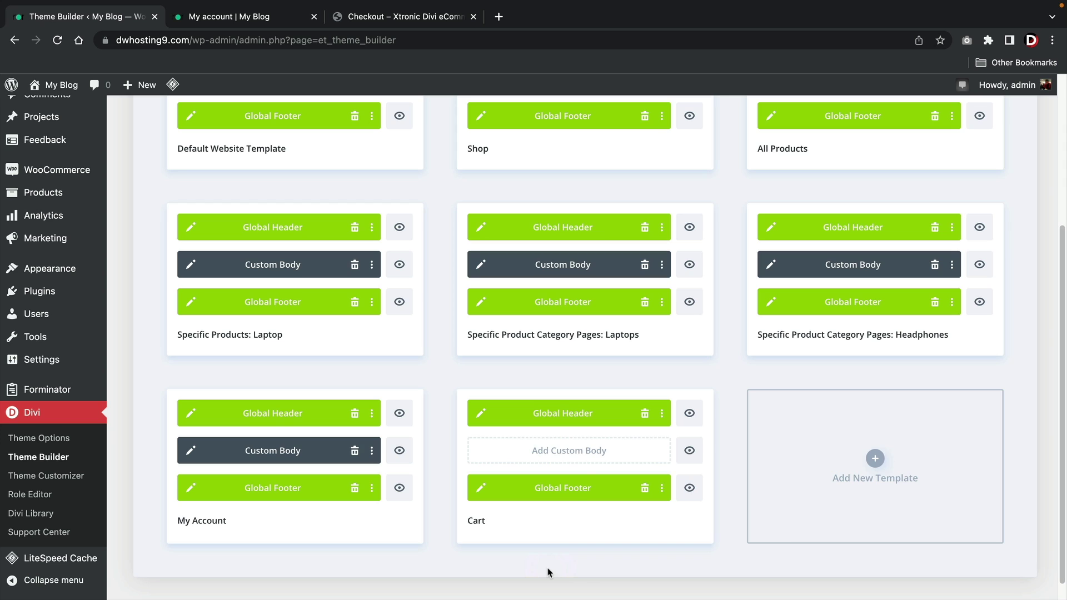
# - Start building a custom body for the Cart template and bring up the demo store's cart page for reference
pyautogui.click(570, 451)
pyautogui.click(563, 364)
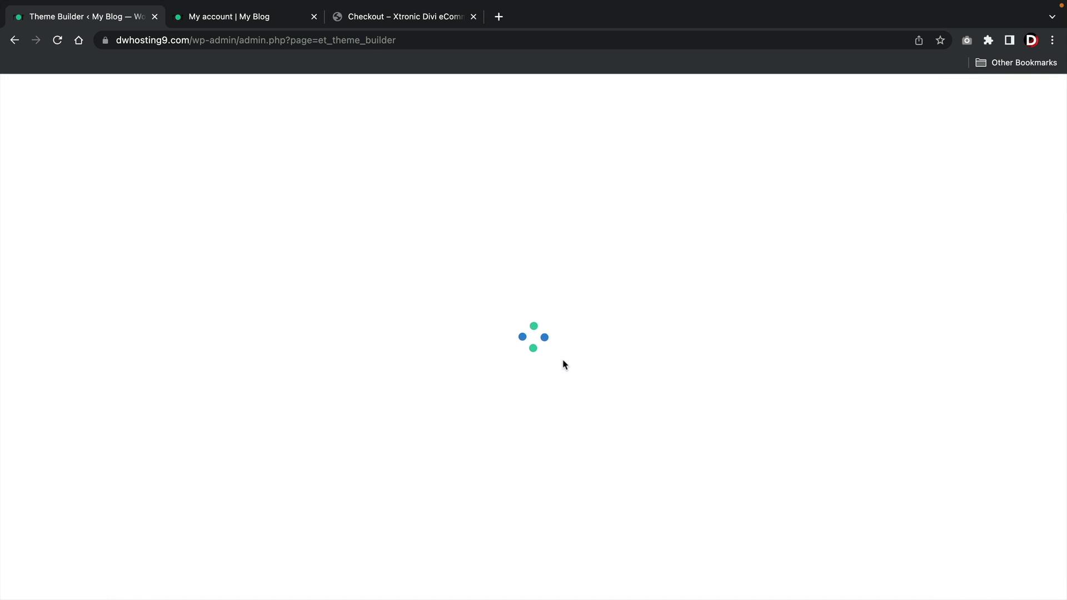
pyautogui.click(376, 25)
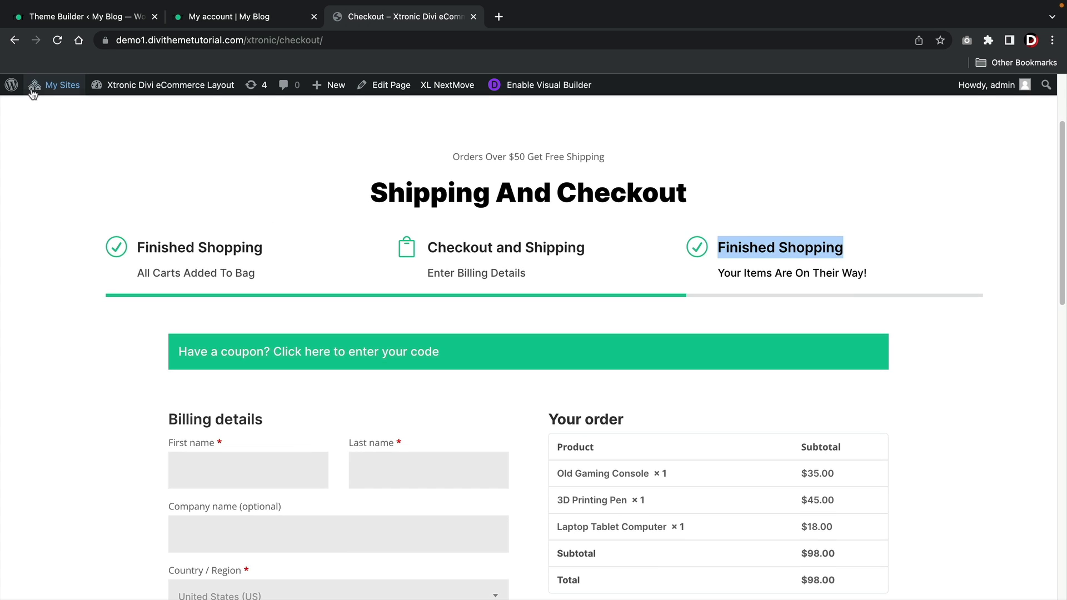
pyautogui.click(15, 41)
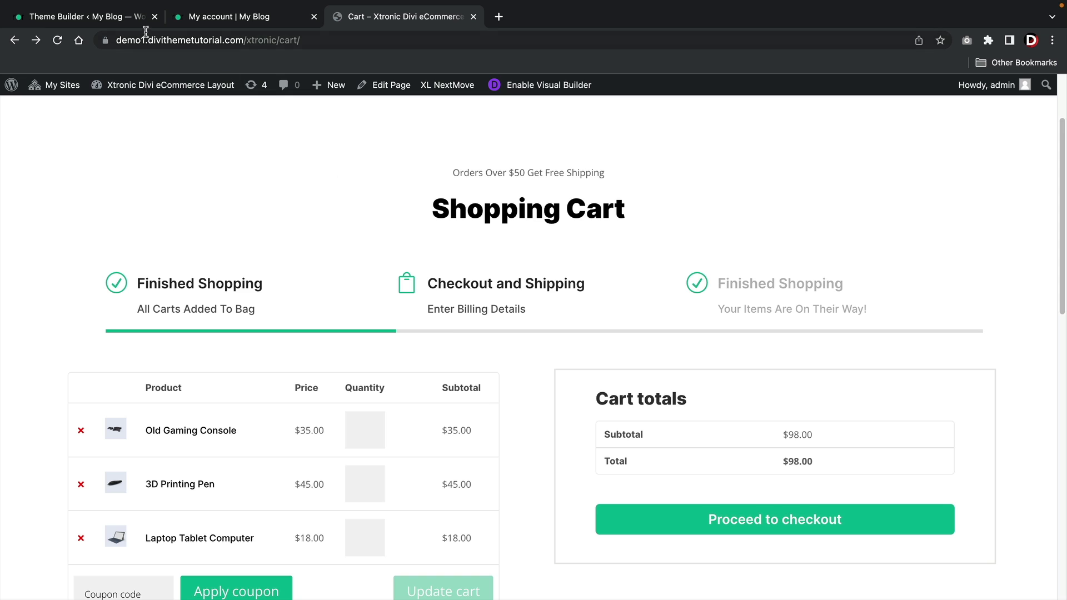
# - Return to the Cart body layout editor and import Cart.json from the Xtronic folder into it
pyautogui.click(115, 25)
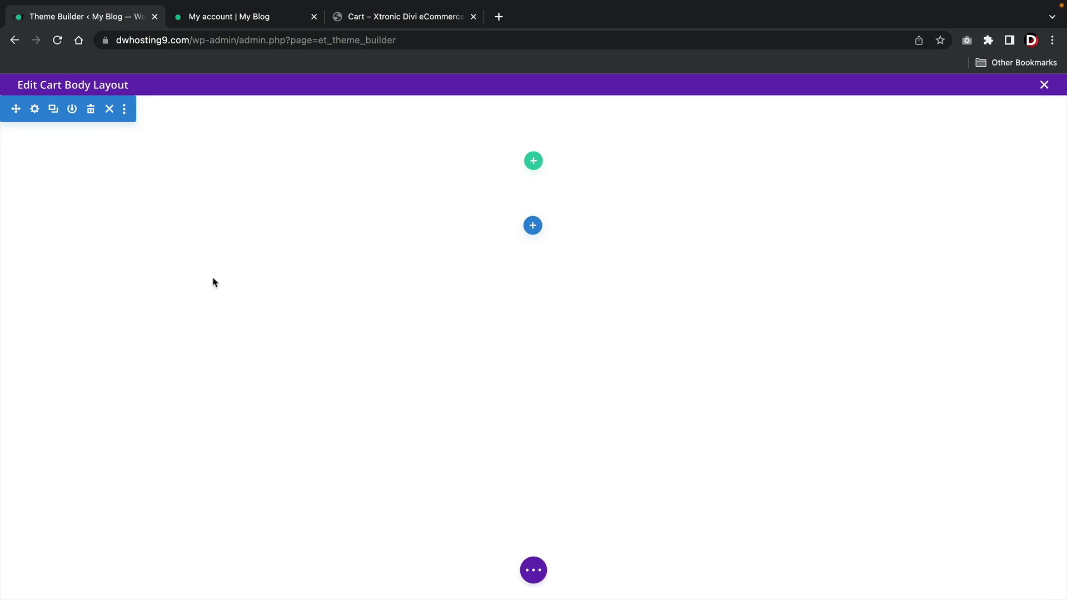
pyautogui.click(533, 563)
pyautogui.click(668, 570)
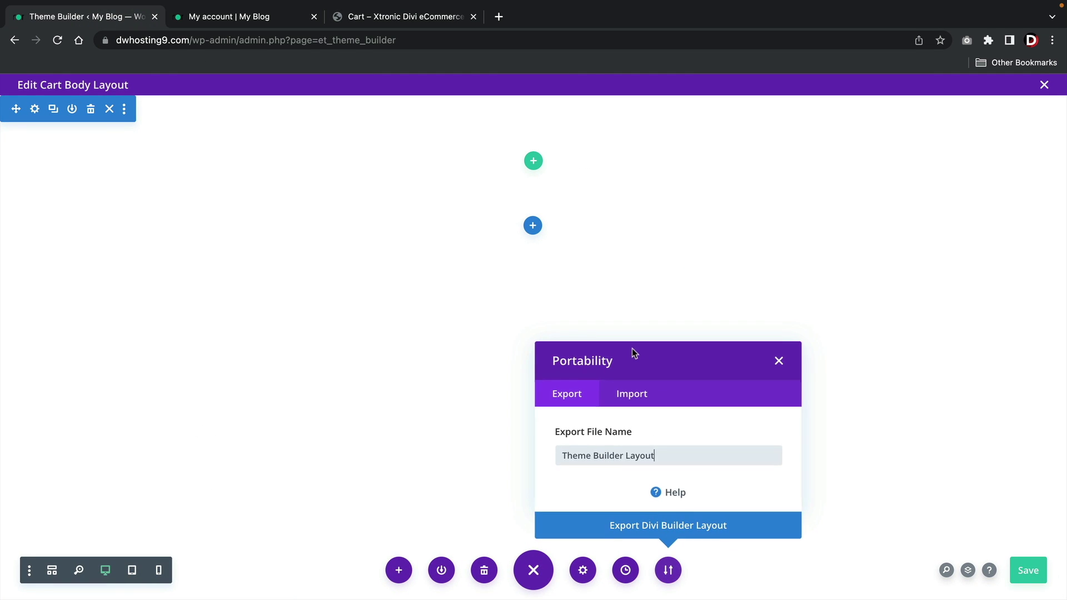
pyautogui.click(631, 393)
pyautogui.click(662, 376)
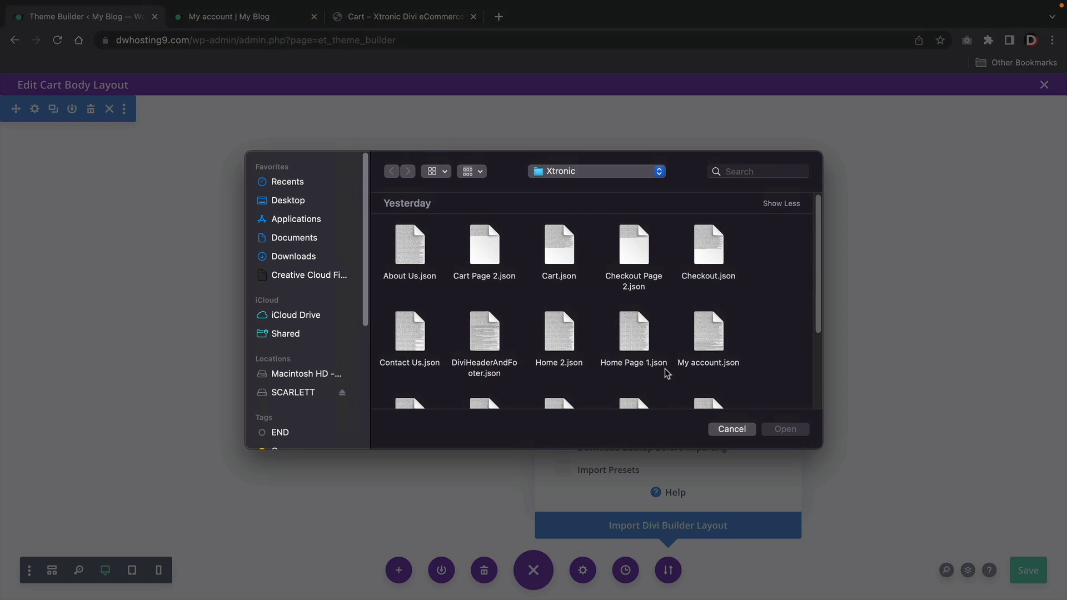
pyautogui.scroll(-3, 635, 348)
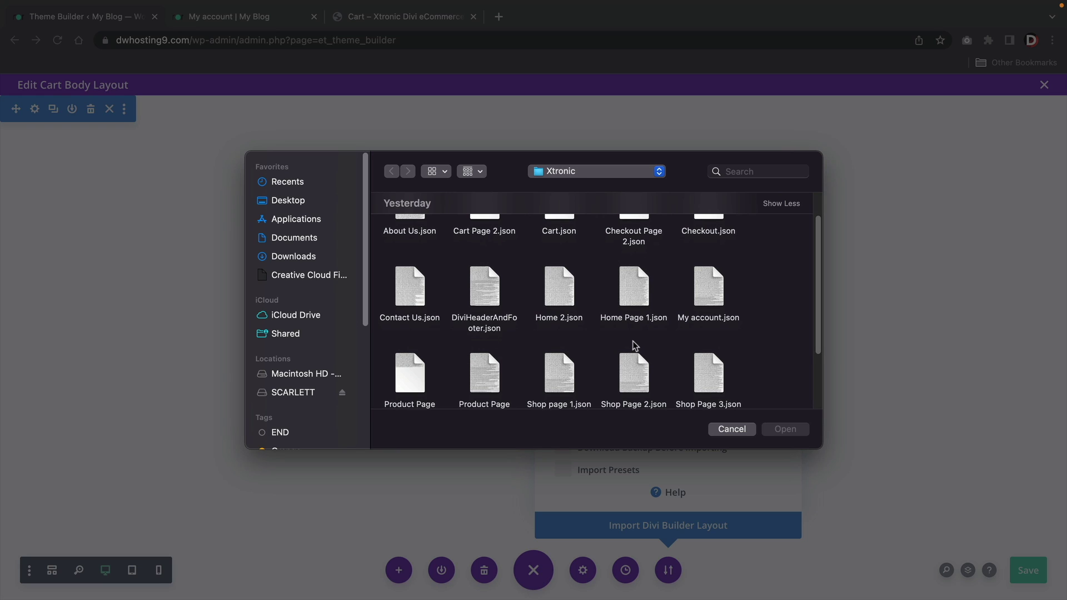
pyautogui.scroll(1, 635, 346)
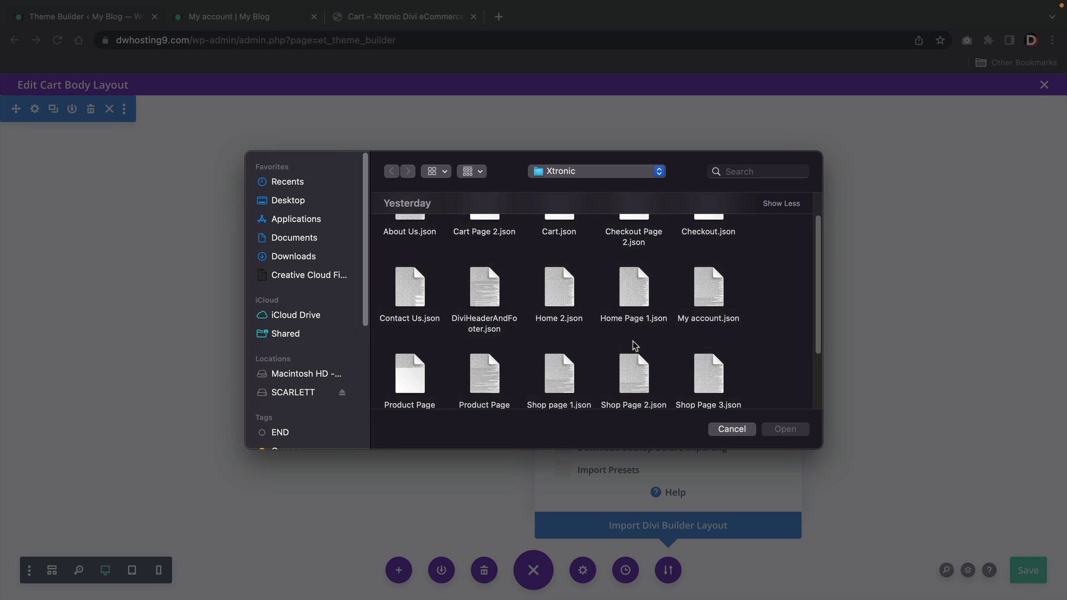
pyautogui.click(561, 234)
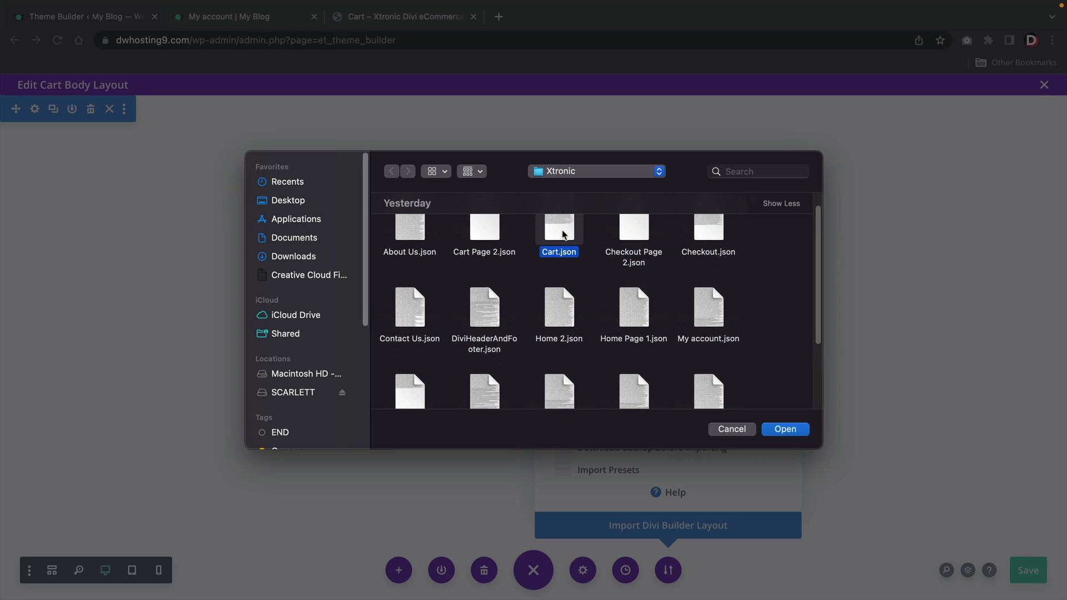
pyautogui.click(794, 435)
pyautogui.click(690, 522)
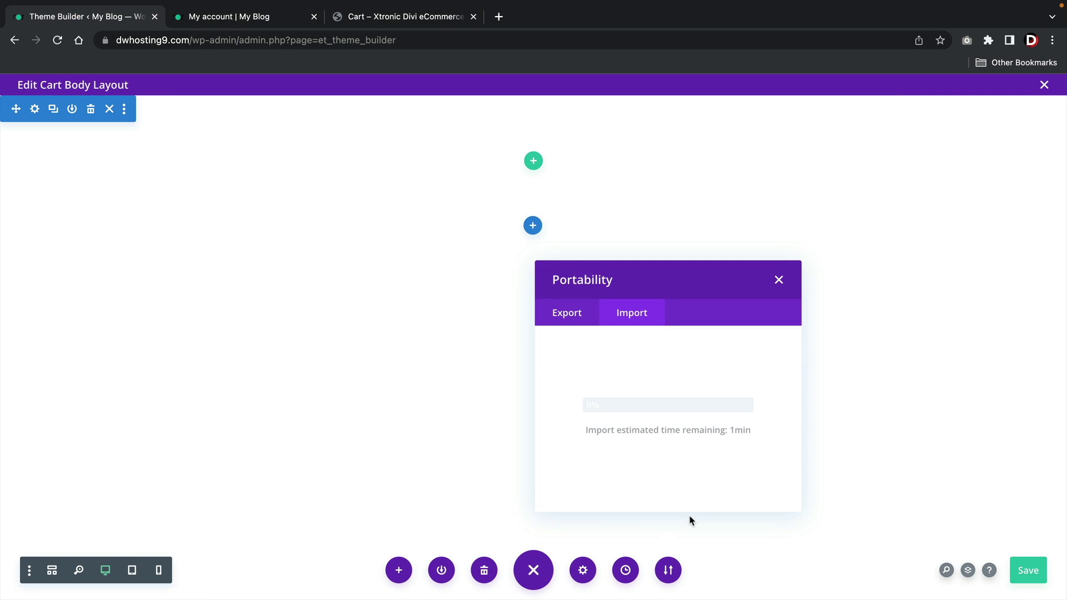
# - View the header of the demo store's cart page and check which alternative cart pages its menu offers
pyautogui.click(432, 17)
pyautogui.scroll(2, 412, 253)
pyautogui.scroll(2, 411, 258)
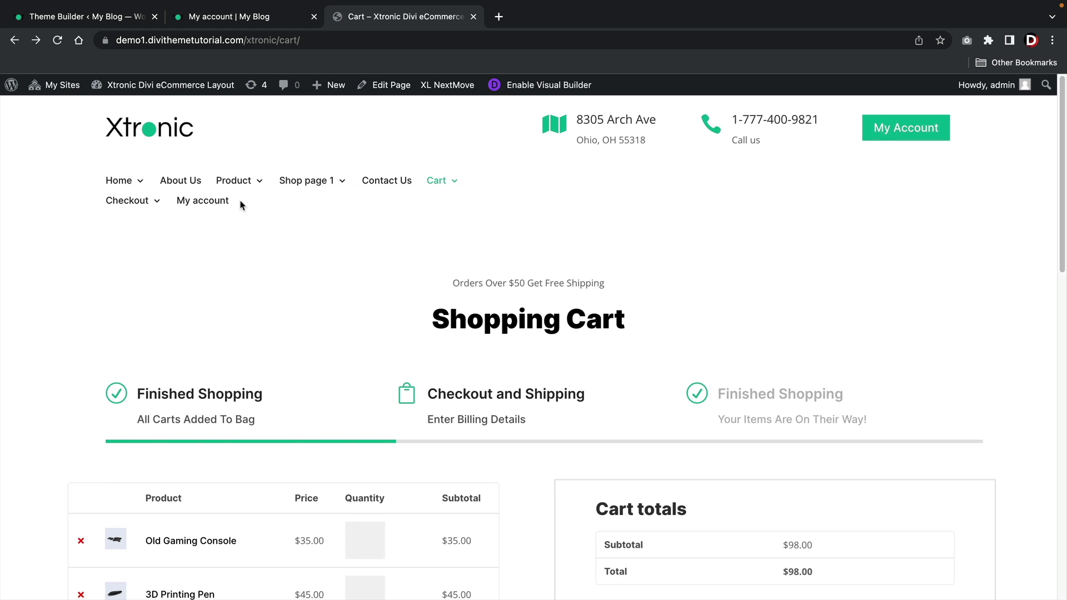
pyautogui.moveTo(460, 183)
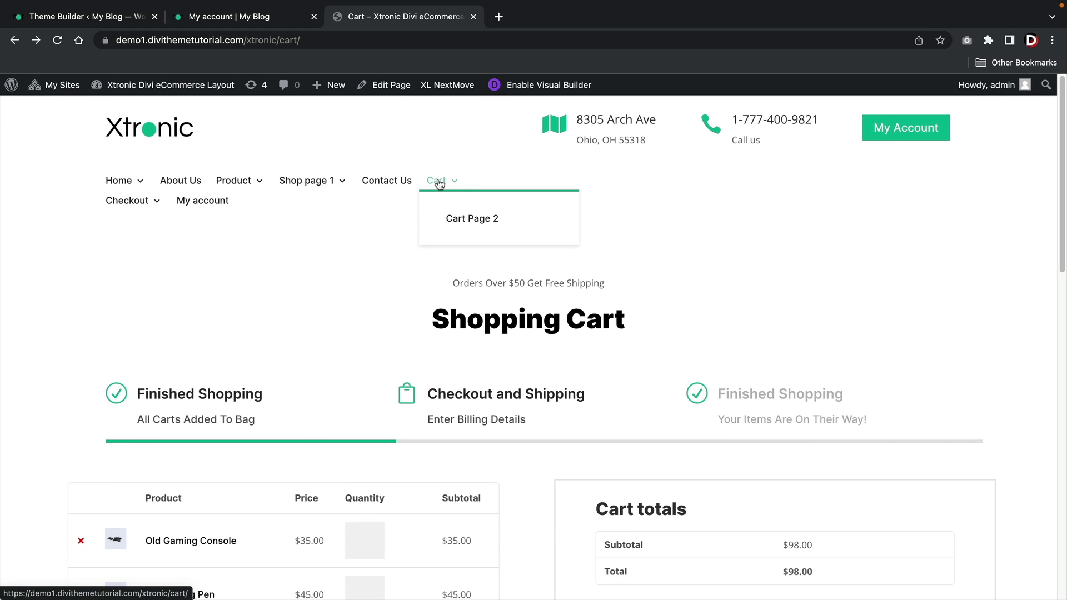
# - Return to the imported Cart body layout, save it and close its editor
pyautogui.click(84, 17)
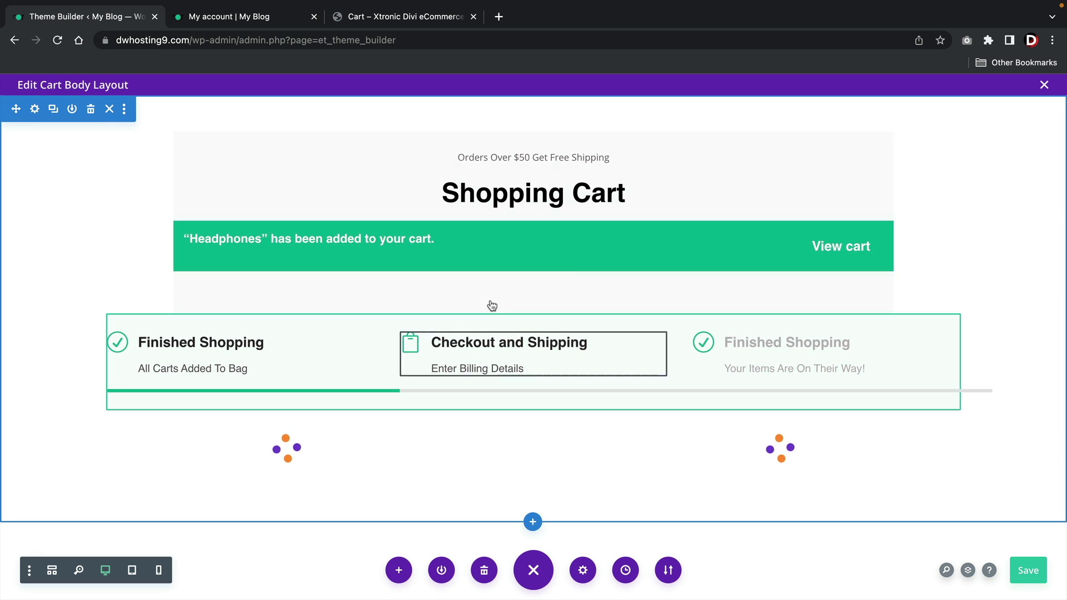
pyautogui.scroll(-1, 611, 473)
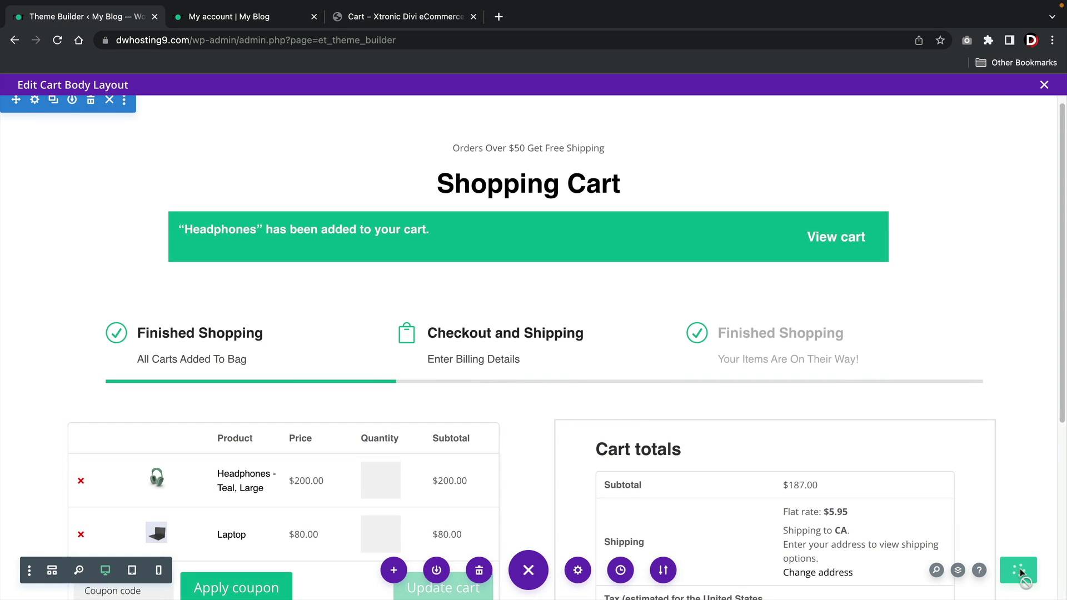
pyautogui.click(1044, 85)
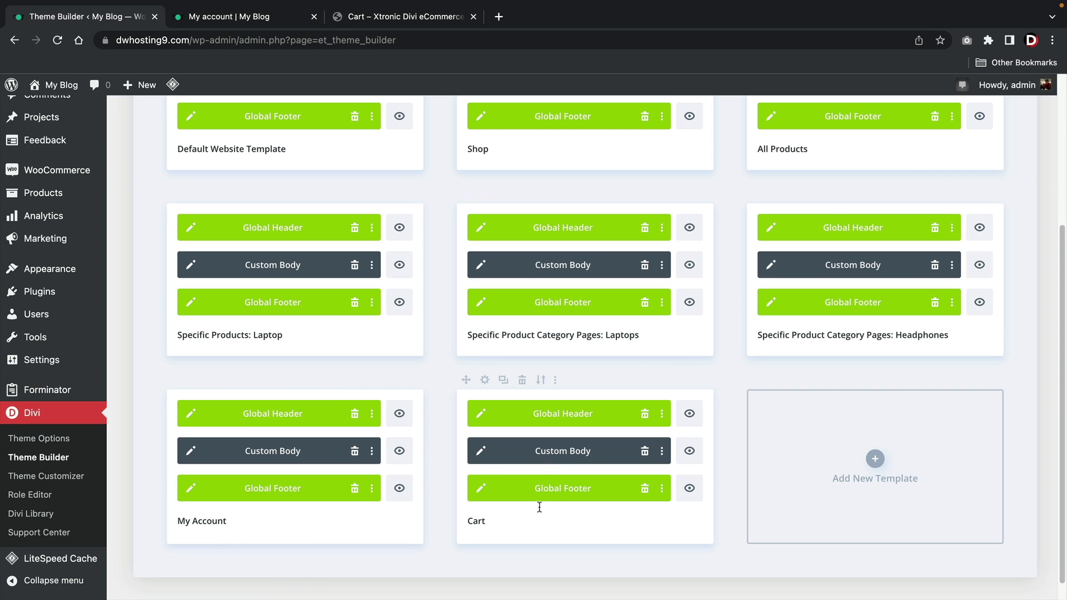
# - Create another Theme Builder template assigned to the WooCommerce Checkout page
pyautogui.scroll(-1, 536, 423)
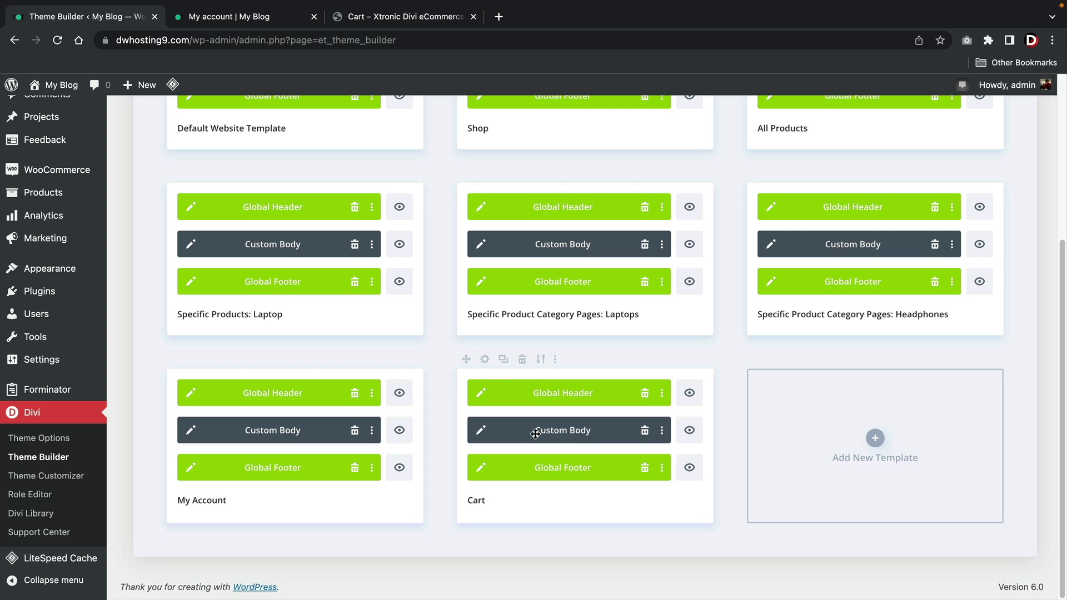
pyautogui.click(873, 438)
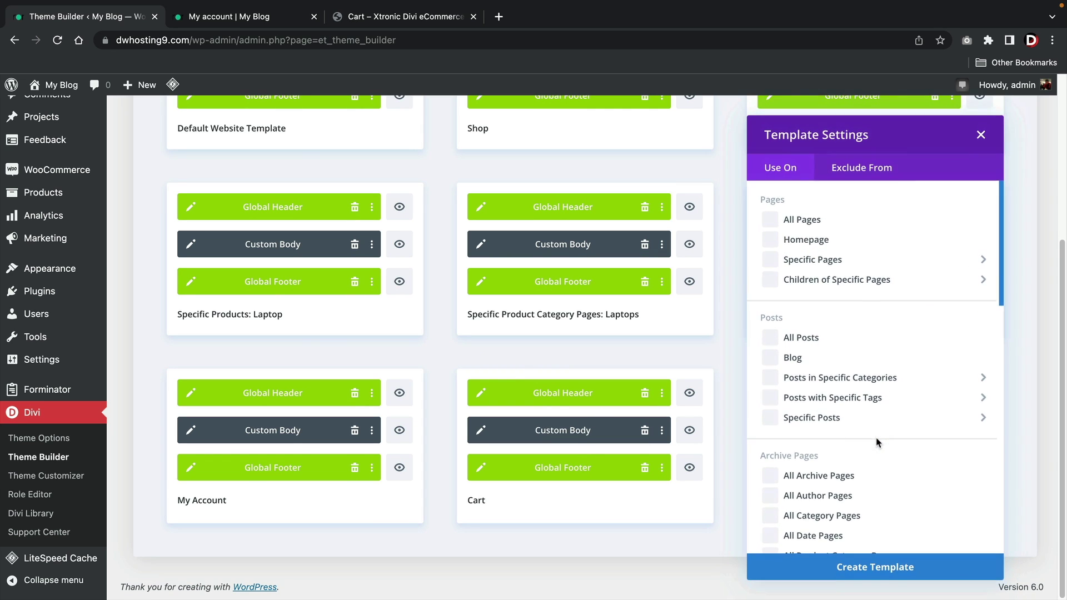
pyautogui.moveTo(862, 428)
pyautogui.scroll(-9, 861, 428)
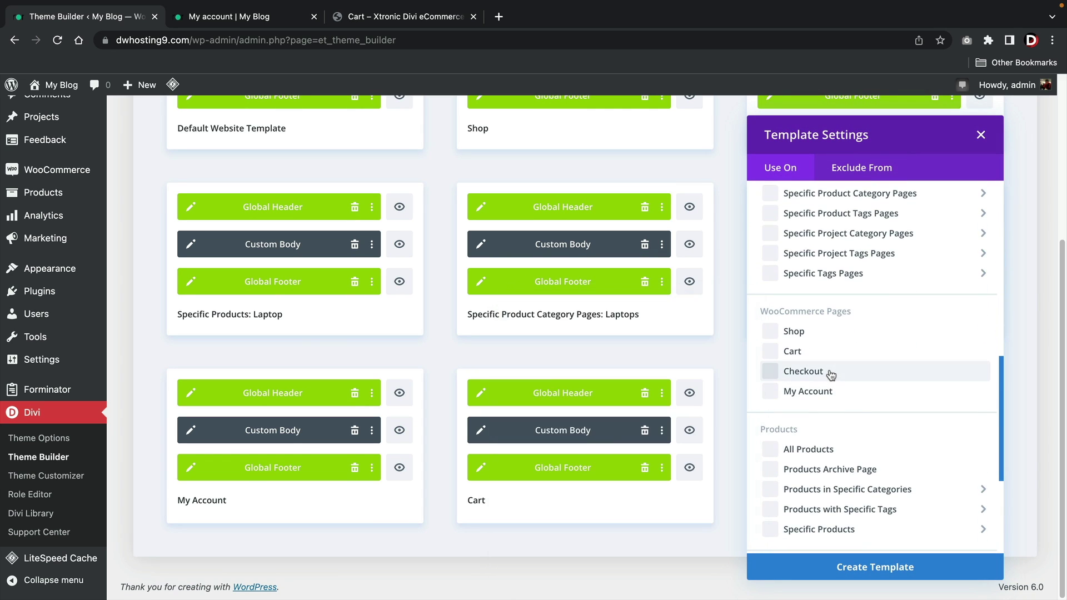
pyautogui.click(885, 572)
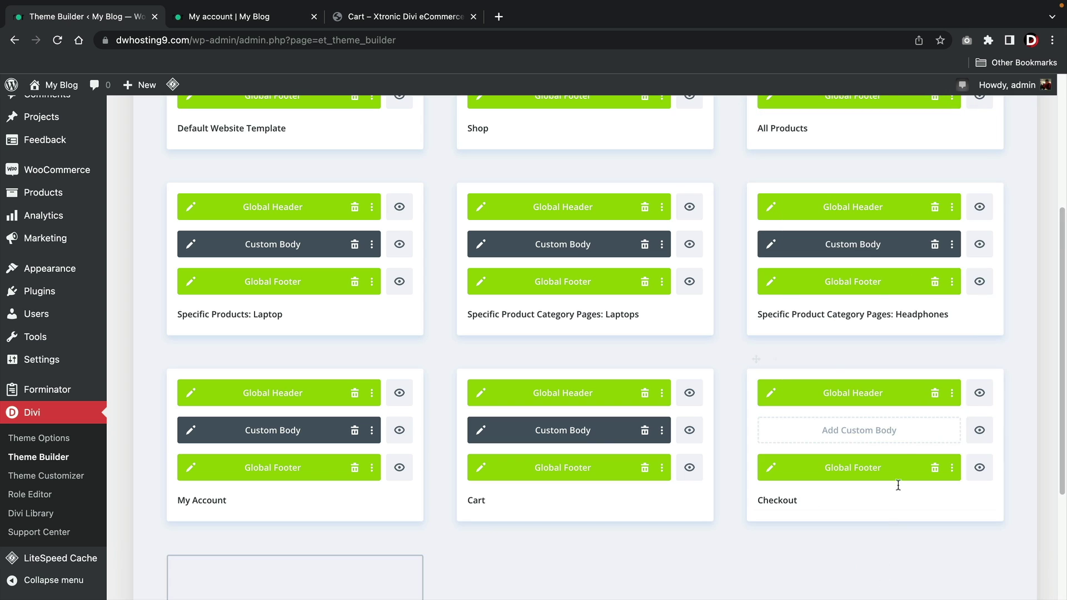
# - Start building a custom body for the Checkout template and import Checkout.json from the Xtronic folder into it, replacing existing content
pyautogui.click(878, 432)
pyautogui.click(843, 337)
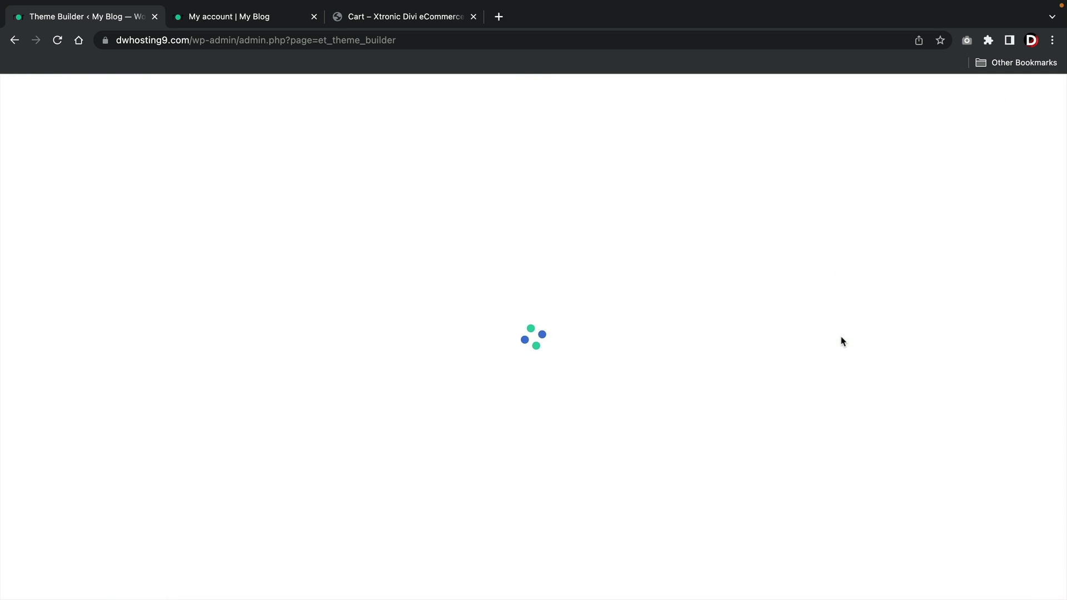
pyautogui.click(532, 568)
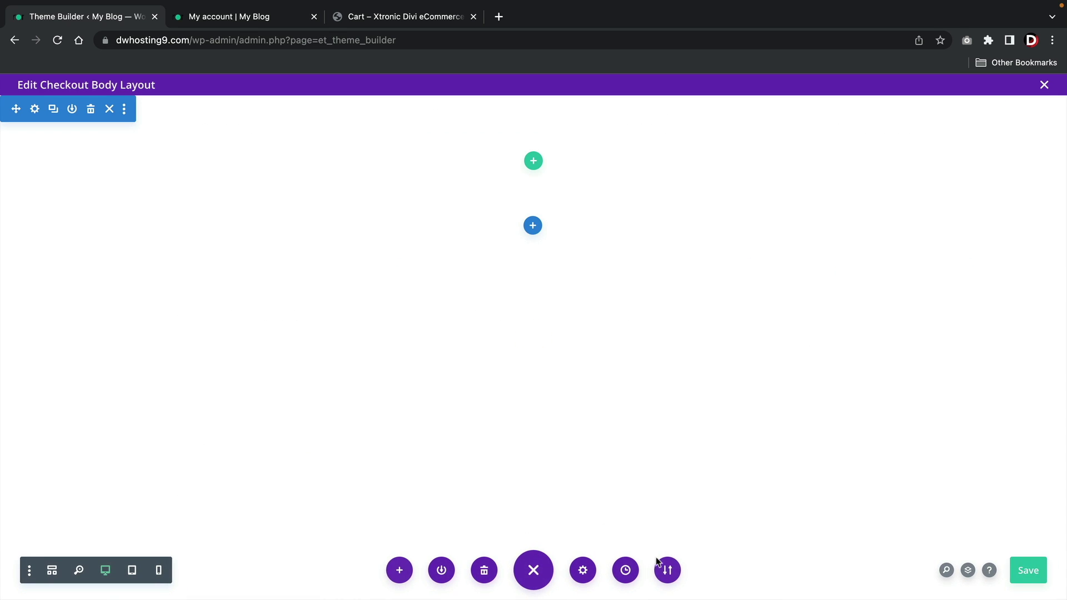
pyautogui.click(666, 568)
pyautogui.click(641, 398)
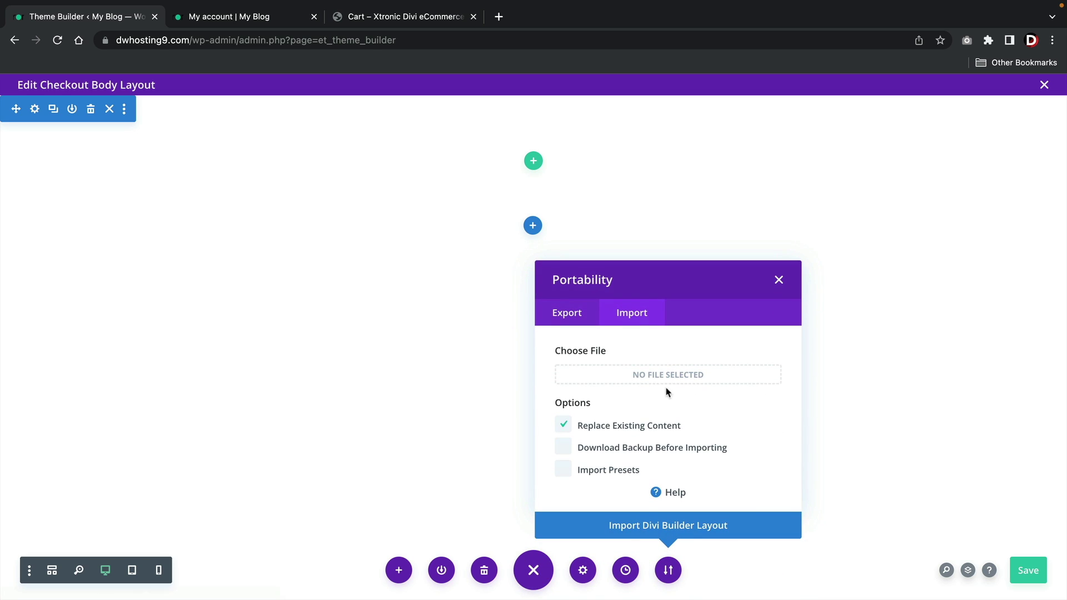
pyautogui.click(666, 375)
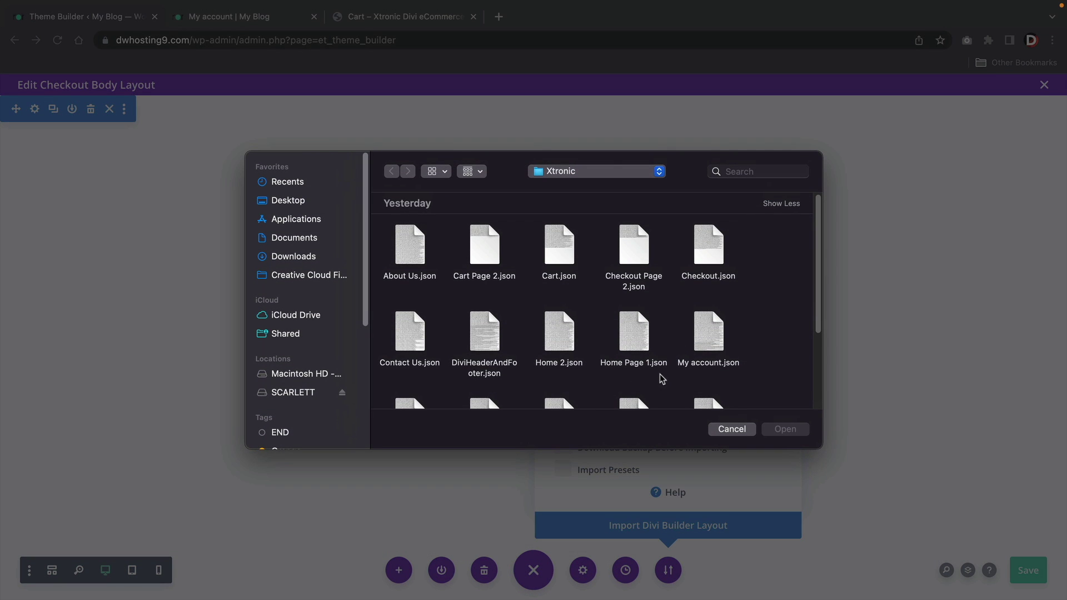
pyautogui.scroll(-2, 661, 375)
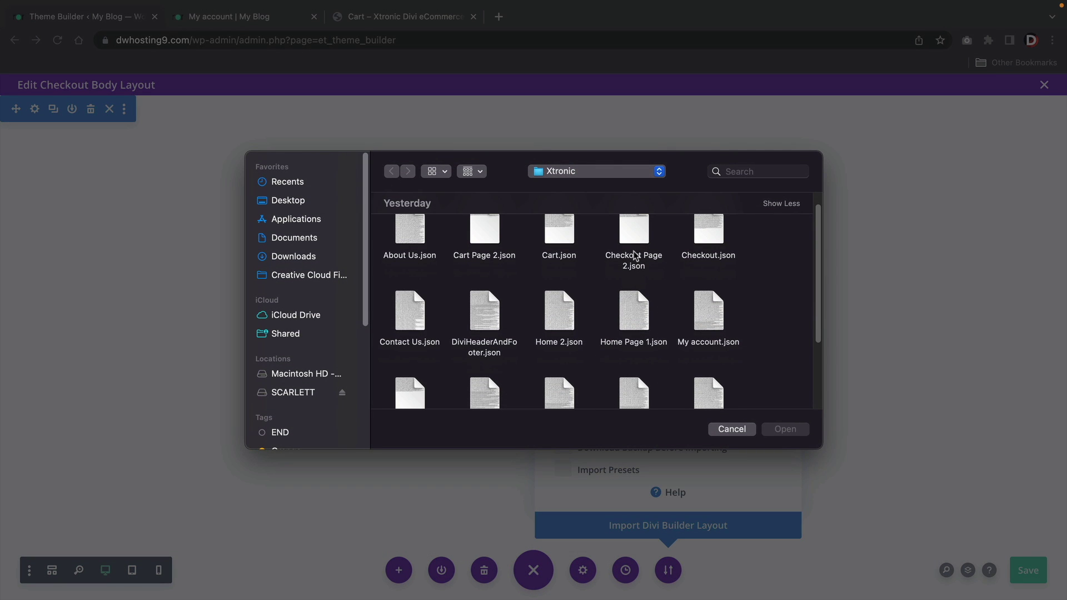
pyautogui.scroll(1, 622, 250)
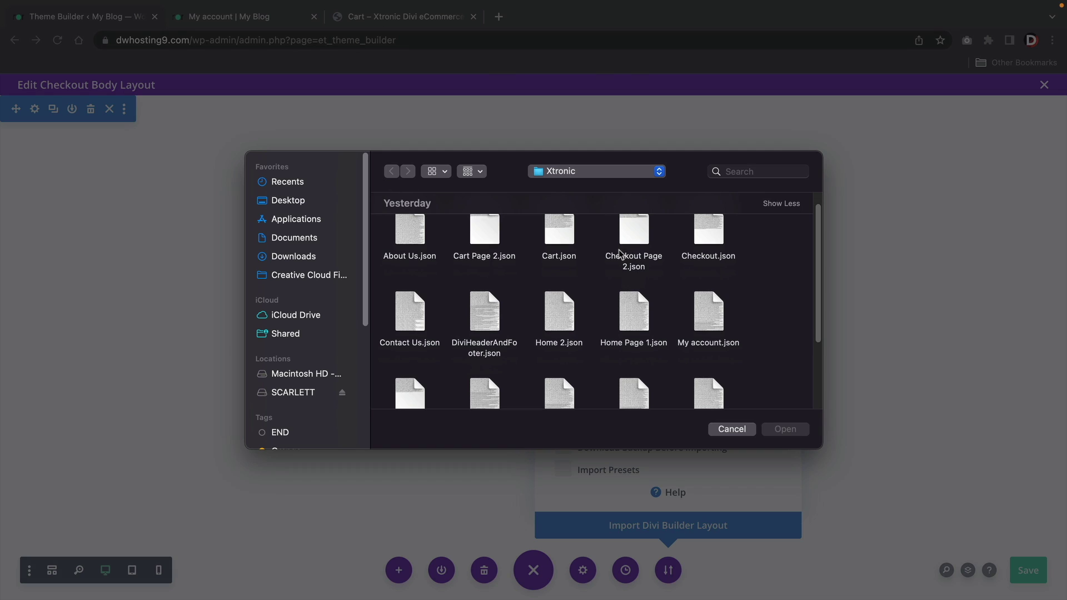
pyautogui.click(694, 244)
pyautogui.click(785, 430)
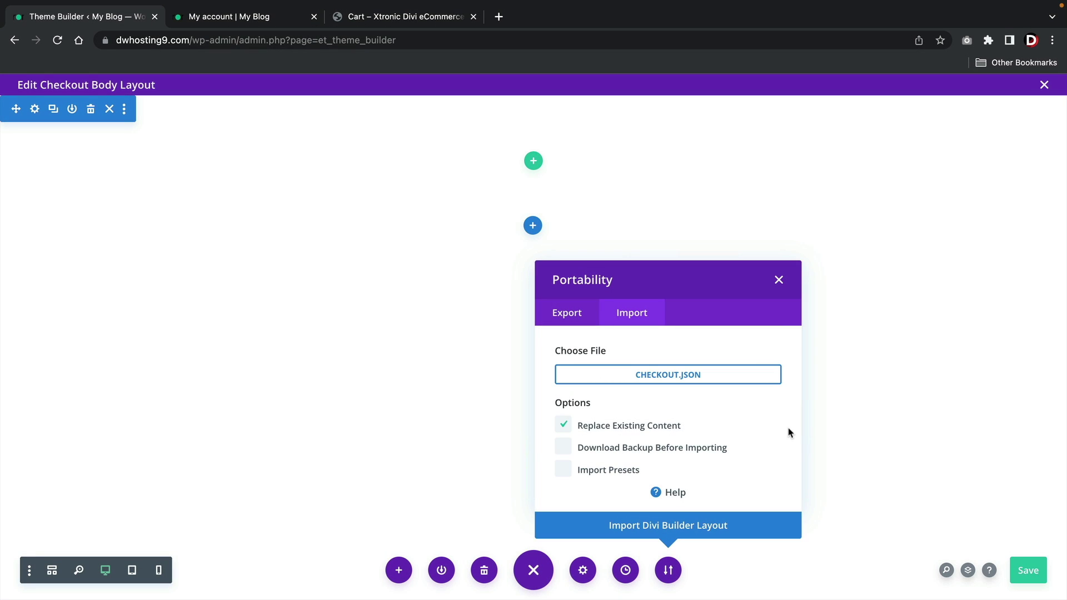
pyautogui.click(726, 533)
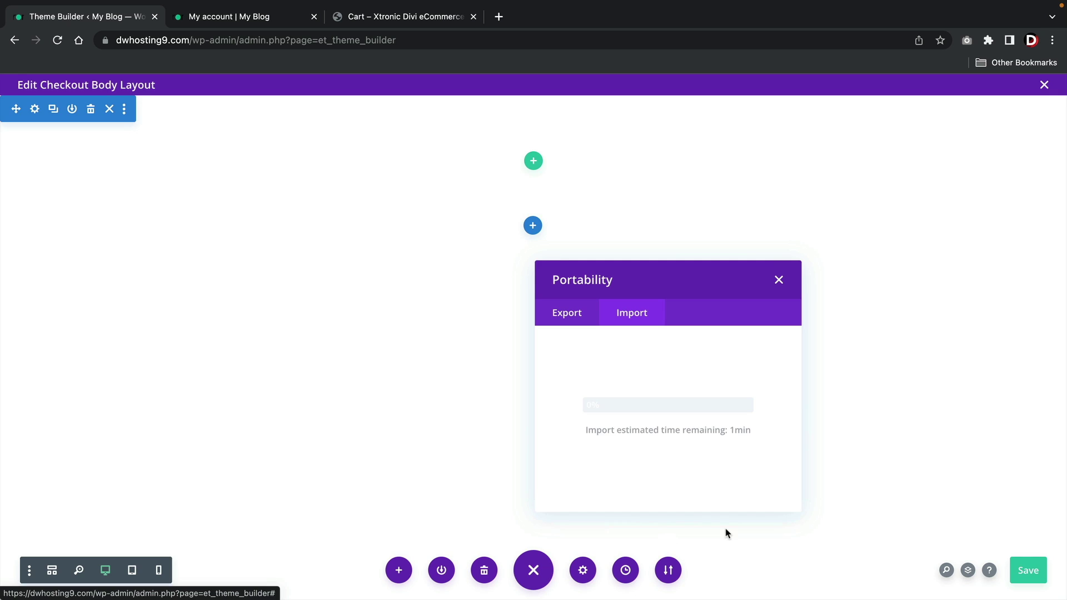
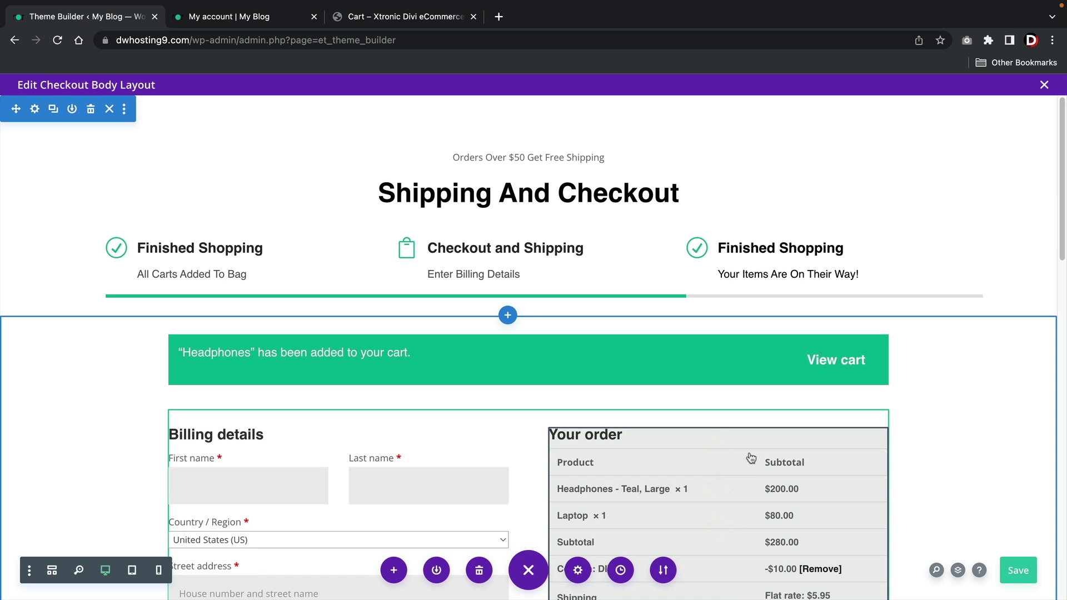
# - Save the Checkout body layout, close its editor, and save all the Theme Builder changes
pyautogui.press('super+s')
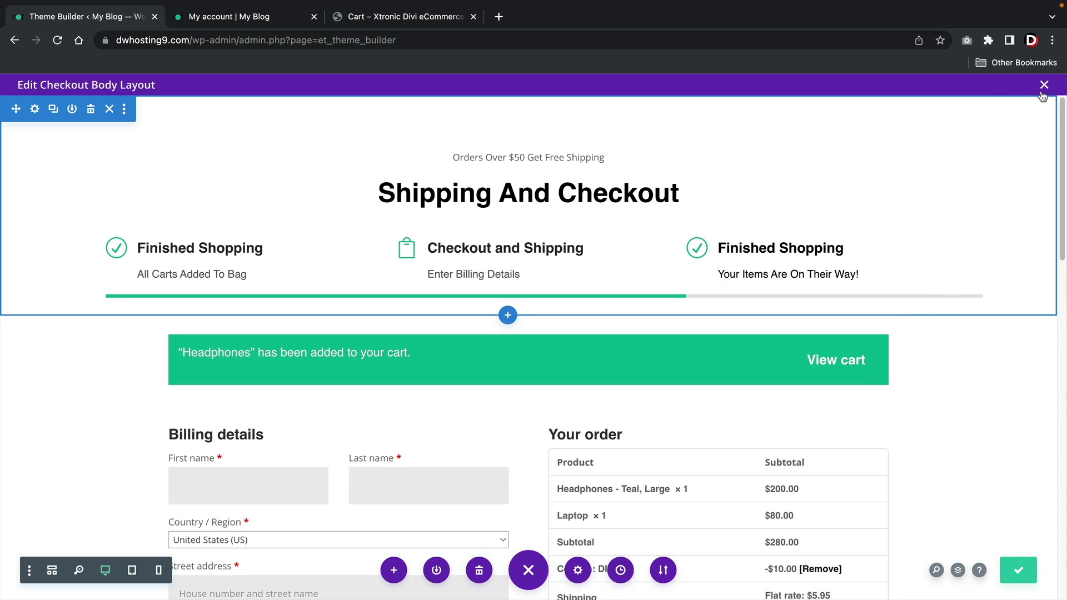
pyautogui.click(1044, 85)
pyautogui.scroll(5, 457, 341)
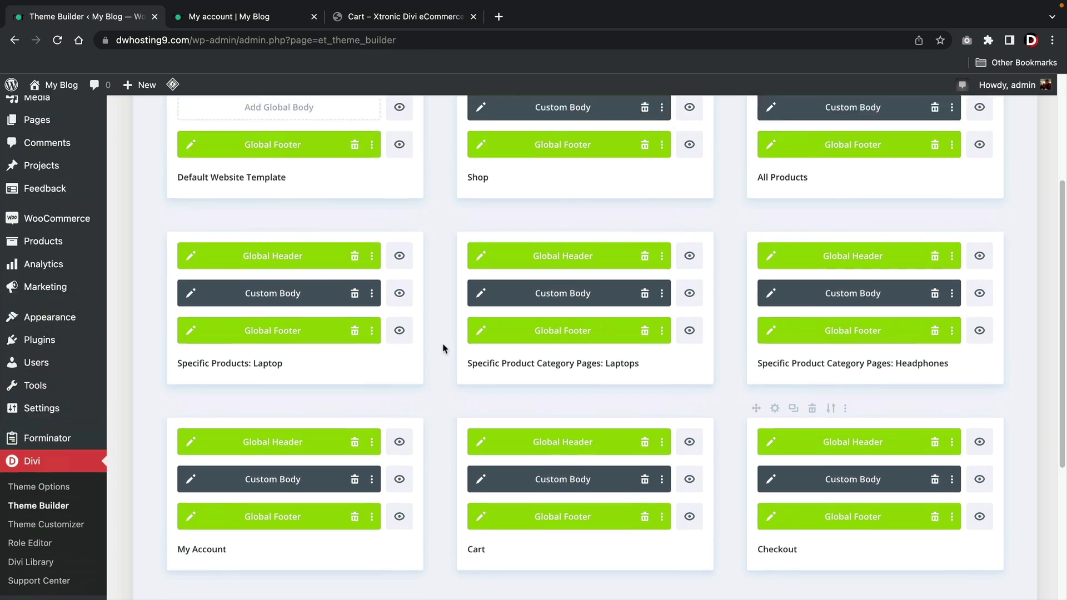
pyautogui.press('super+s')
pyautogui.scroll(1, 130, 206)
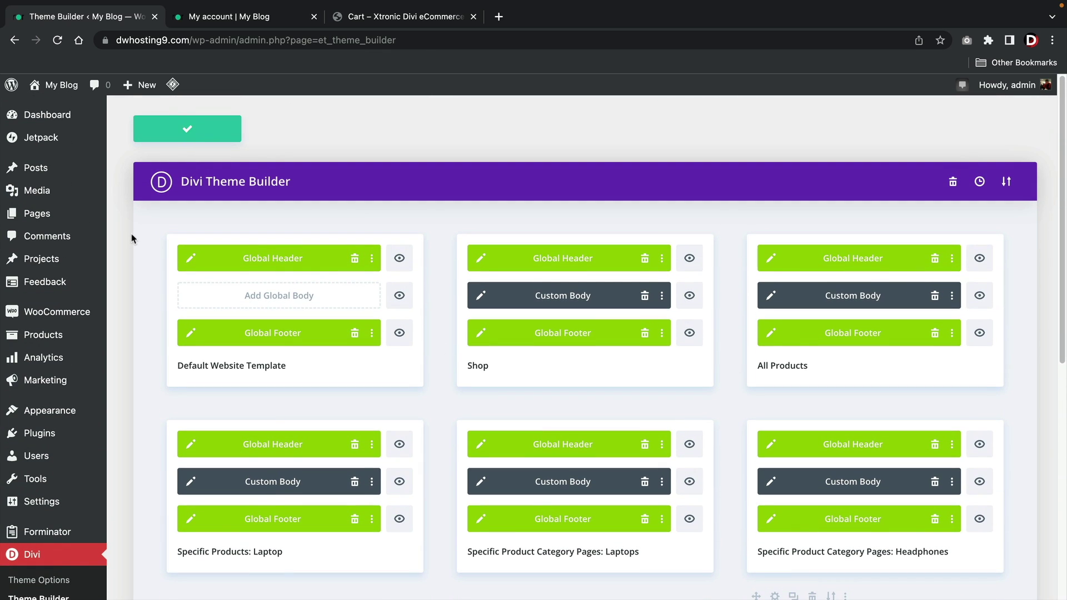
# - Open the published My account page from the site's list of pages and copy its web address
pyautogui.moveTo(62, 220)
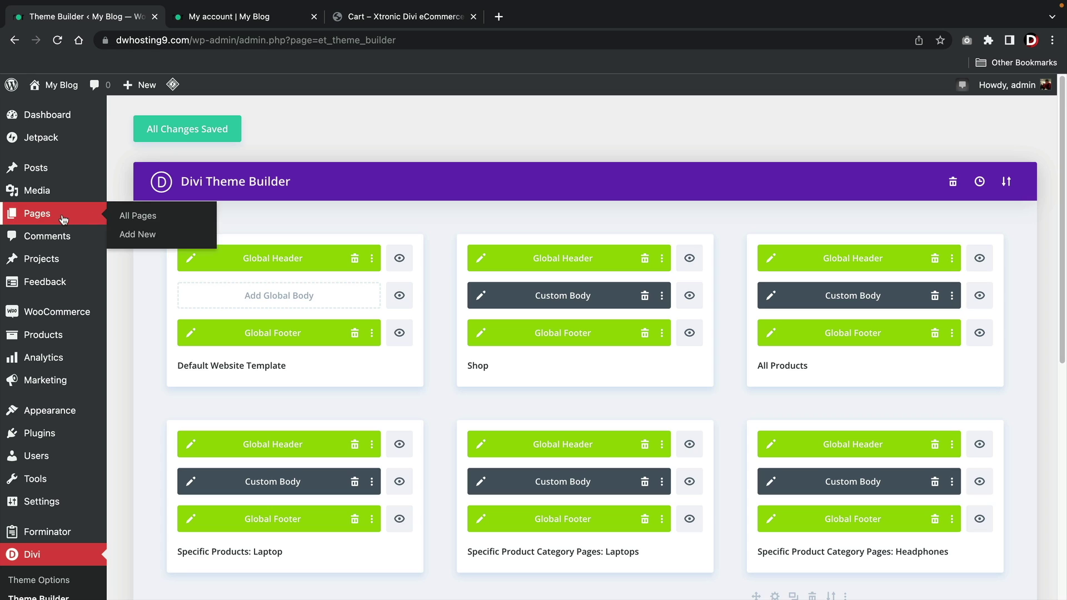
pyautogui.click(135, 216)
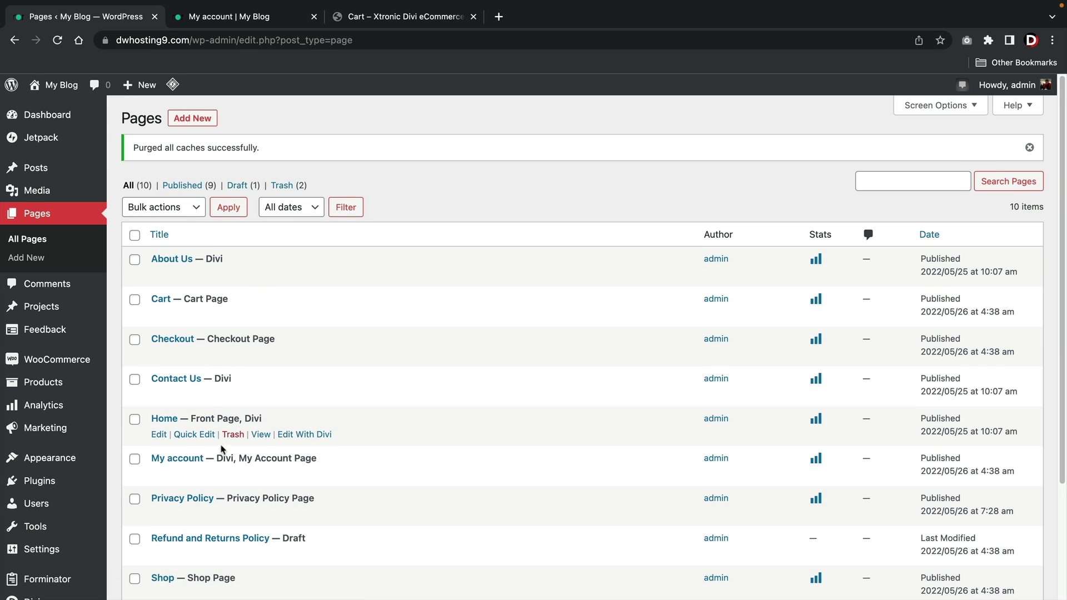
pyautogui.click(261, 475)
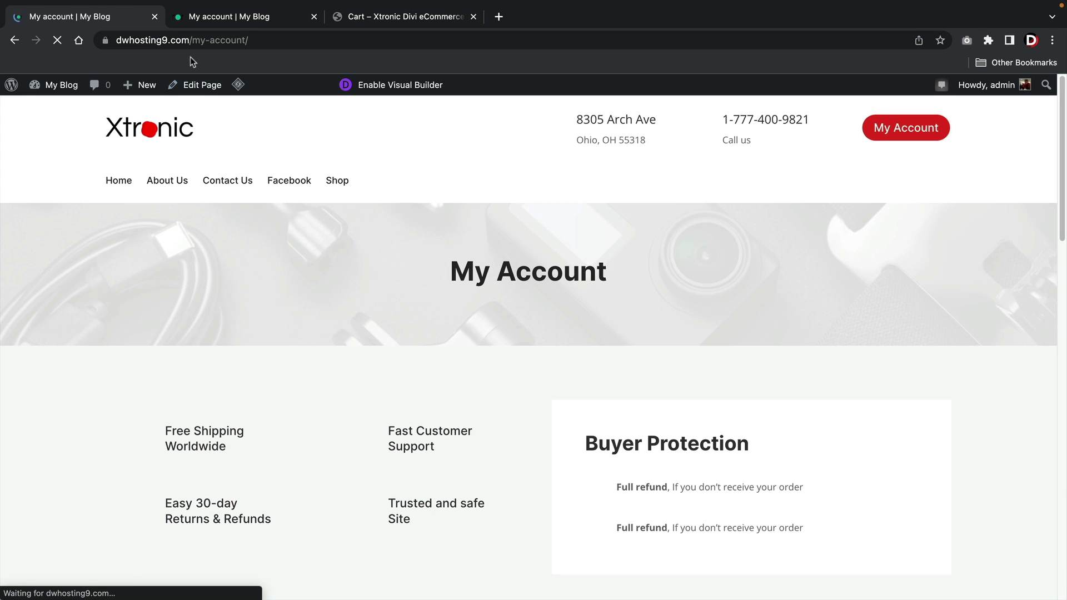
pyautogui.click(191, 40)
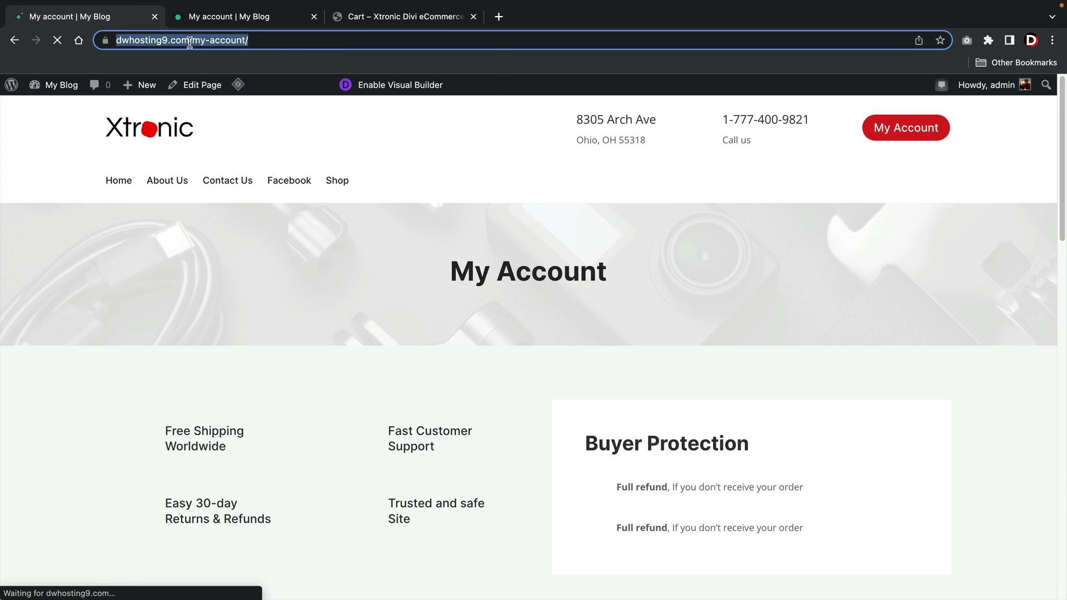
pyautogui.rightClick(191, 40)
pyautogui.click(217, 152)
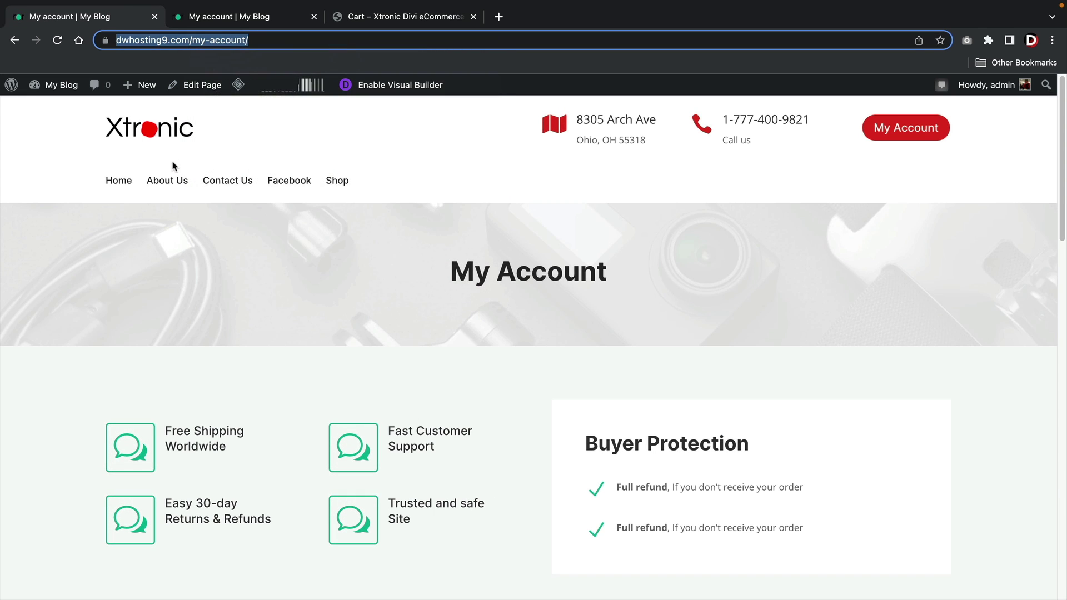
pyautogui.click(383, 84)
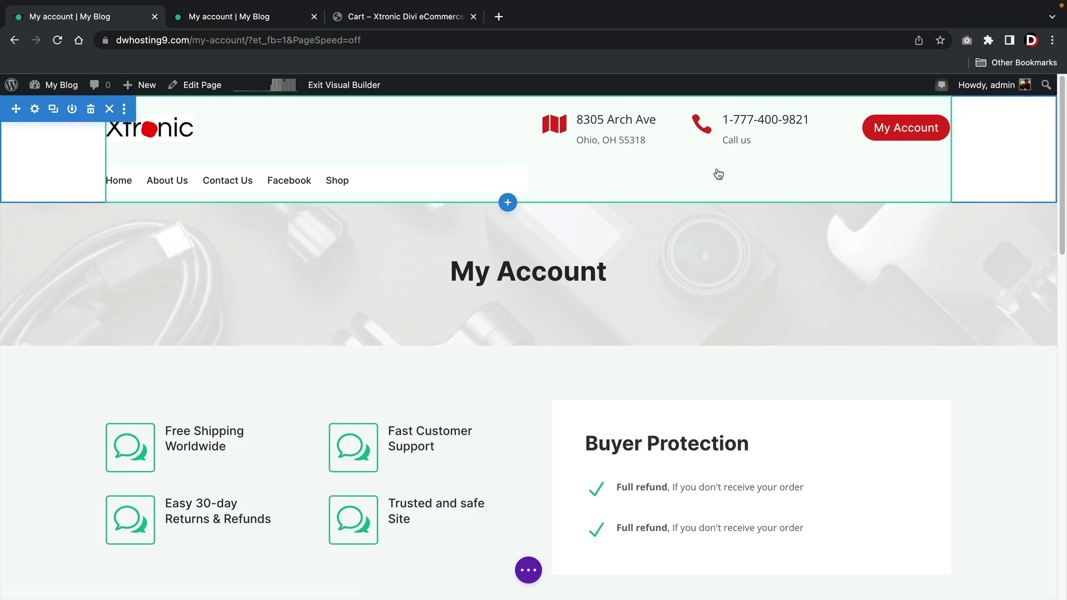
pyautogui.click(867, 118)
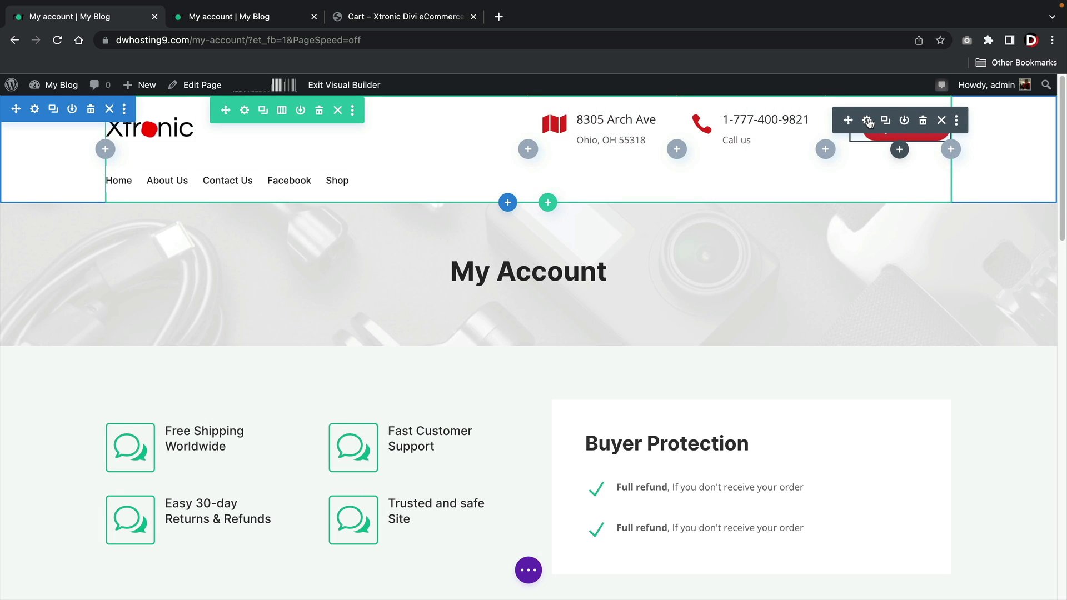
pyautogui.click(665, 367)
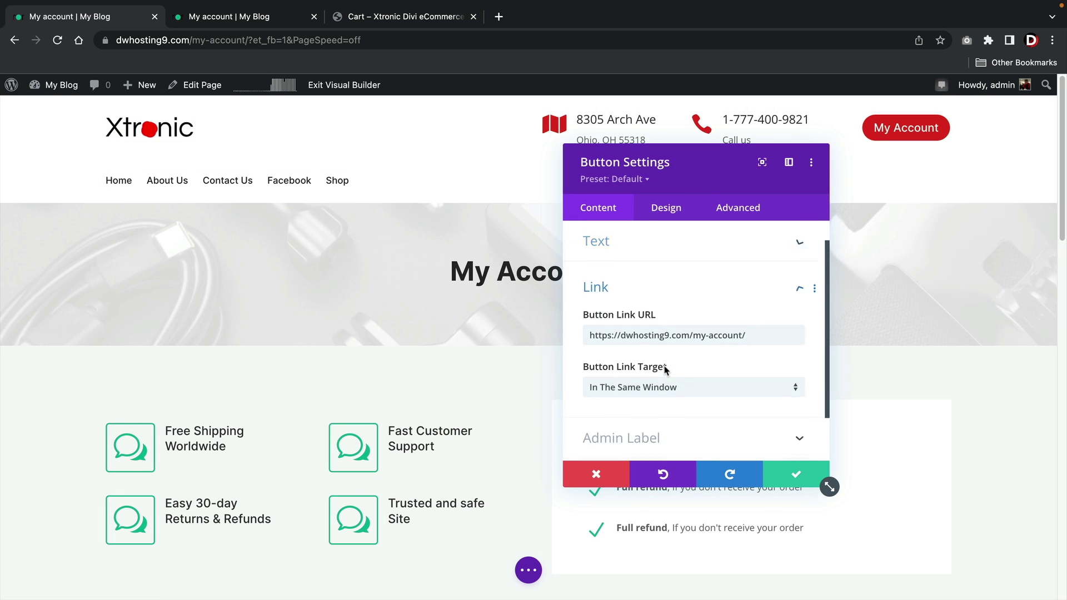
pyautogui.moveTo(747, 289); pyautogui.dragTo(579, 296)
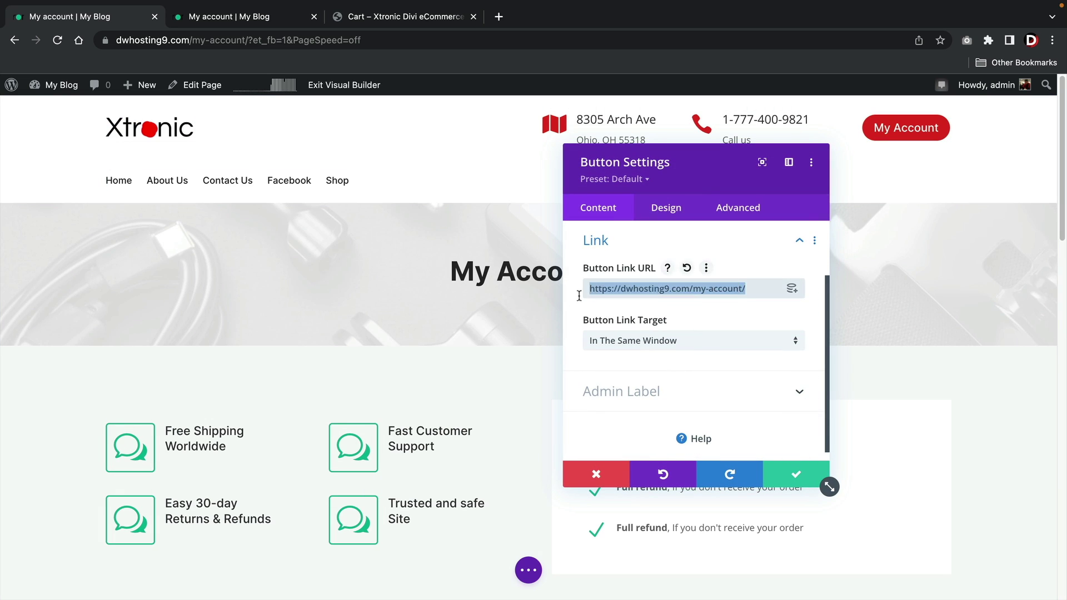
pyautogui.rightClick(609, 288)
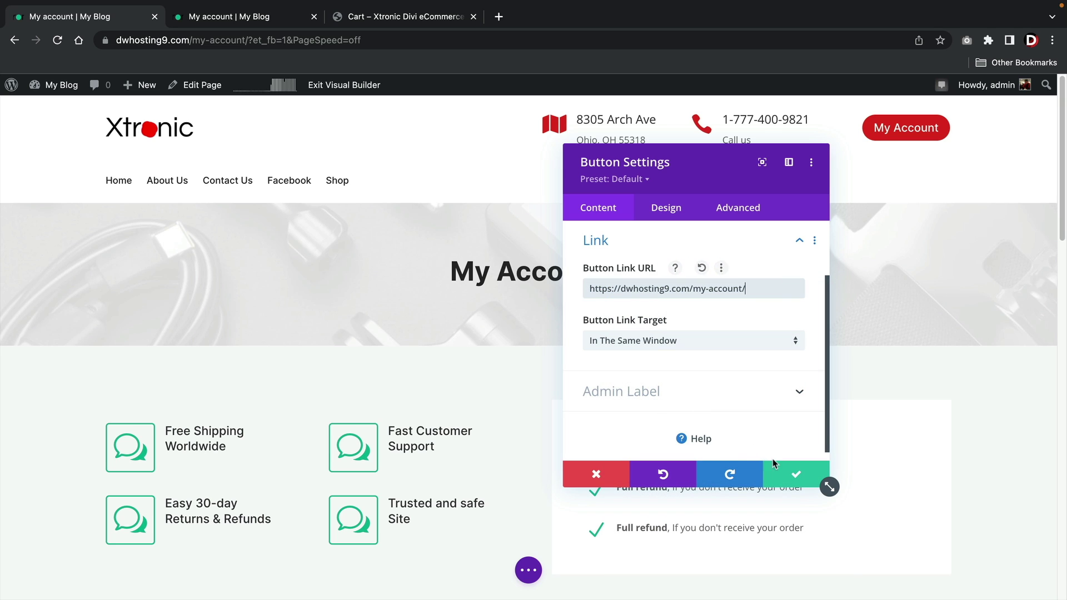
pyautogui.click(784, 474)
# - Save the My account page with its updated header button and exit the Visual Builder
pyautogui.click(527, 570)
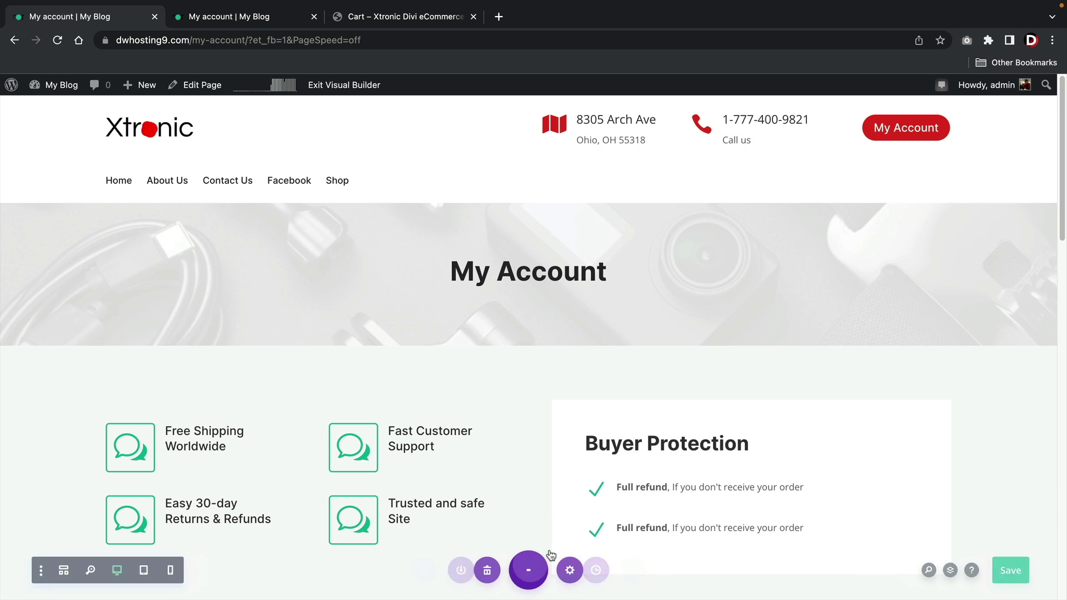
pyautogui.click(1018, 570)
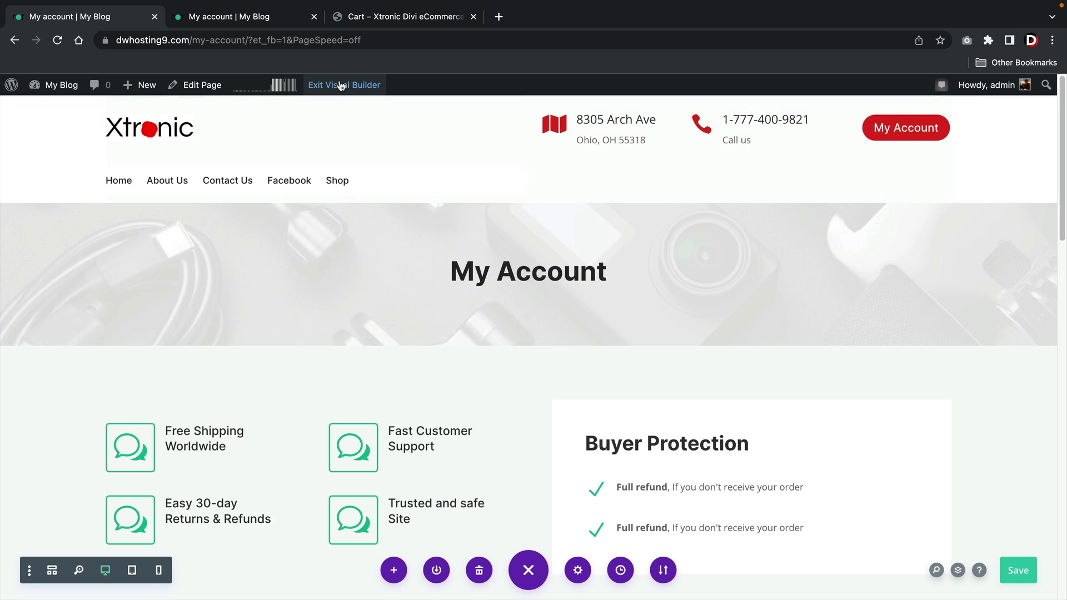
pyautogui.click(340, 91)
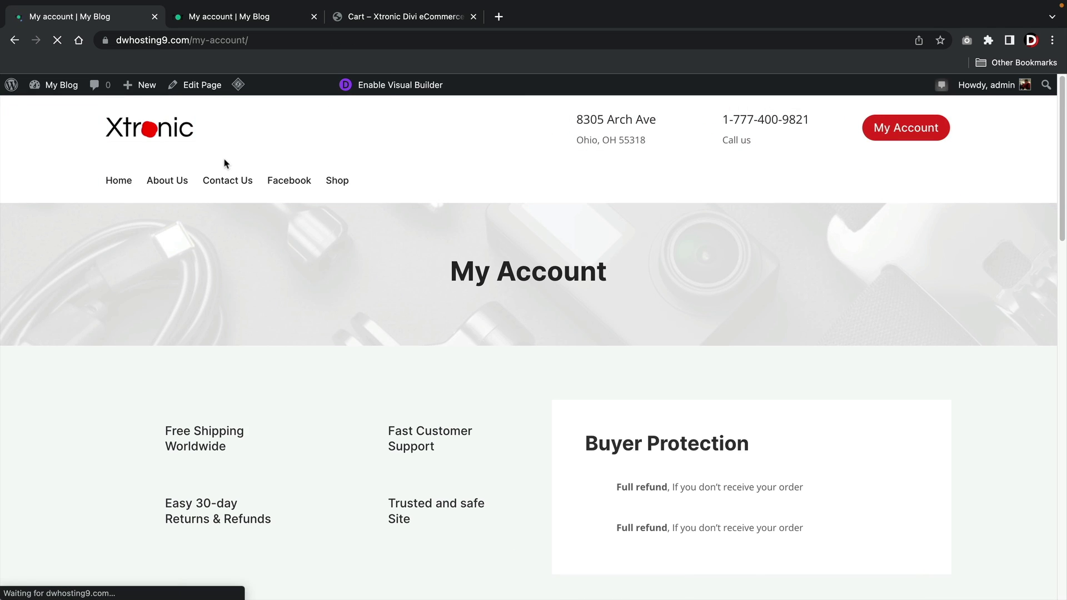
# - Open the Headphones product from the store's Shop page and add one in Black, Medium to the cart
pyautogui.click(343, 188)
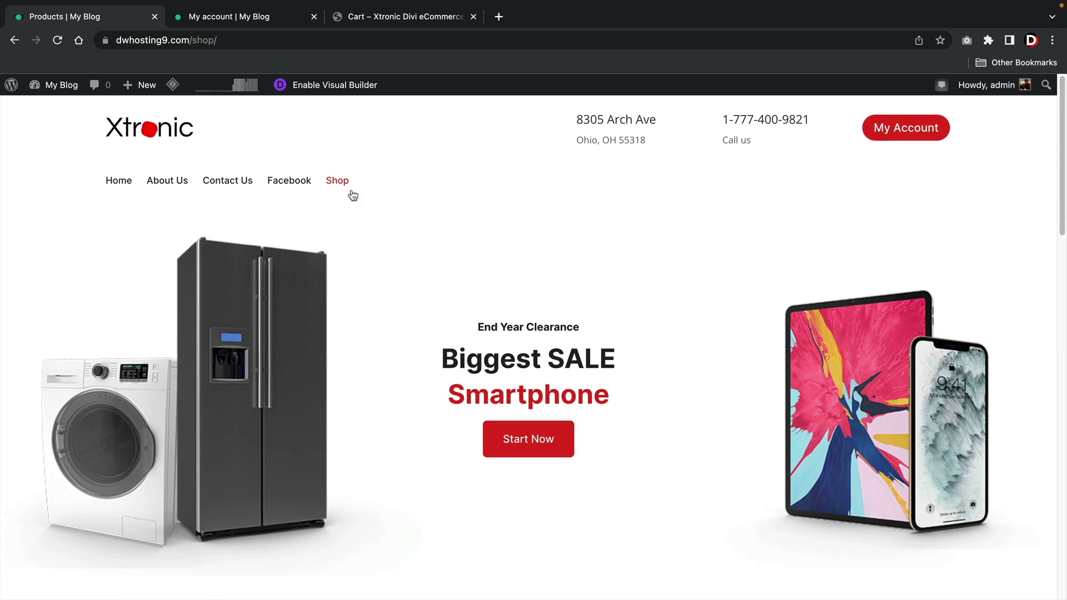
pyautogui.scroll(-5, 477, 264)
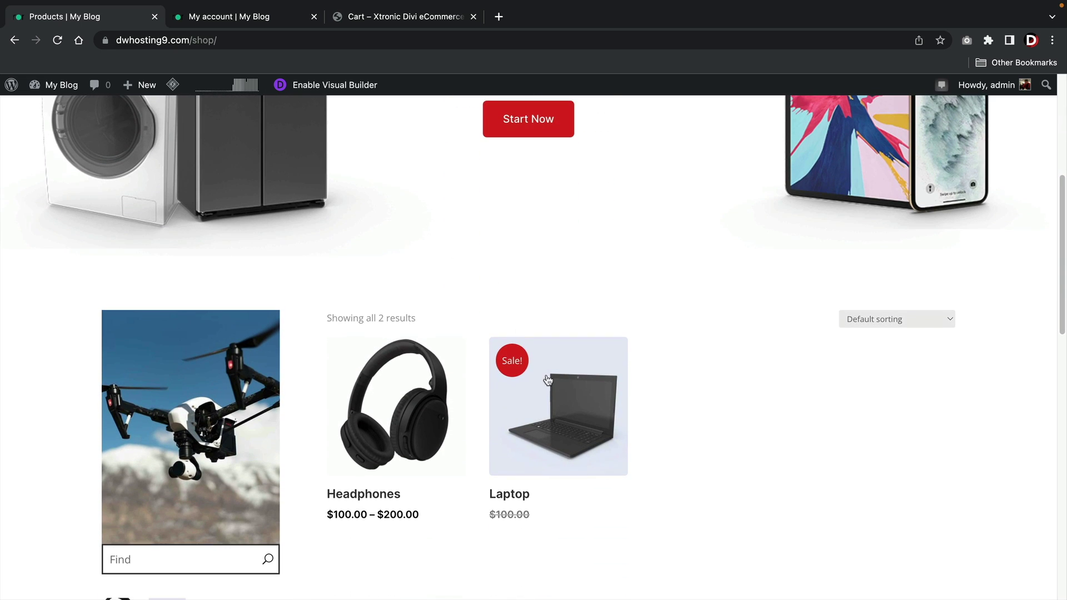
pyautogui.scroll(-2, 547, 389)
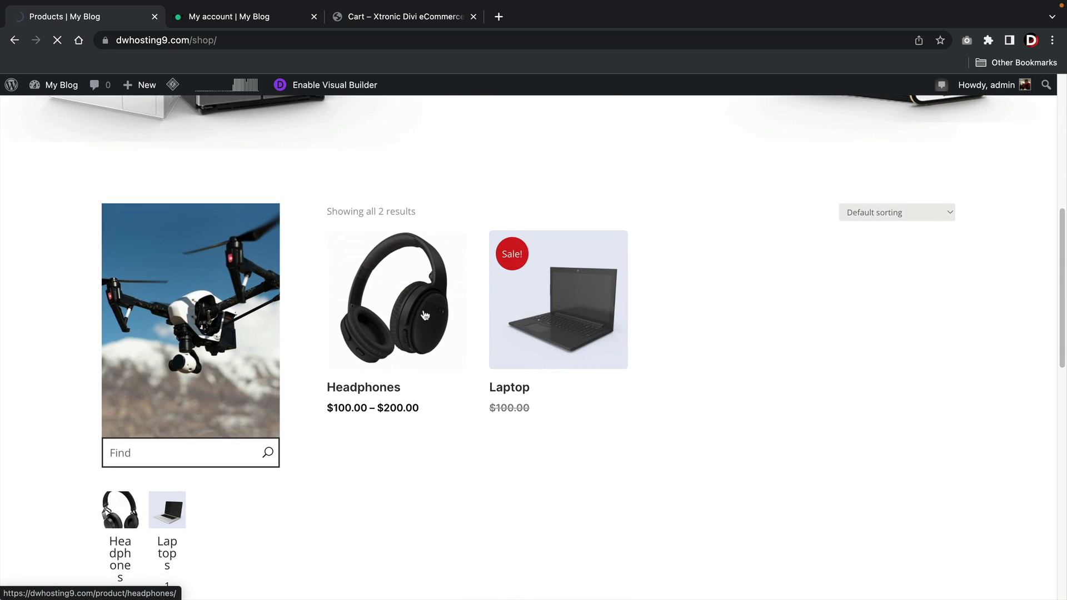
pyautogui.scroll(-2, 556, 322)
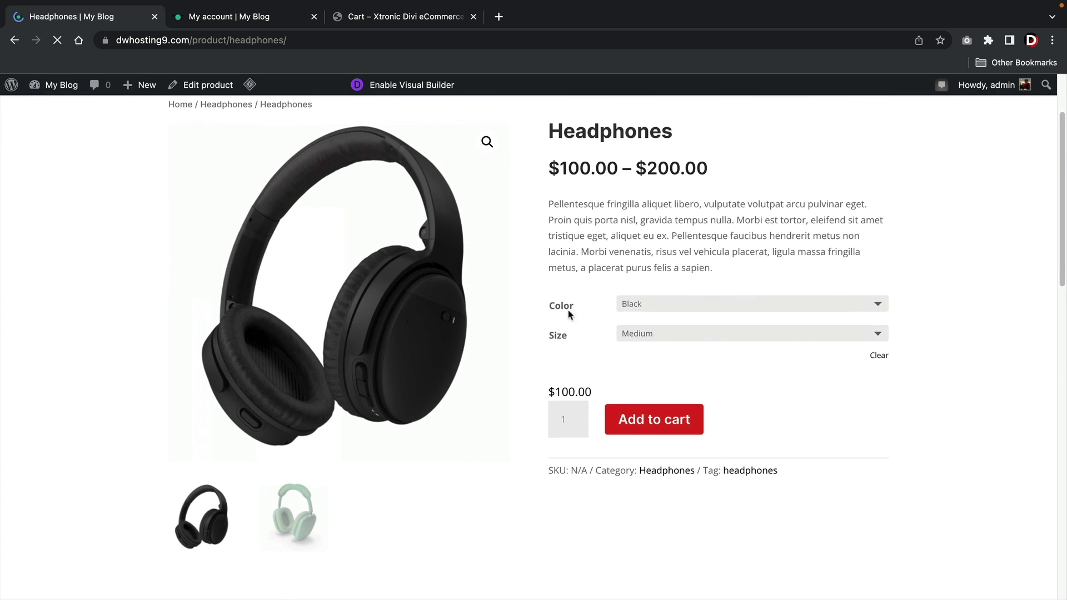
pyautogui.click(661, 418)
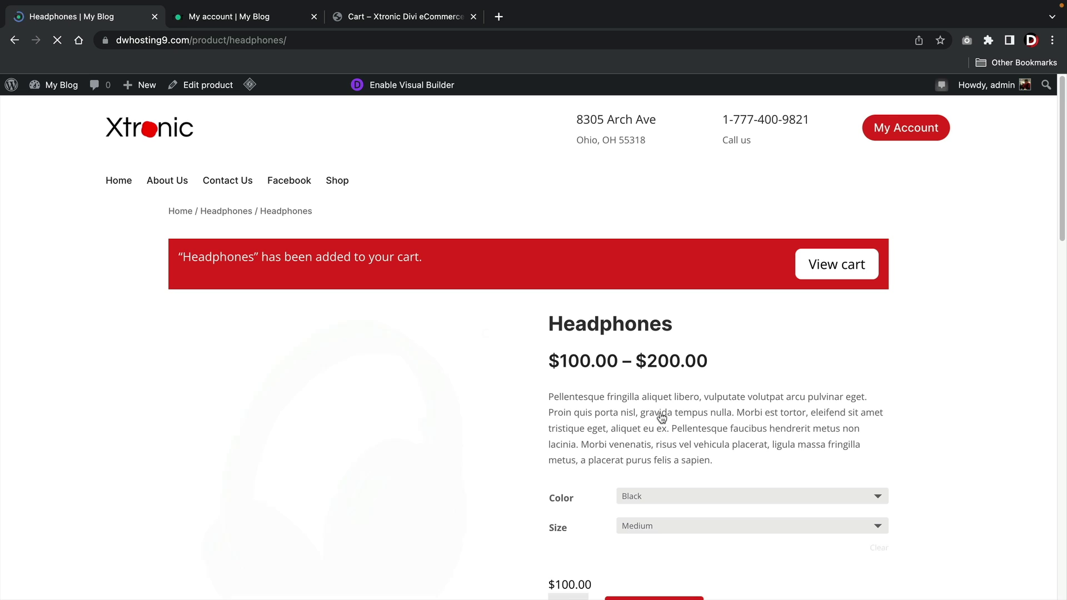
# - View the shopping cart page with its new template and proceed to checkout
pyautogui.click(846, 275)
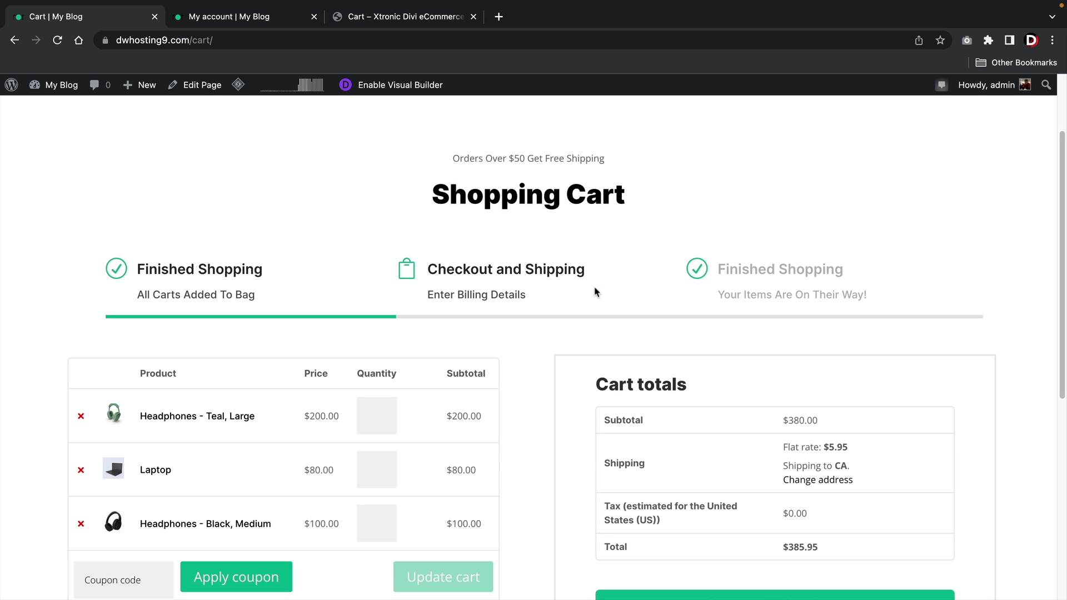
pyautogui.scroll(-2, 563, 313)
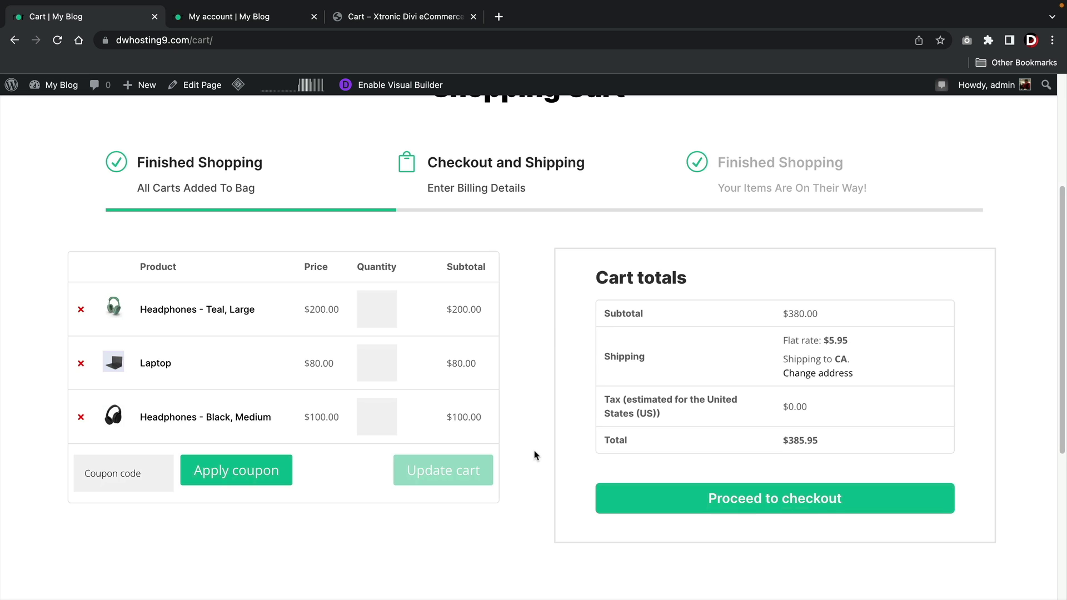
pyautogui.click(795, 500)
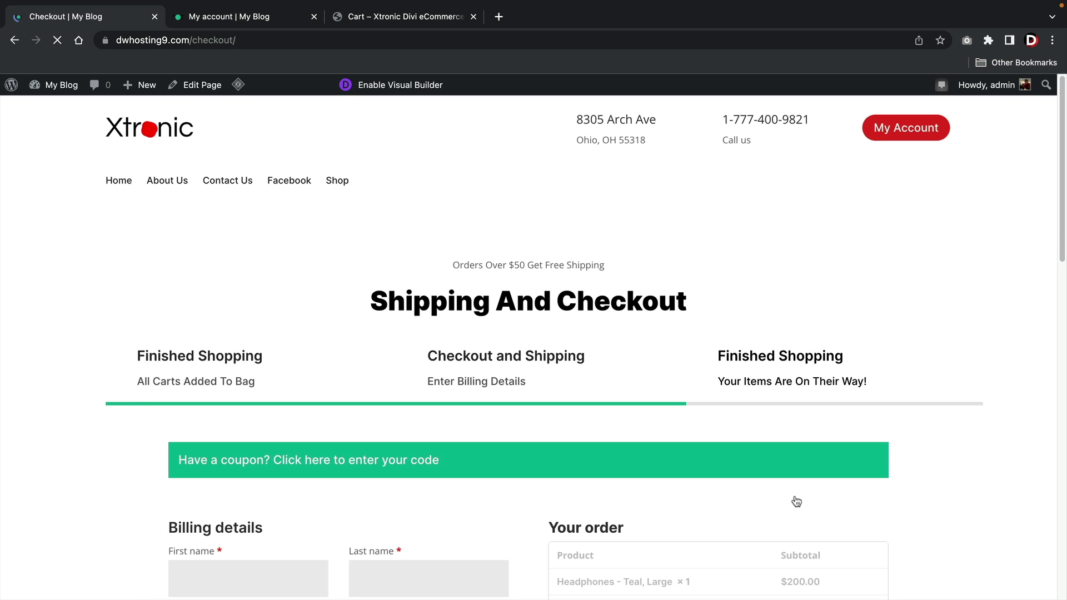
# - Review the checkout page's billing form, order summary and payment area, and tick the terms and conditions agreement
pyautogui.scroll(-2, 947, 452)
pyautogui.scroll(-5, 947, 452)
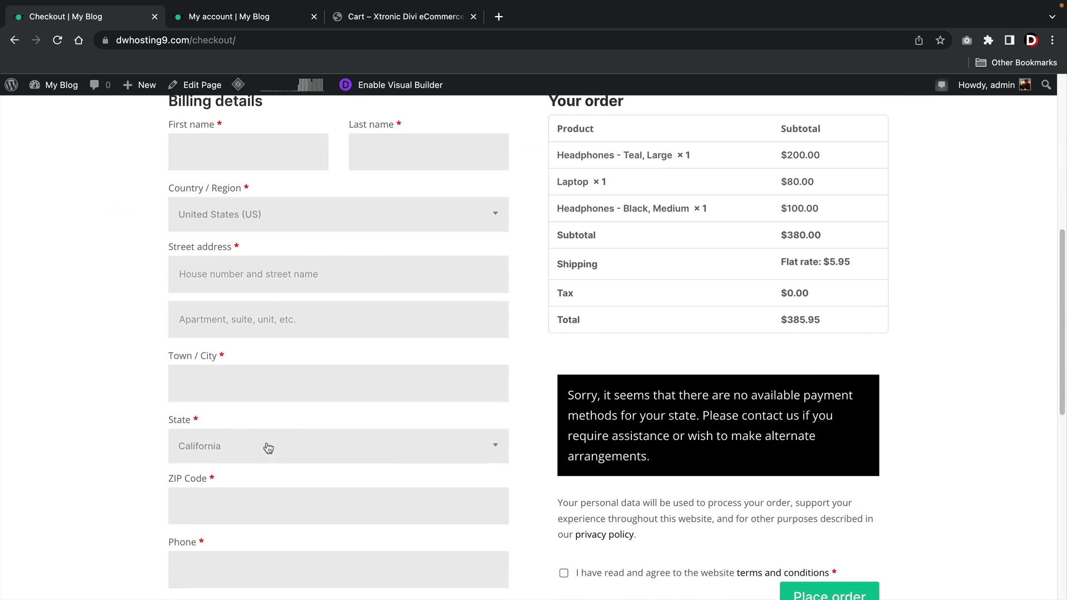
pyautogui.scroll(-4, 655, 294)
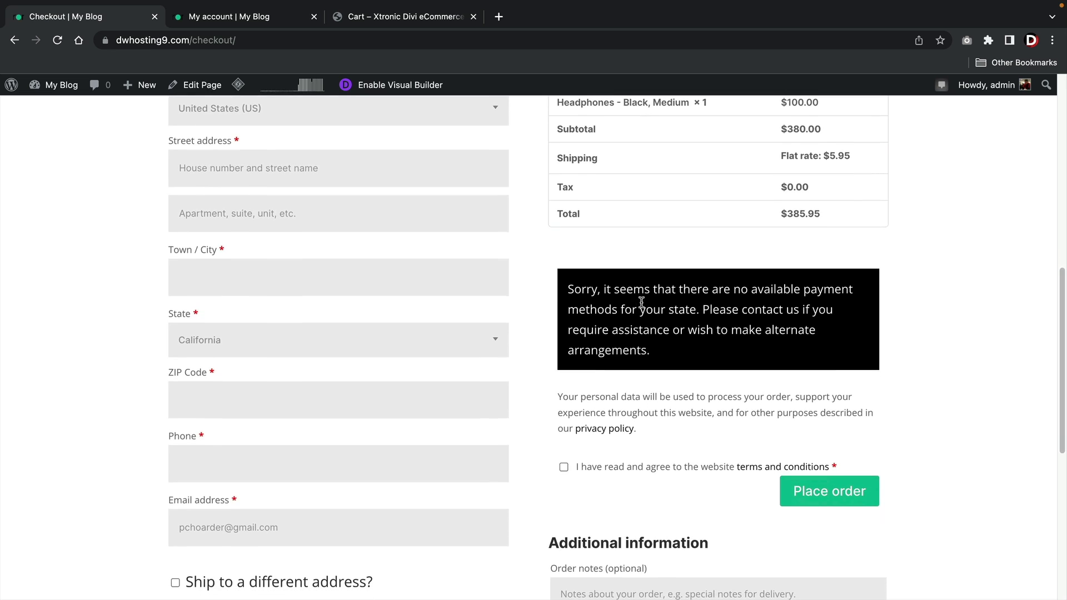
pyautogui.click(564, 359)
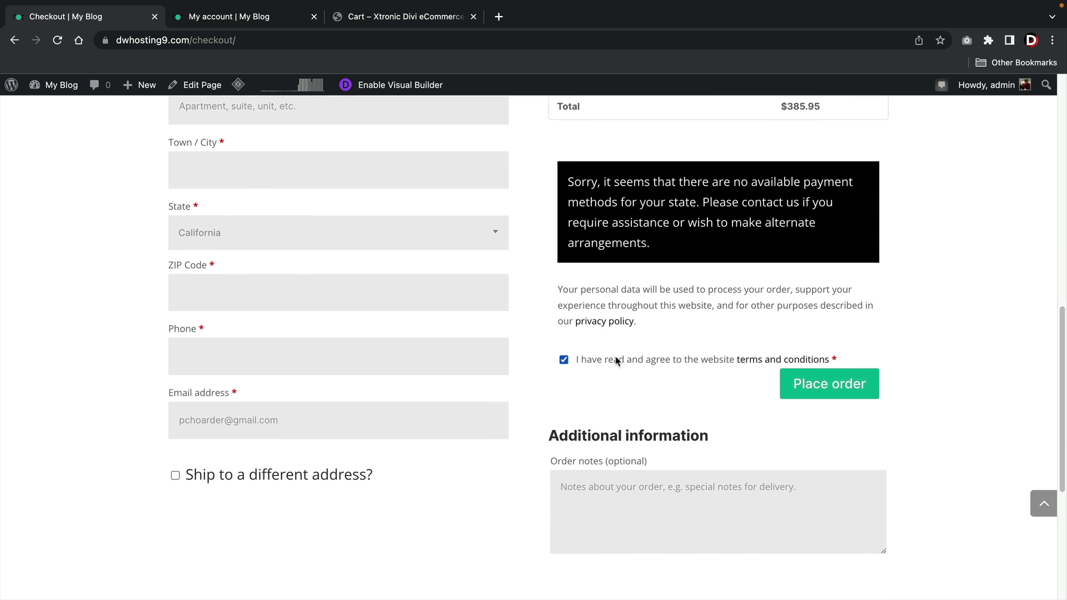
pyautogui.scroll(12, 556, 345)
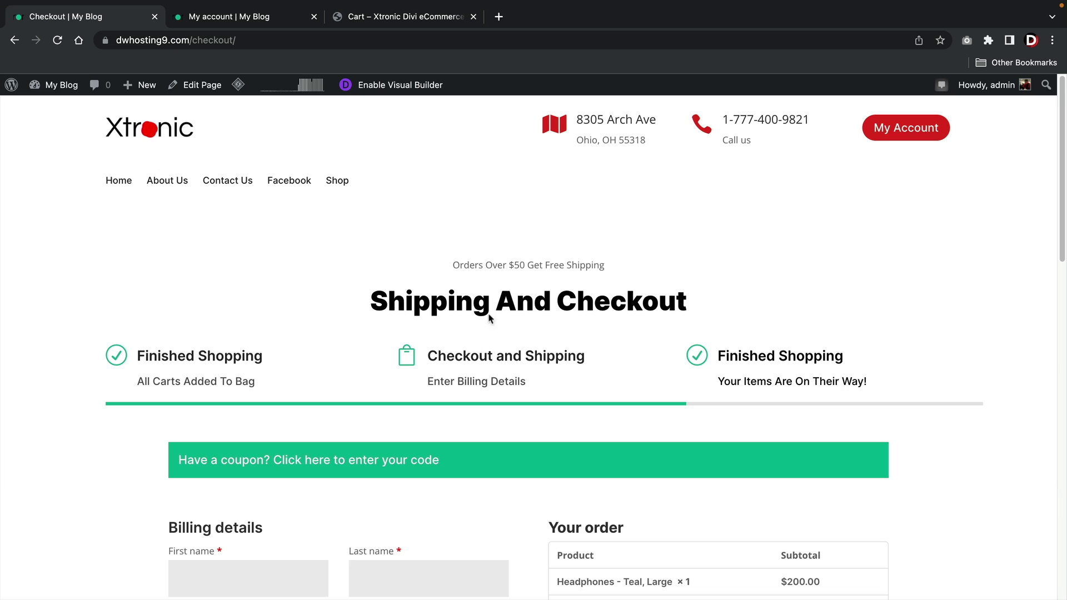
# - Open the site's home page and look through its content
pyautogui.click(113, 189)
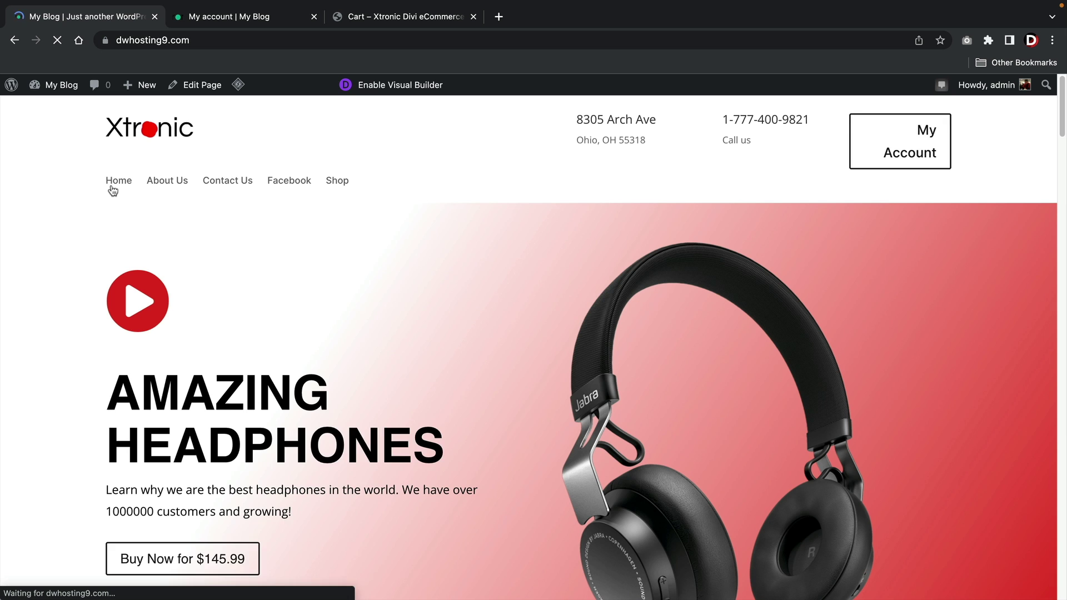
pyautogui.scroll(-10, 113, 190)
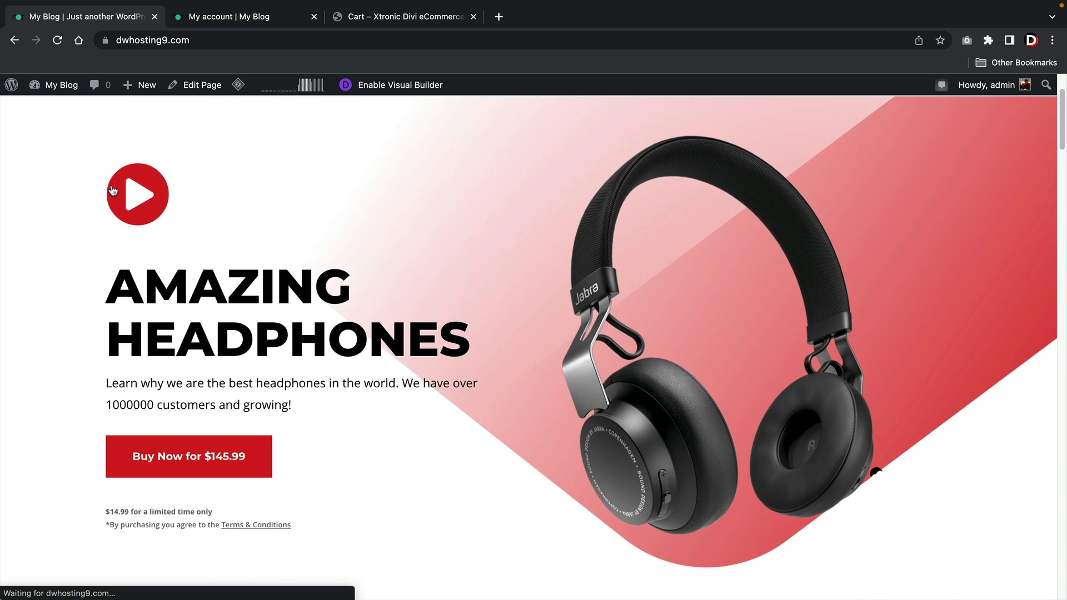